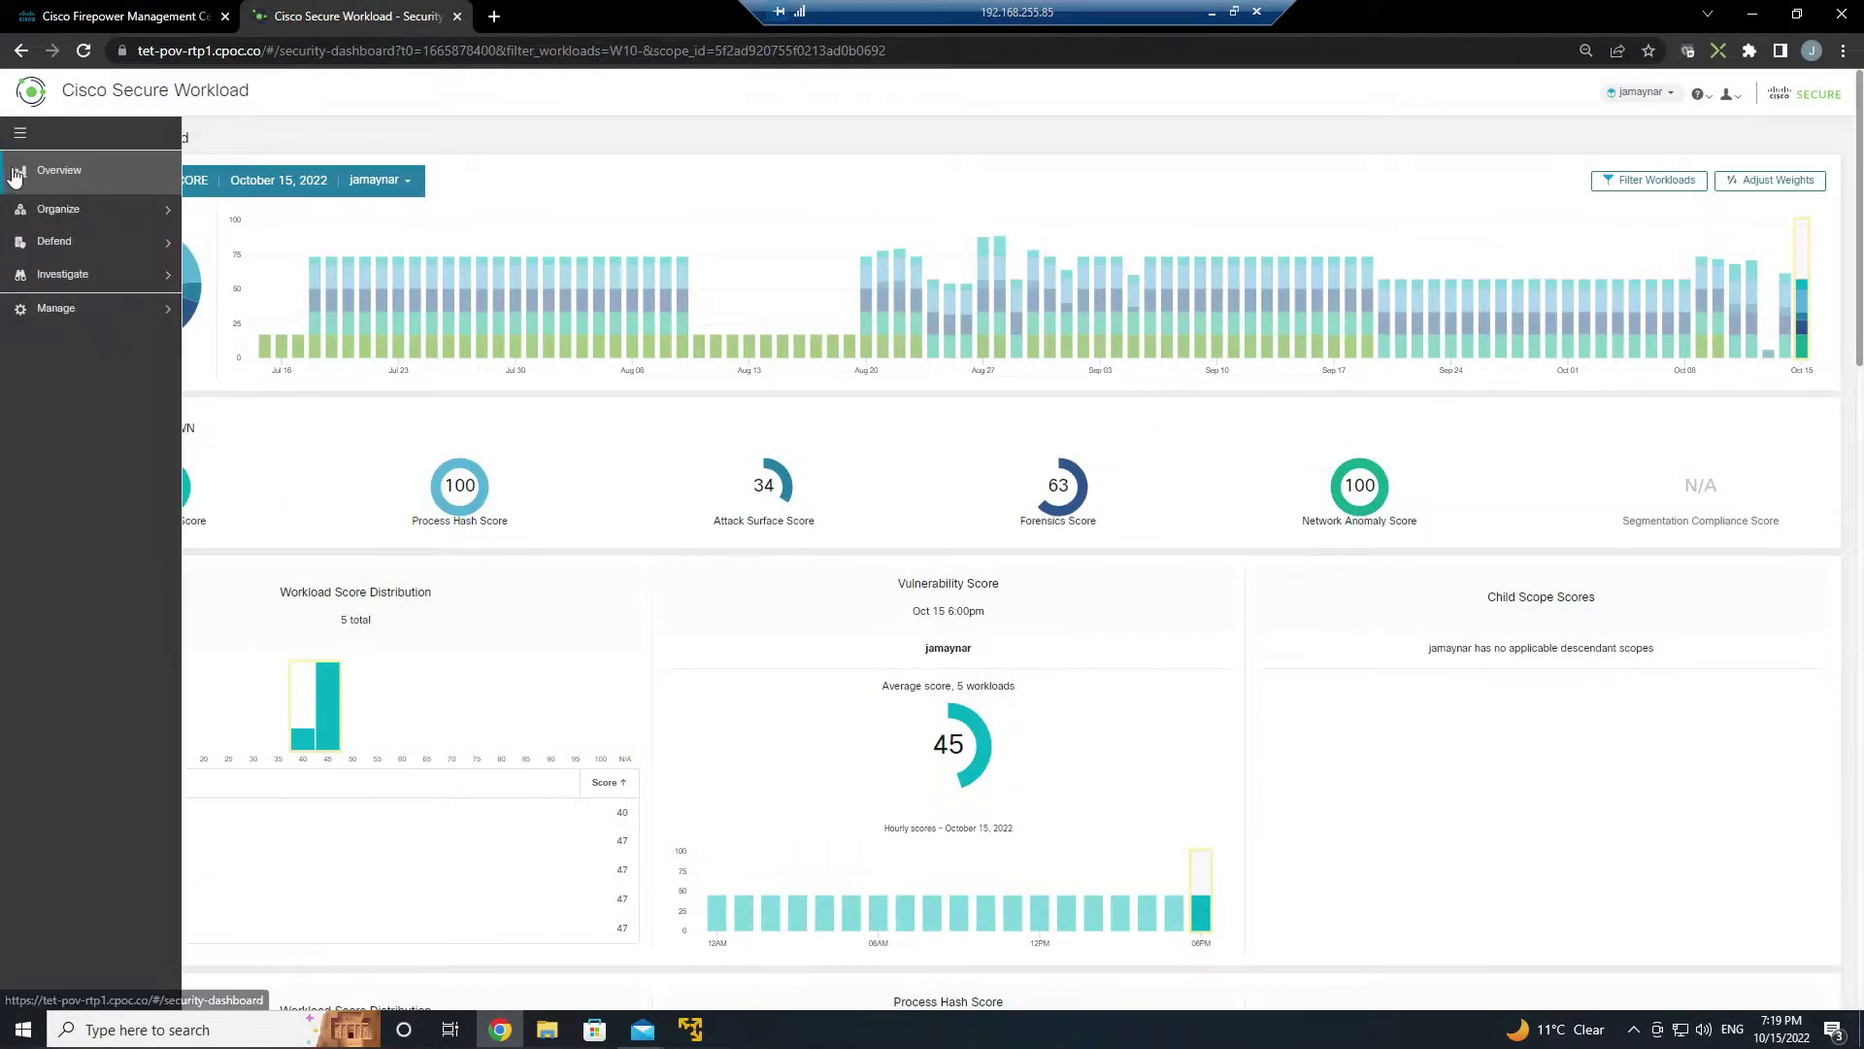
# - Drill into MY-ORG > Datacenter > Datacenter-252 > WebServices and list its IP address 192.168.88.100
pyautogui.click(64, 206)
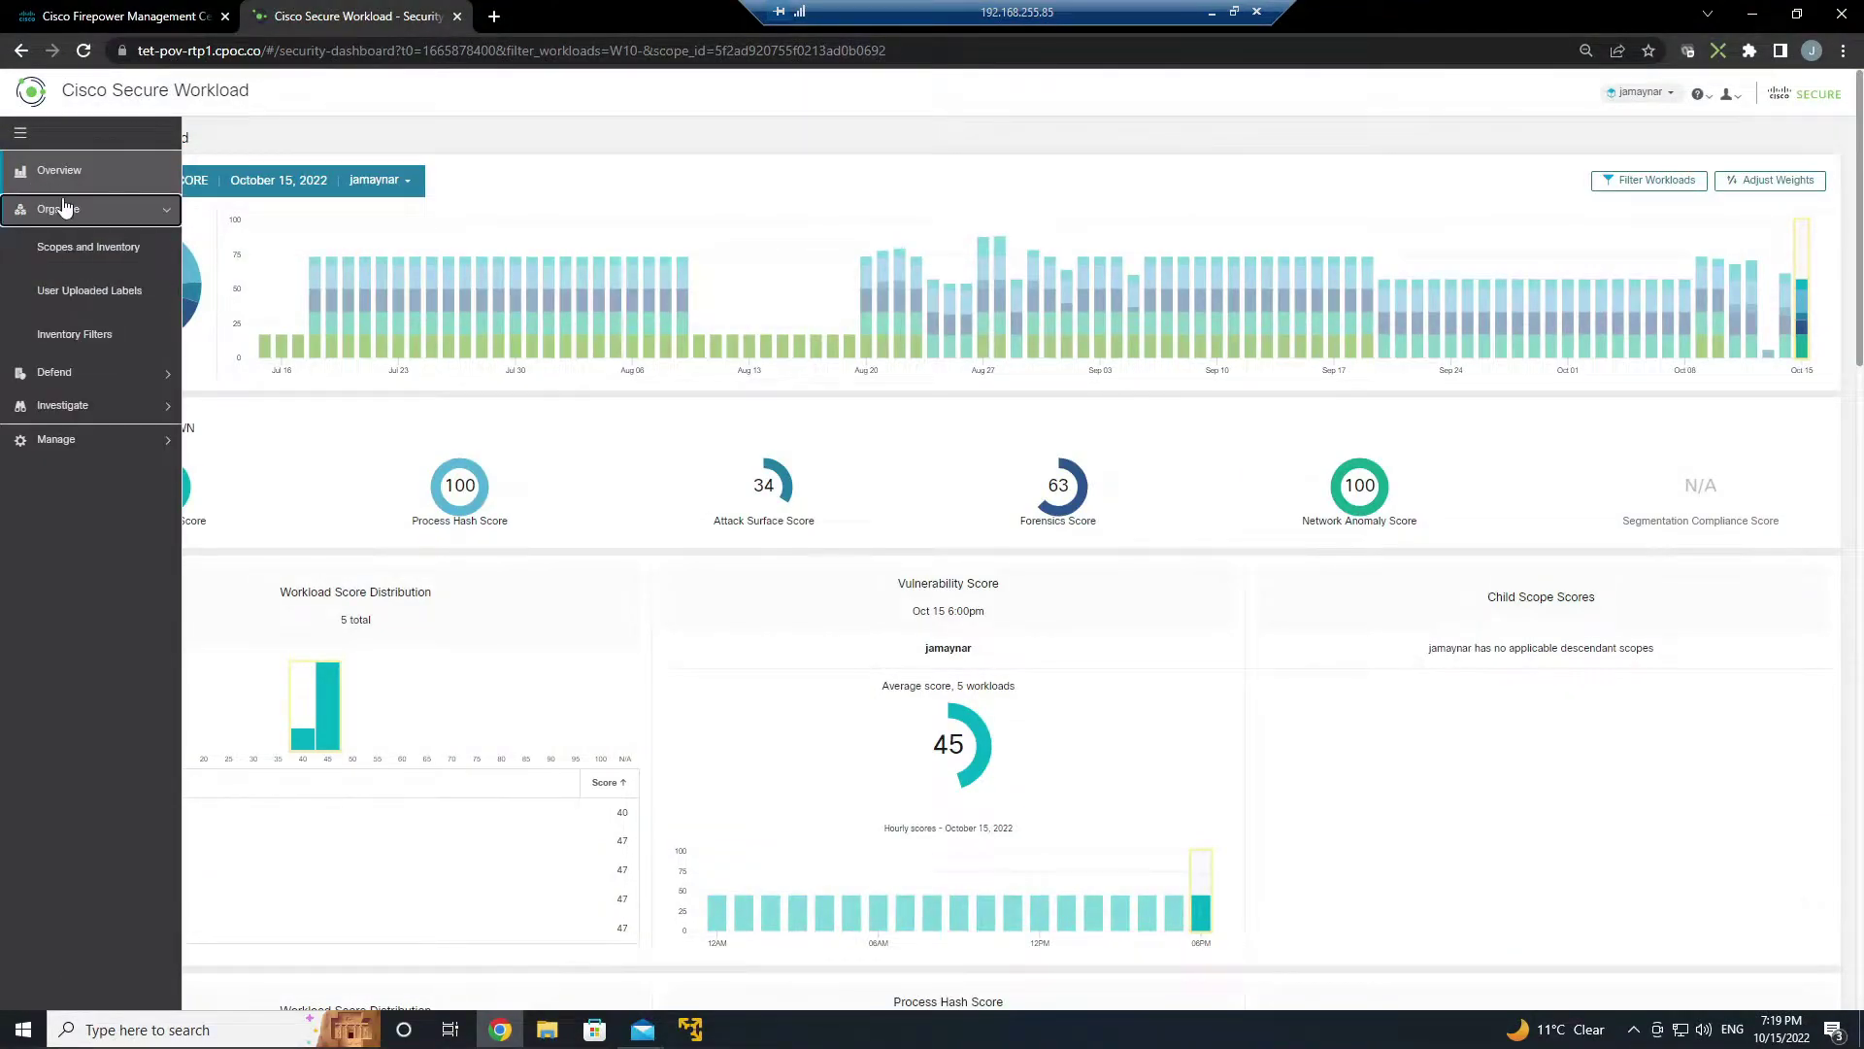
pyautogui.click(79, 250)
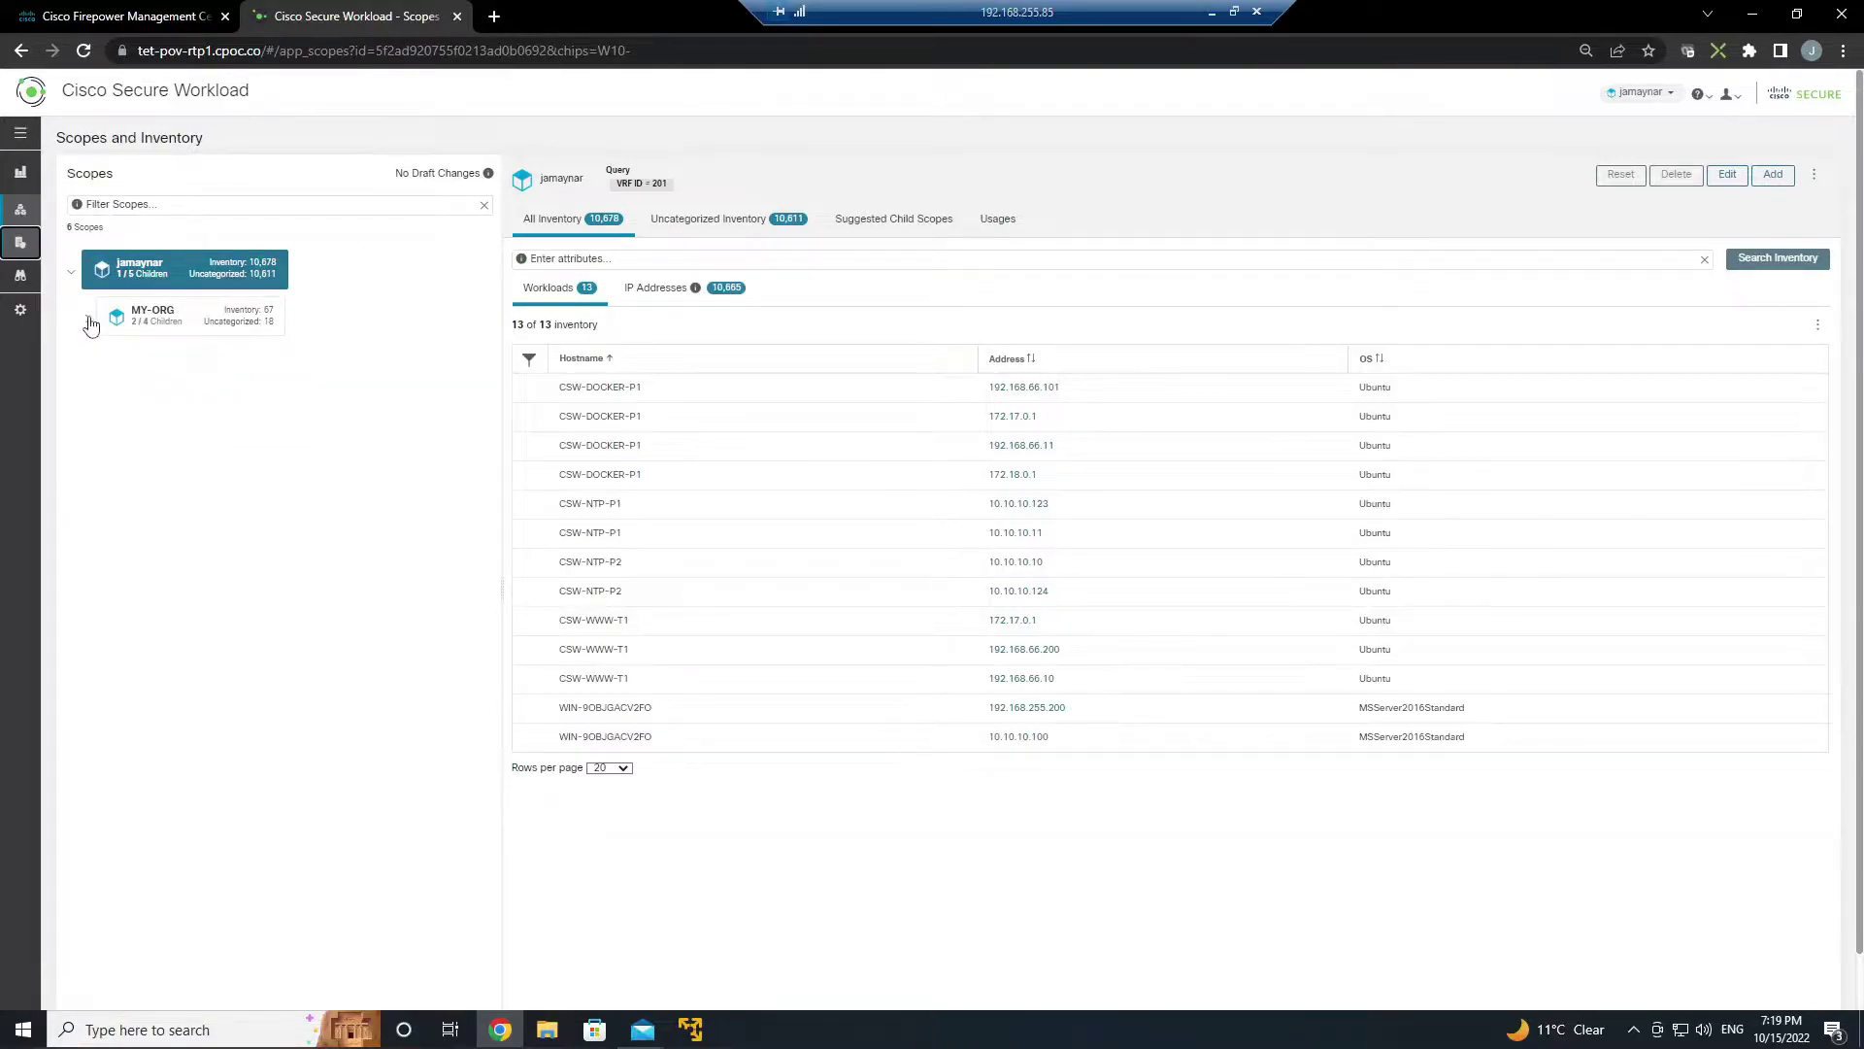
pyautogui.click(87, 318)
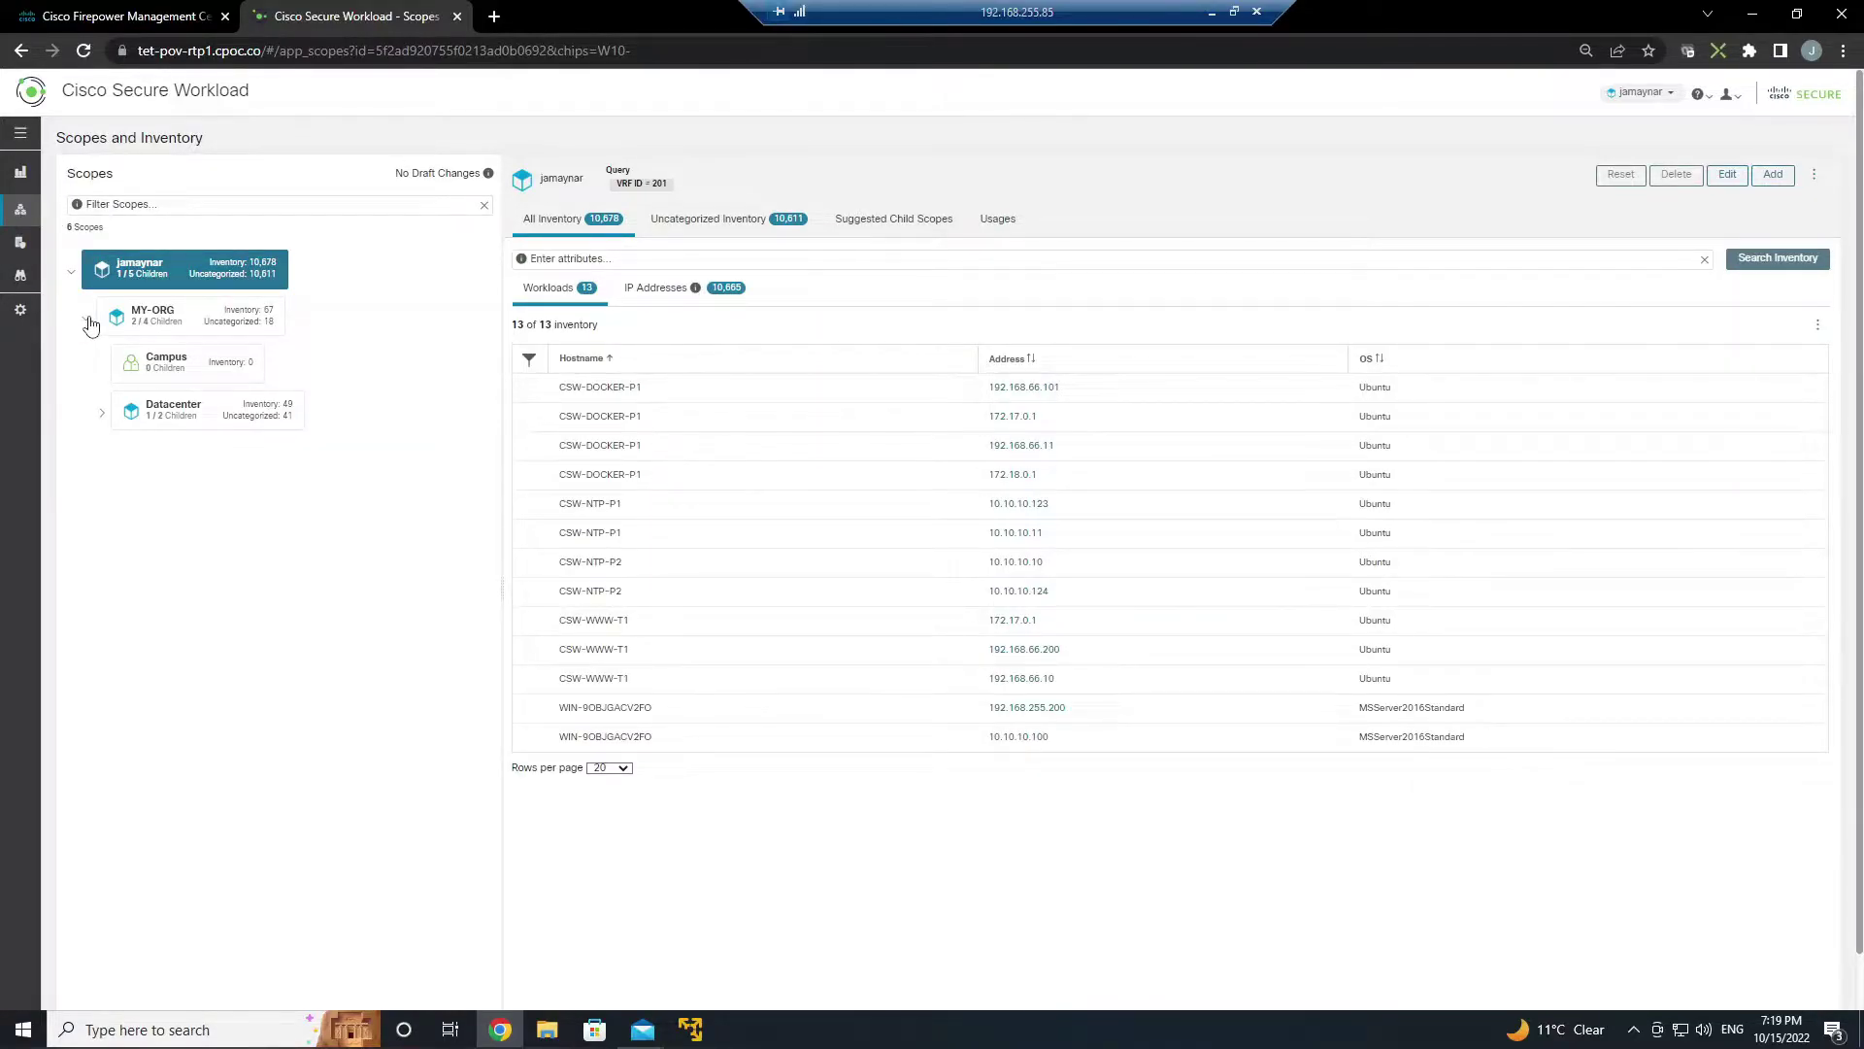
pyautogui.click(103, 418)
pyautogui.click(116, 464)
pyautogui.click(211, 507)
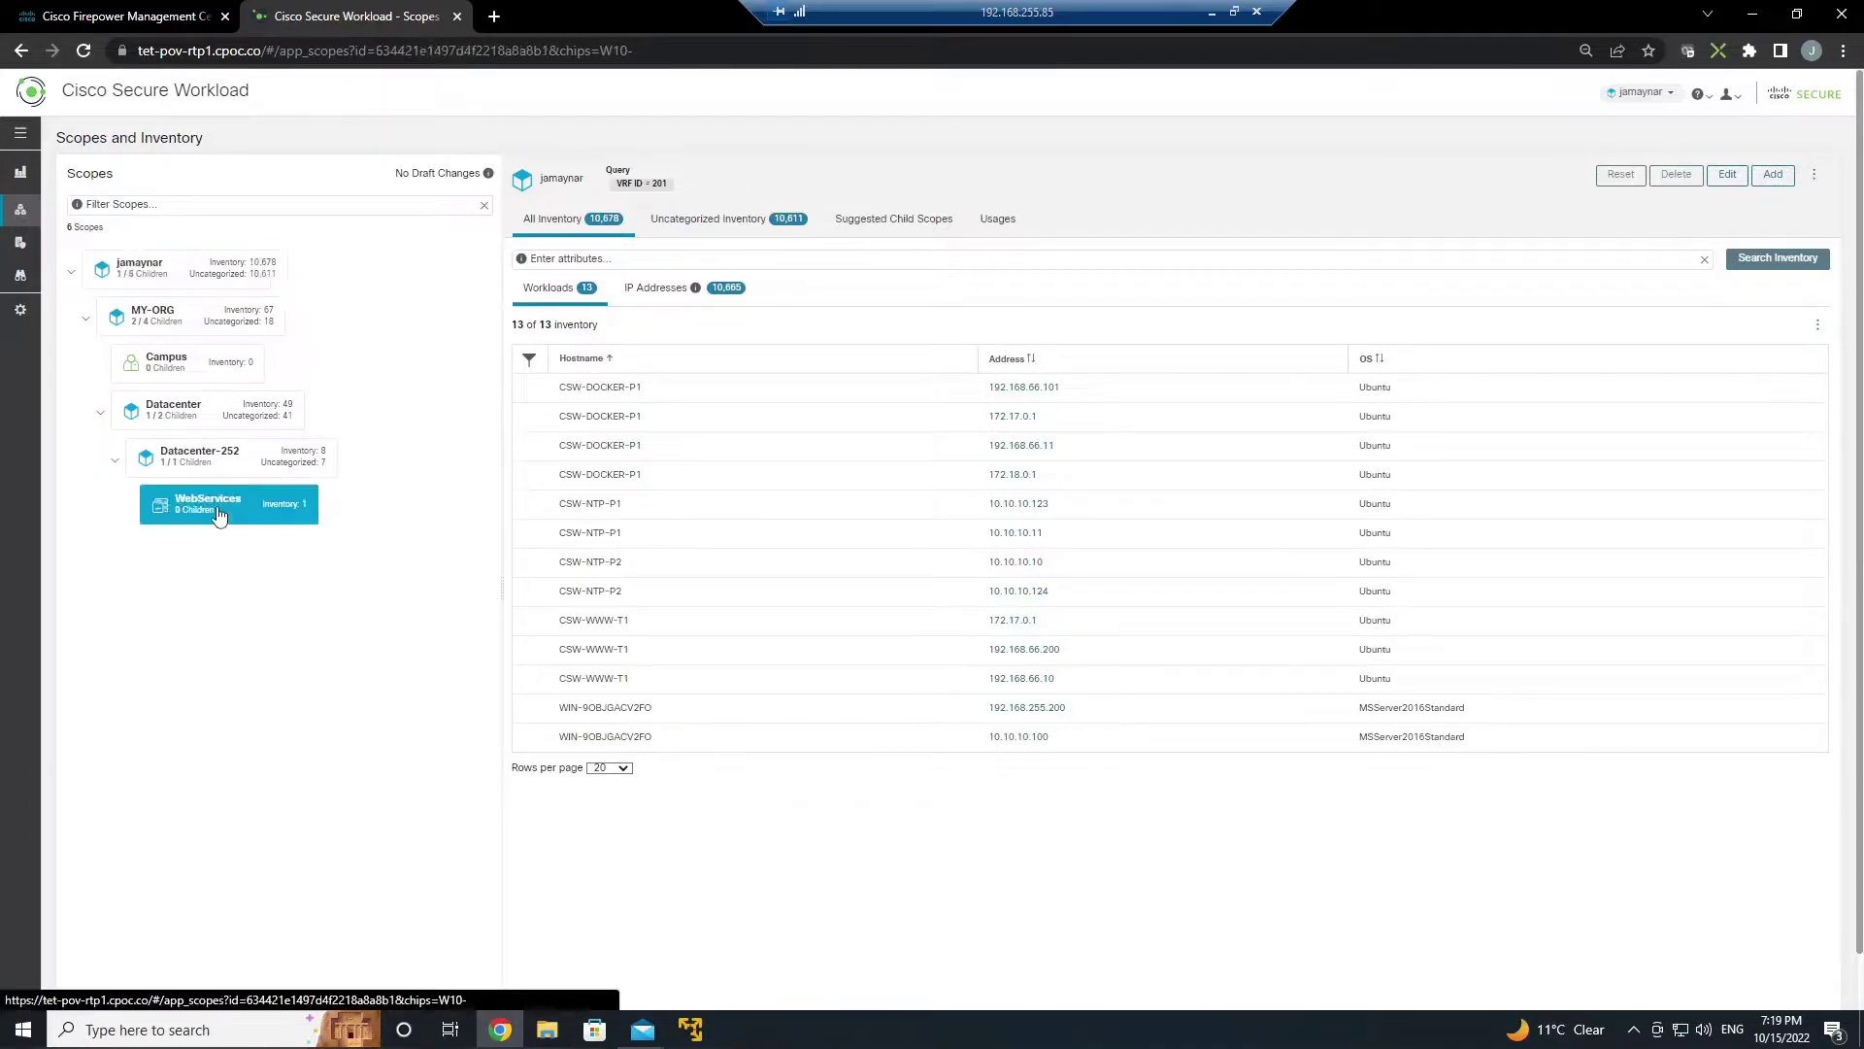
pyautogui.click(660, 296)
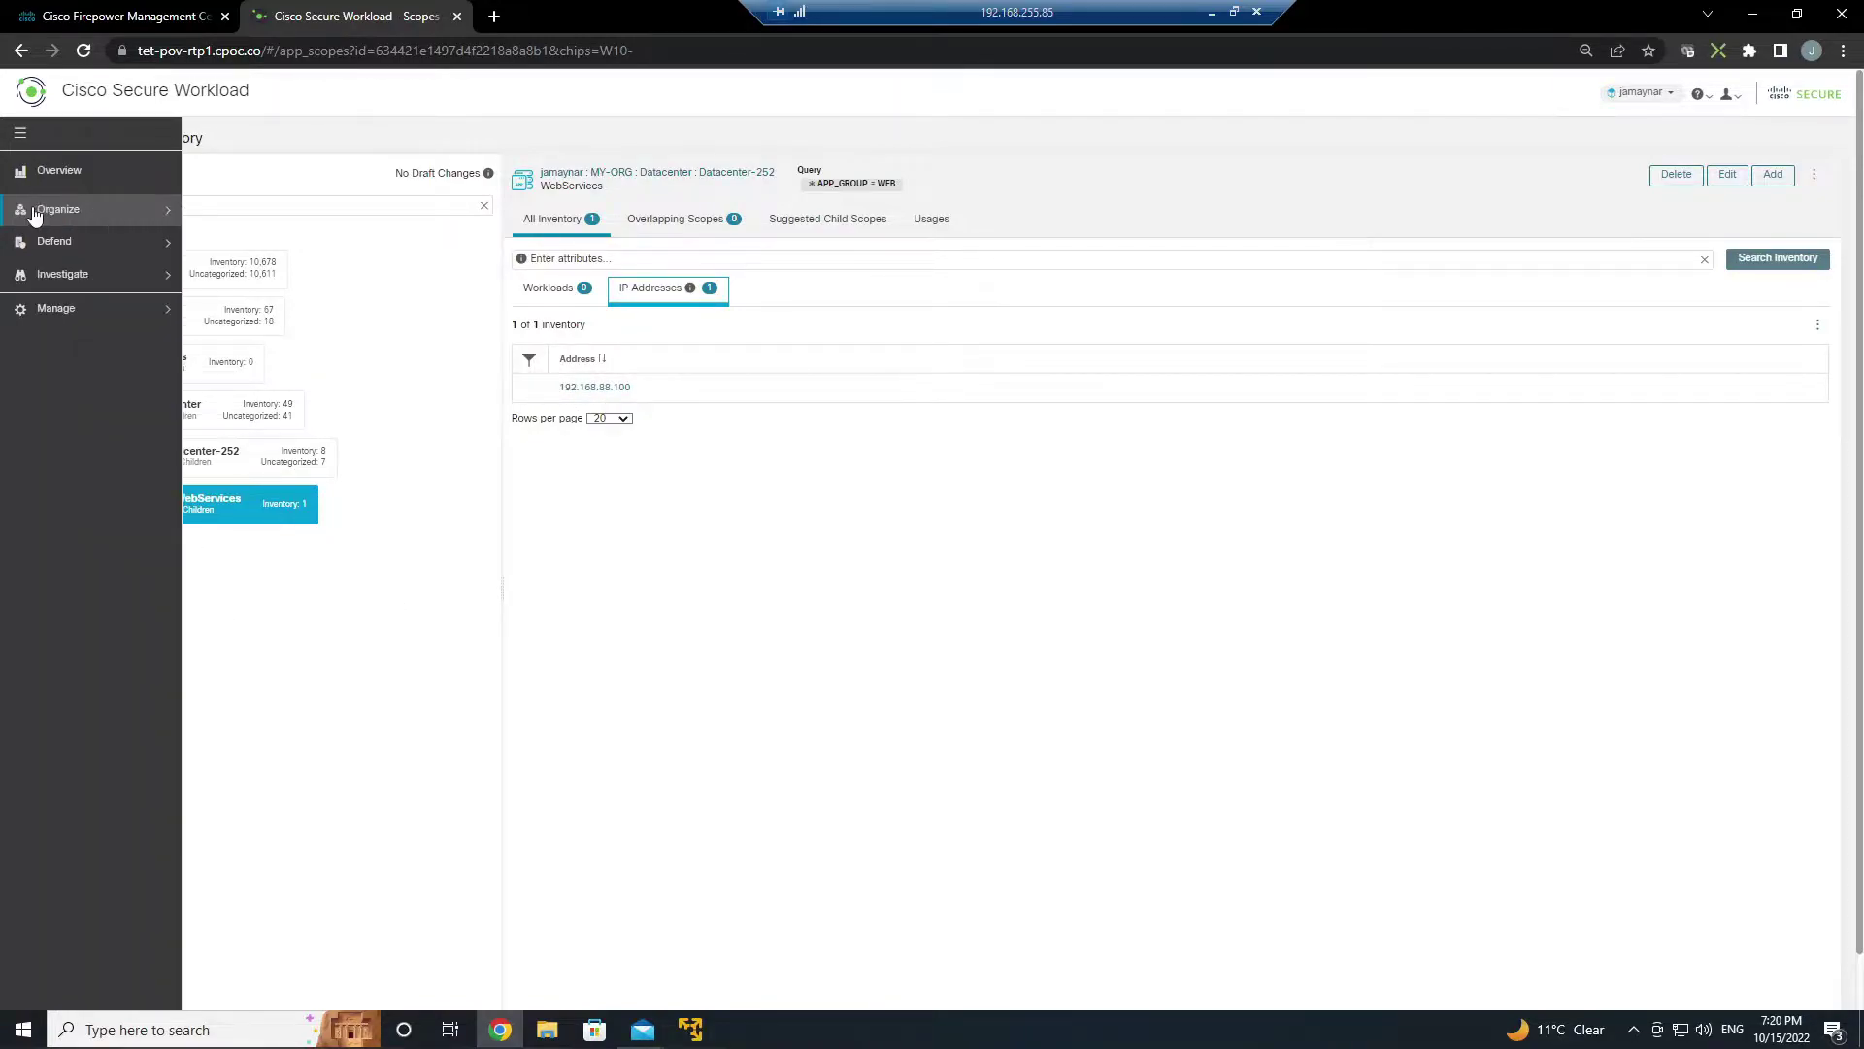
# - Create a segmentation workspace named Agentless scoped to WebServices
pyautogui.click(50, 241)
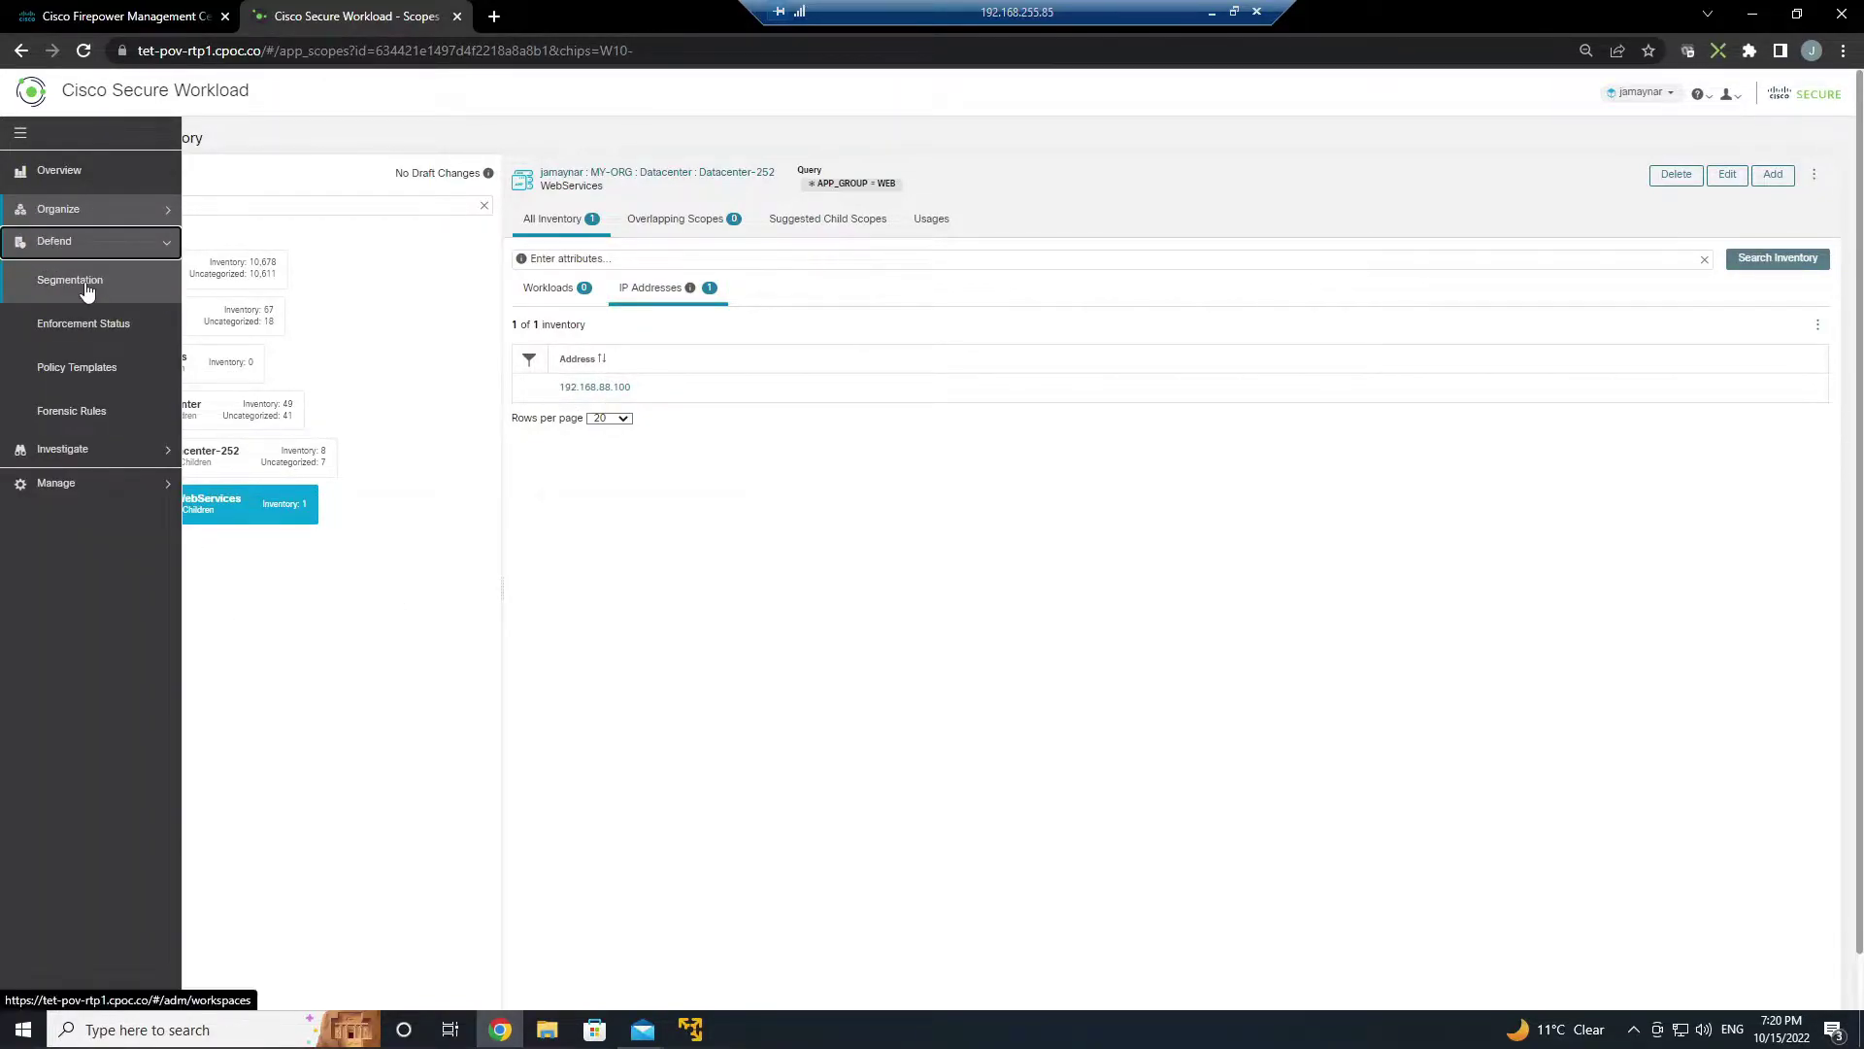
pyautogui.click(85, 287)
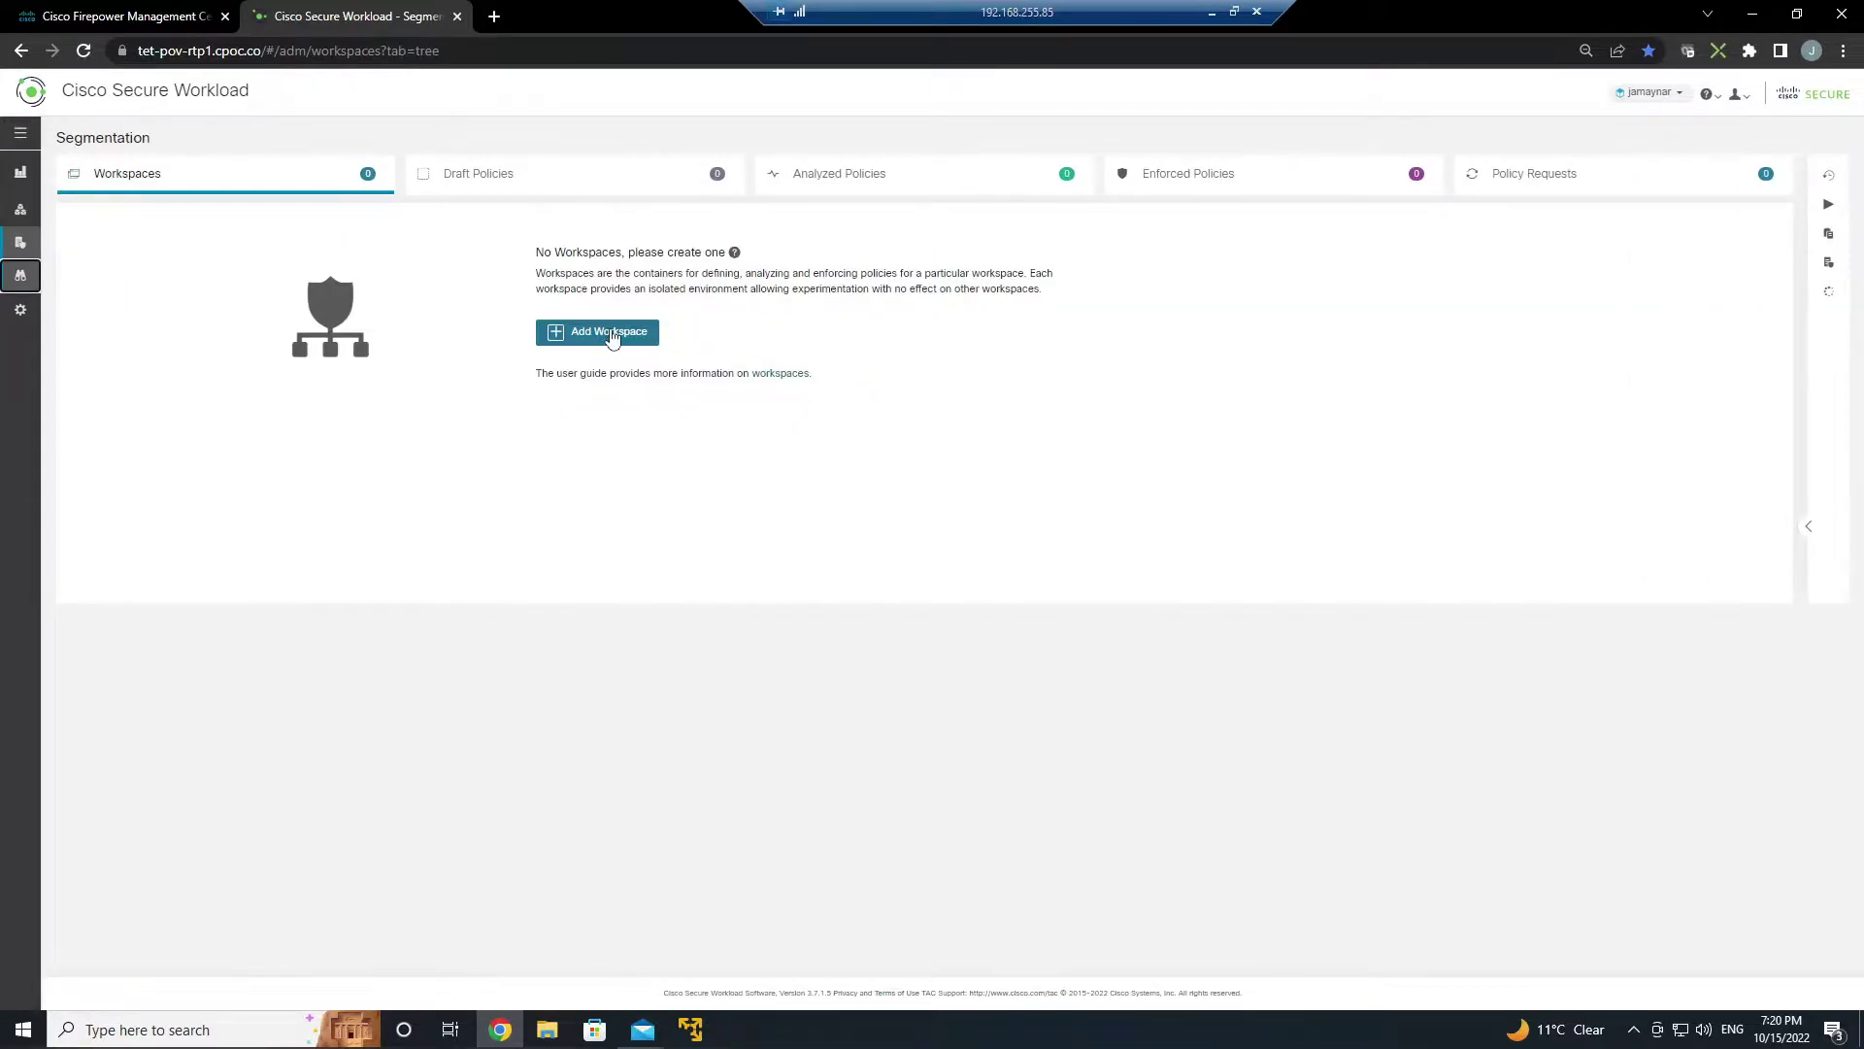
pyautogui.click(610, 333)
pyautogui.write('Ag')
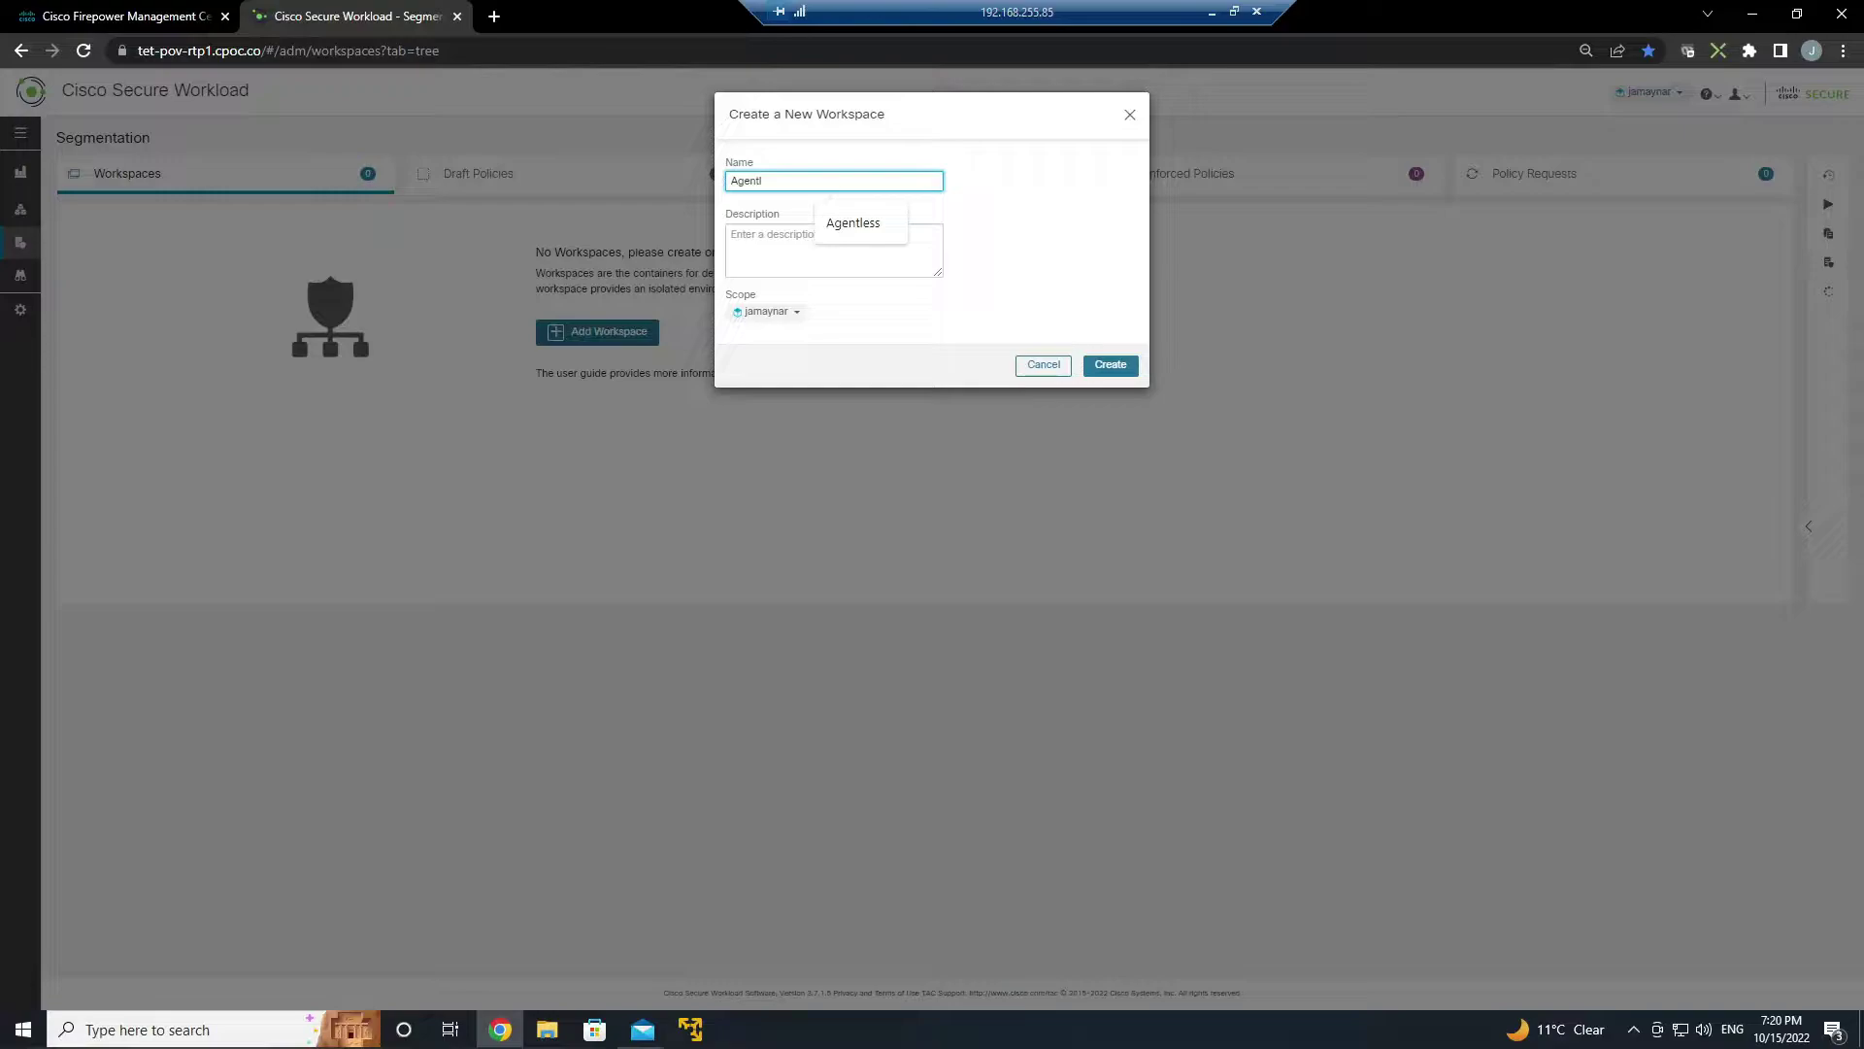
pyautogui.write('entl')
pyautogui.click(853, 223)
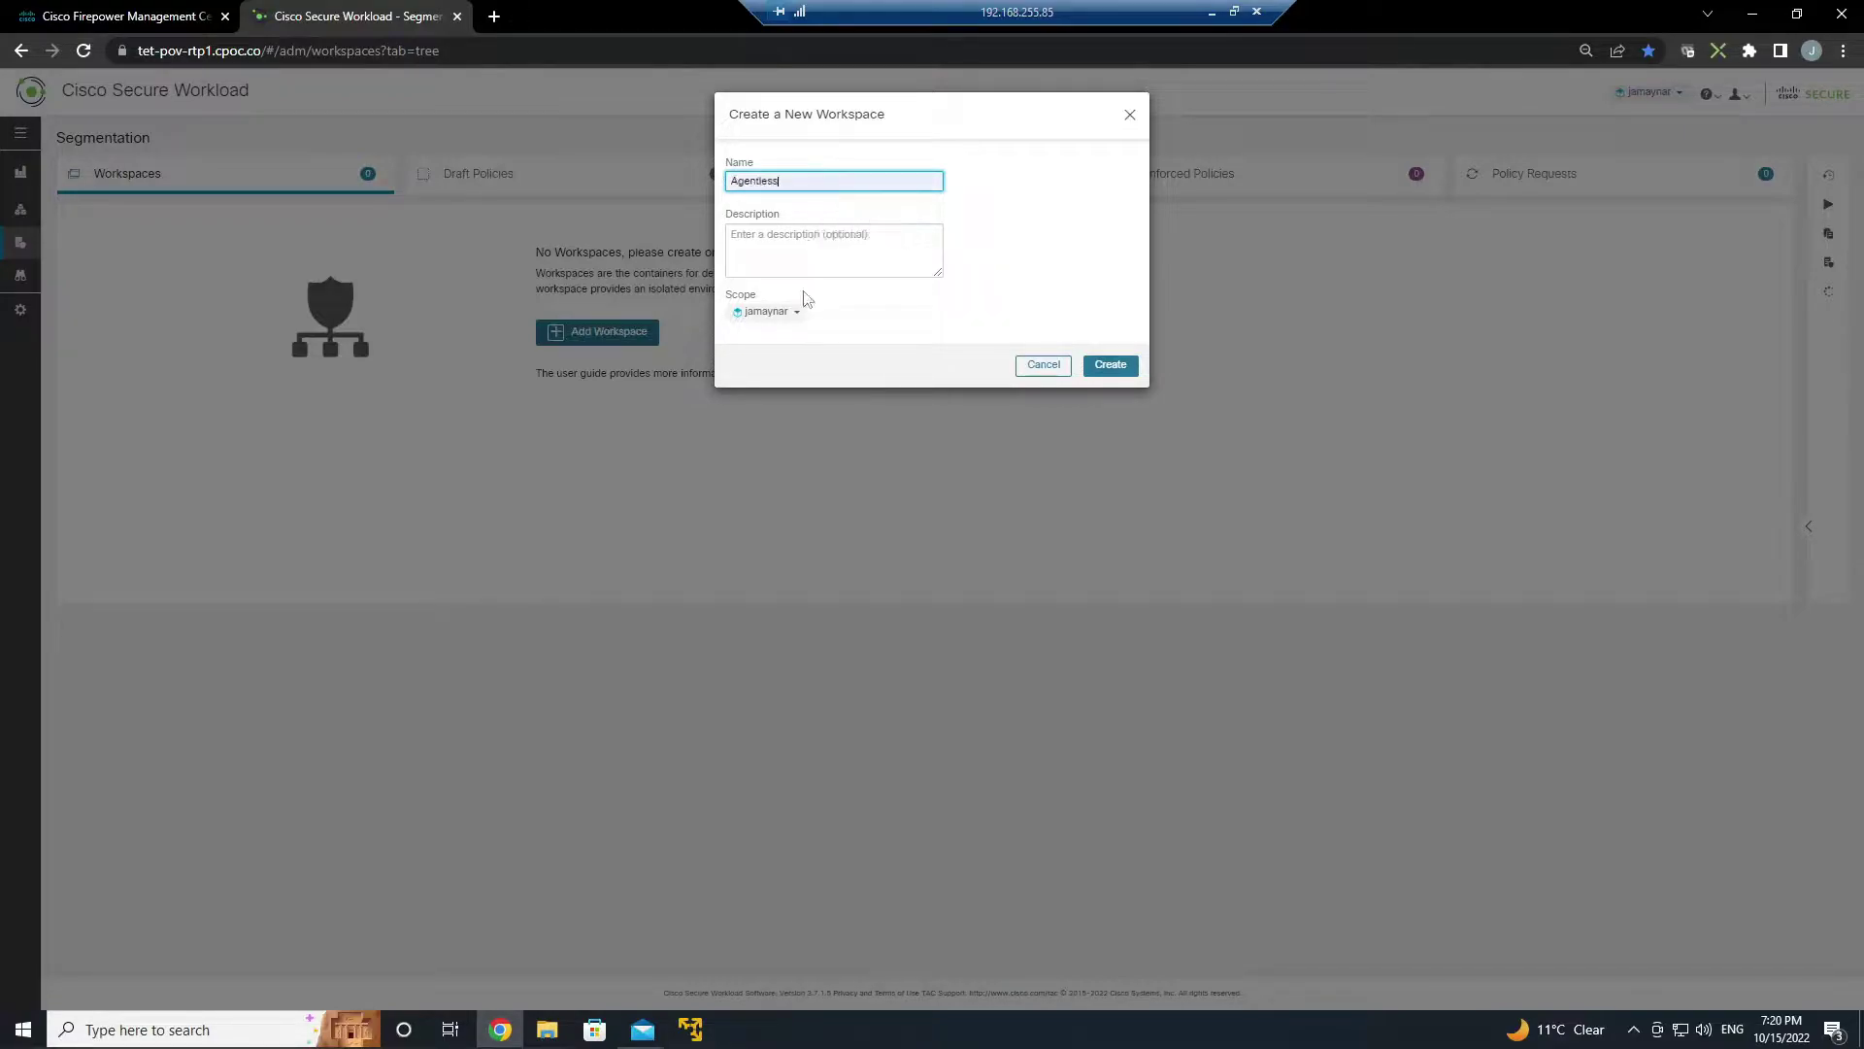
pyautogui.click(802, 313)
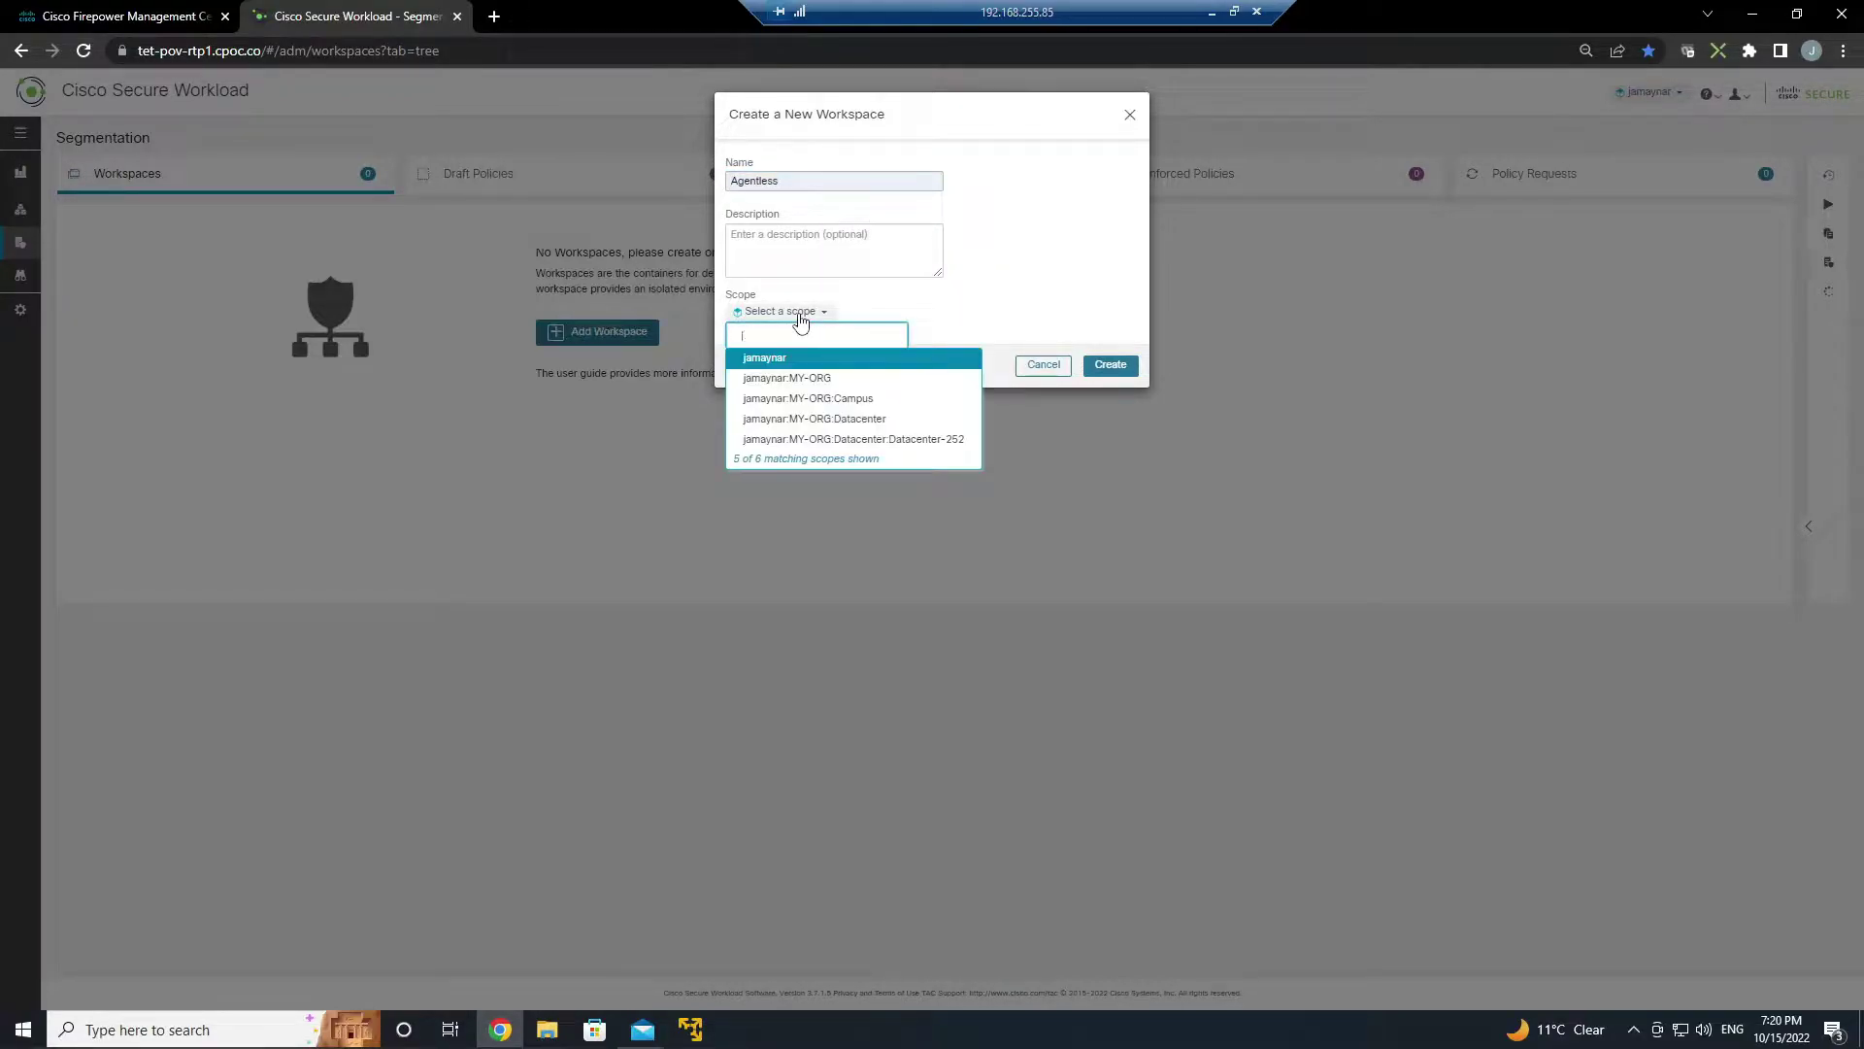
pyautogui.write('web')
pyautogui.click(907, 365)
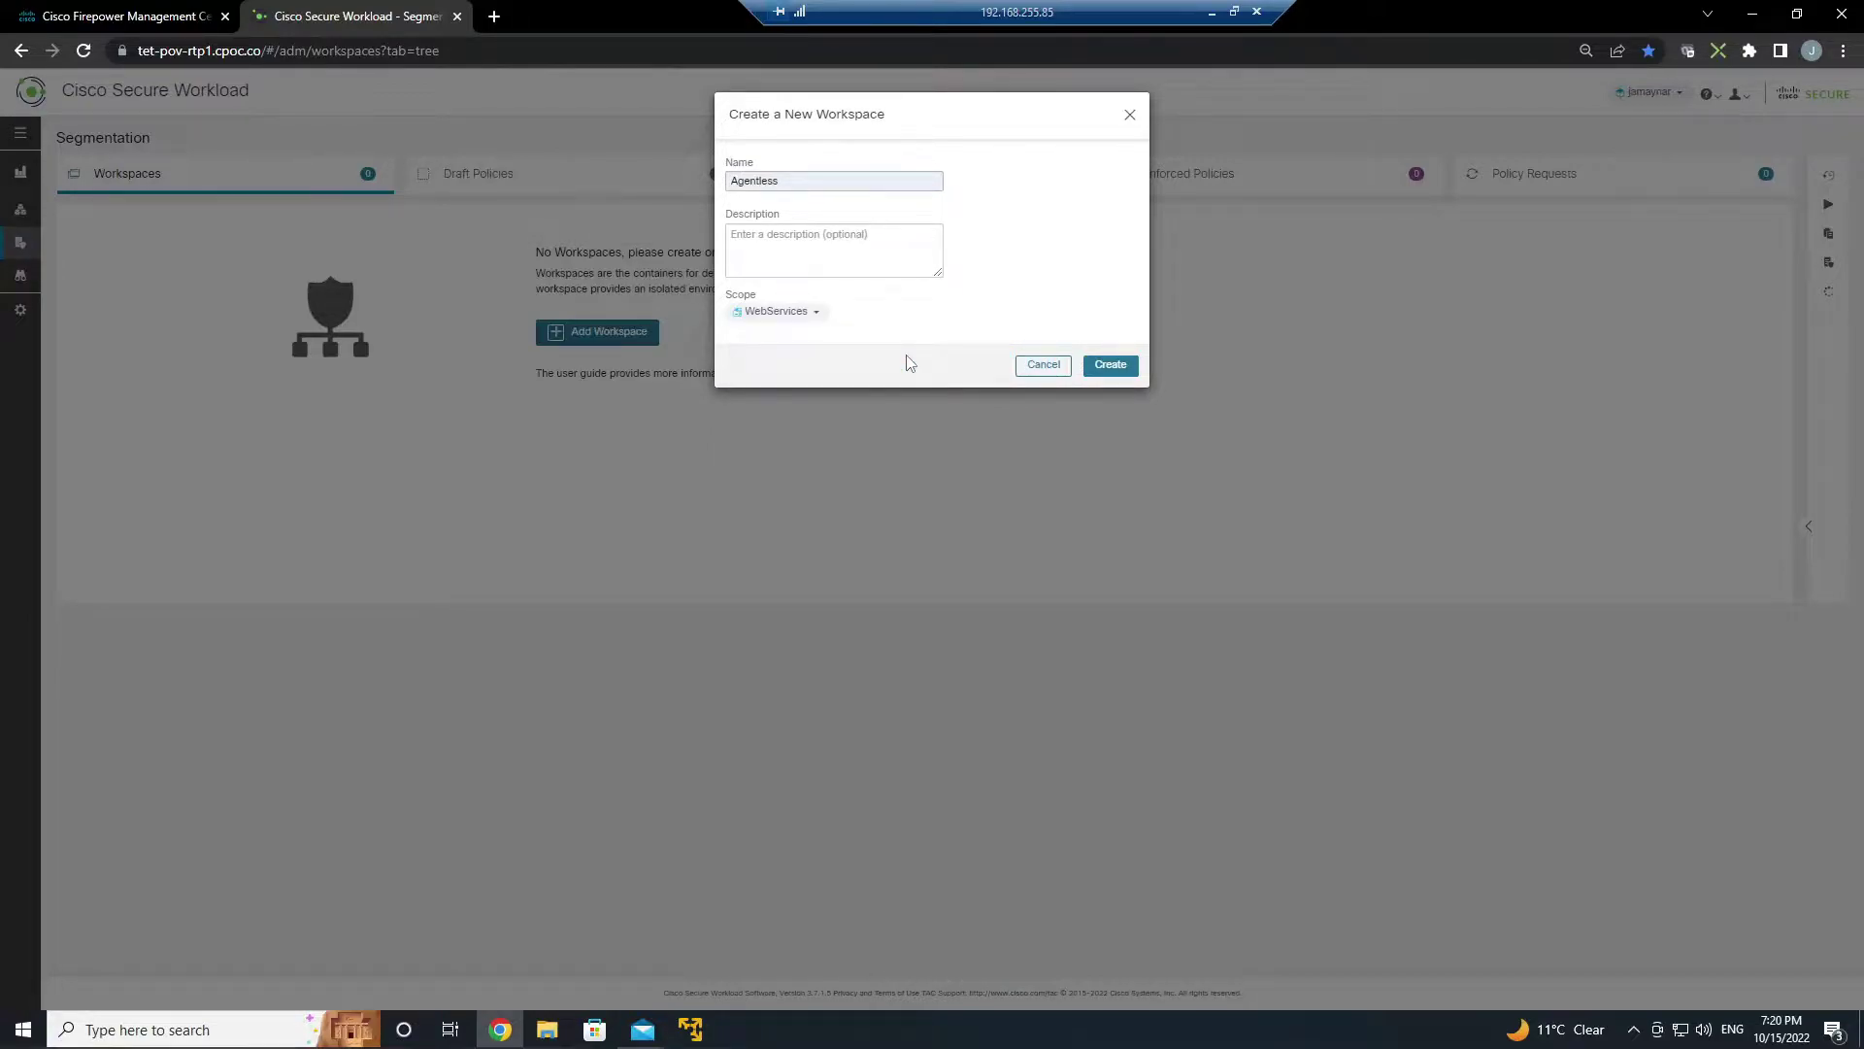
pyautogui.click(1111, 366)
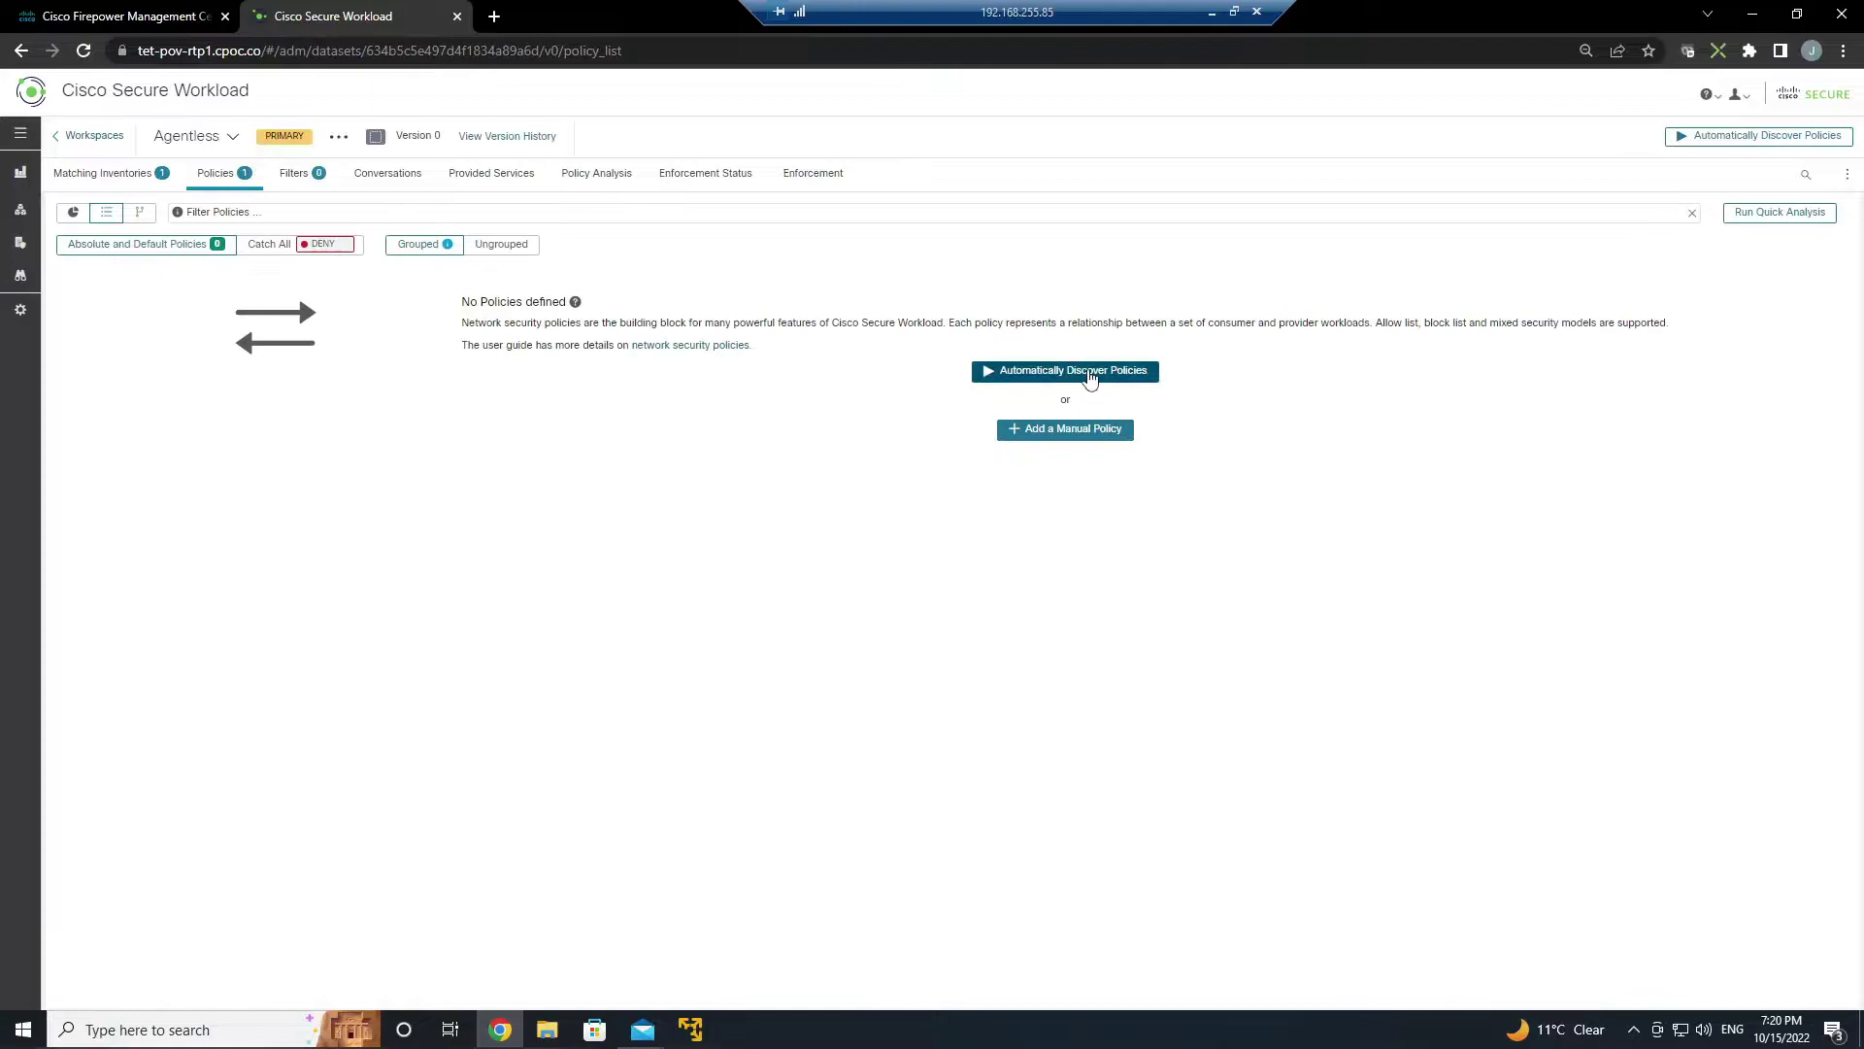
# - Run automatic policy discovery on Agentless over a one-week time range
pyautogui.click(1090, 374)
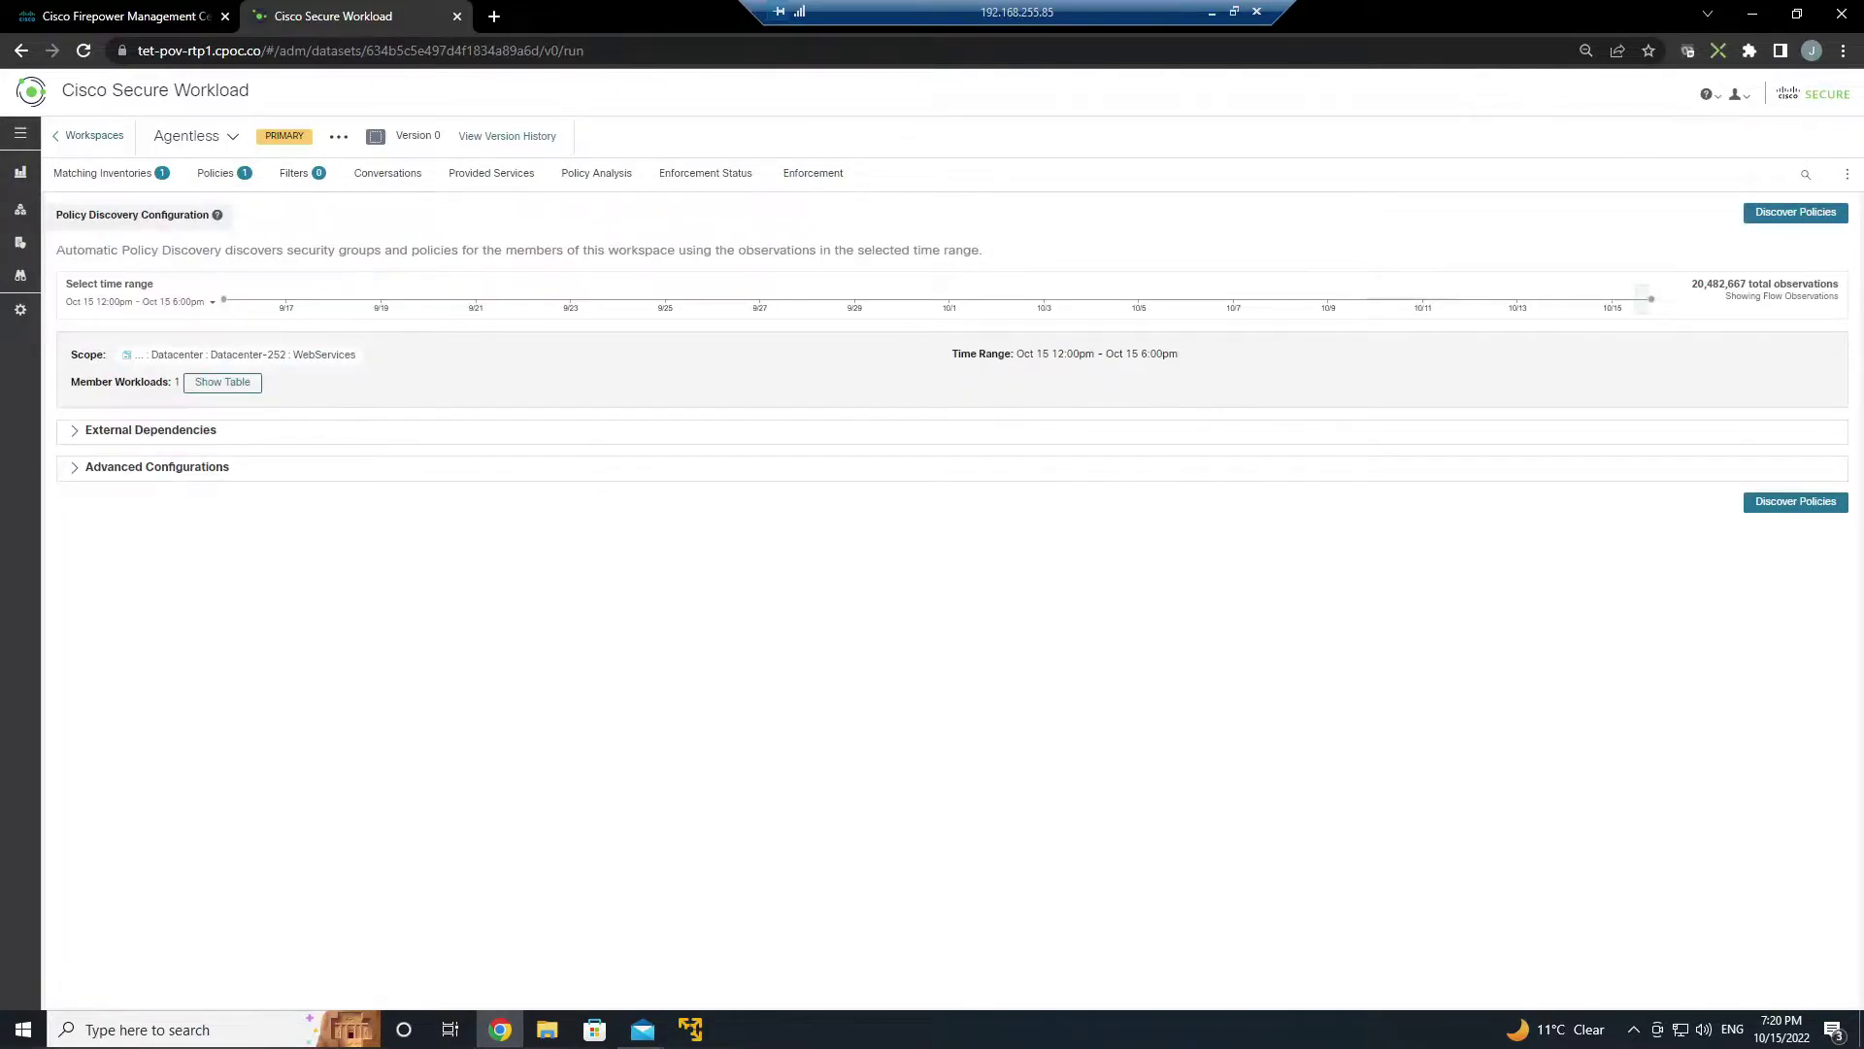
pyautogui.click(212, 302)
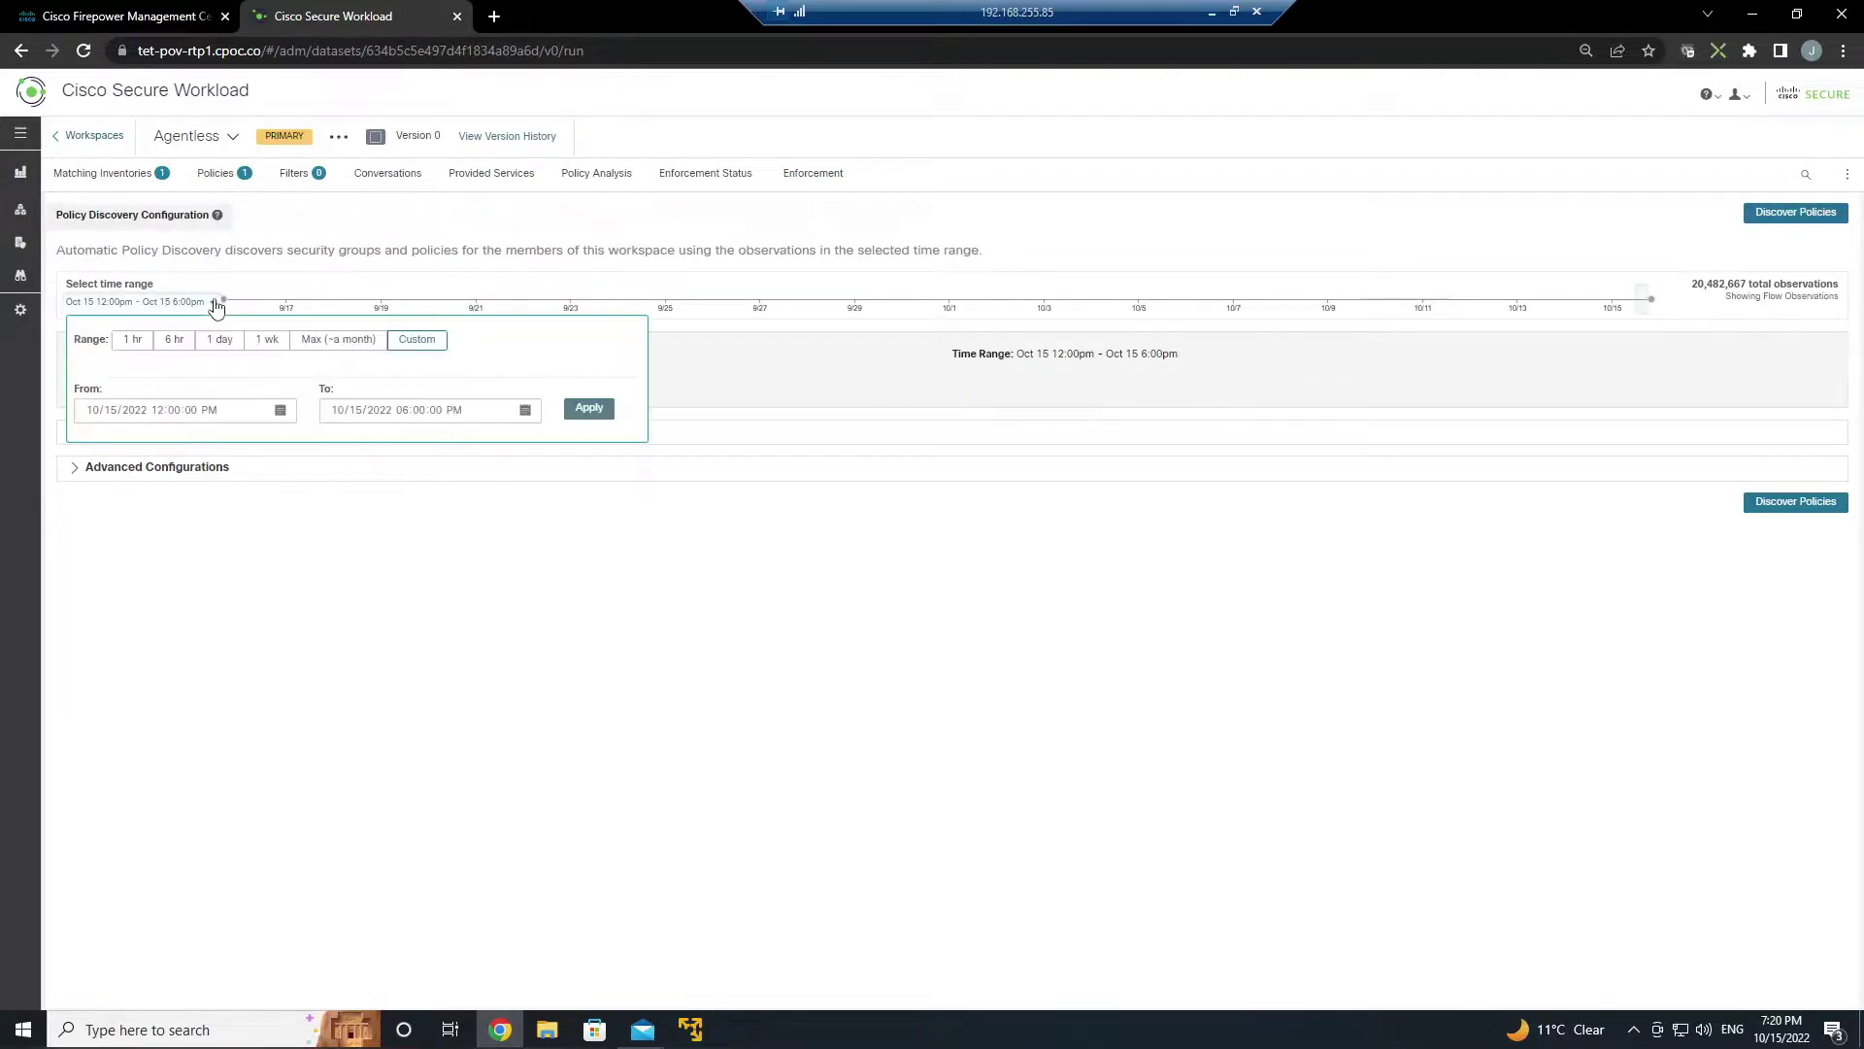
pyautogui.click(258, 345)
pyautogui.click(918, 627)
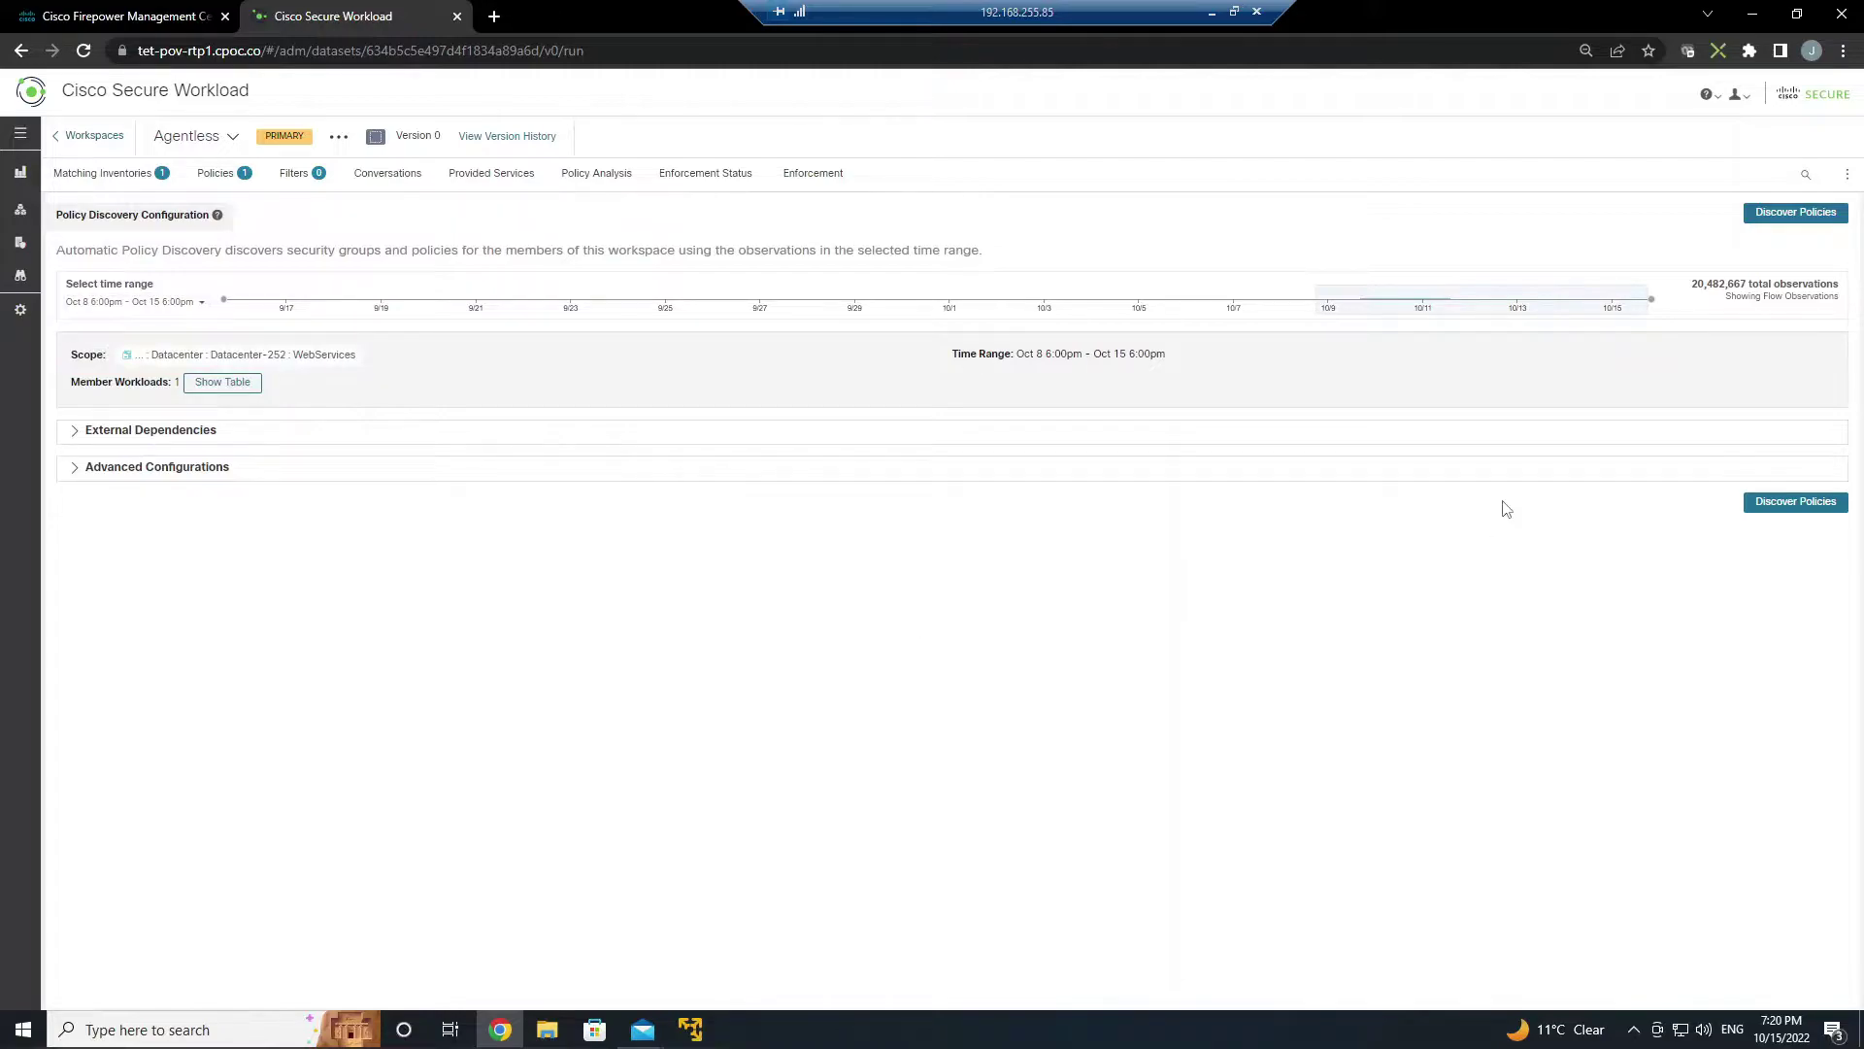
pyautogui.click(1785, 216)
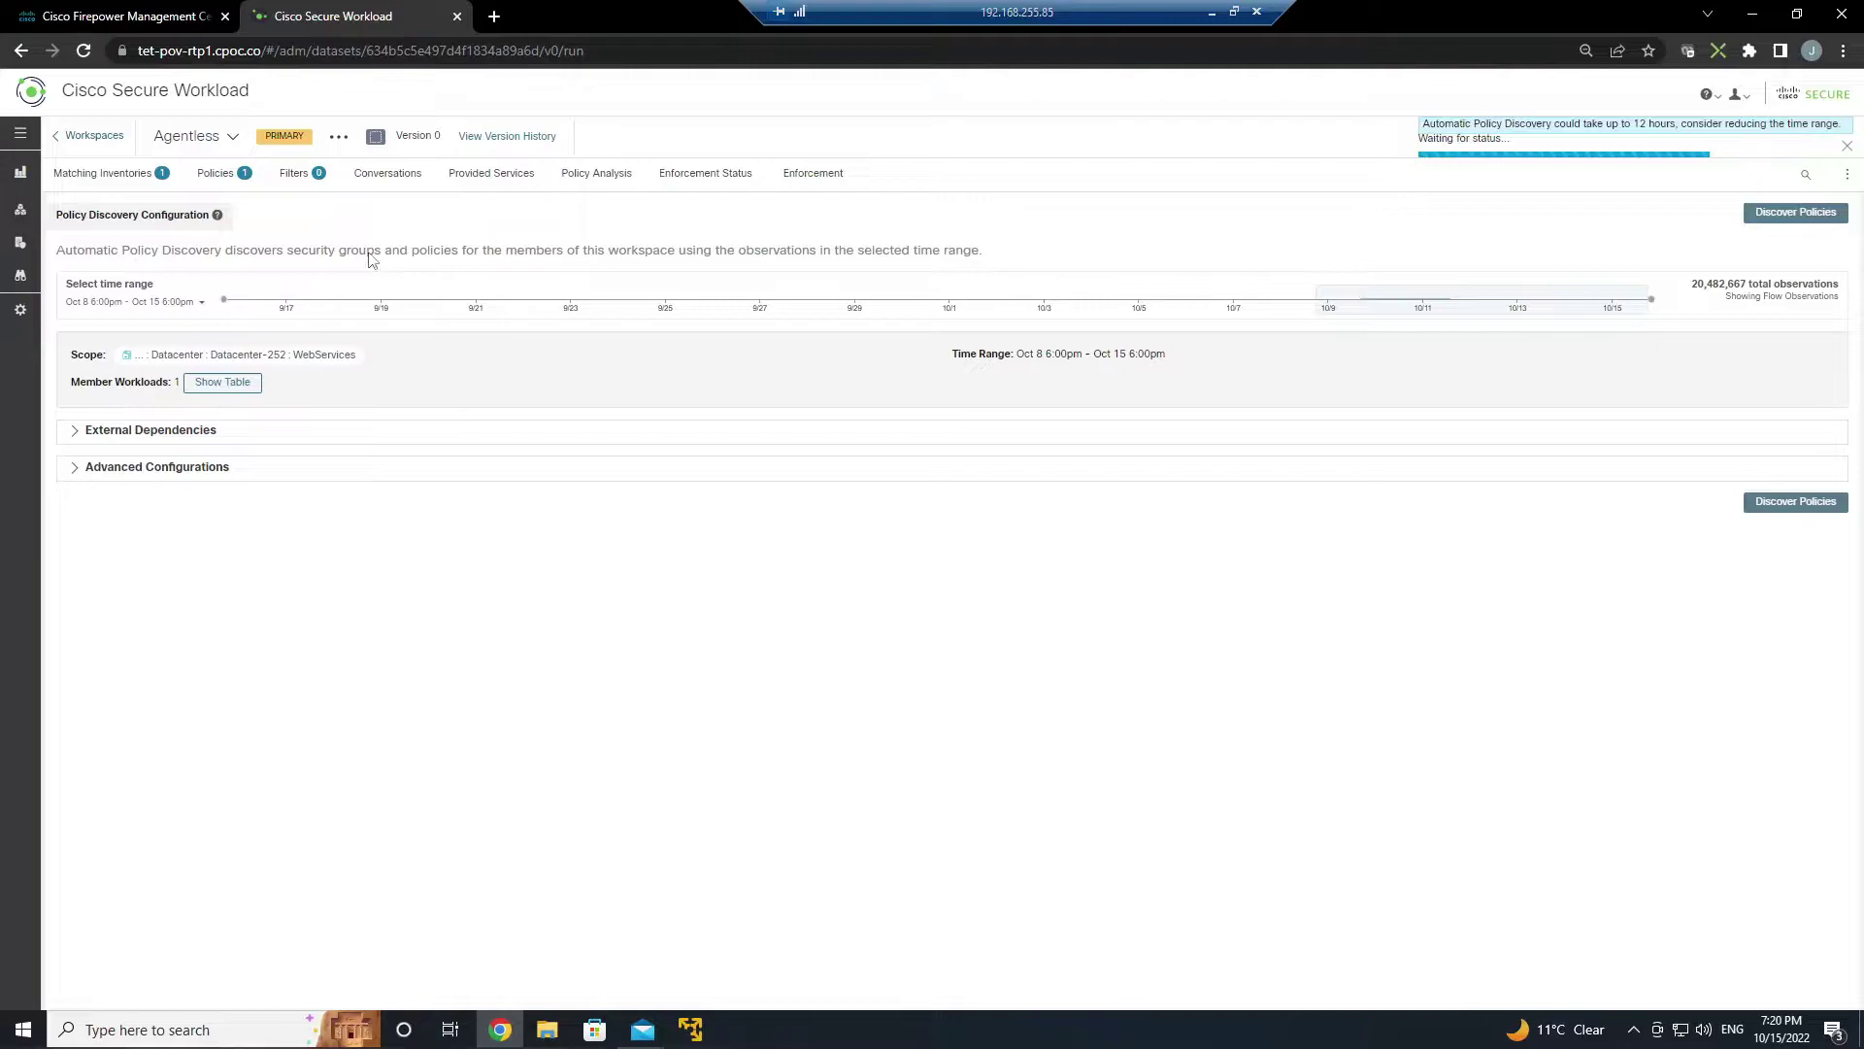
pyautogui.click(141, 18)
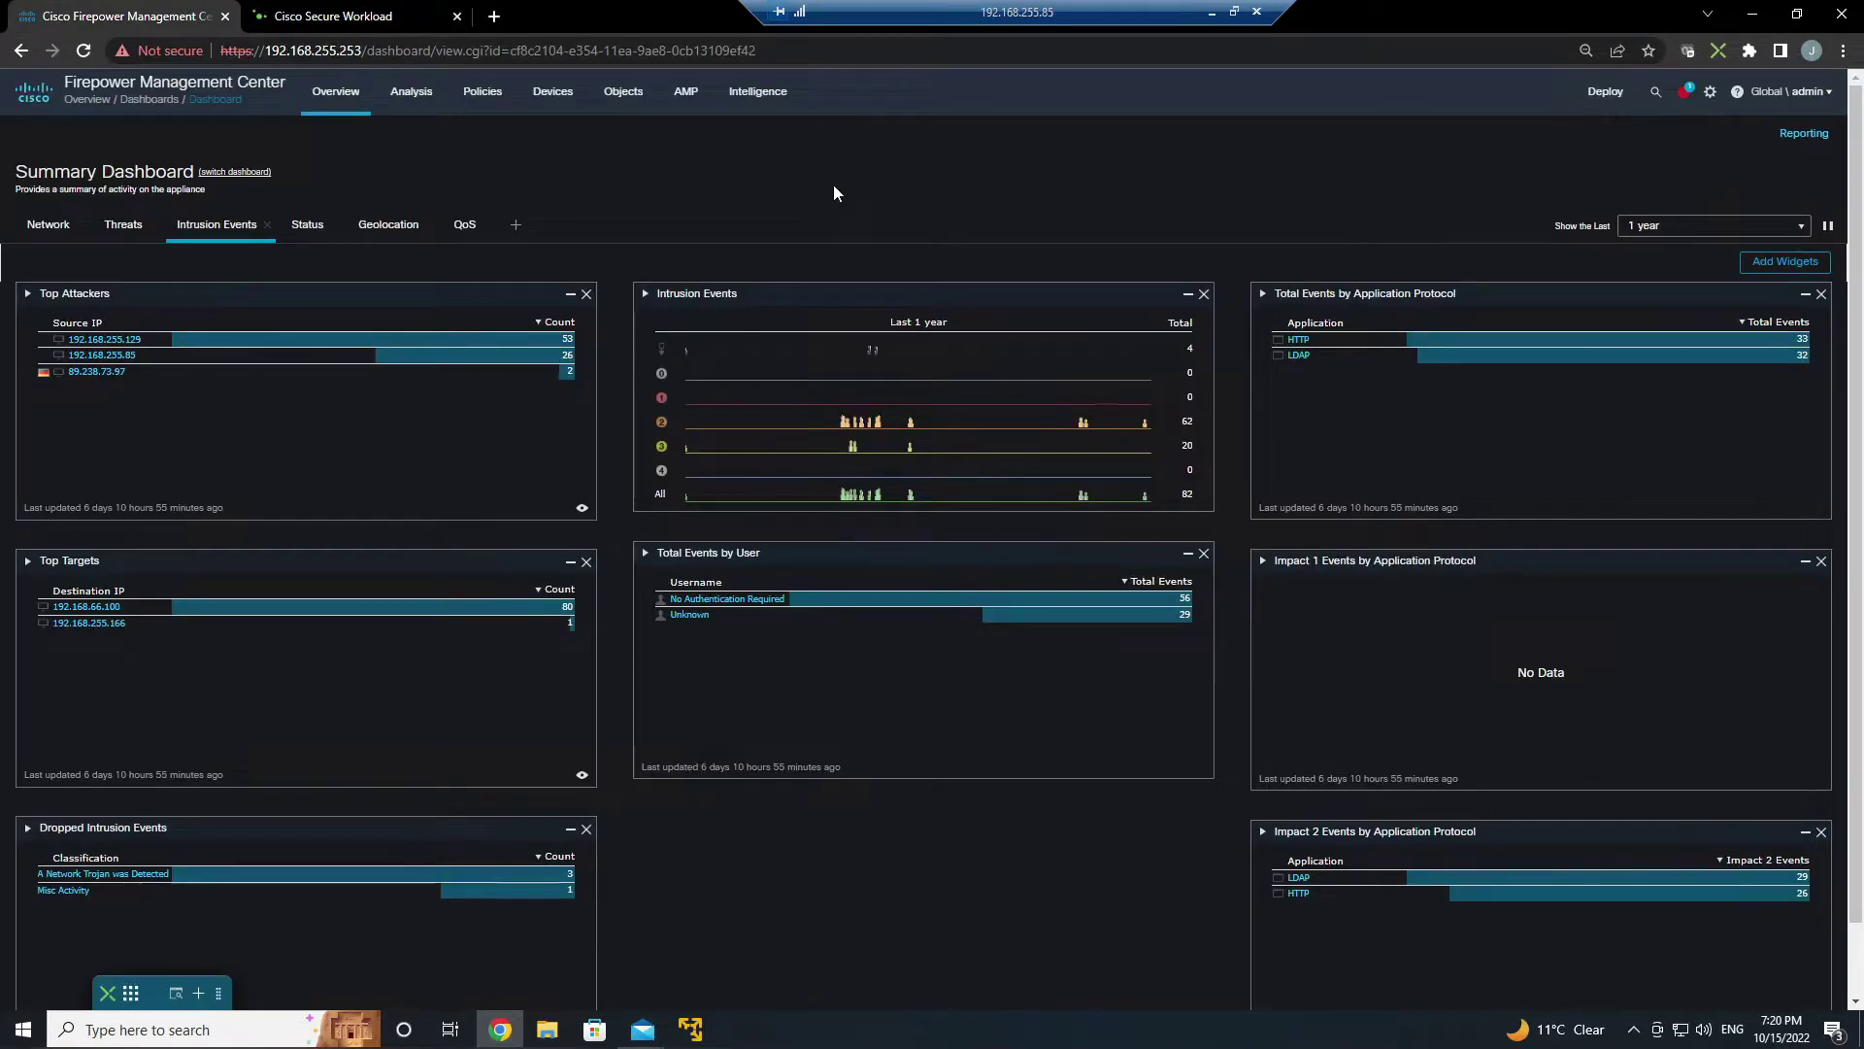
# - Open Lab-CSW-252-Policy for editing in the Datacenter 252 domain
pyautogui.moveTo(486, 97)
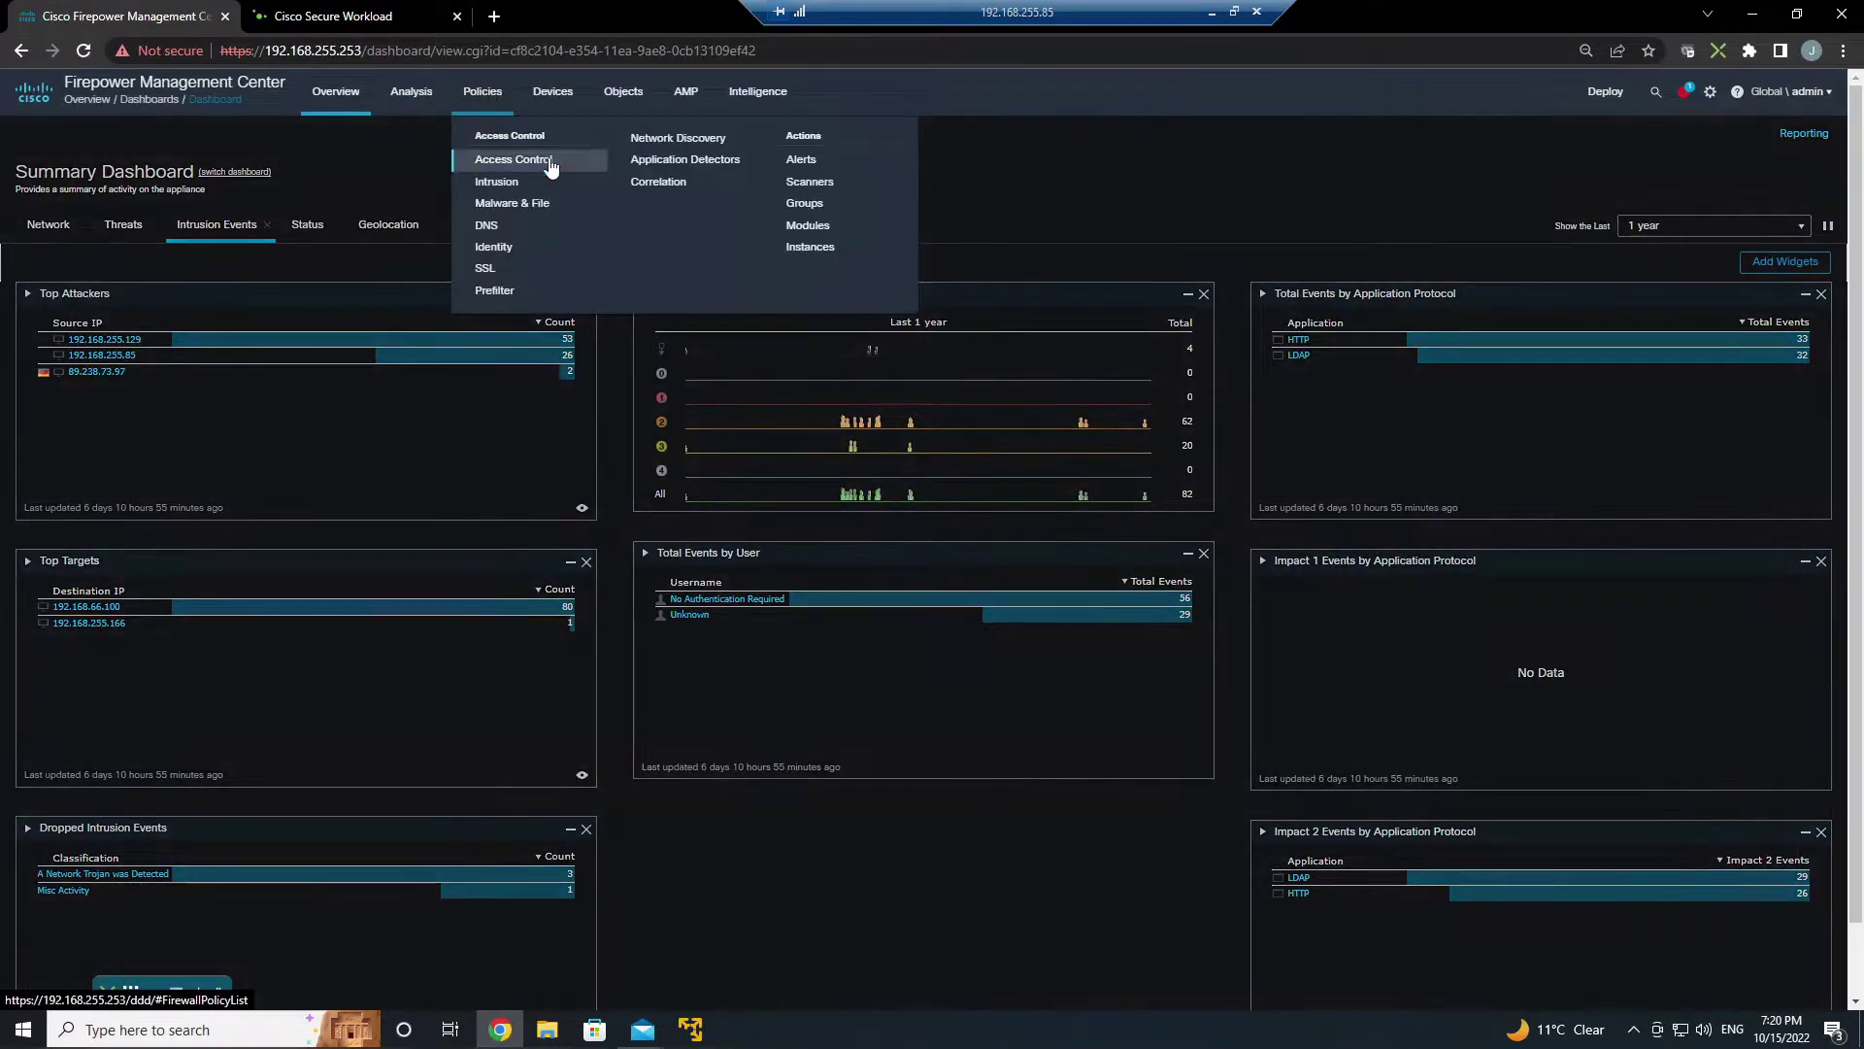
pyautogui.click(549, 161)
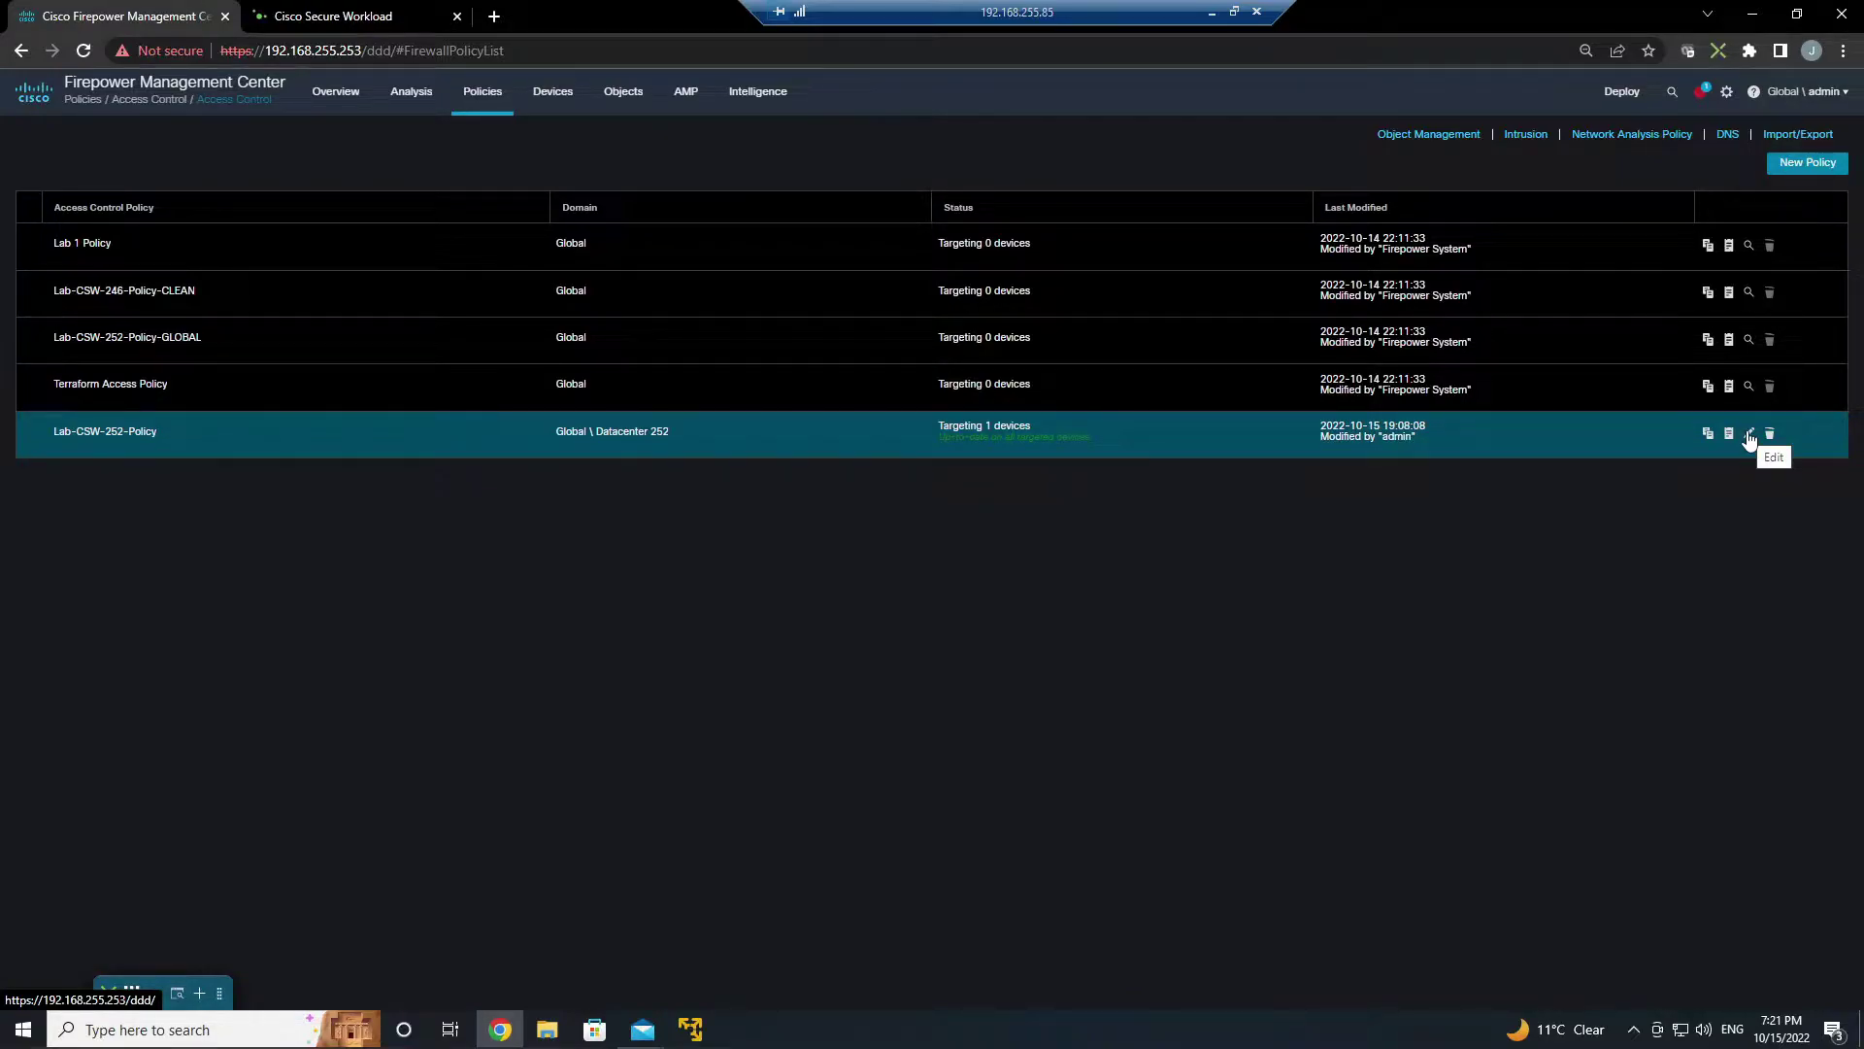
pyautogui.click(1812, 95)
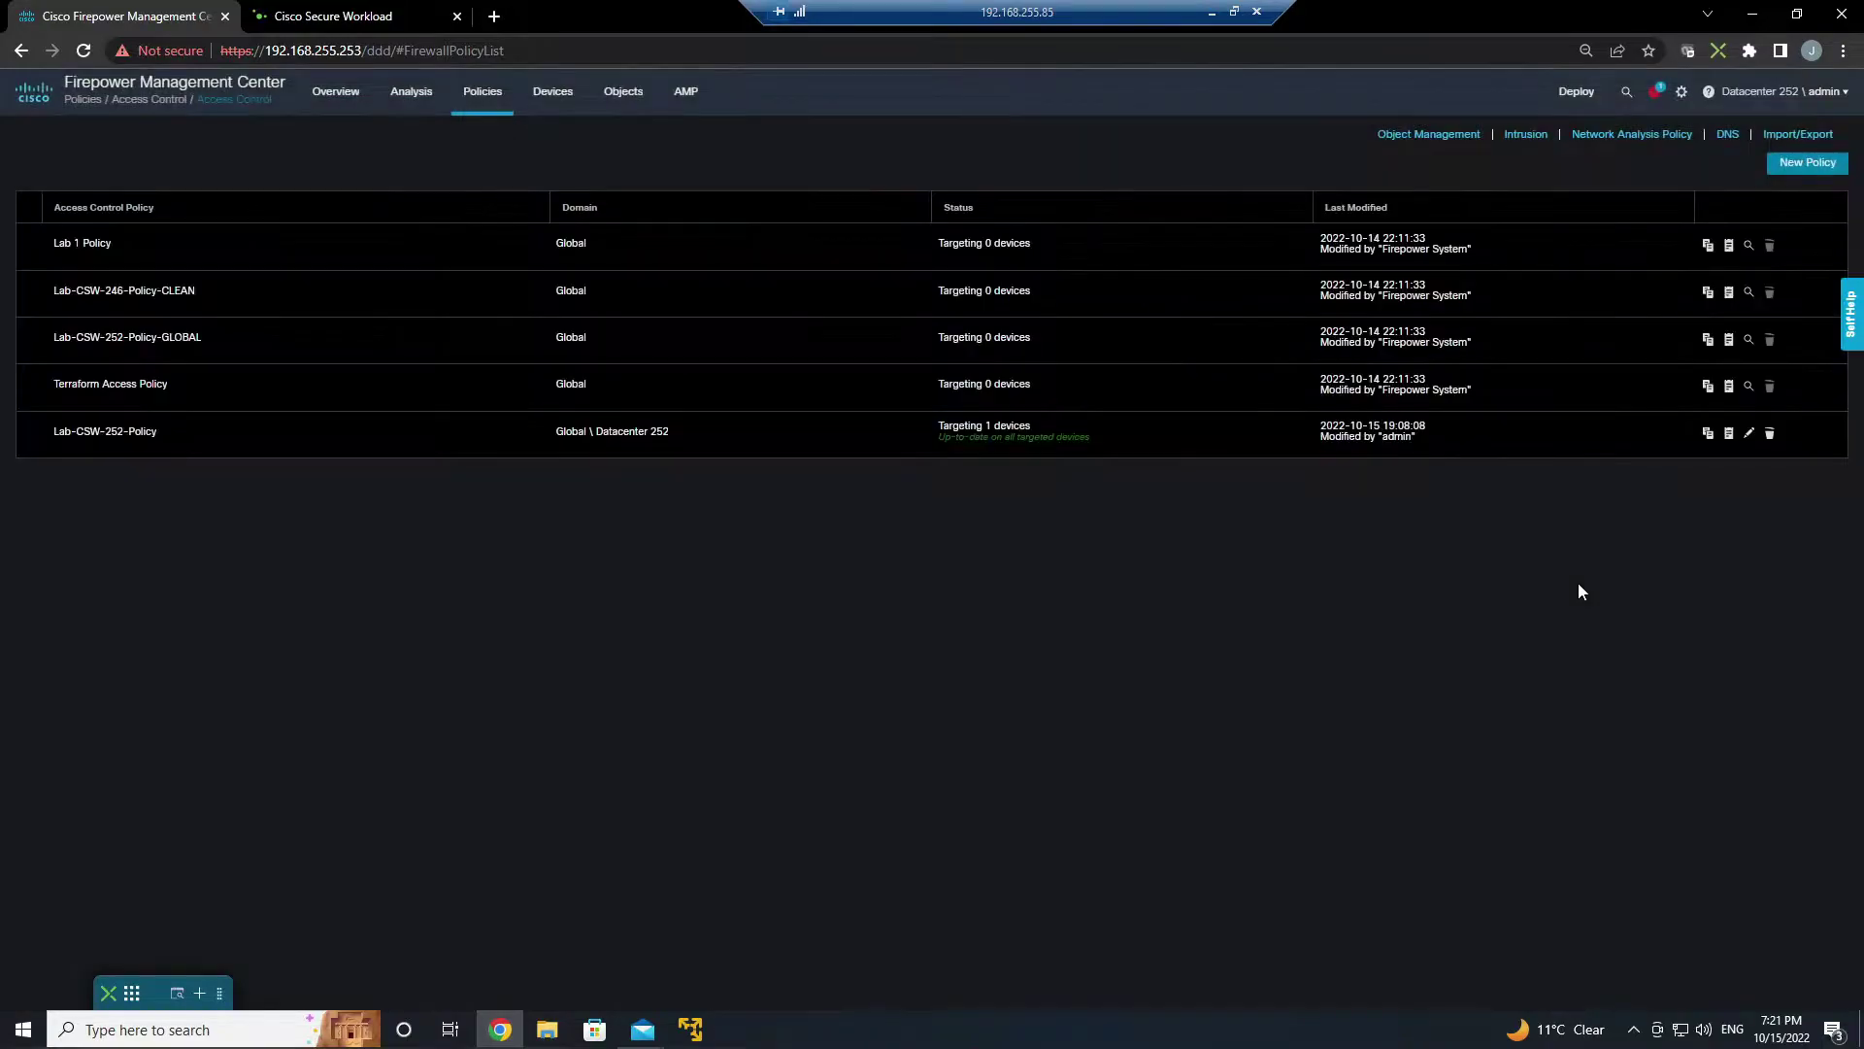
pyautogui.click(1748, 437)
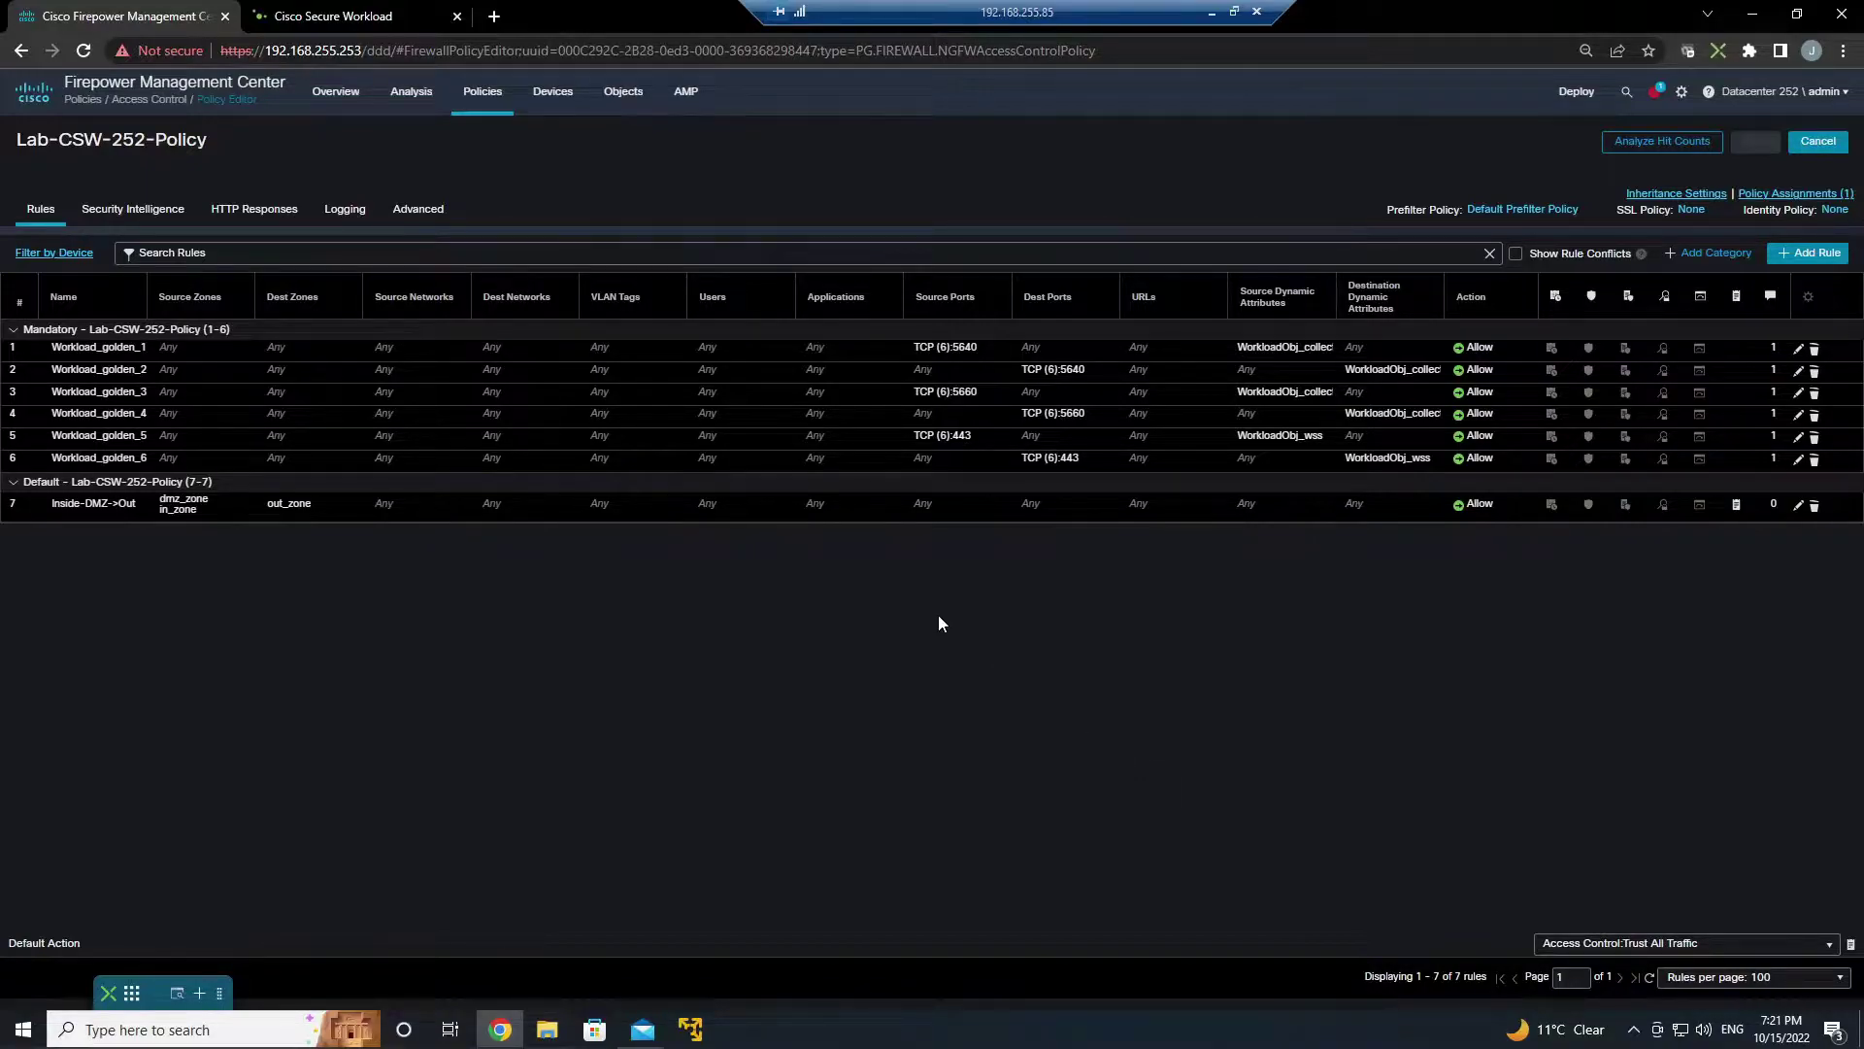
# - Inspect the WorkloadObj_collector dynamic object under External Attributes
pyautogui.moveTo(624, 93)
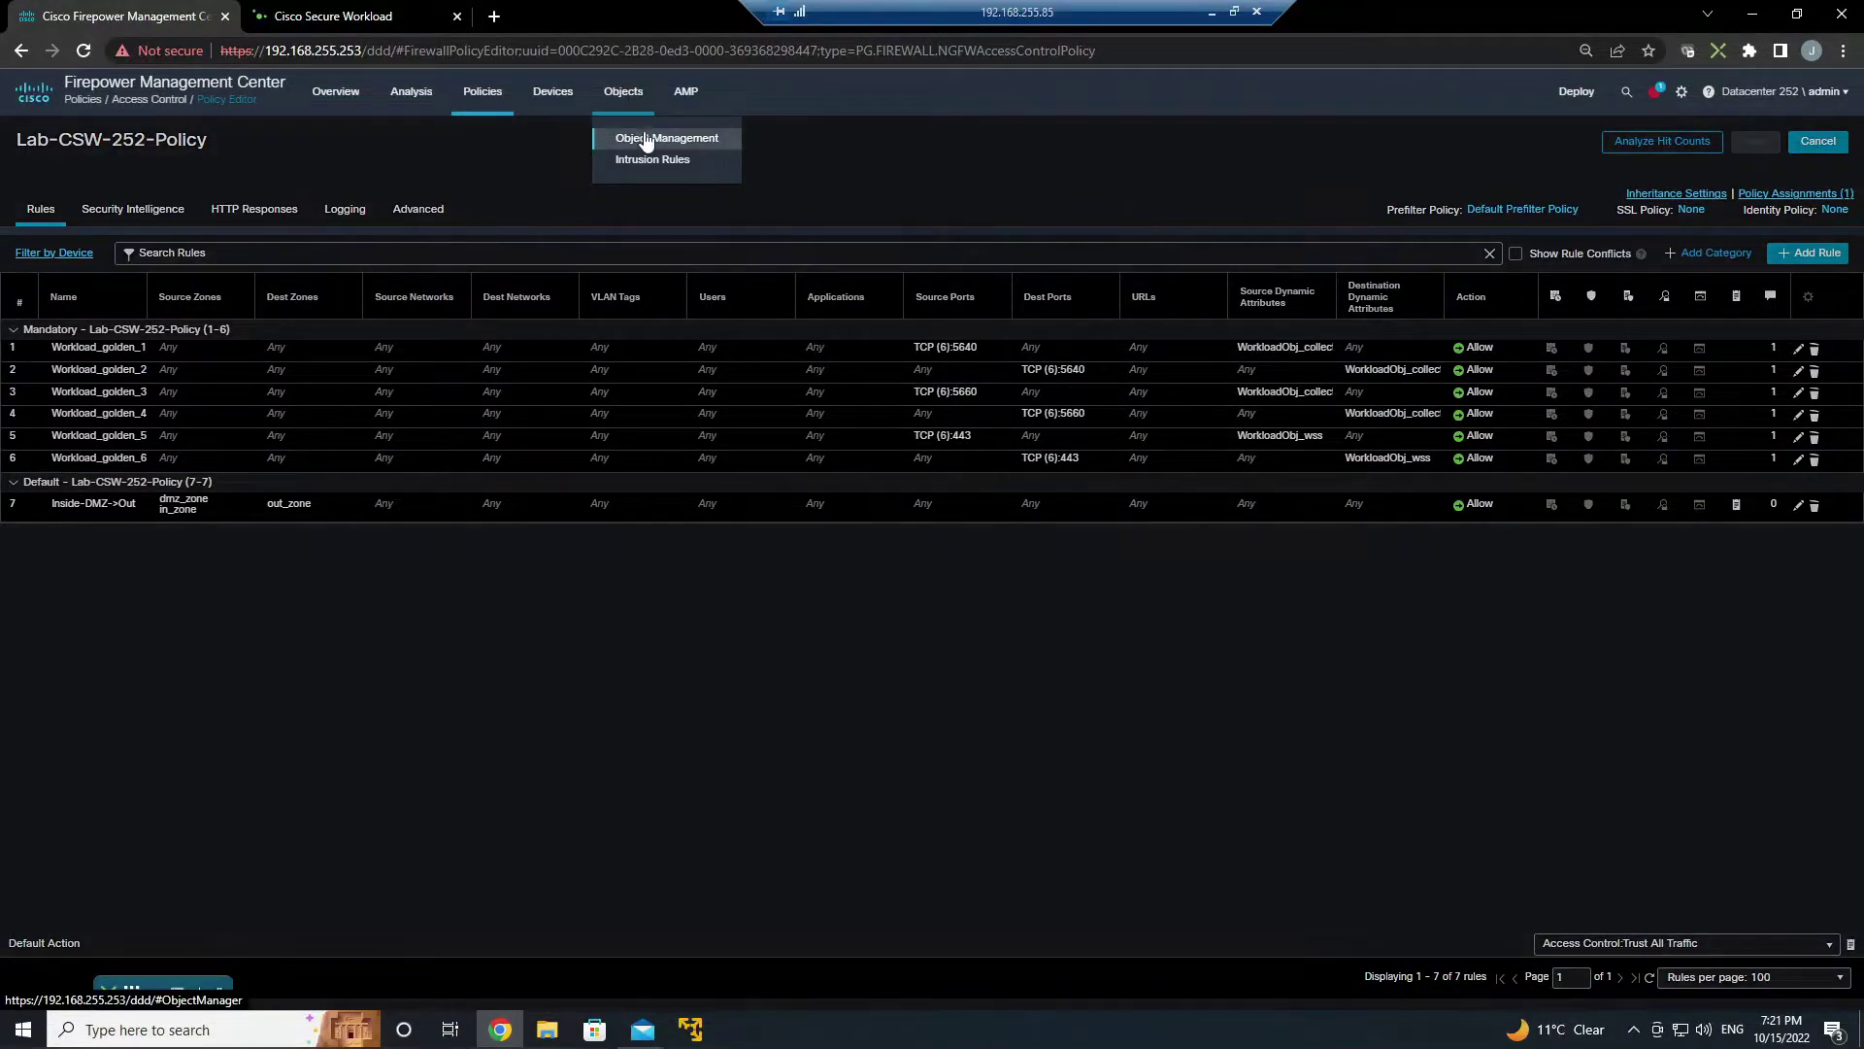
pyautogui.click(646, 134)
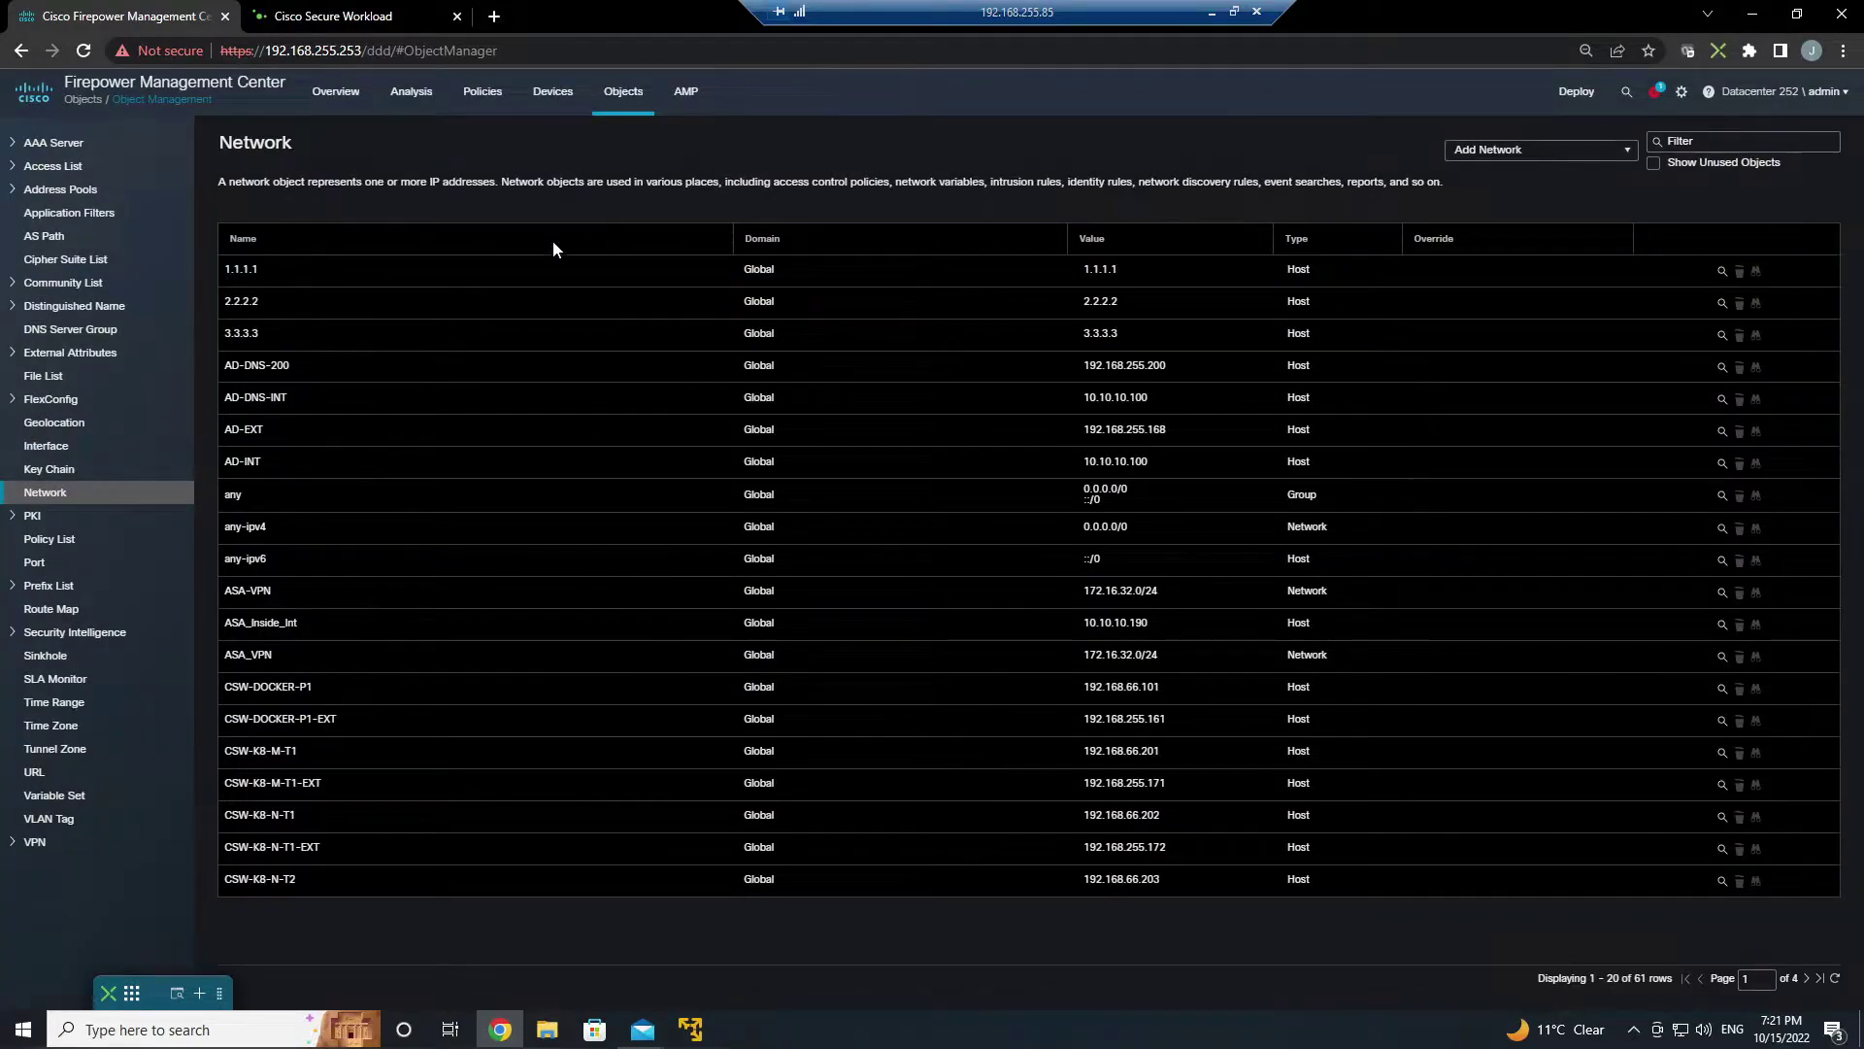
pyautogui.click(170, 347)
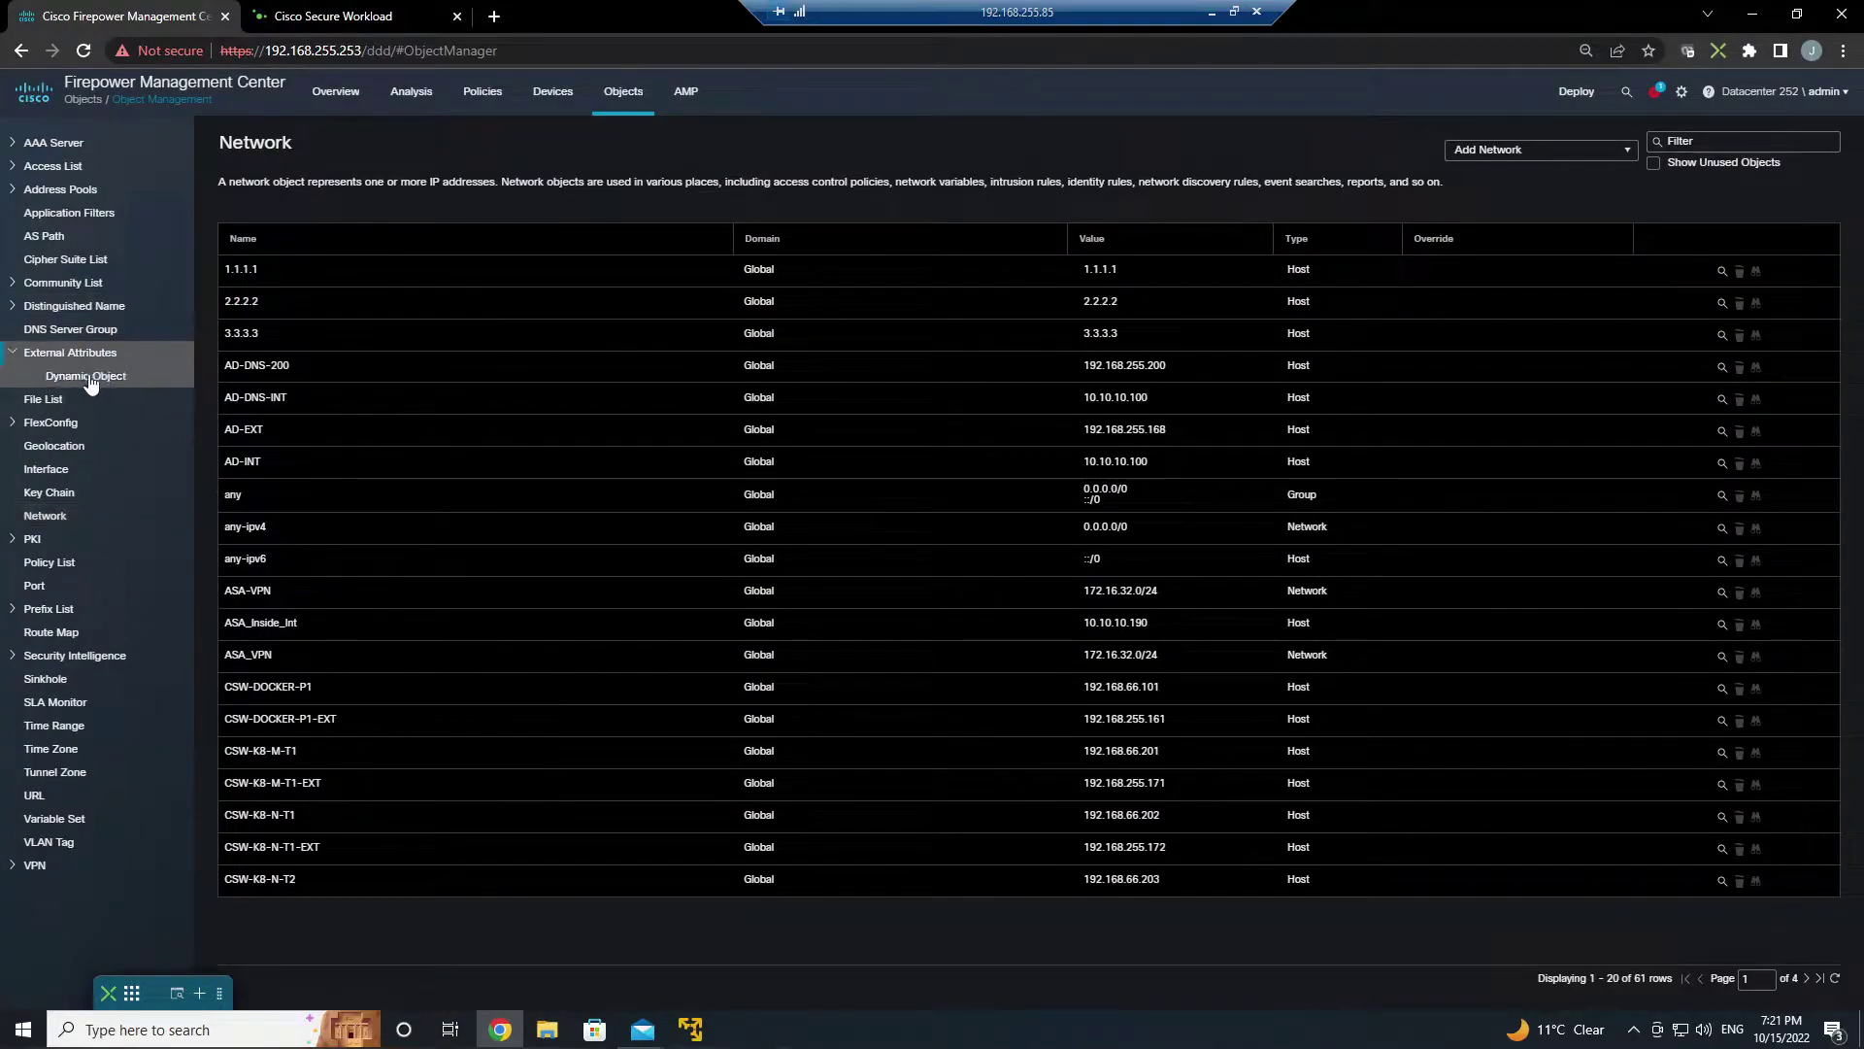
pyautogui.click(90, 381)
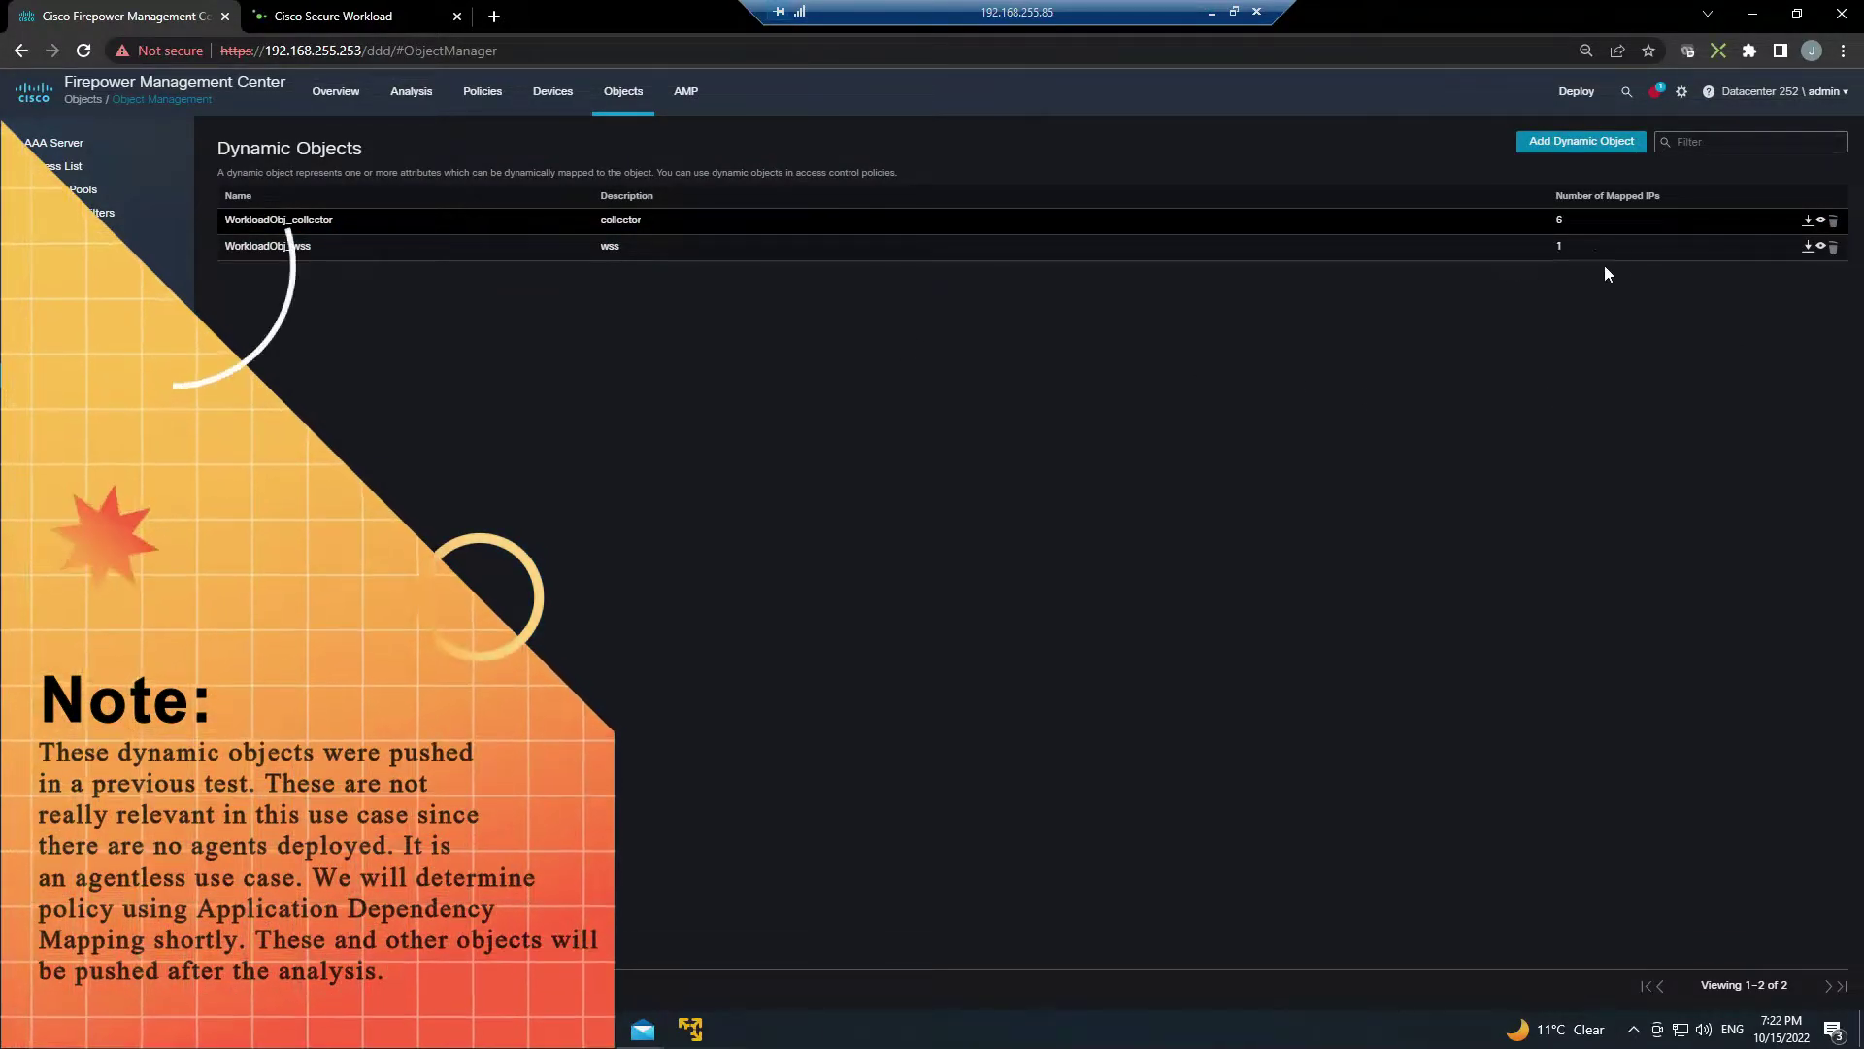
pyautogui.click(1821, 220)
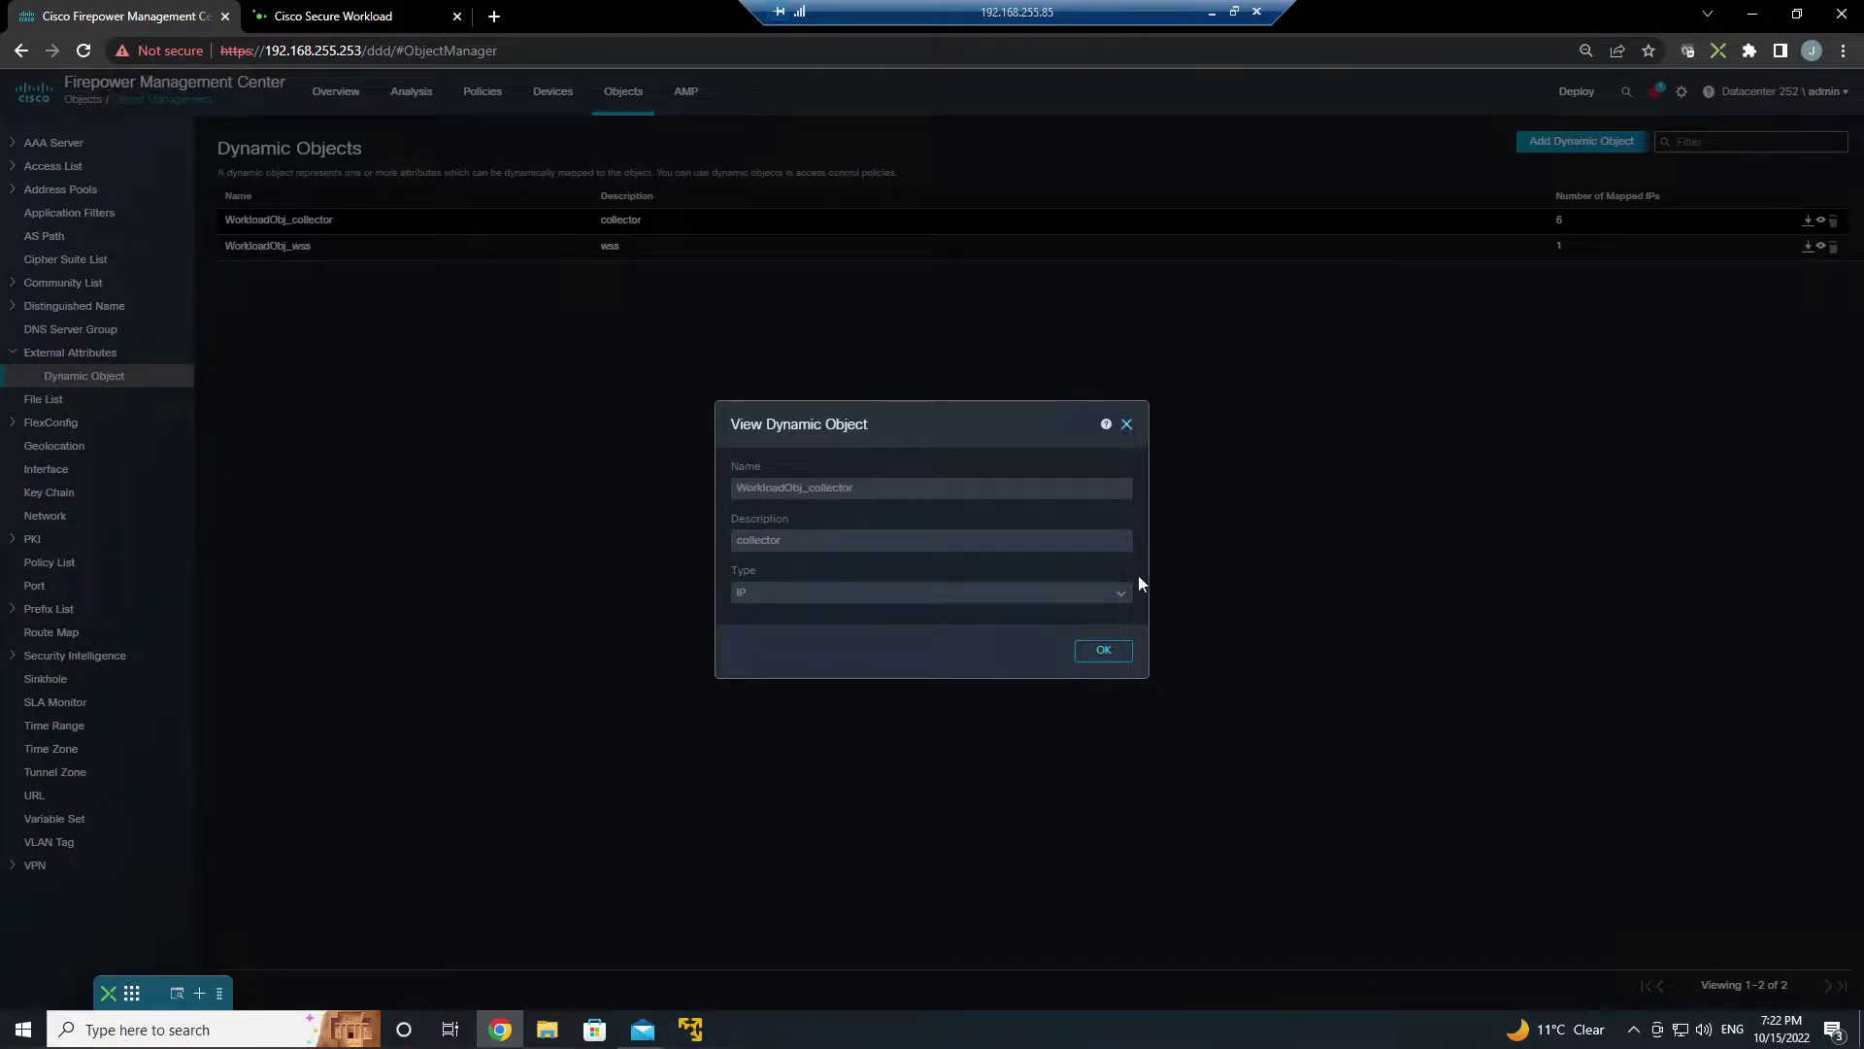
pyautogui.click(1105, 650)
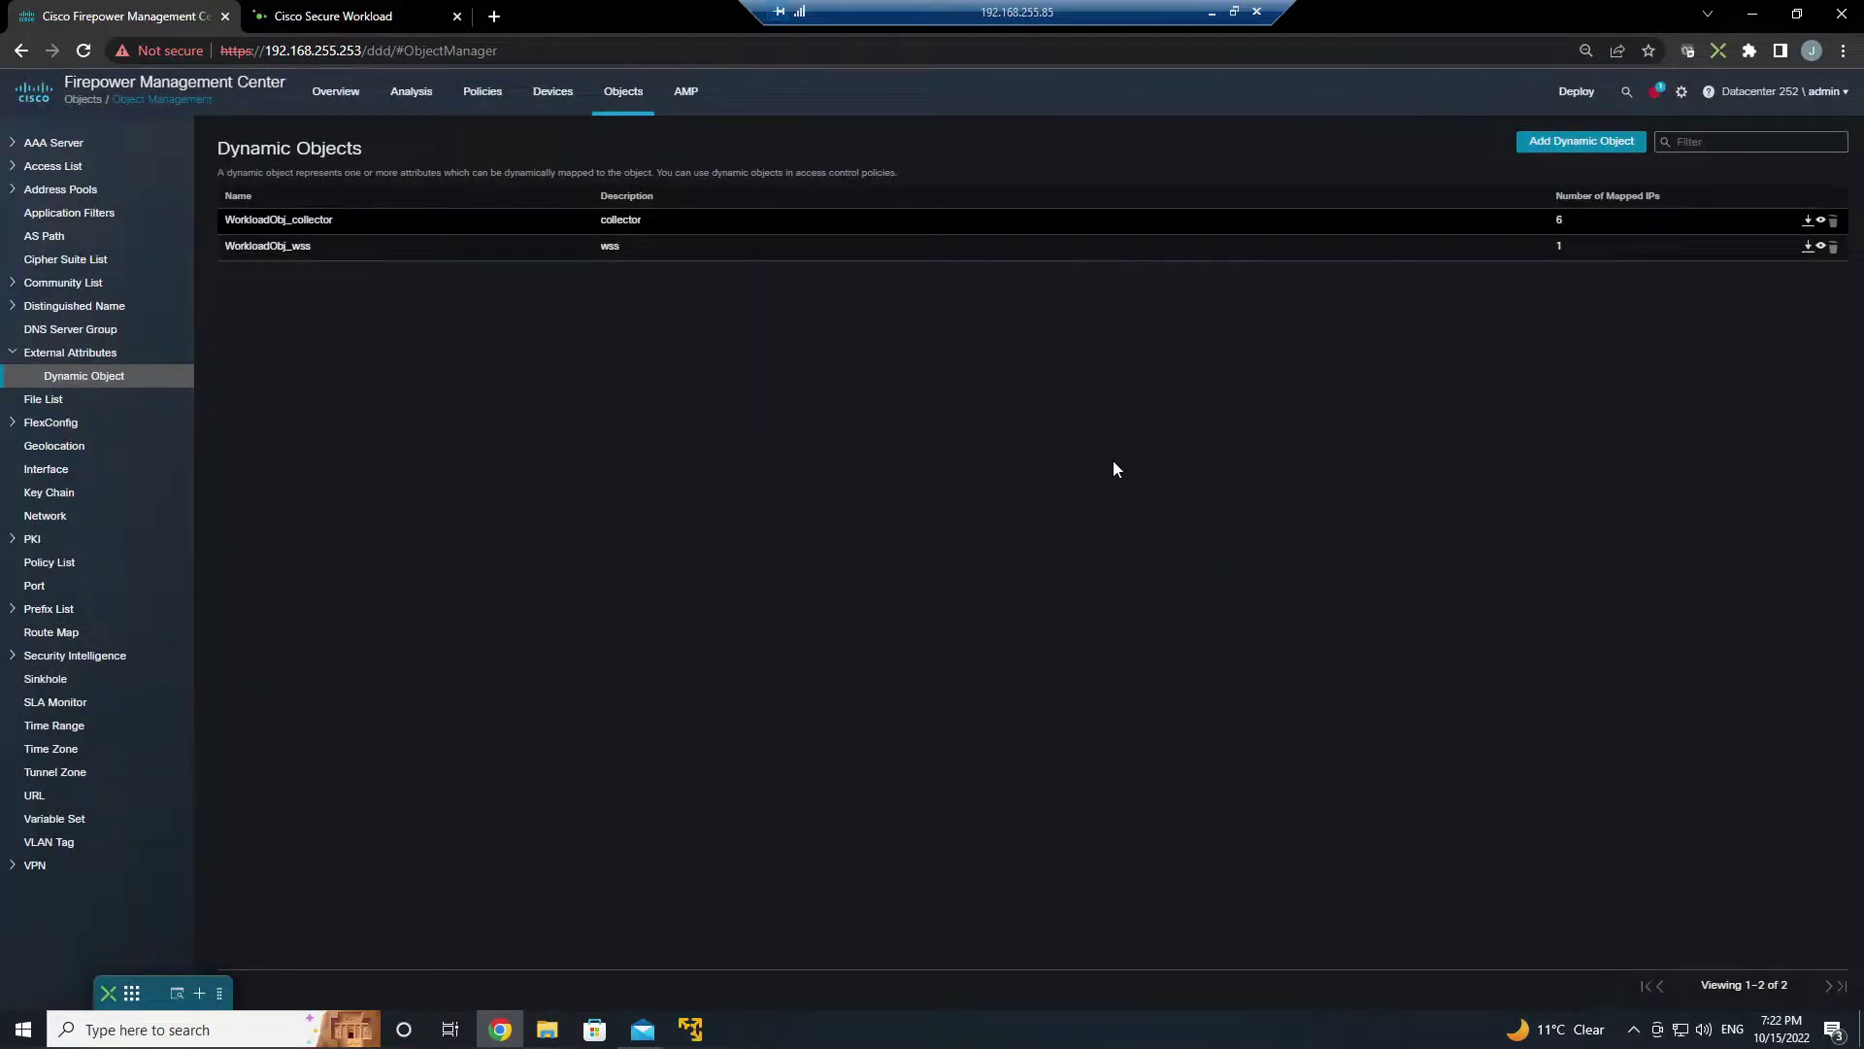
# - Return to the access control policies list, then back to Secure Workload
pyautogui.moveTo(482, 112)
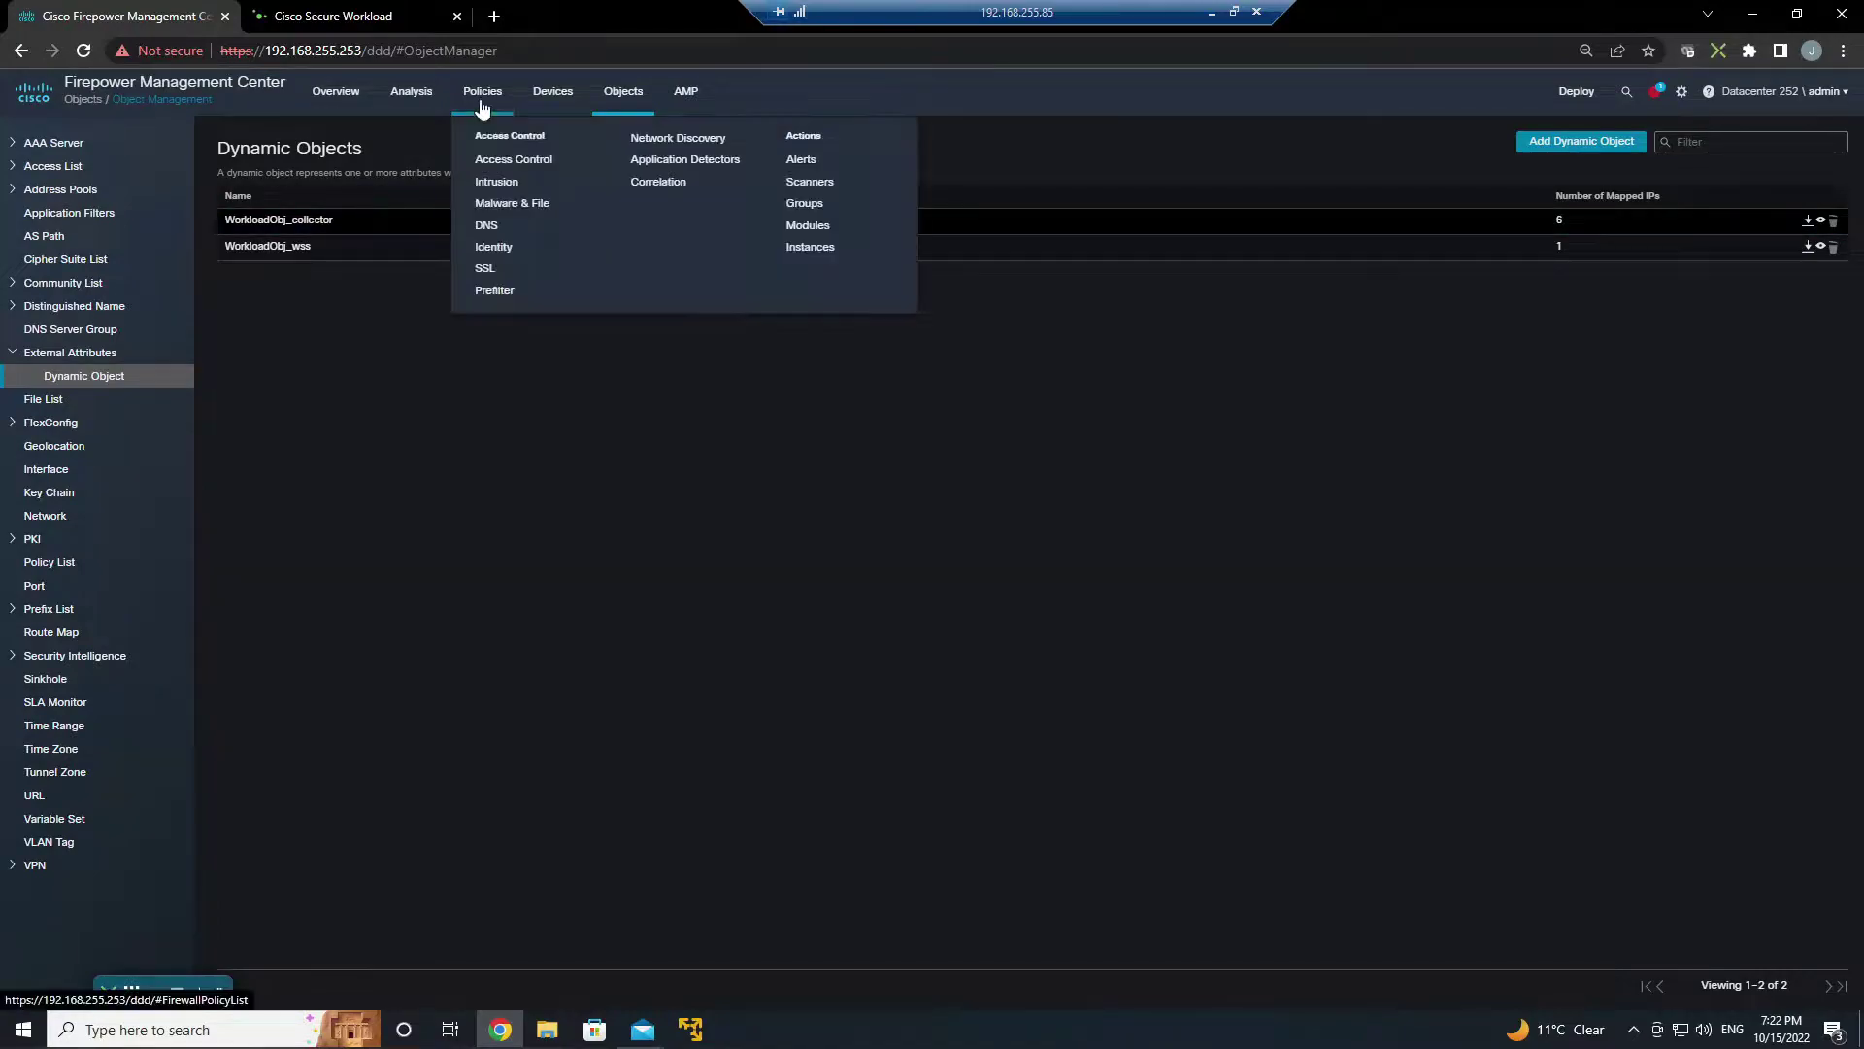
pyautogui.click(487, 158)
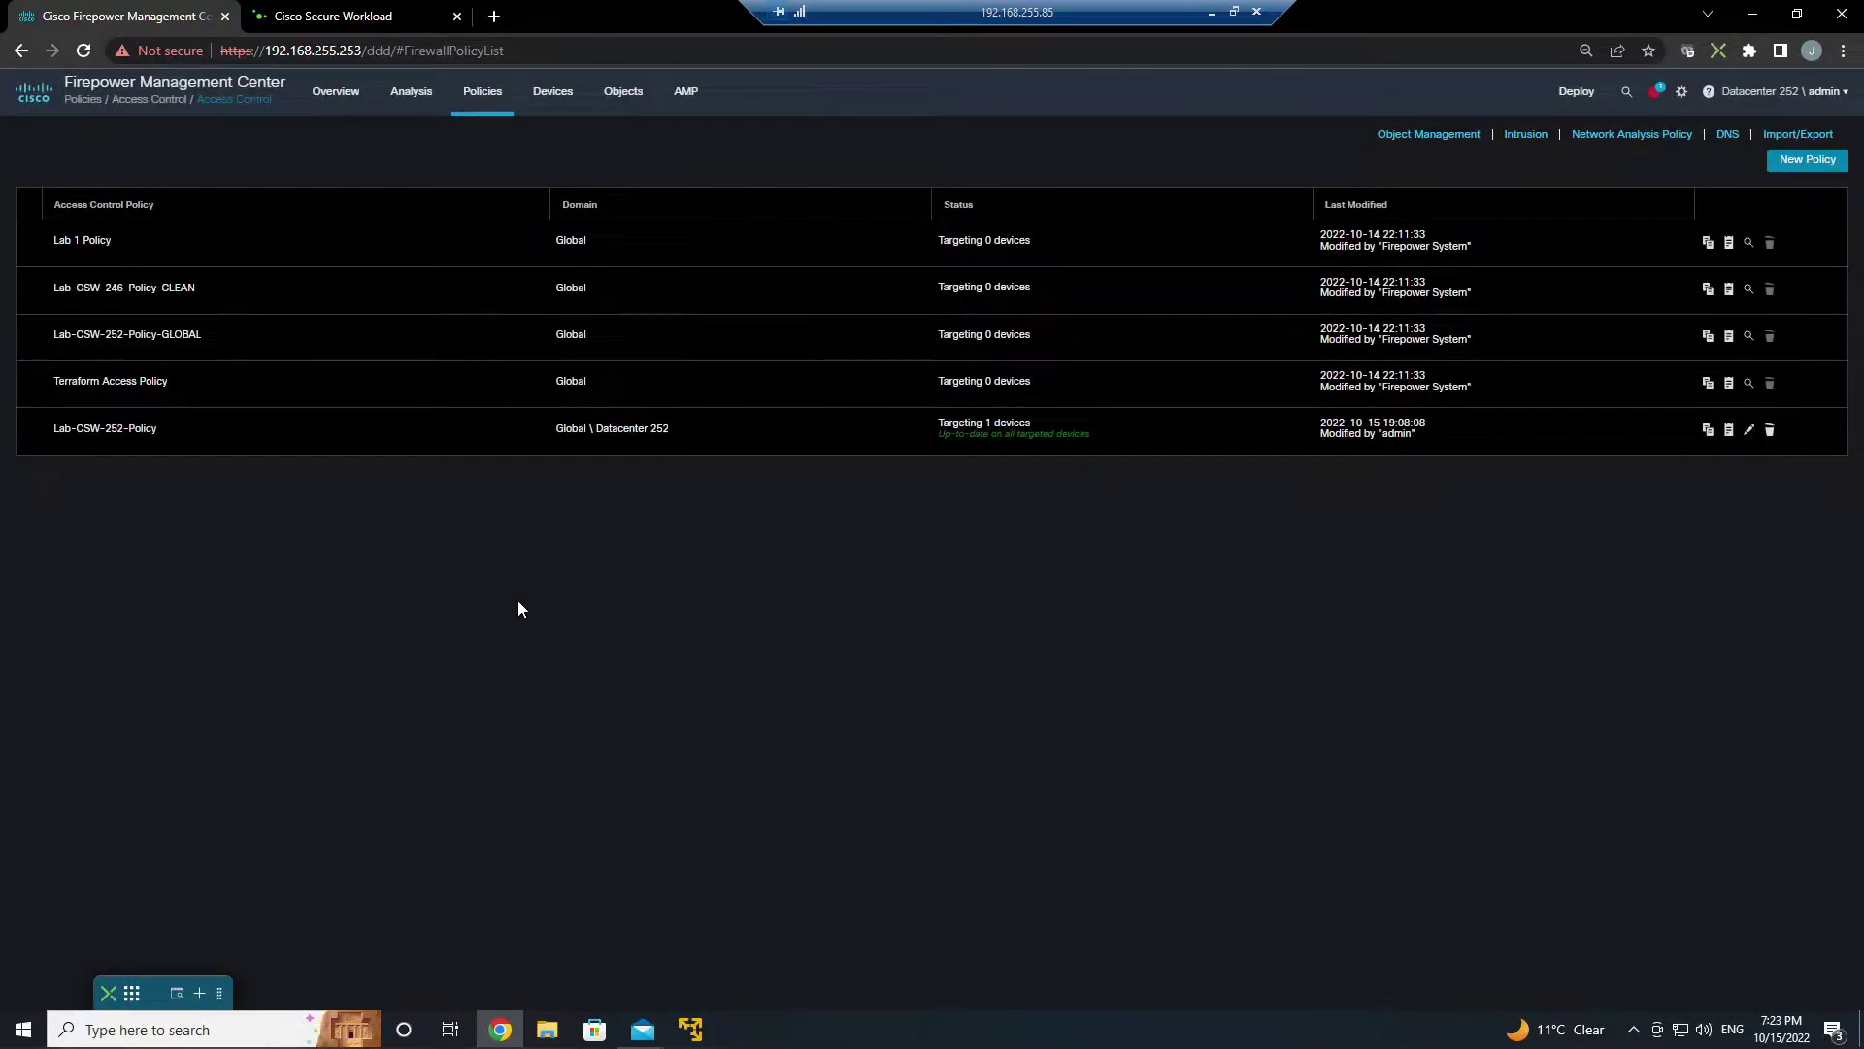
pyautogui.click(339, 16)
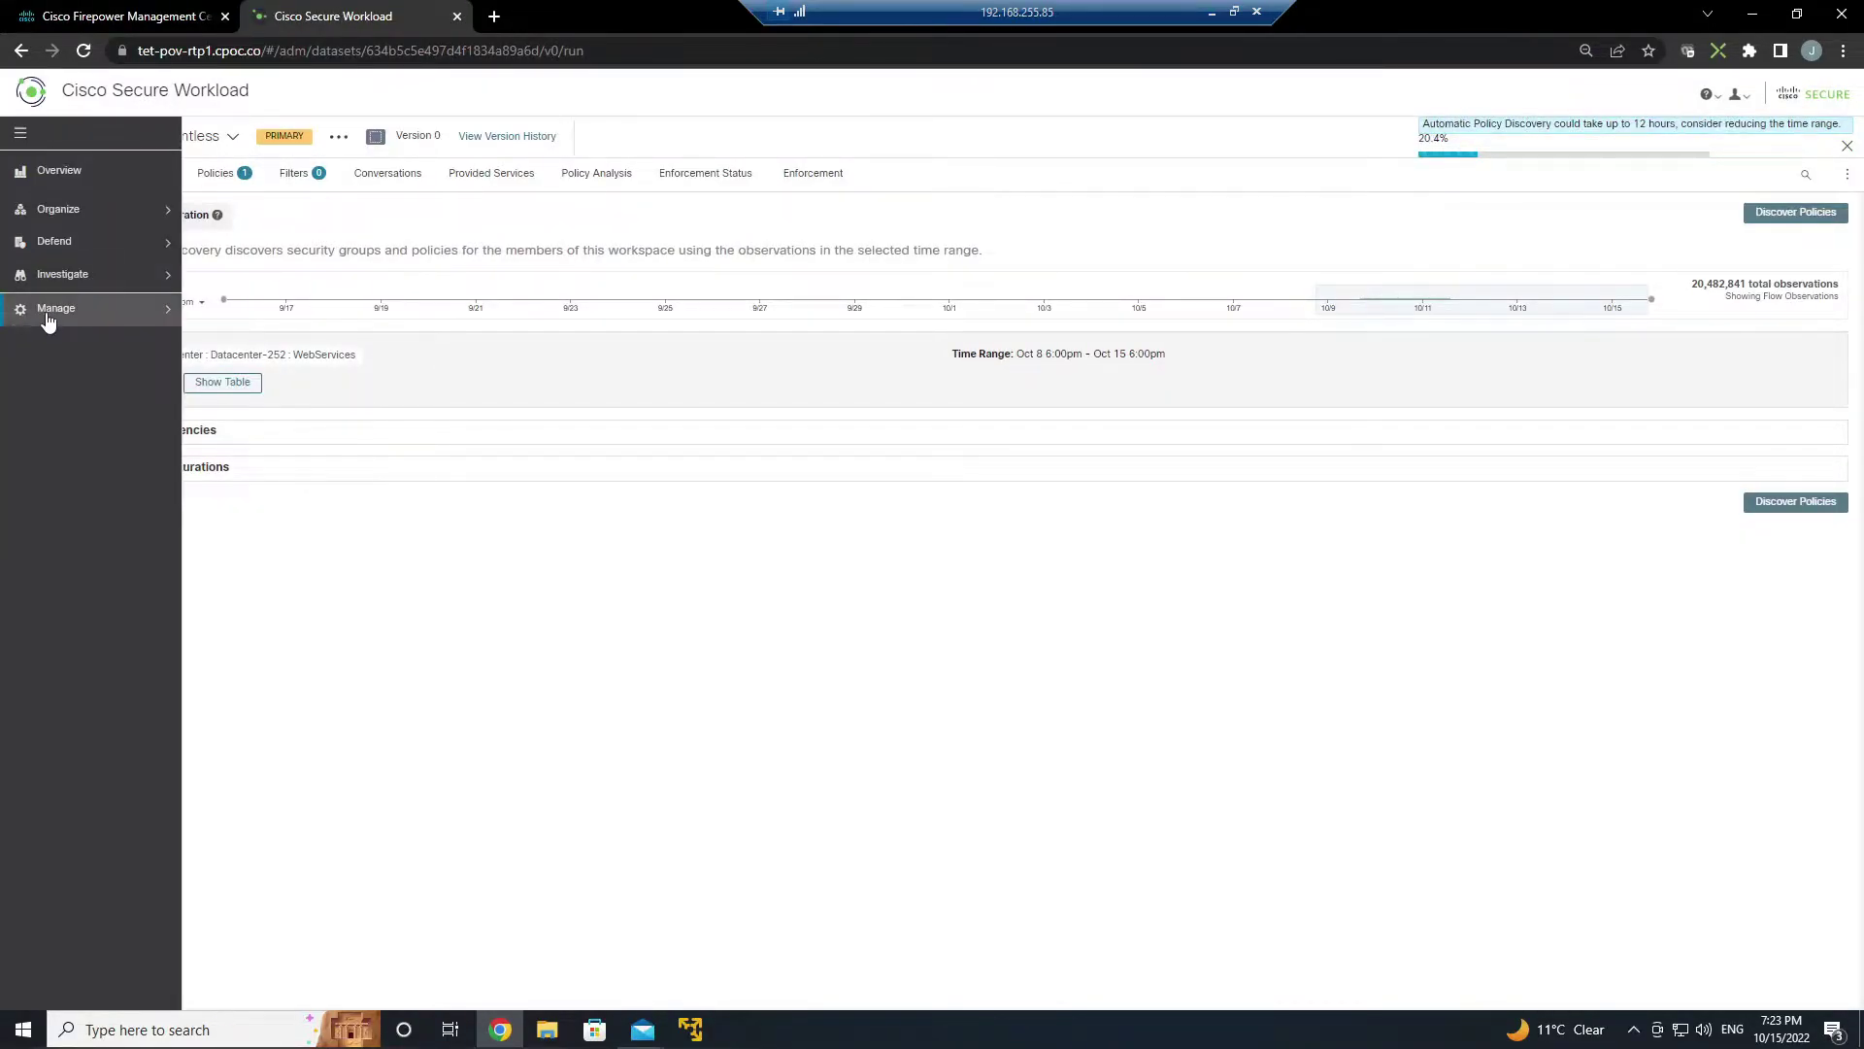
# - Check the FMC-LAB external orchestrator's enabled domains without saving changes
pyautogui.click(49, 310)
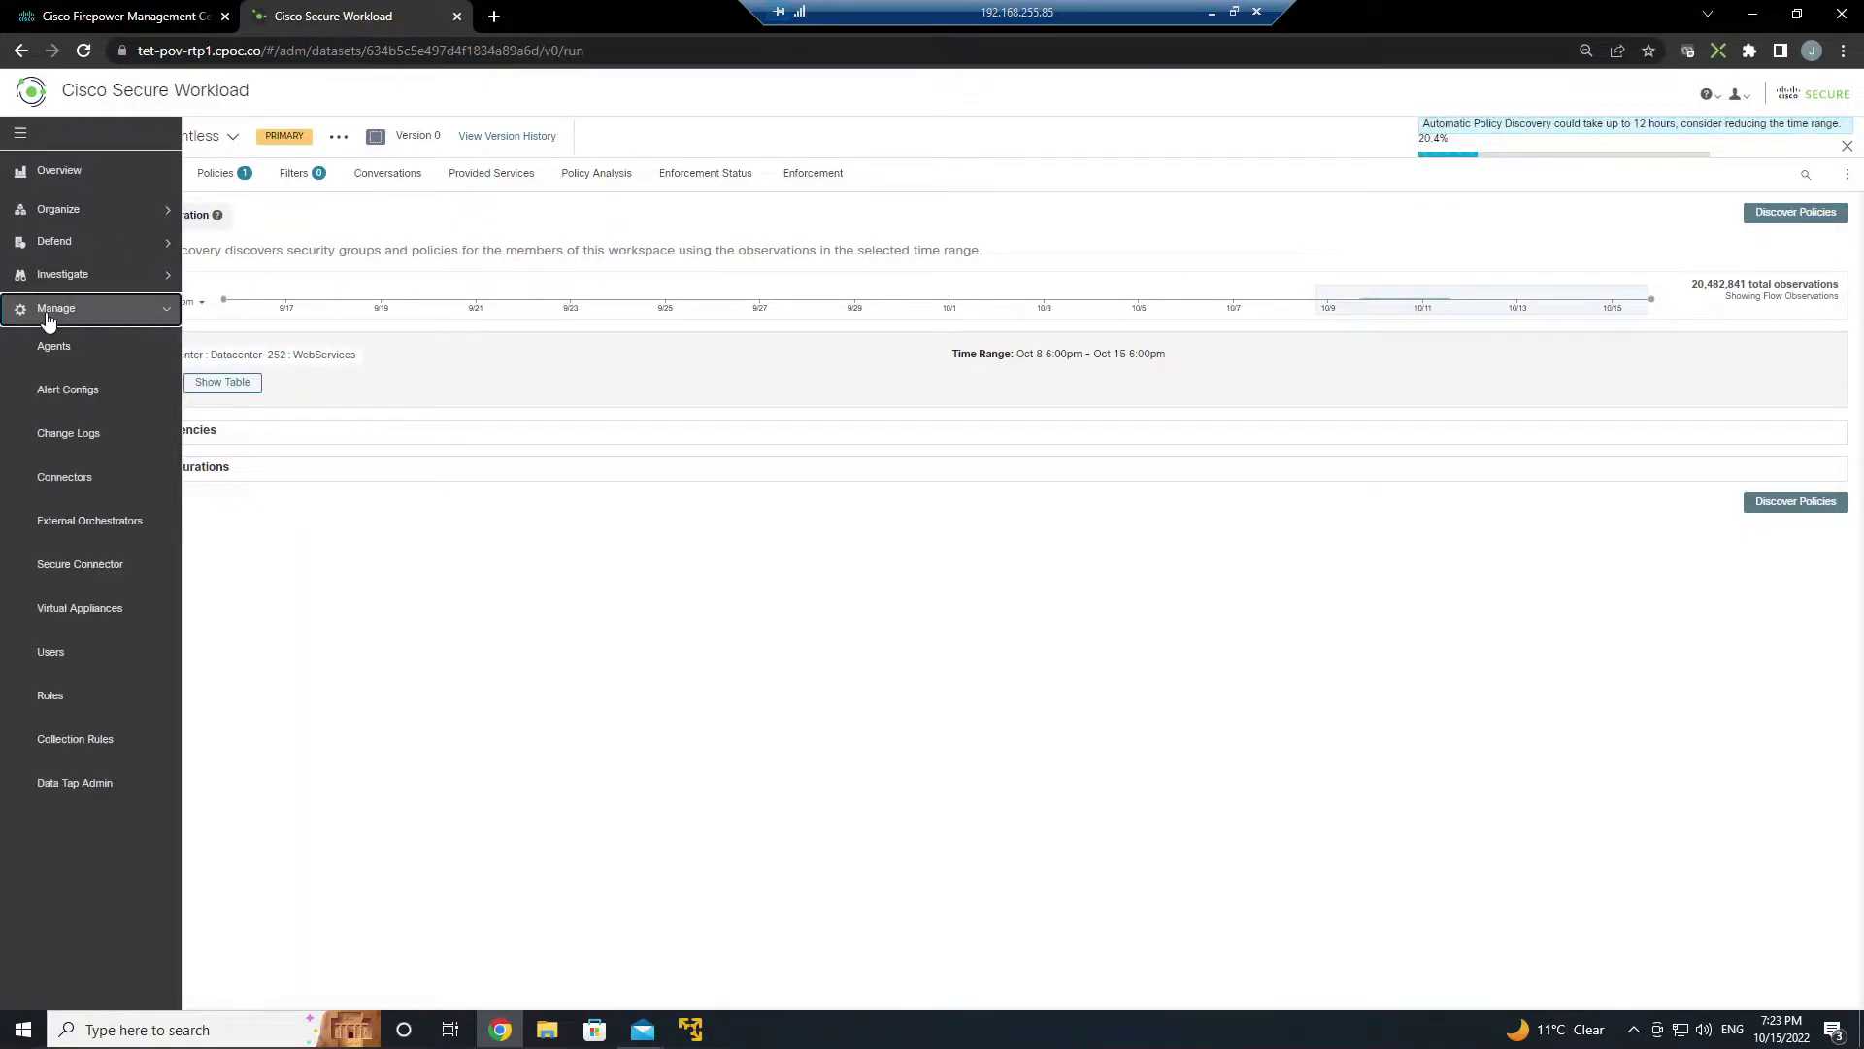
pyautogui.click(91, 529)
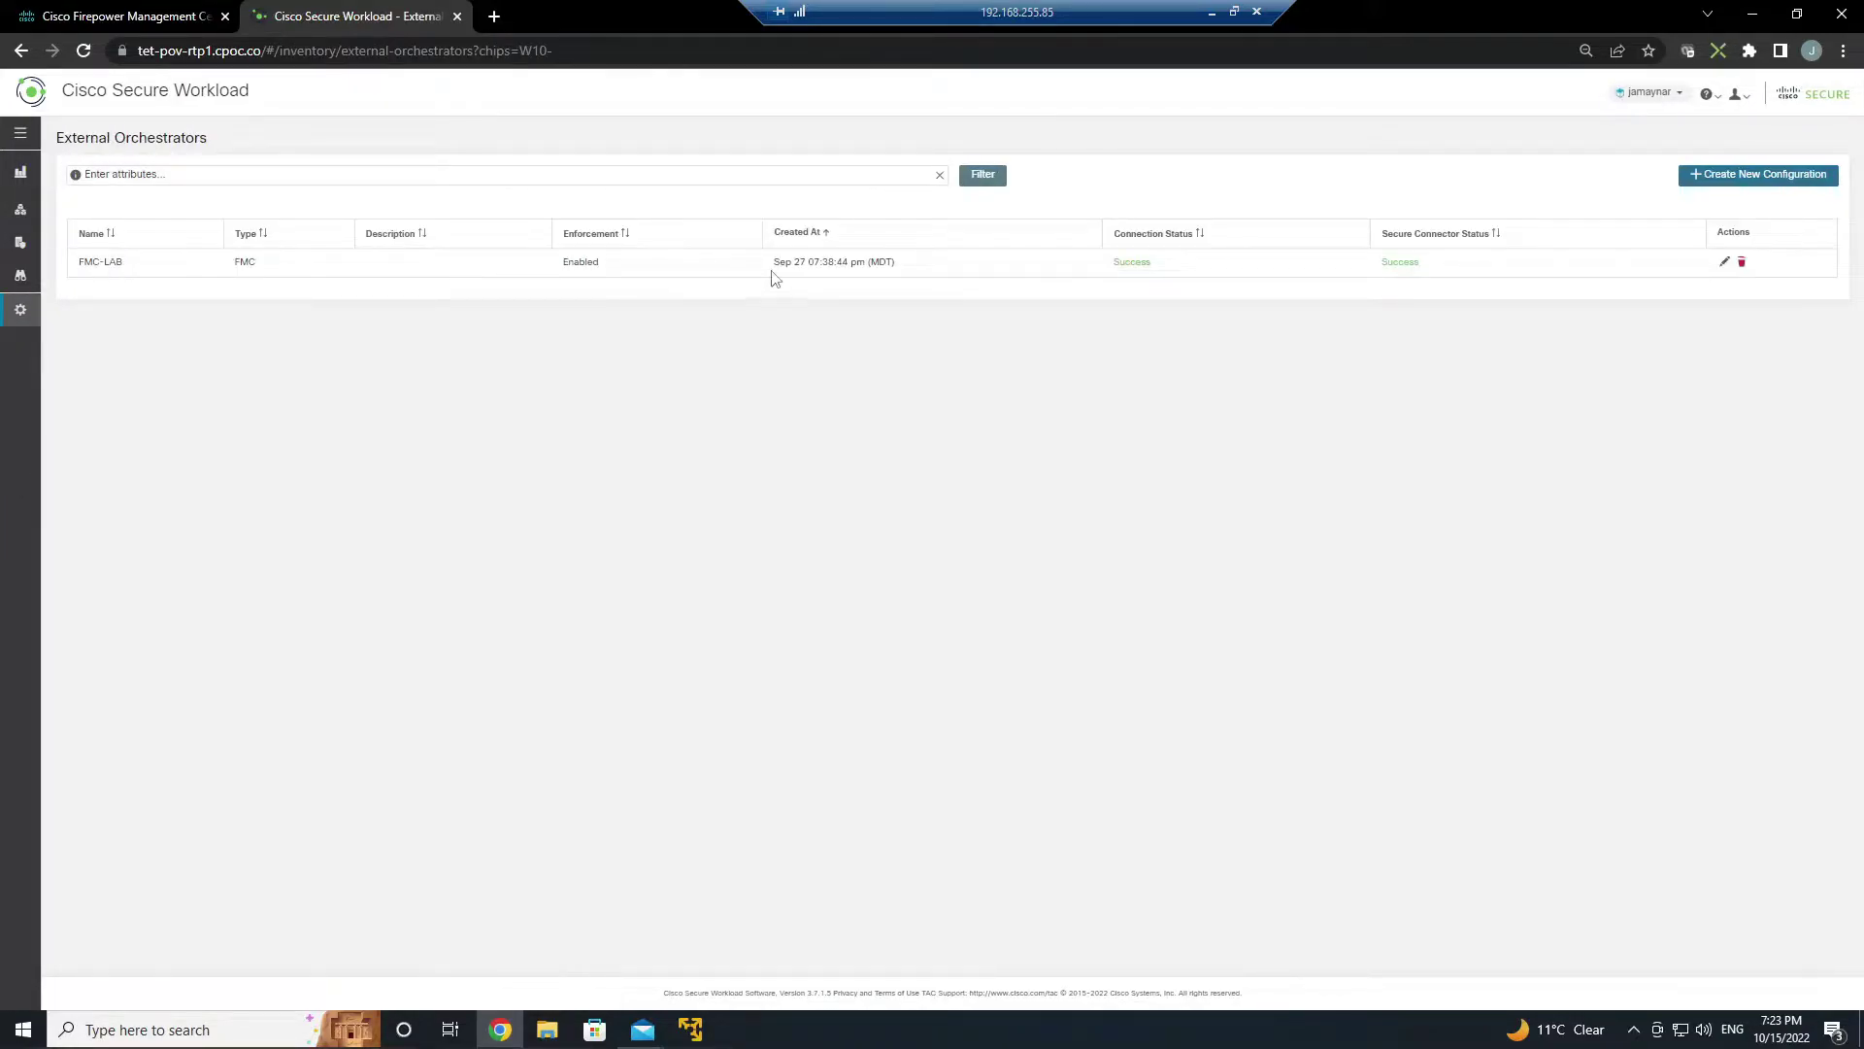
pyautogui.click(1720, 266)
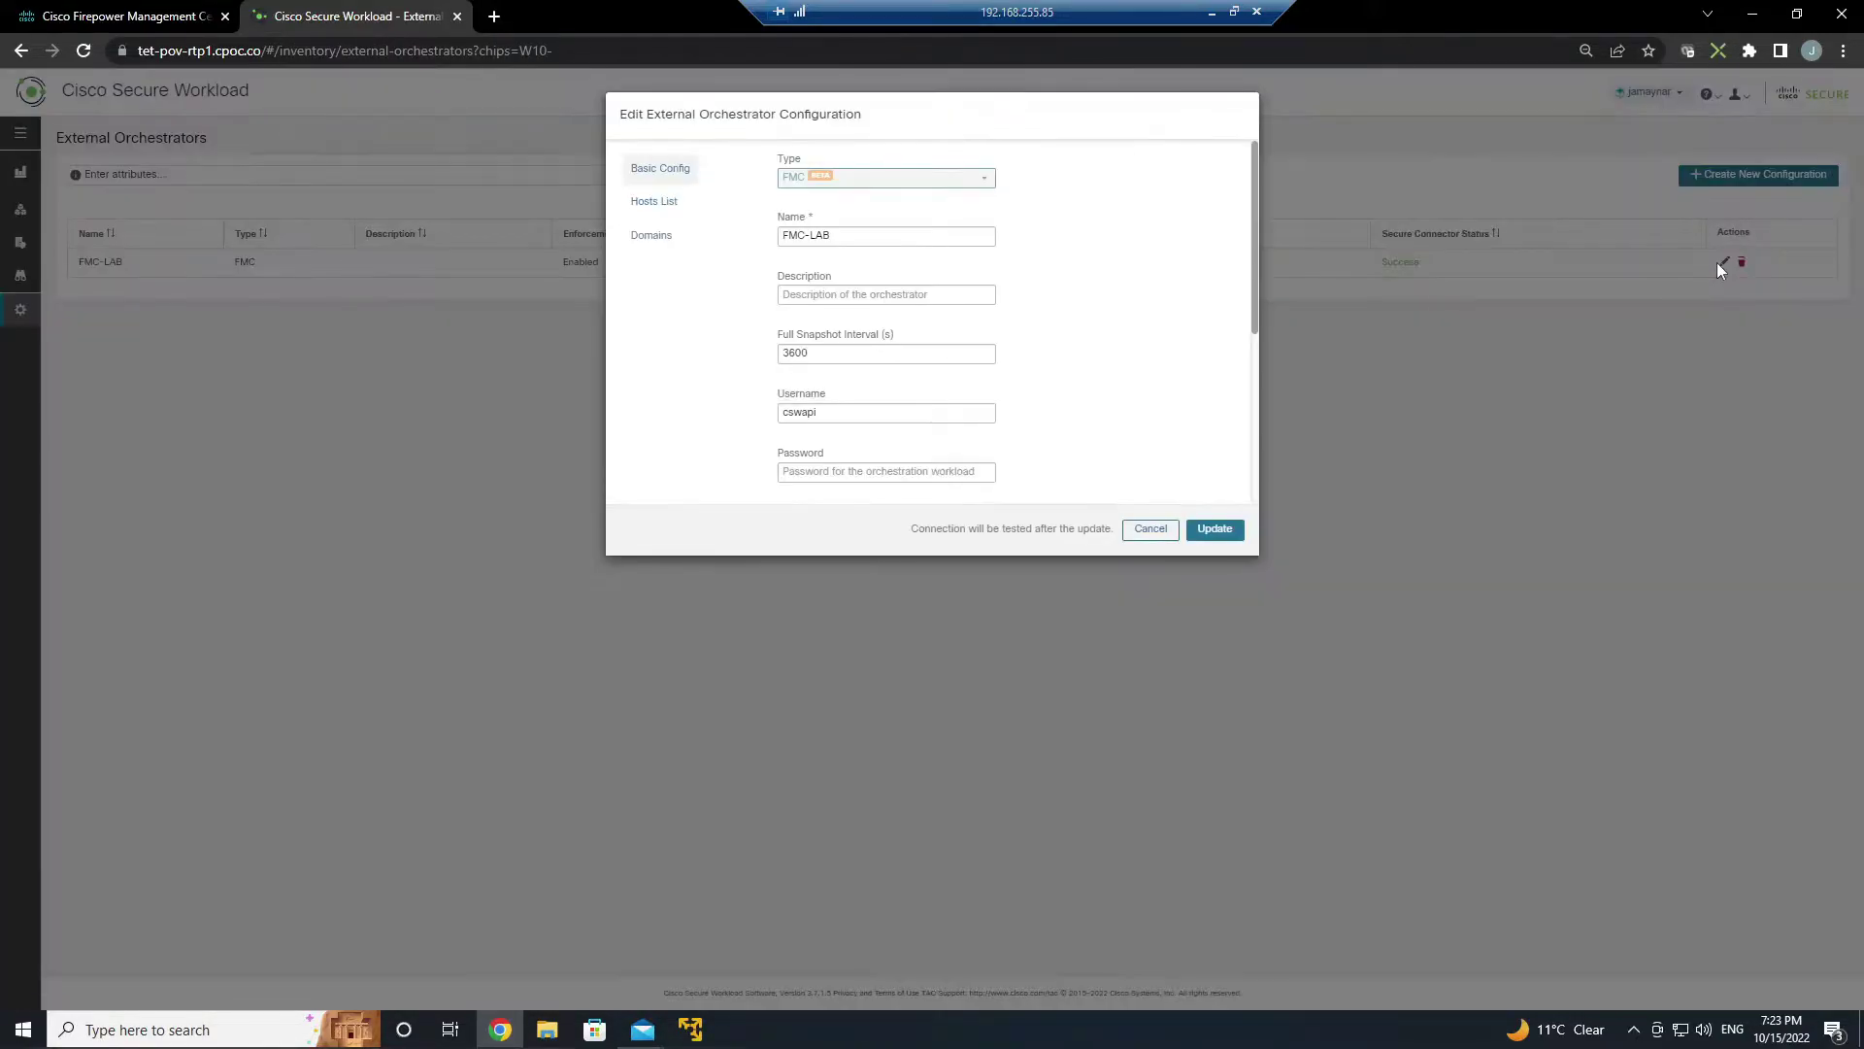
pyautogui.click(660, 244)
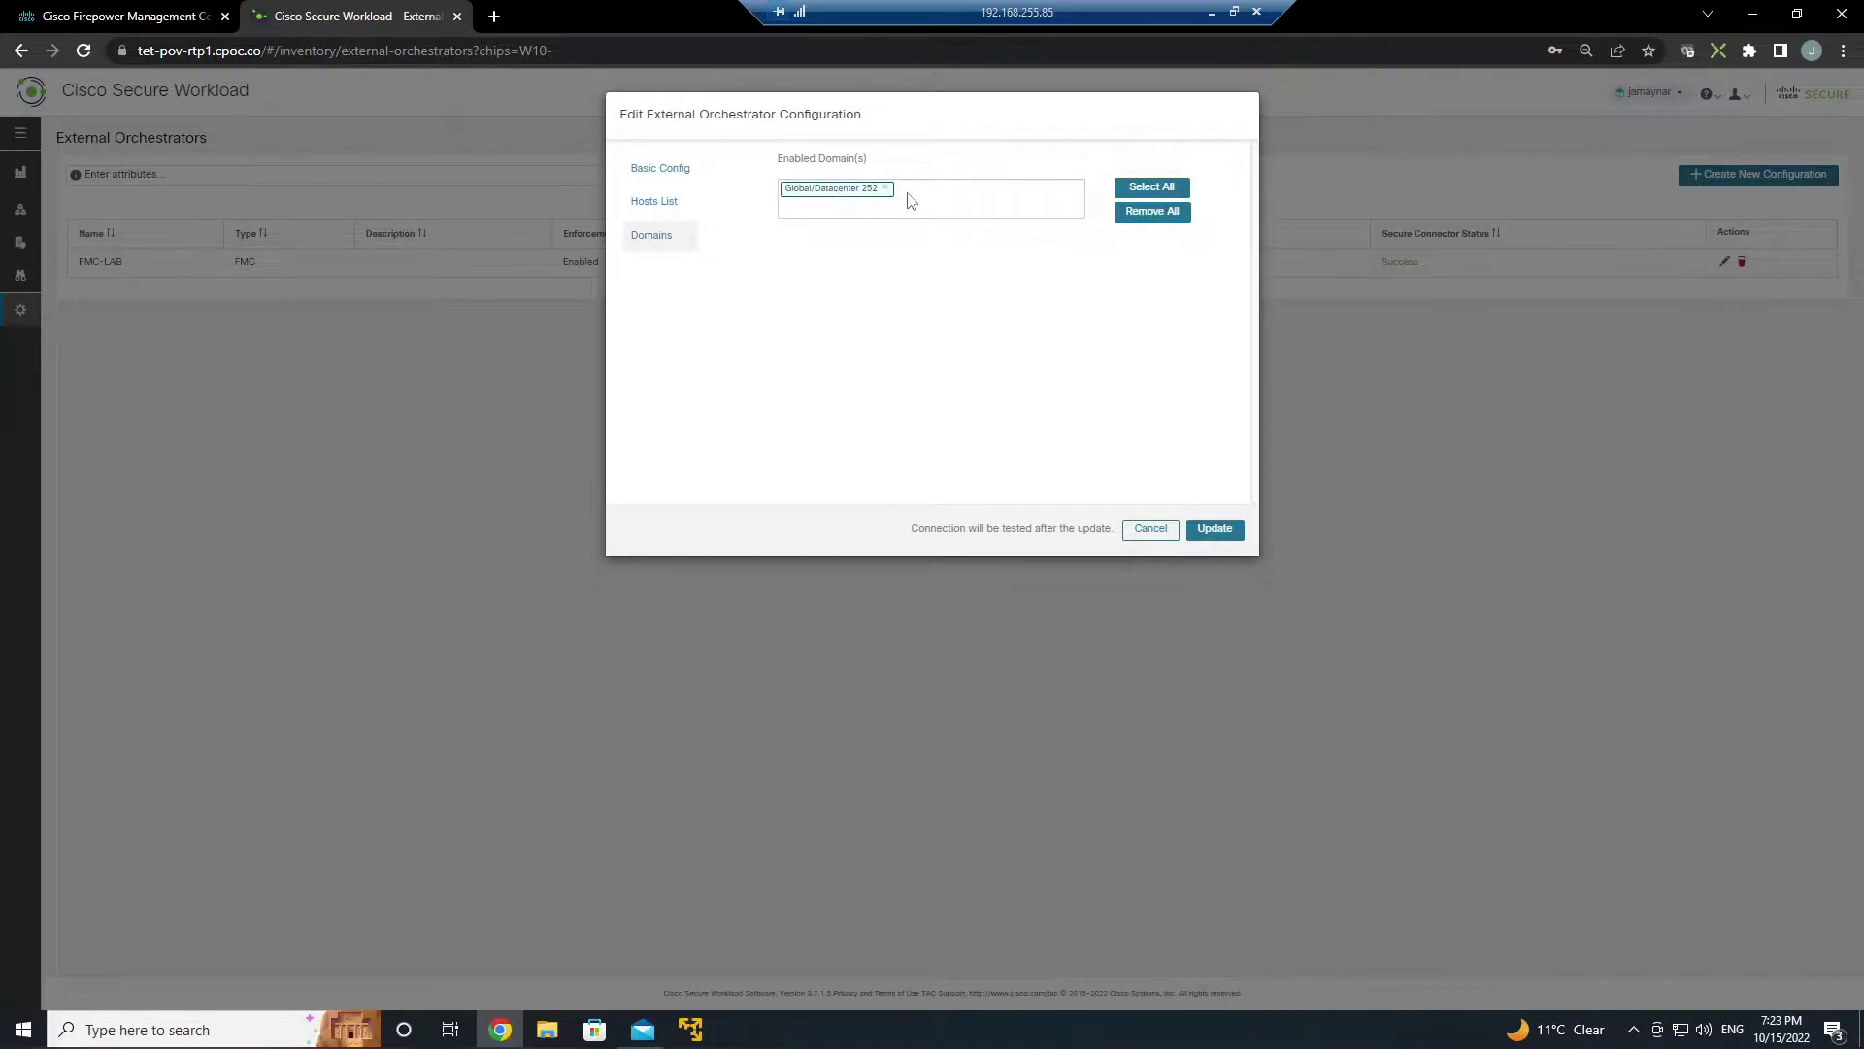
pyautogui.click(1150, 530)
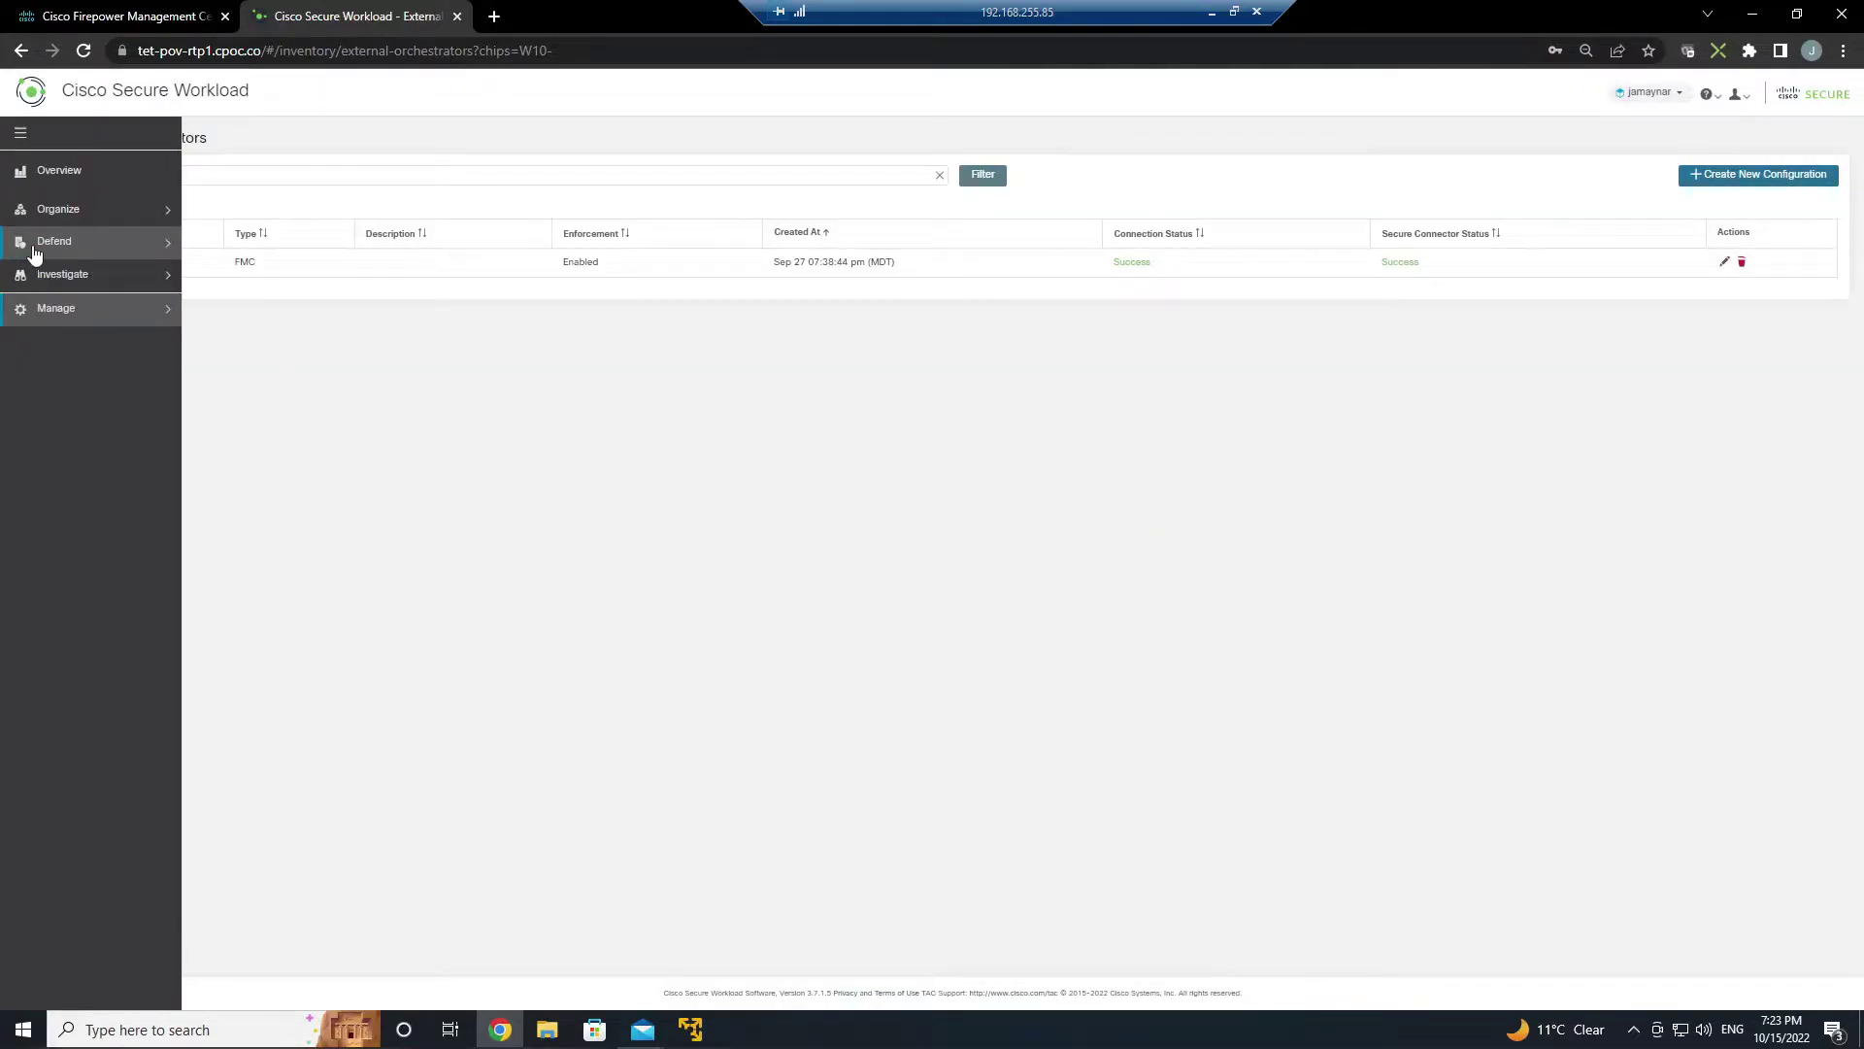
# - Open the Agentless workspace's policy list, still empty
pyautogui.click(37, 248)
pyautogui.click(88, 285)
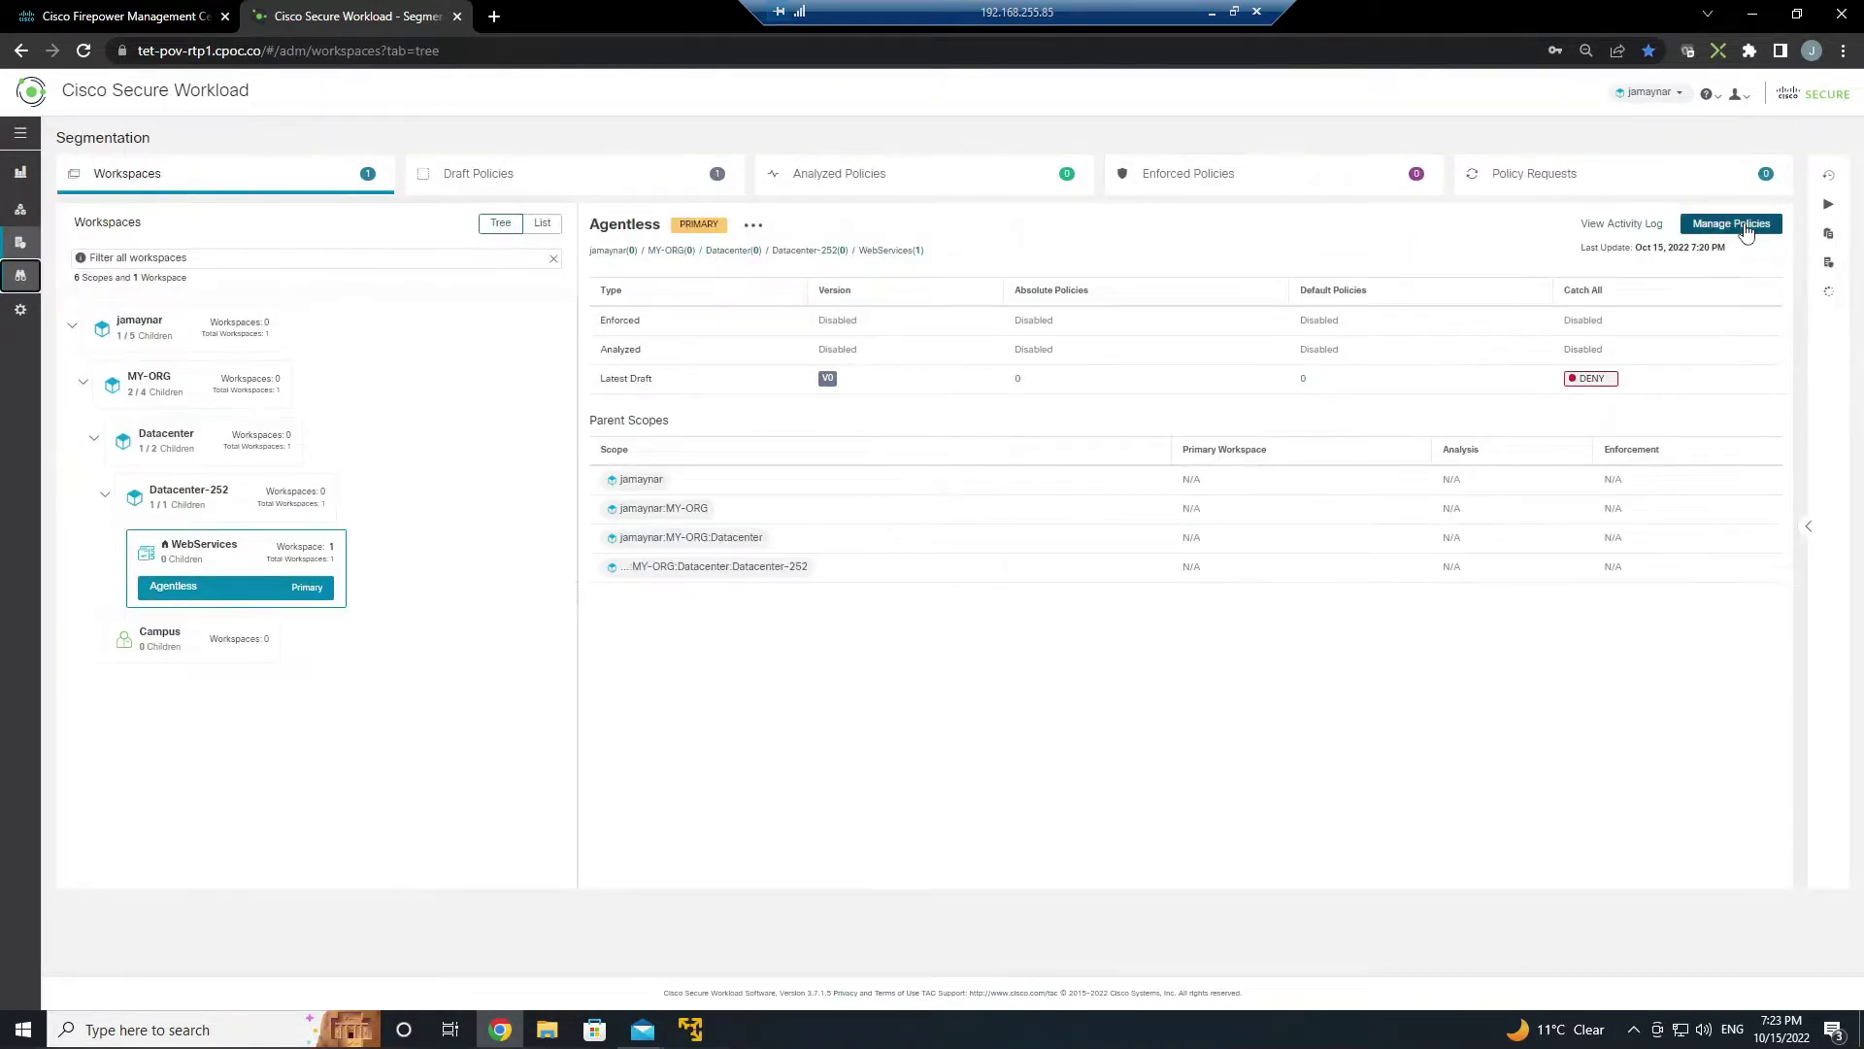
pyautogui.click(1733, 224)
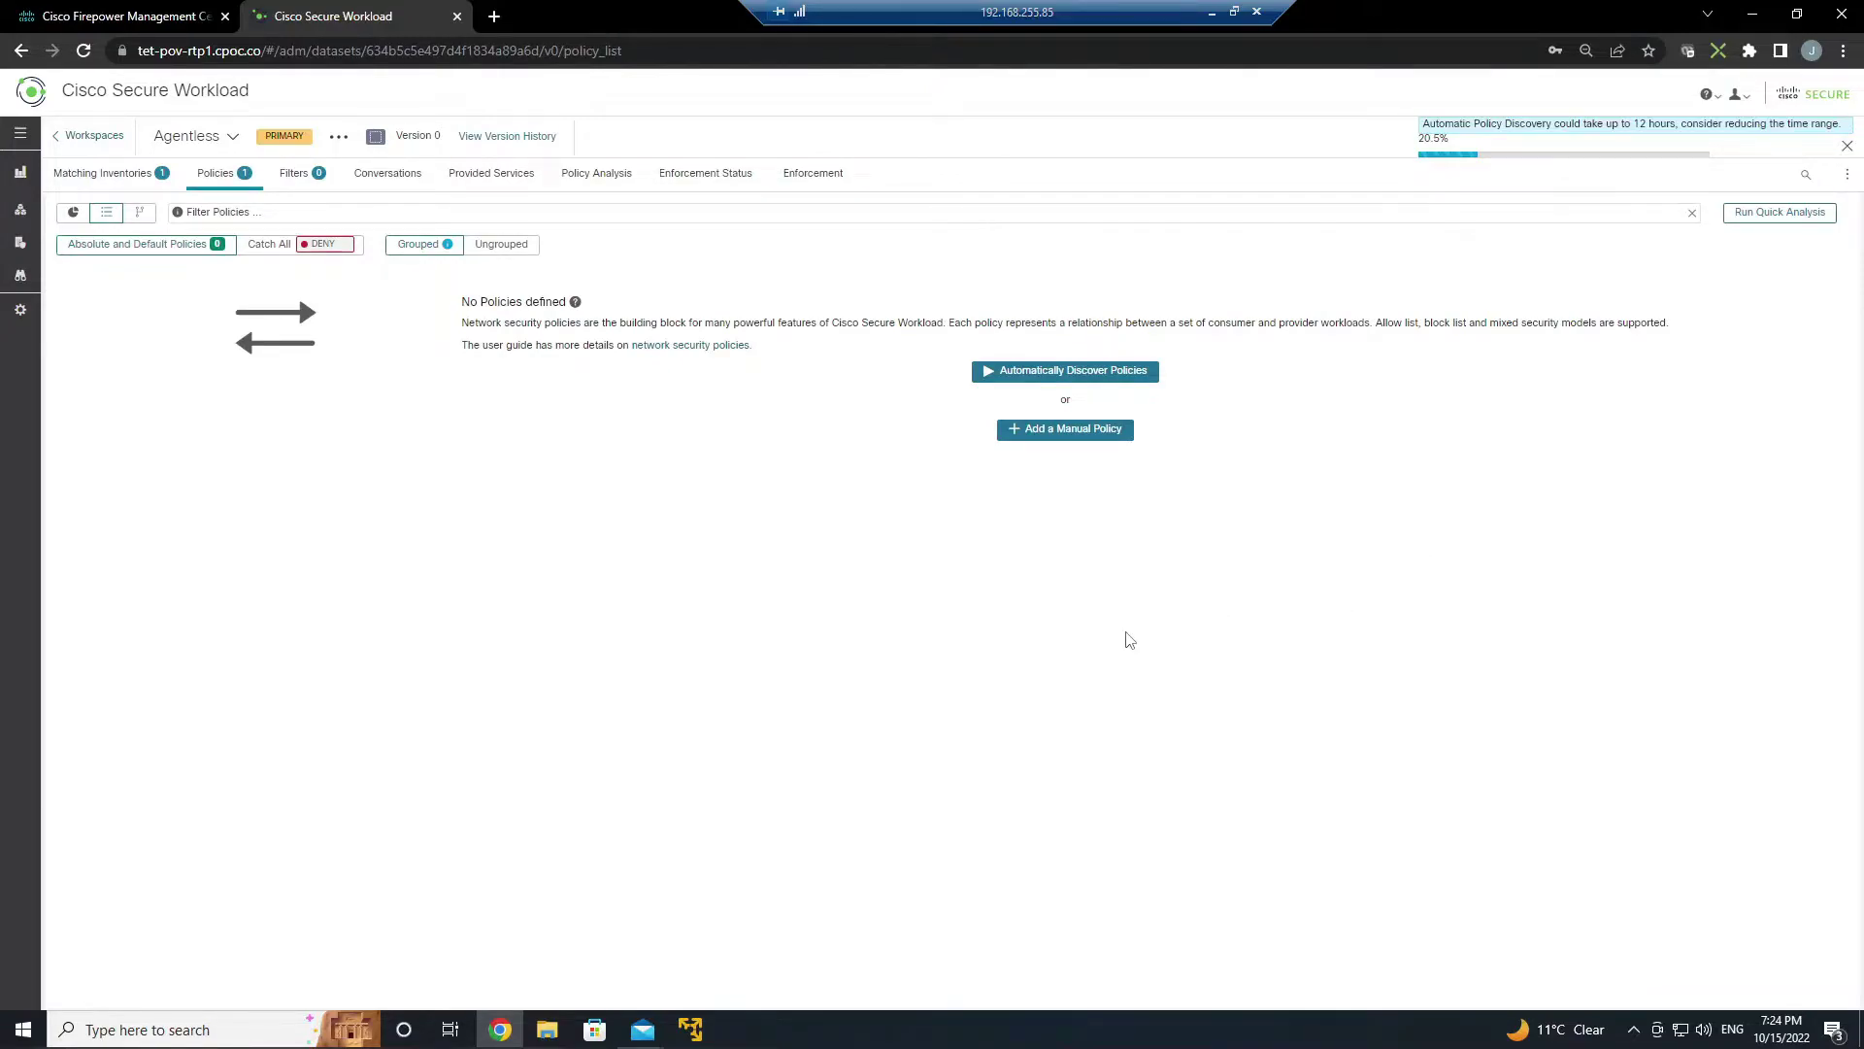
# - Load the GoFinance login page at 192.168.255.188:8080 in a new browser tab
pyautogui.click(494, 16)
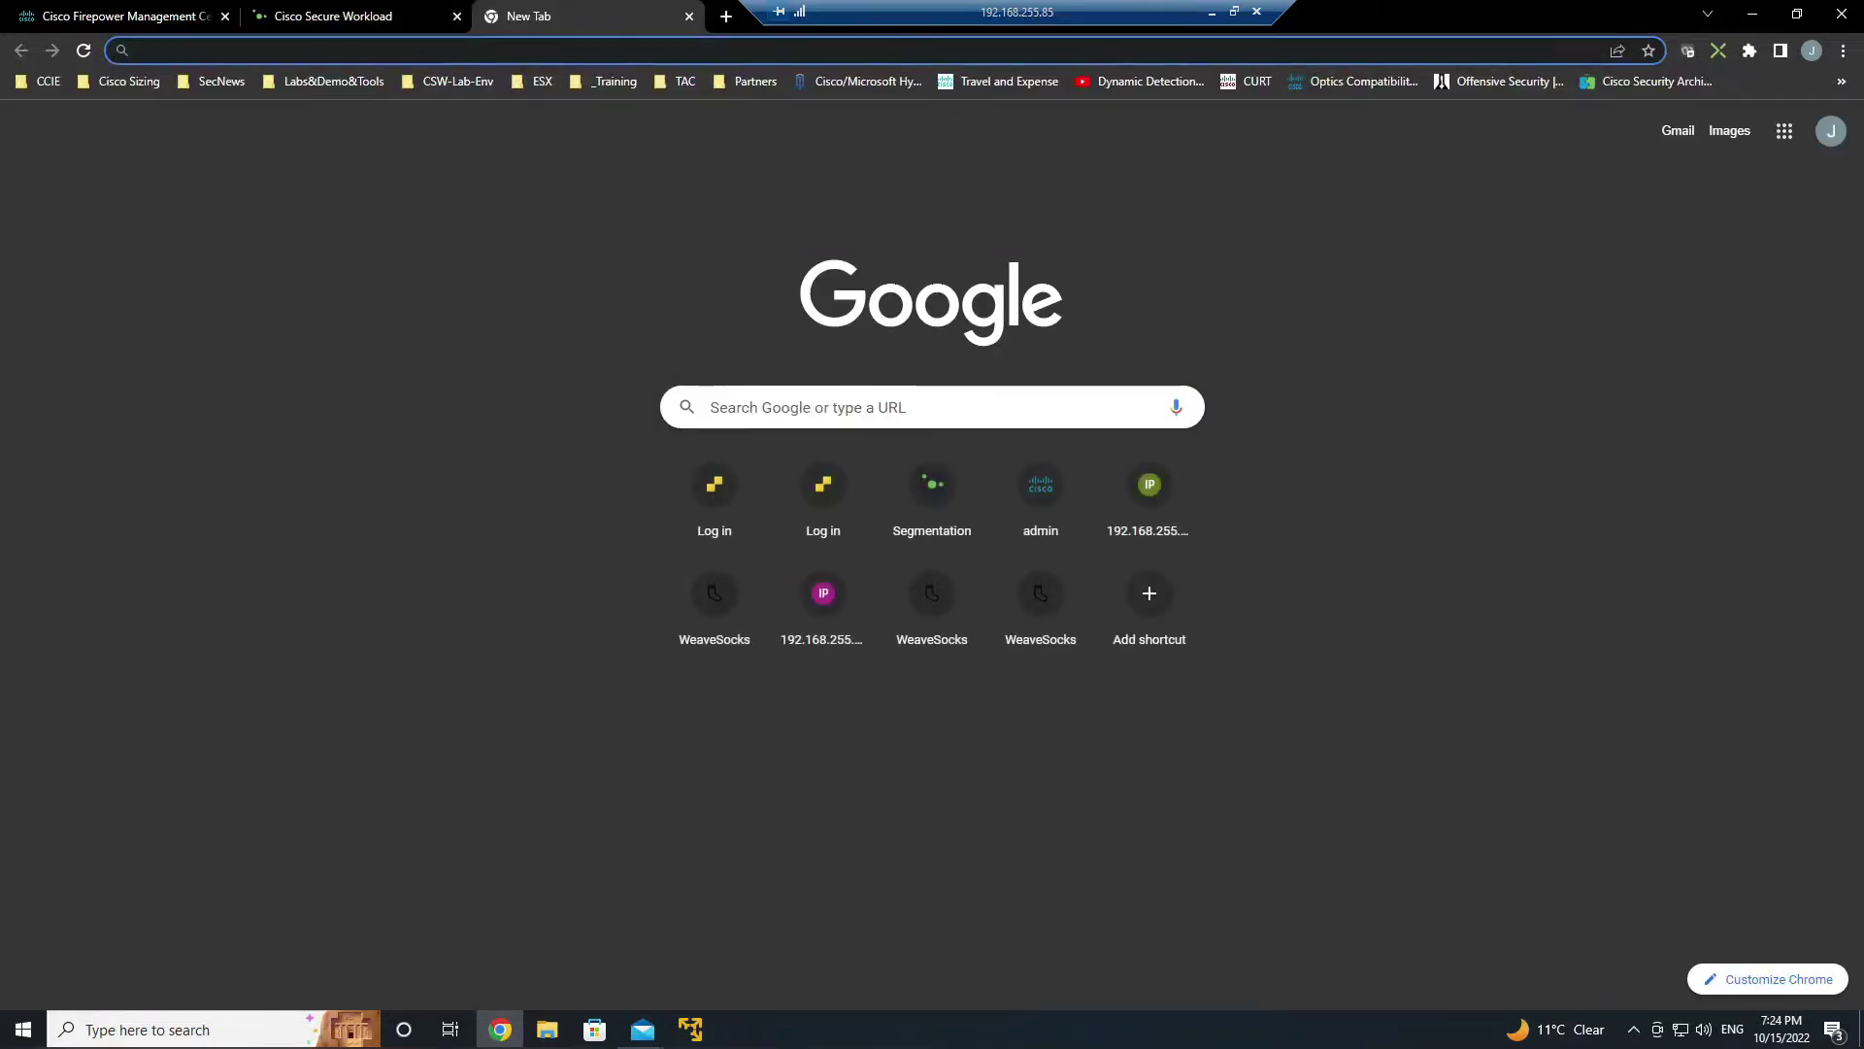
pyautogui.write('192.168.255.188:8080')
pyautogui.press('Return')
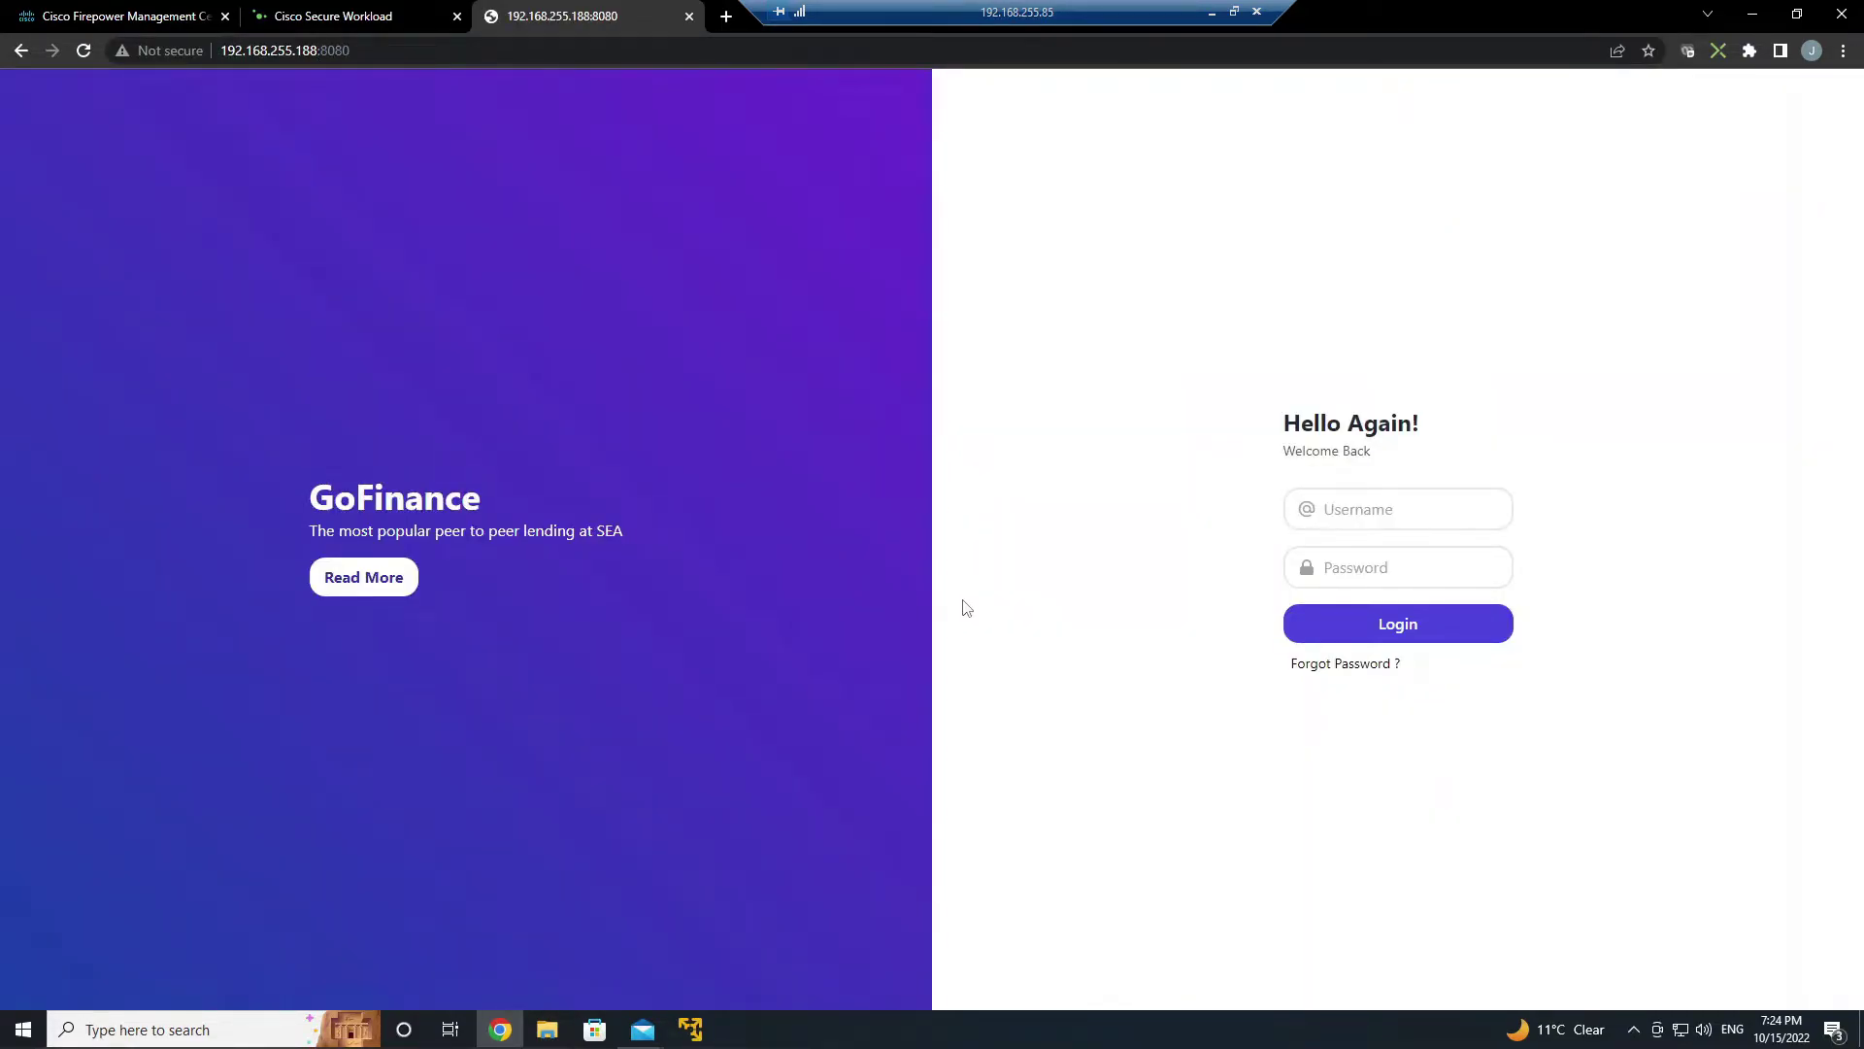
pyautogui.click(691, 1029)
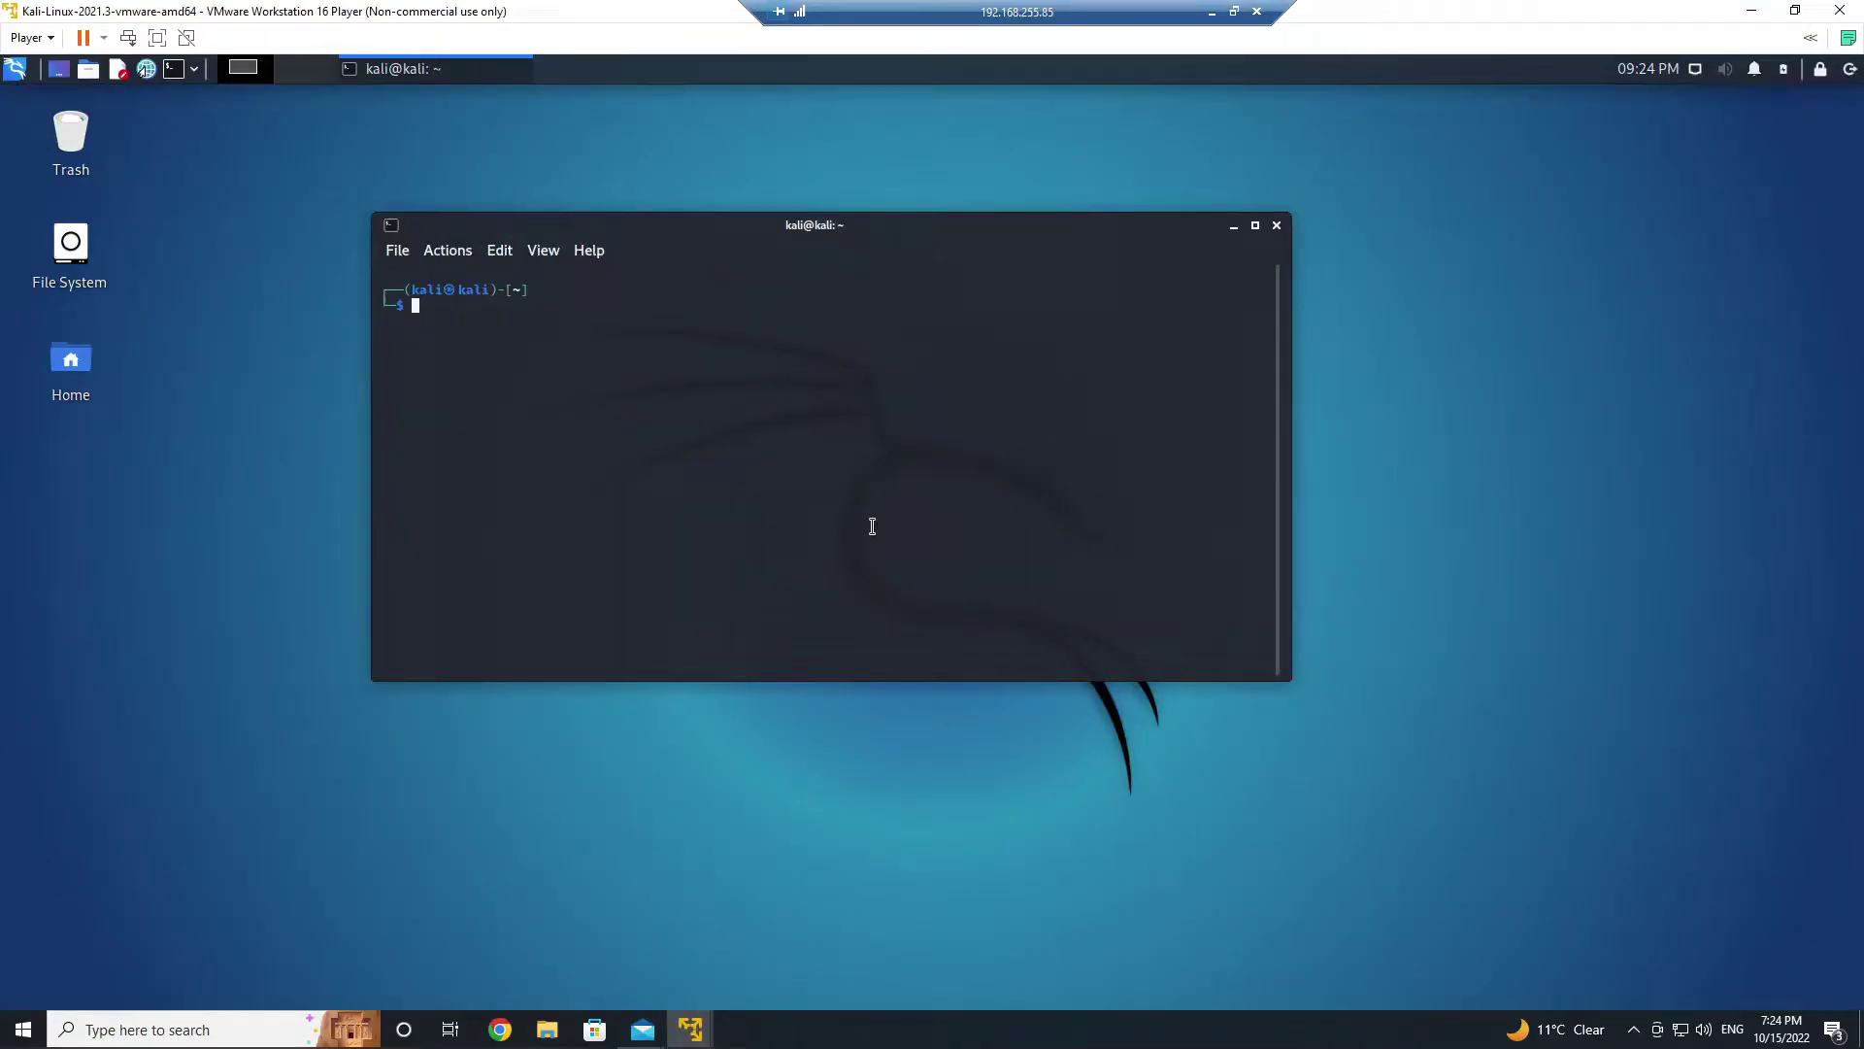
# - SSH into 192.168.255.188 as kali with the account password
pyautogui.write('ssh kali@192.168.255.188')
pyautogui.press('Return')
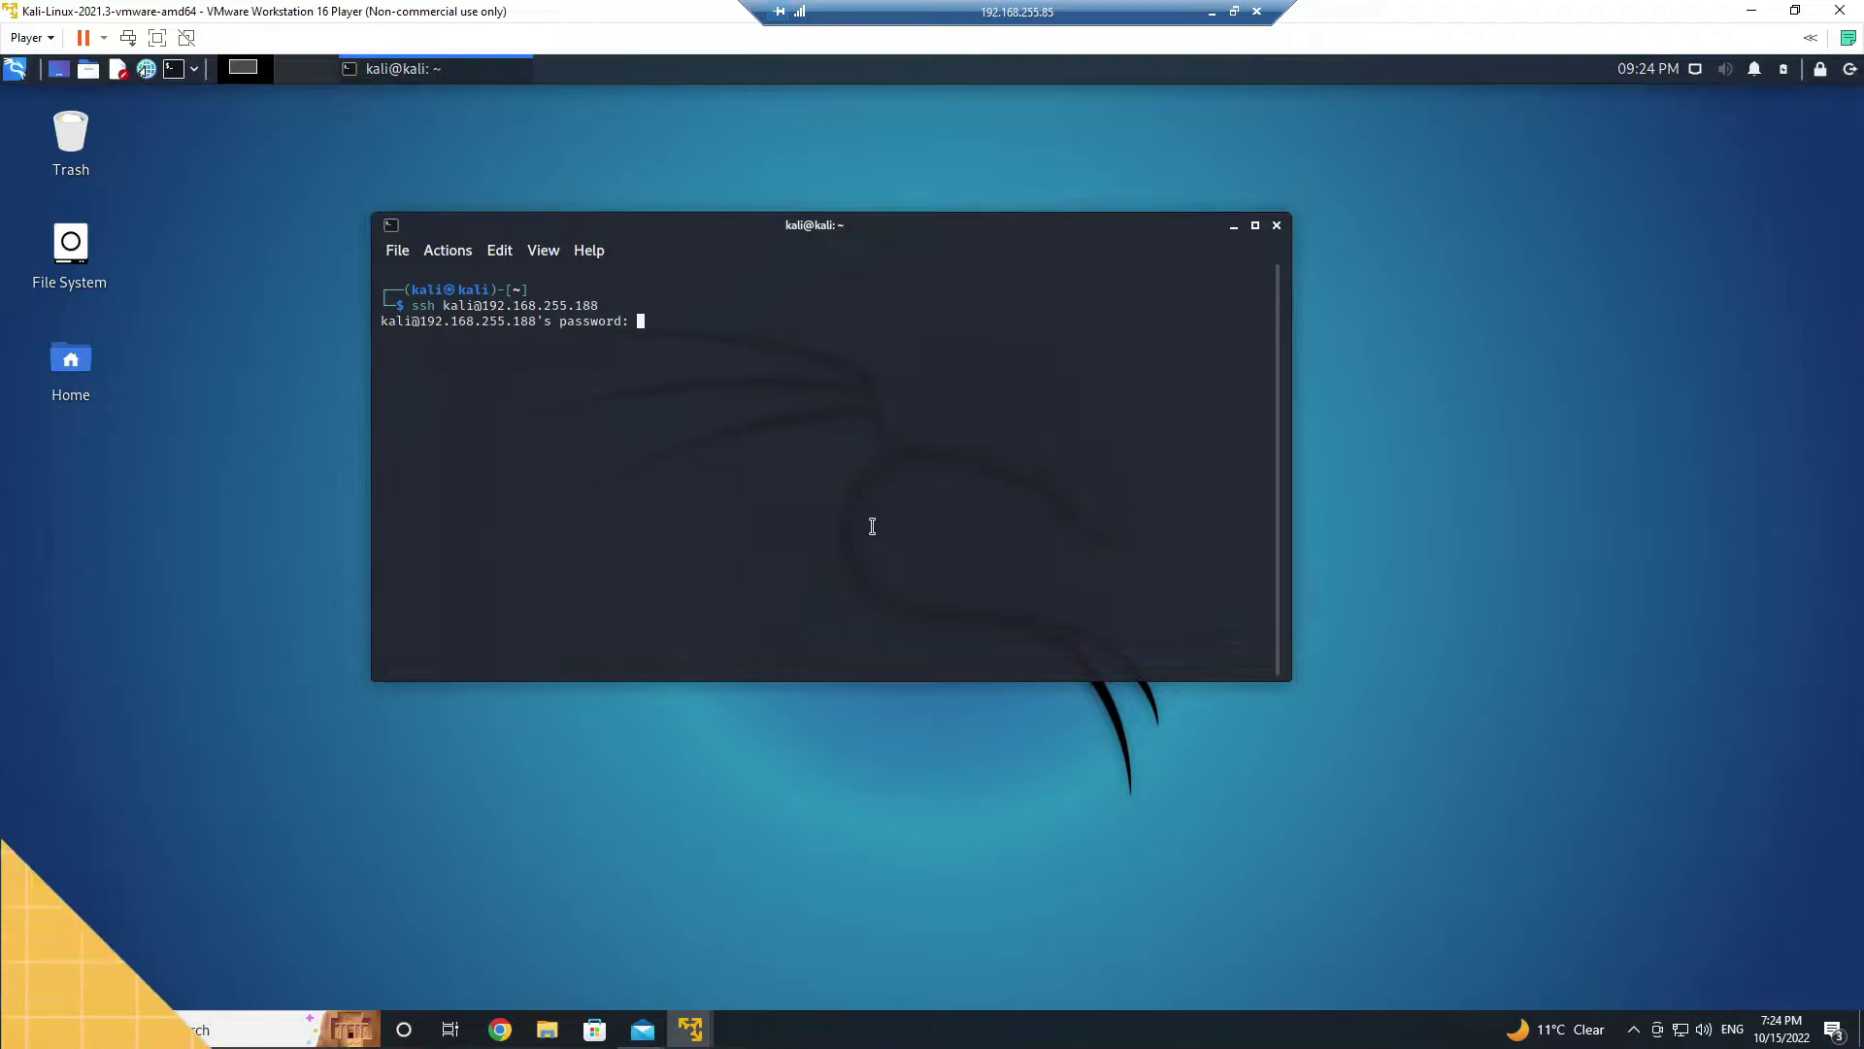
pyautogui.press('Return')
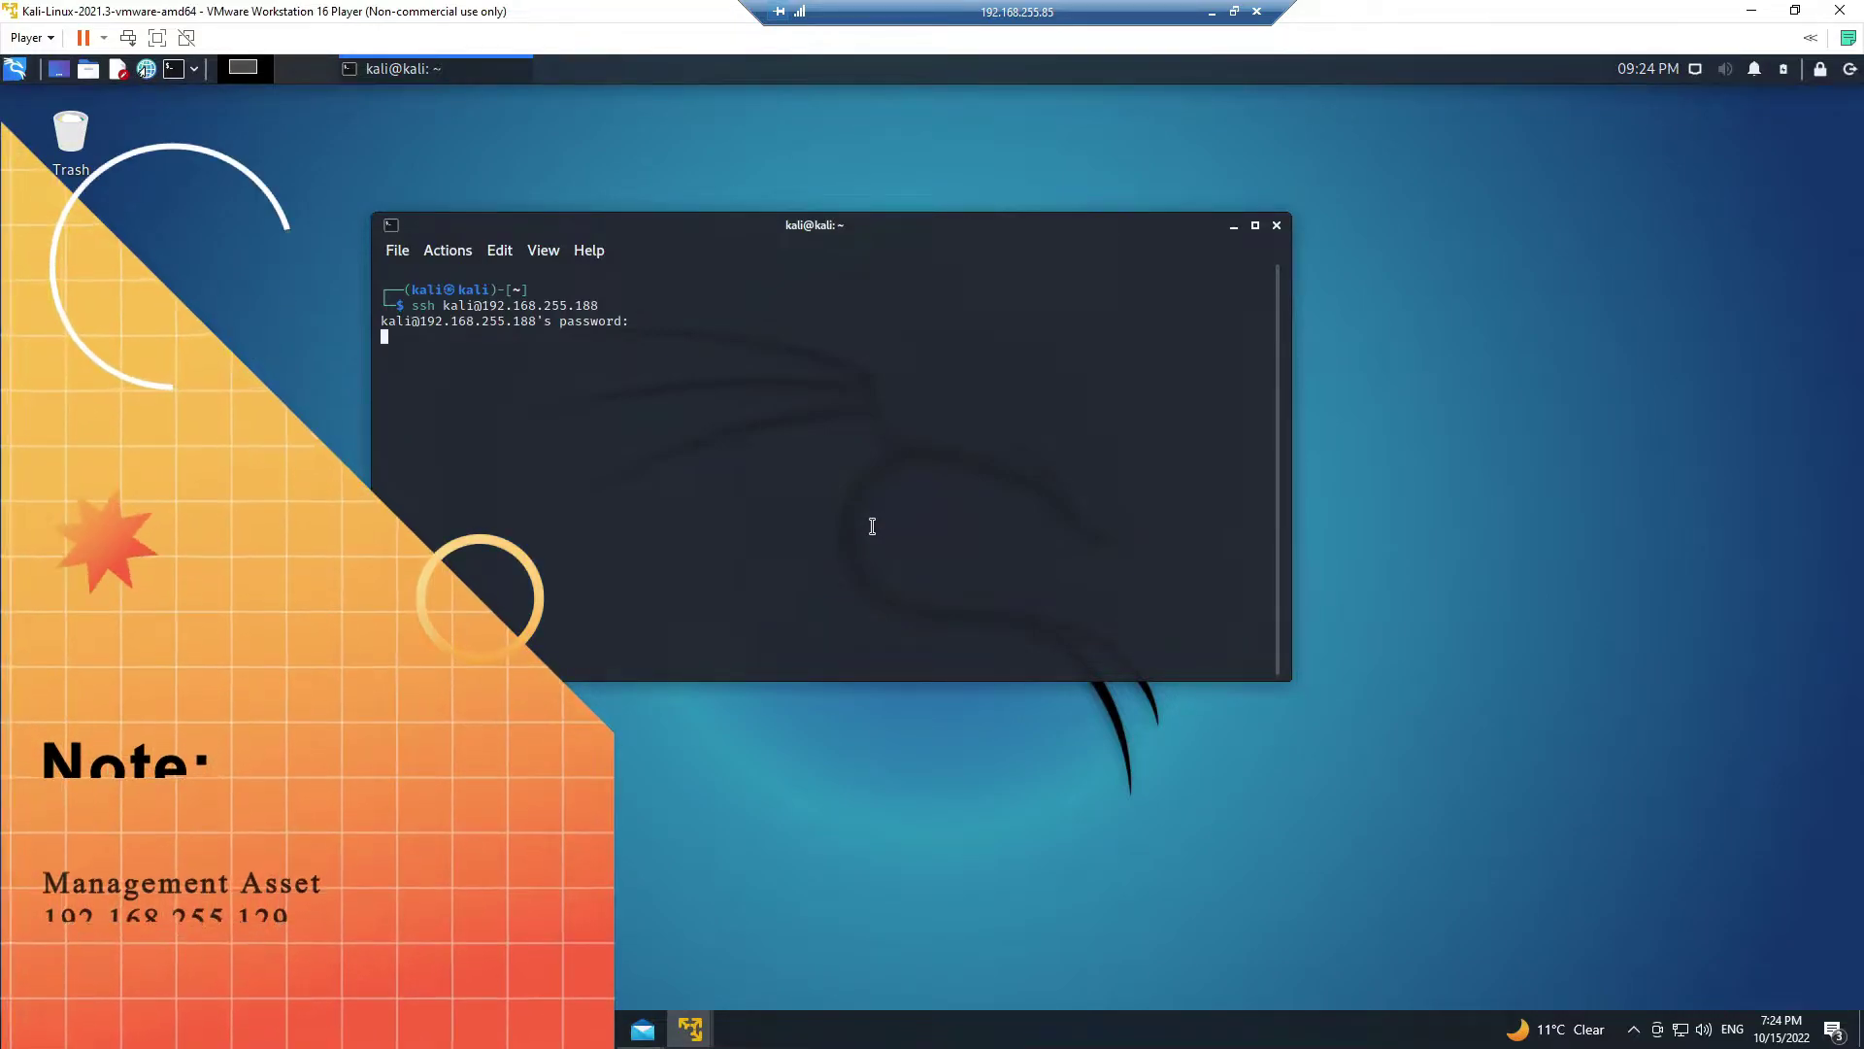
# - List home files and interfaces (showing 192.168.88.100) with ls and ifconfig, then exit
pyautogui.write('ls')
pyautogui.press('Return')
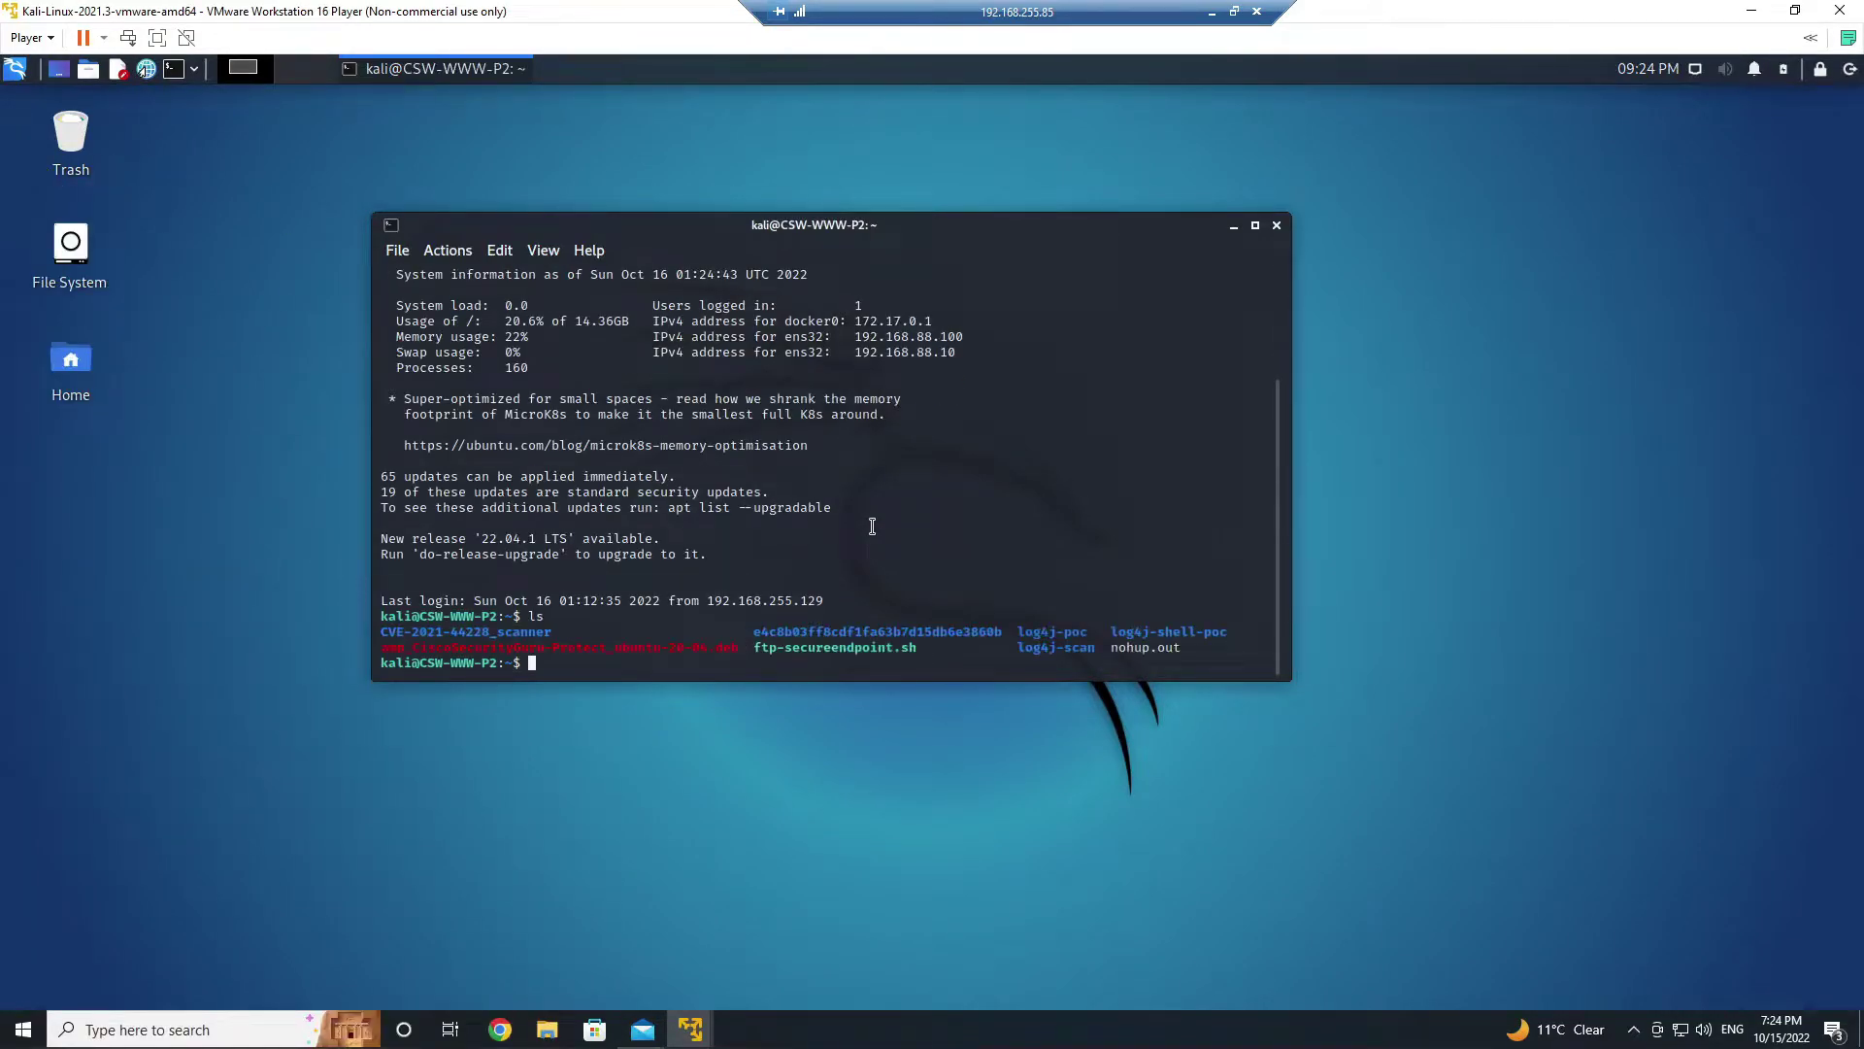
pyautogui.write('ifconfig')
pyautogui.press('Return')
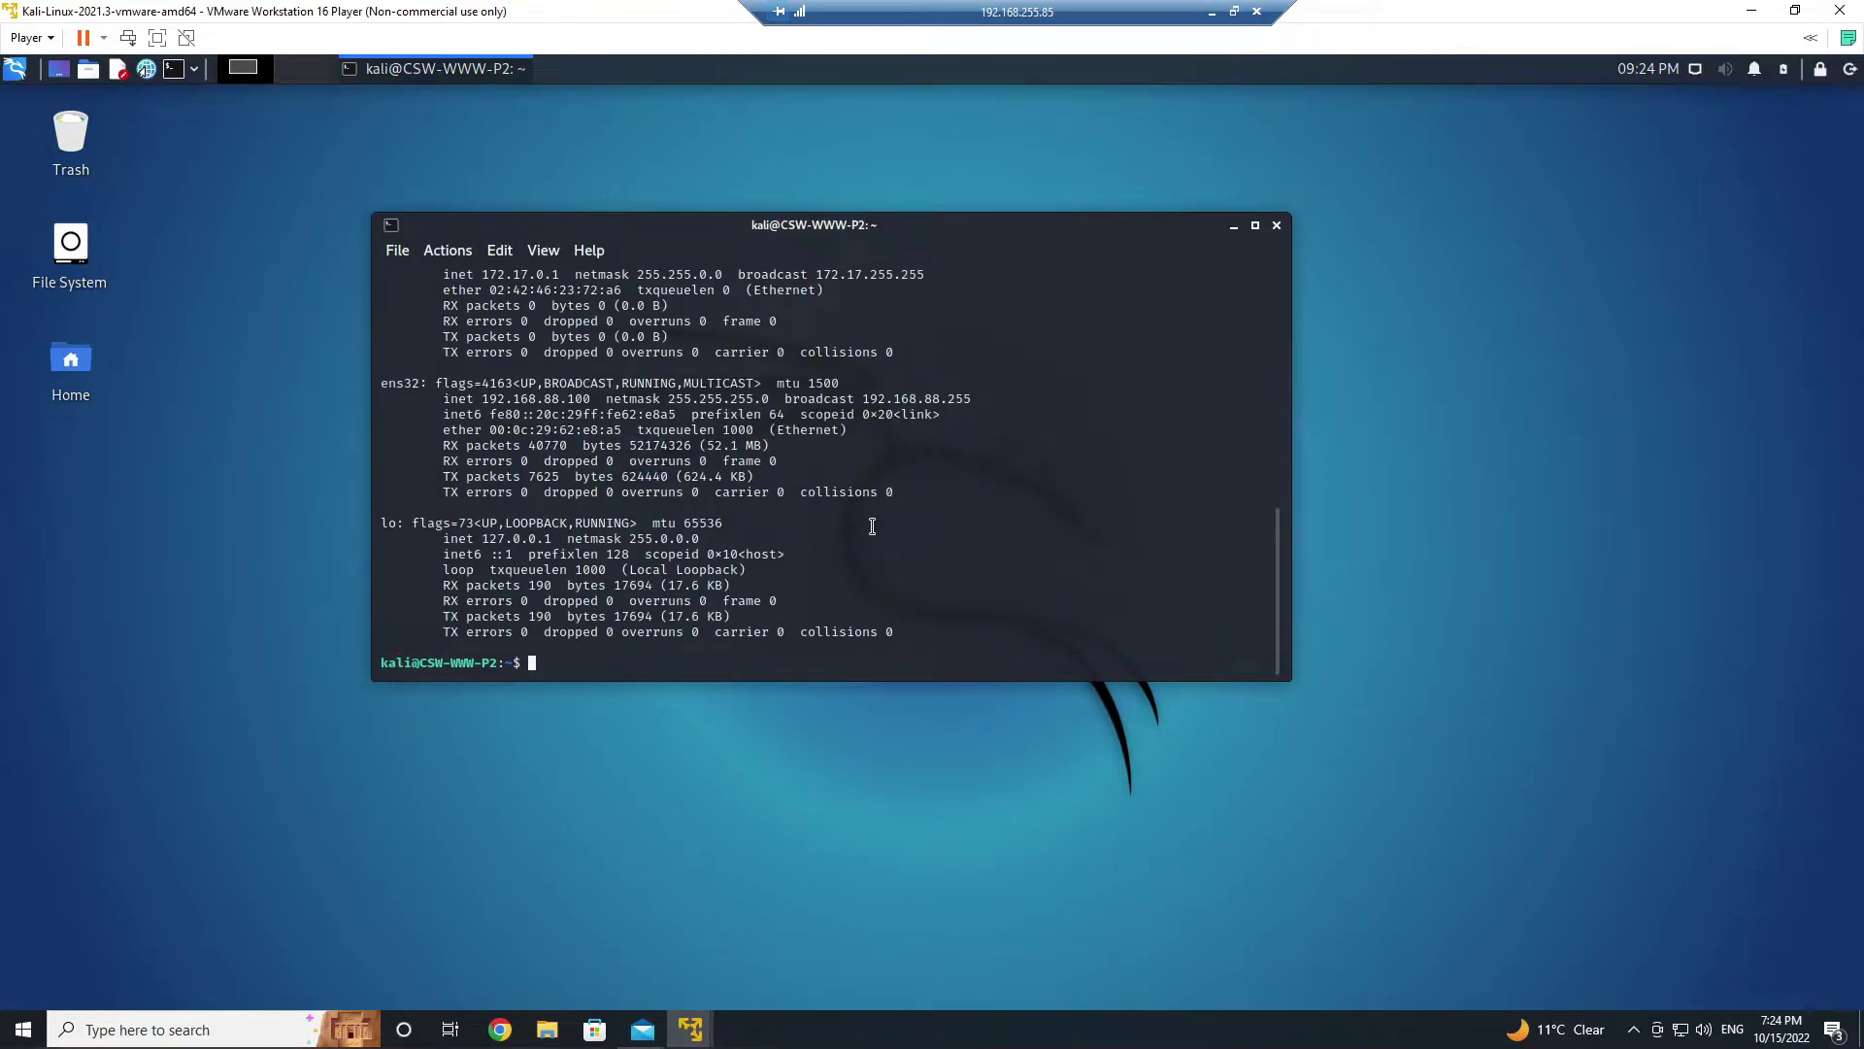
pyautogui.write('exit')
pyautogui.press('Return')
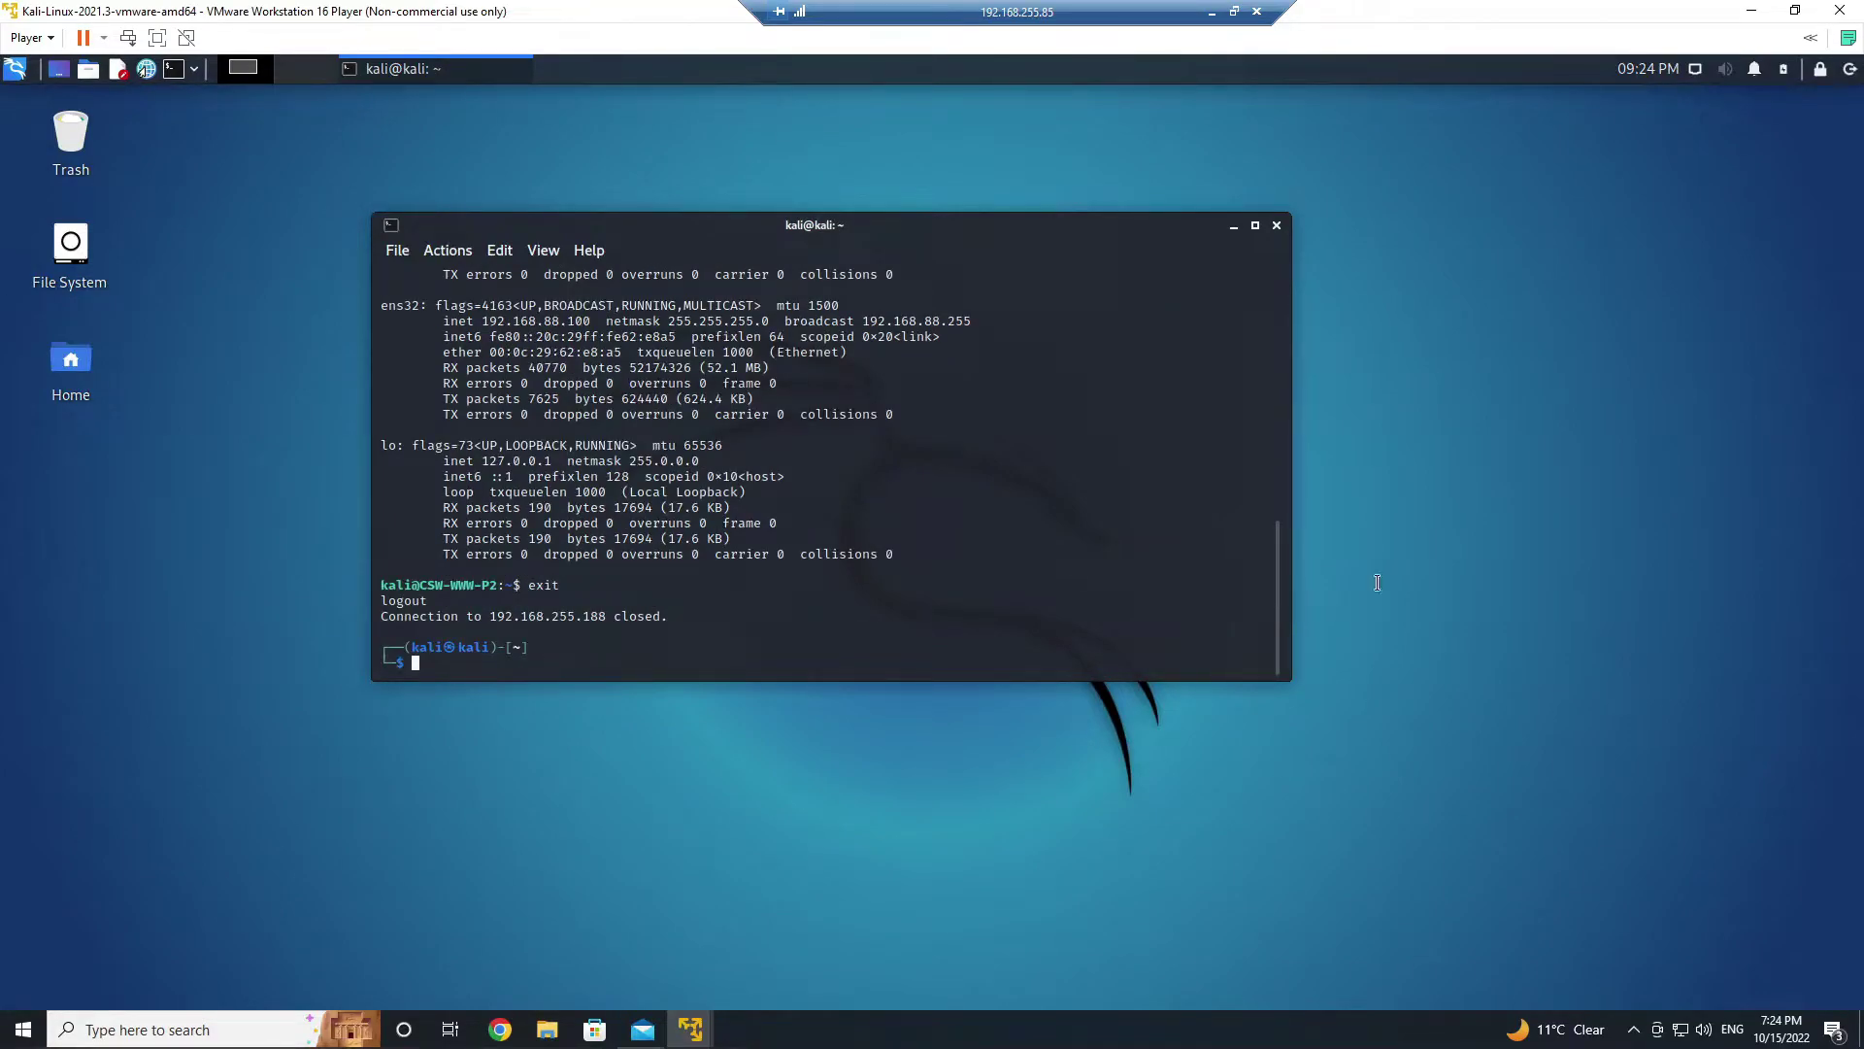
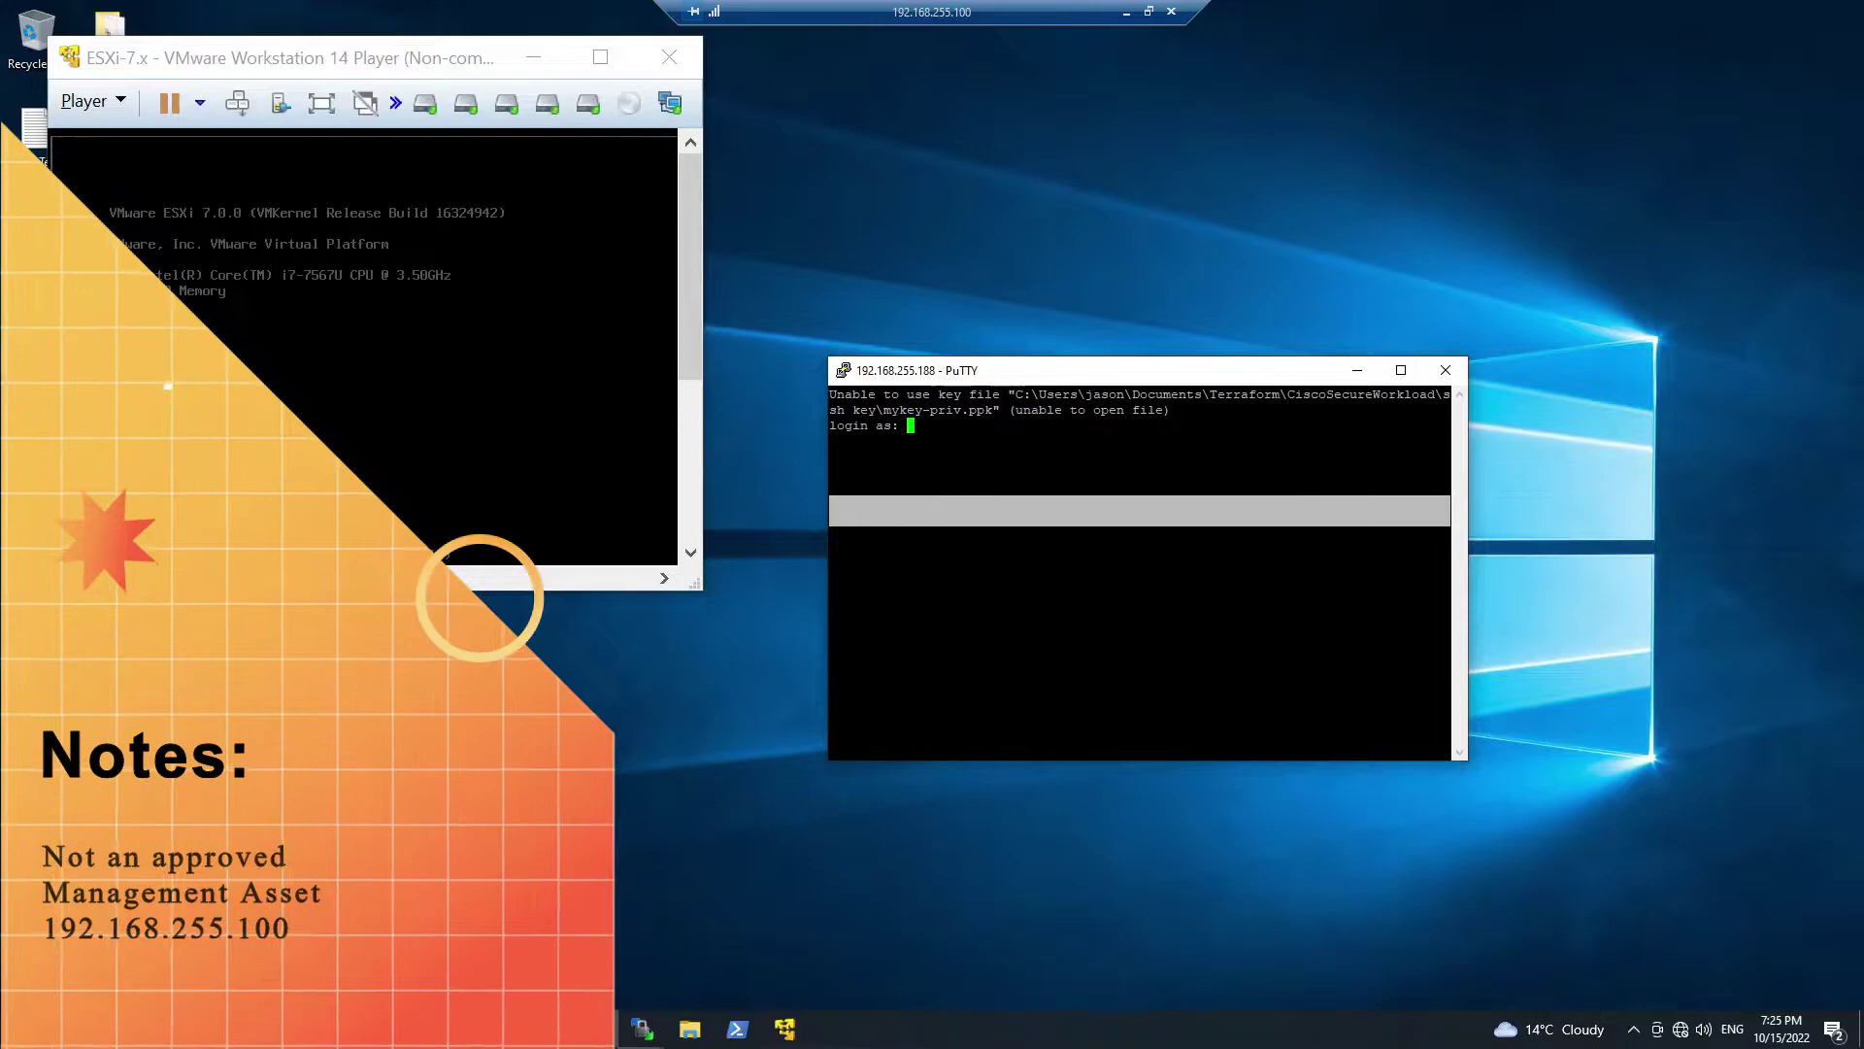
# - Log in to CSW-WWW-P2, list its network interfaces with ifconfig, and exit the session
pyautogui.write('kali')
pyautogui.press('Return')
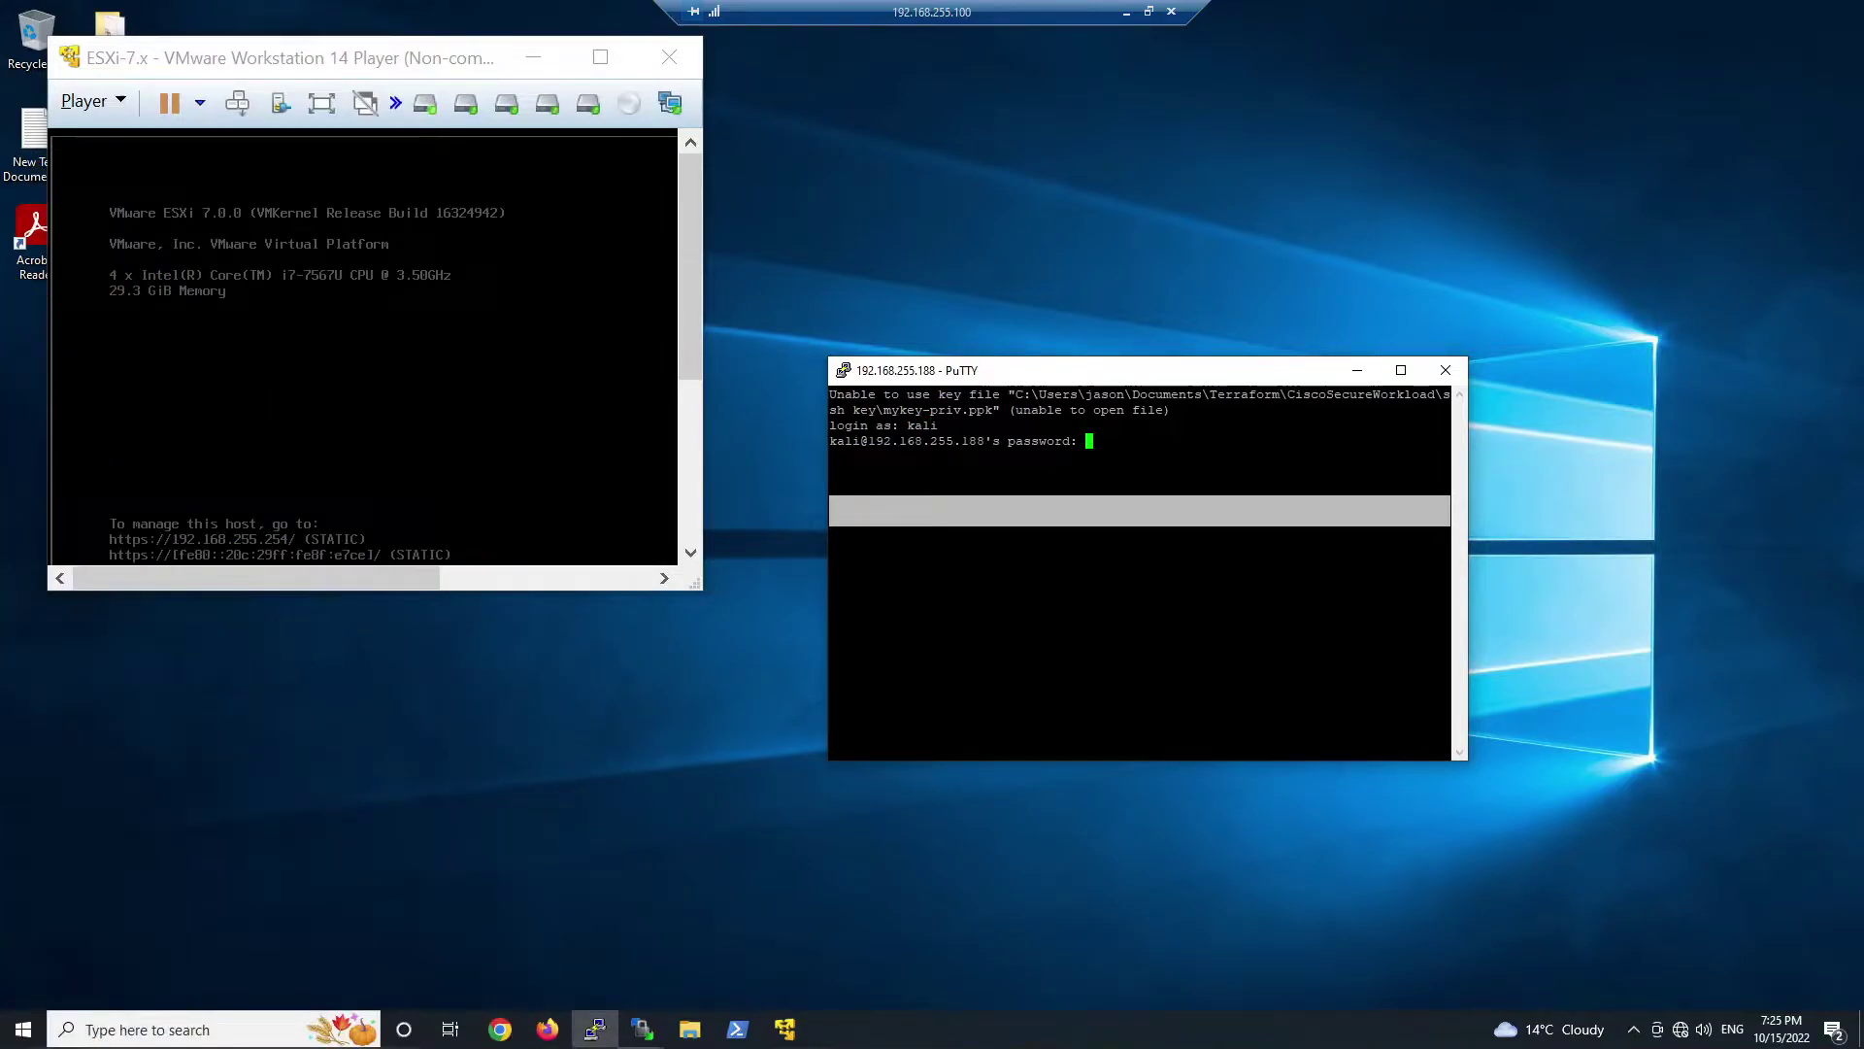
pyautogui.press('Return')
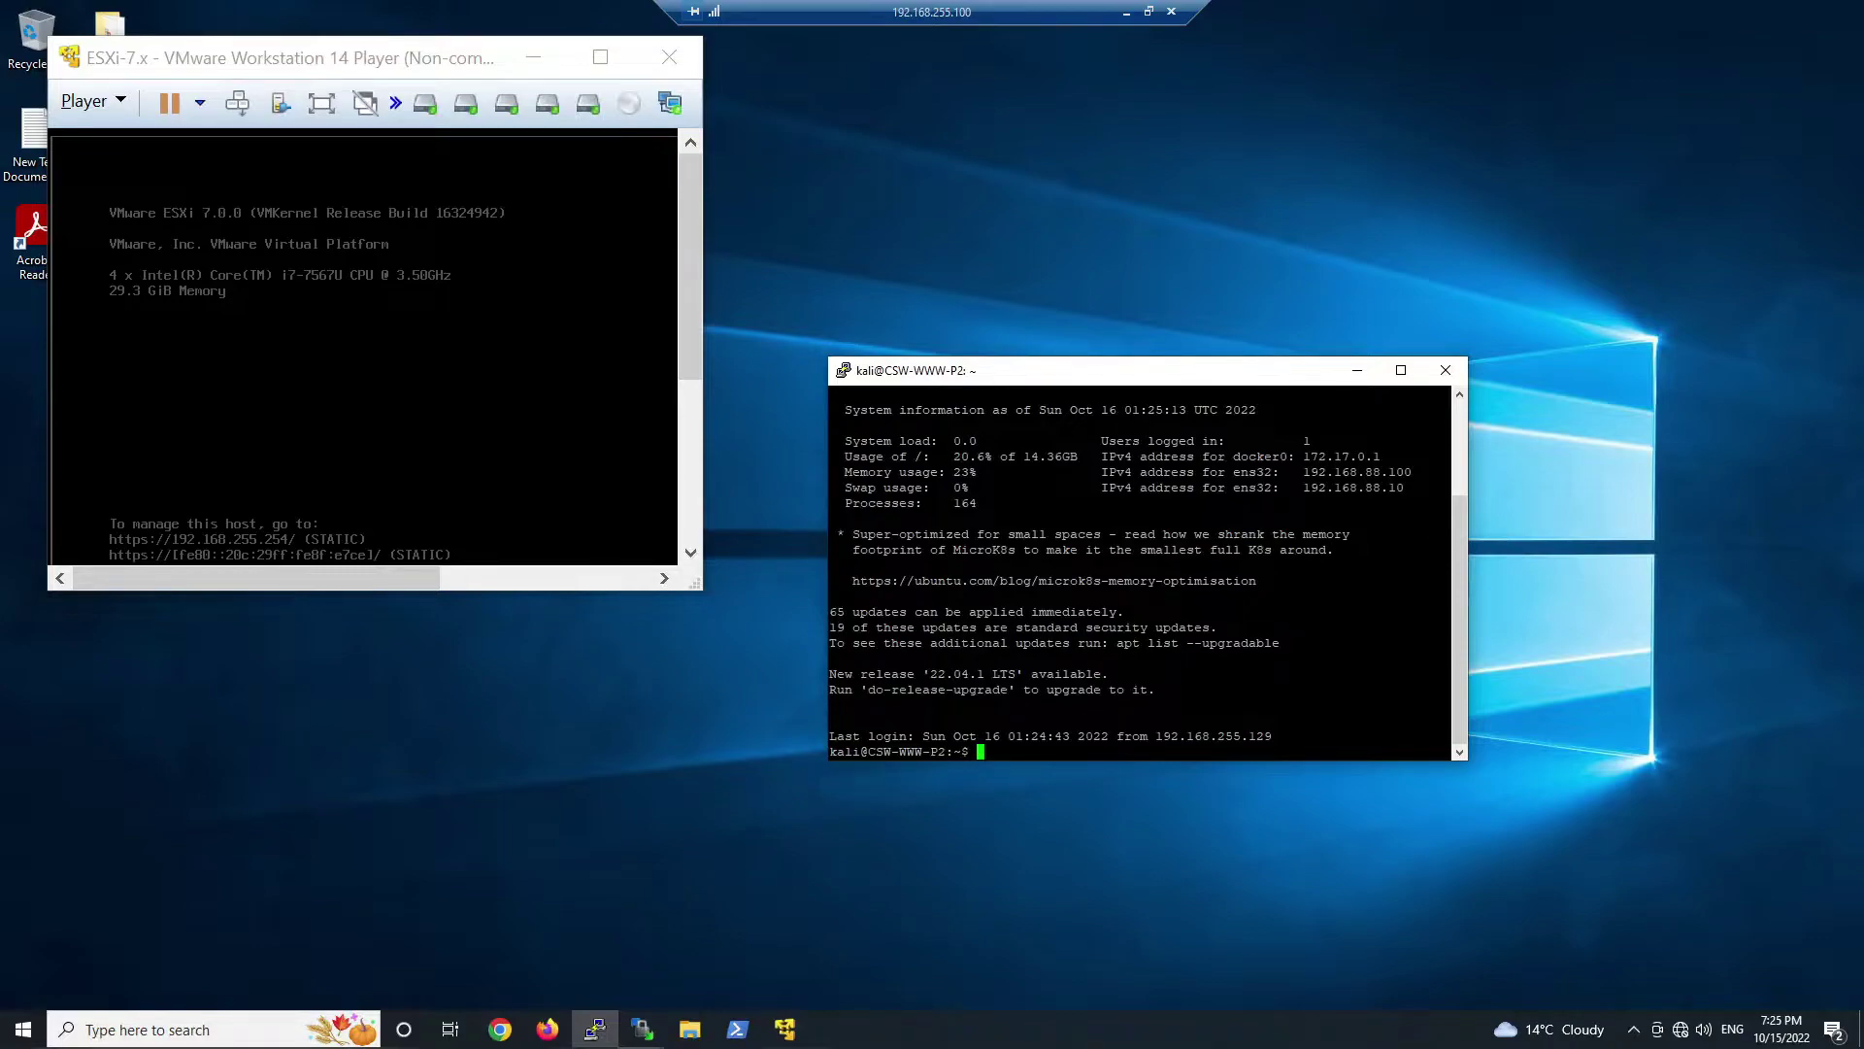
pyautogui.write('ifconfig')
pyautogui.press('Return')
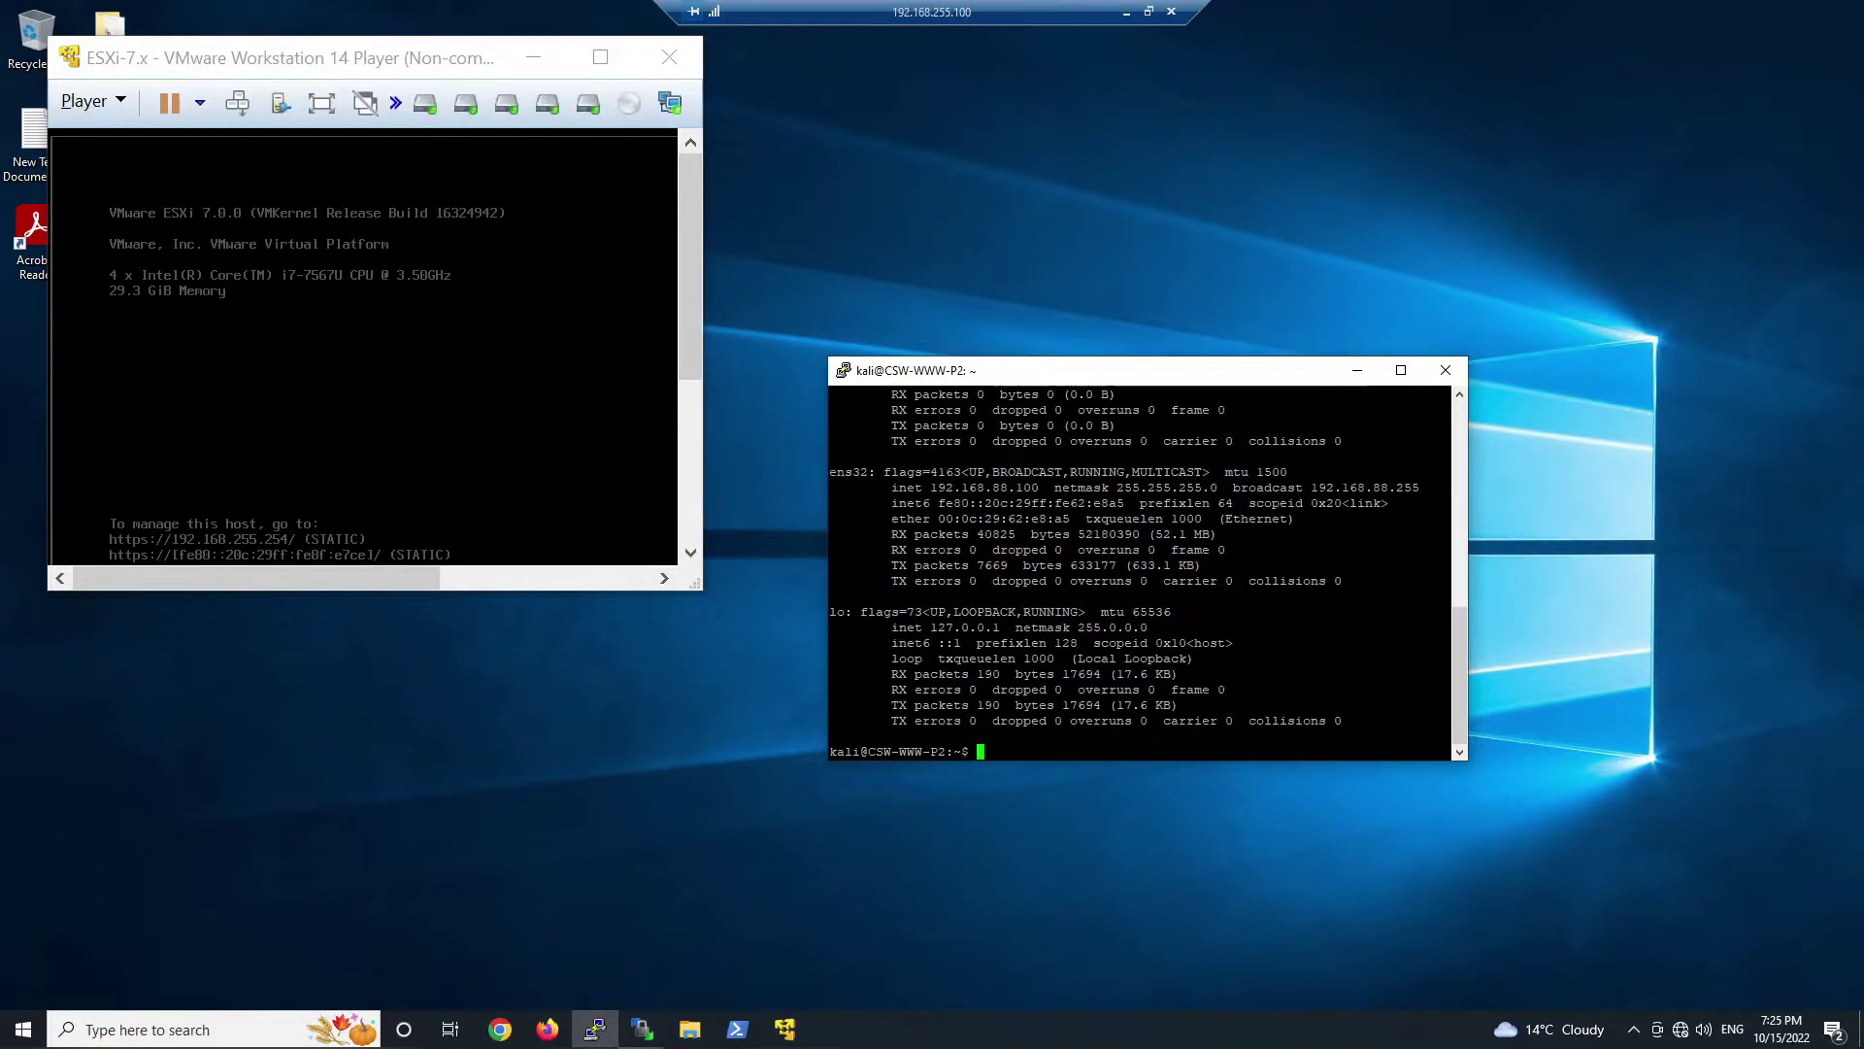
pyautogui.write('exit')
pyautogui.press('Return')
# - Minimize the remote desktop and Kali VM windows to reveal the GoFinance login page
pyautogui.click(1043, 667)
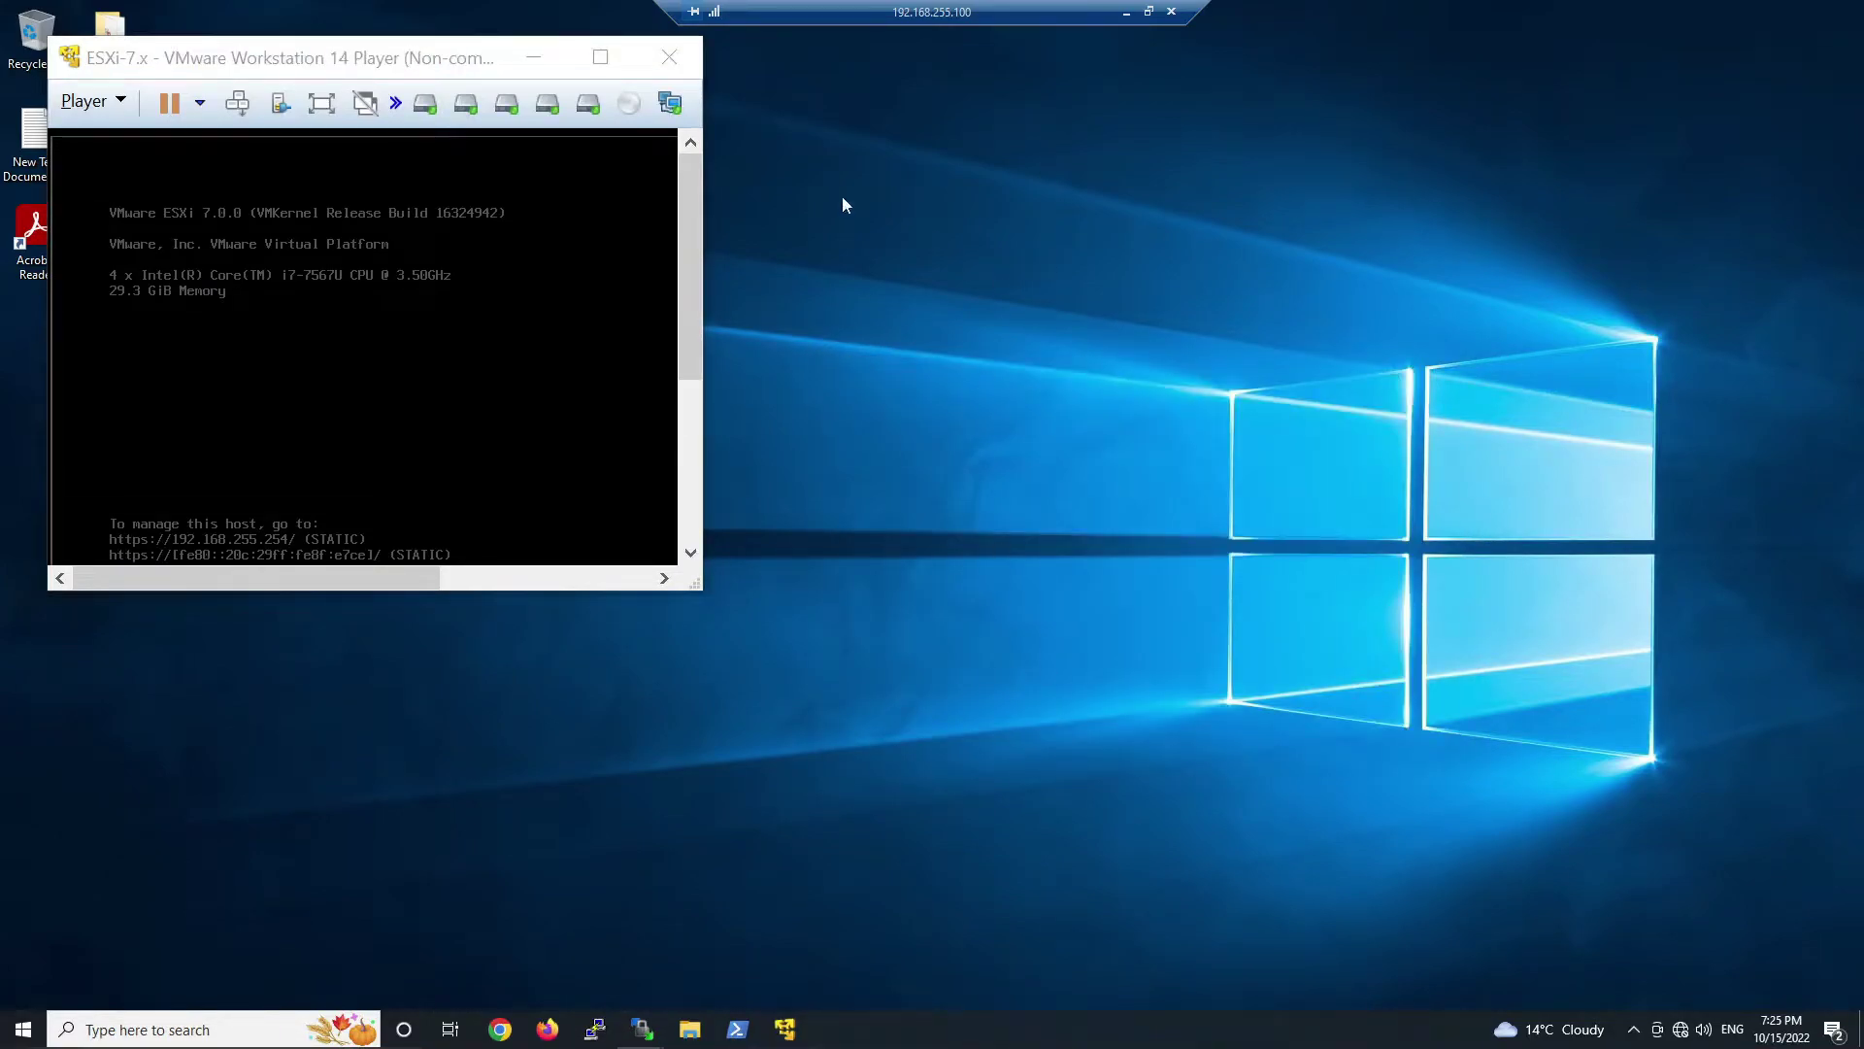
pyautogui.click(1125, 11)
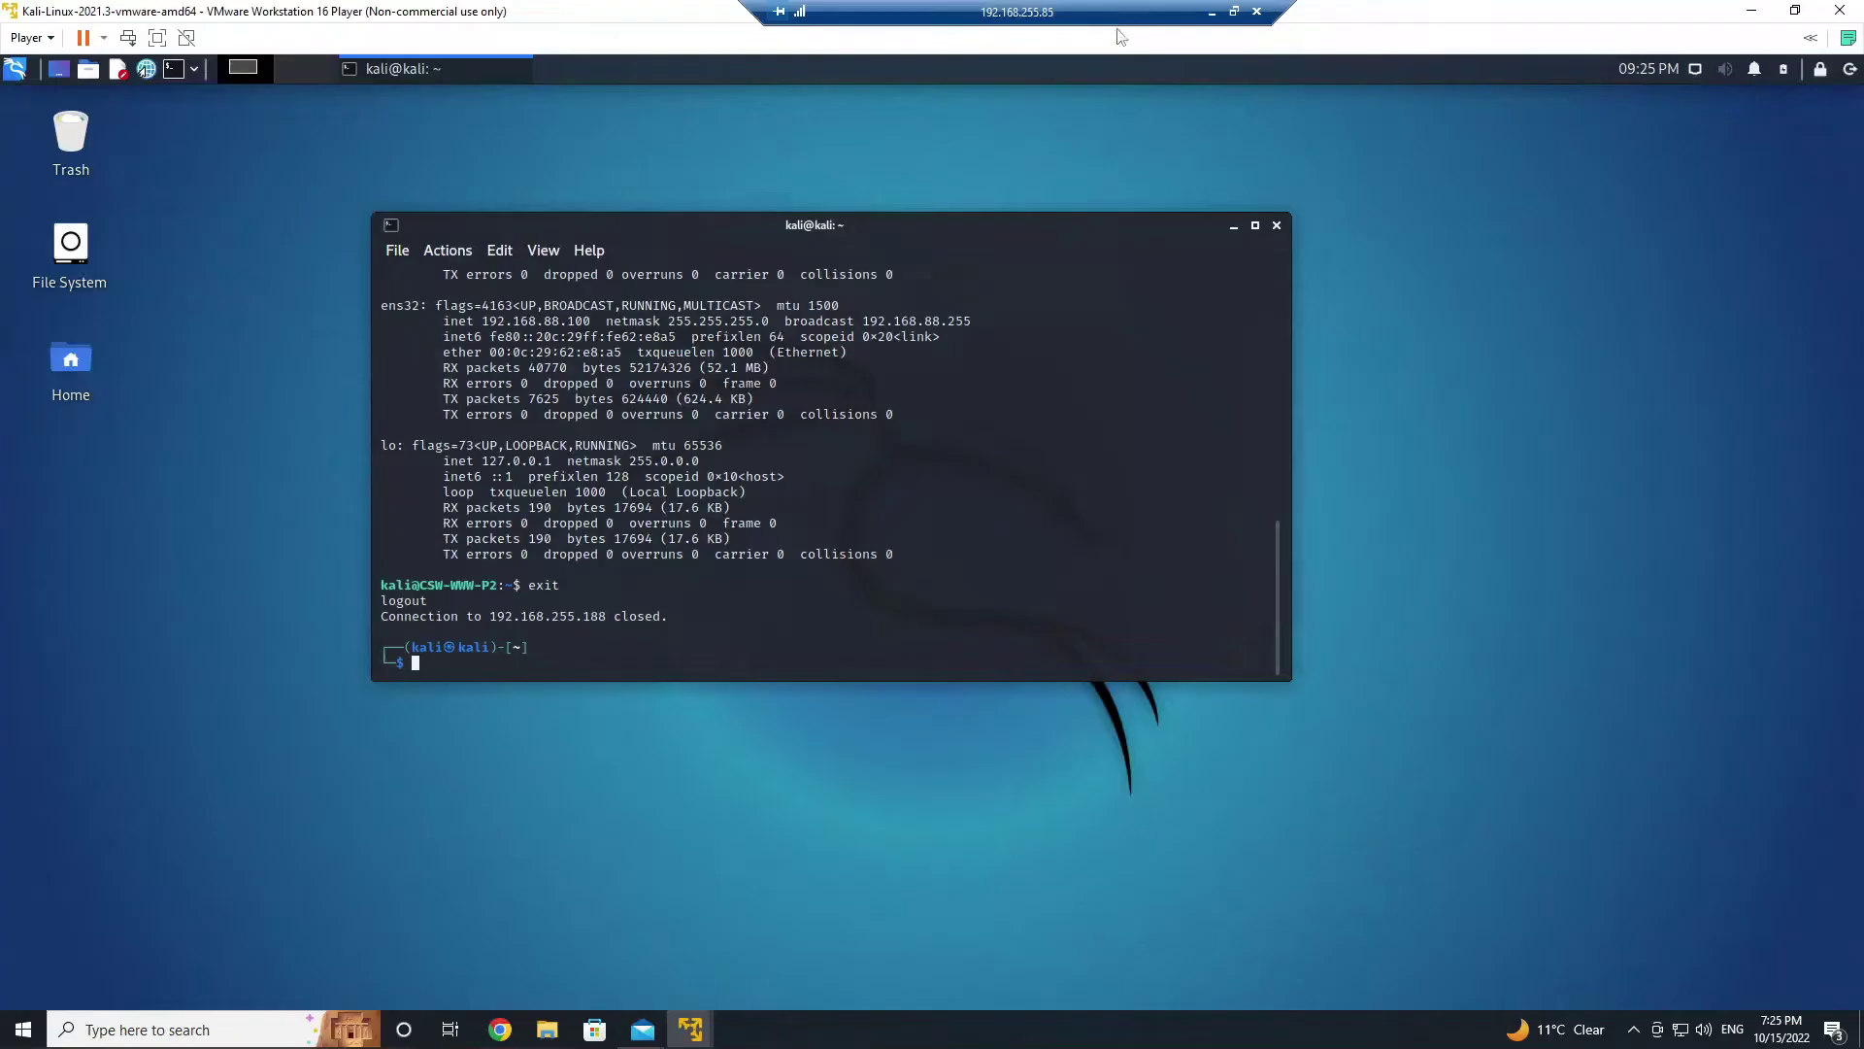
pyautogui.click(1447, 223)
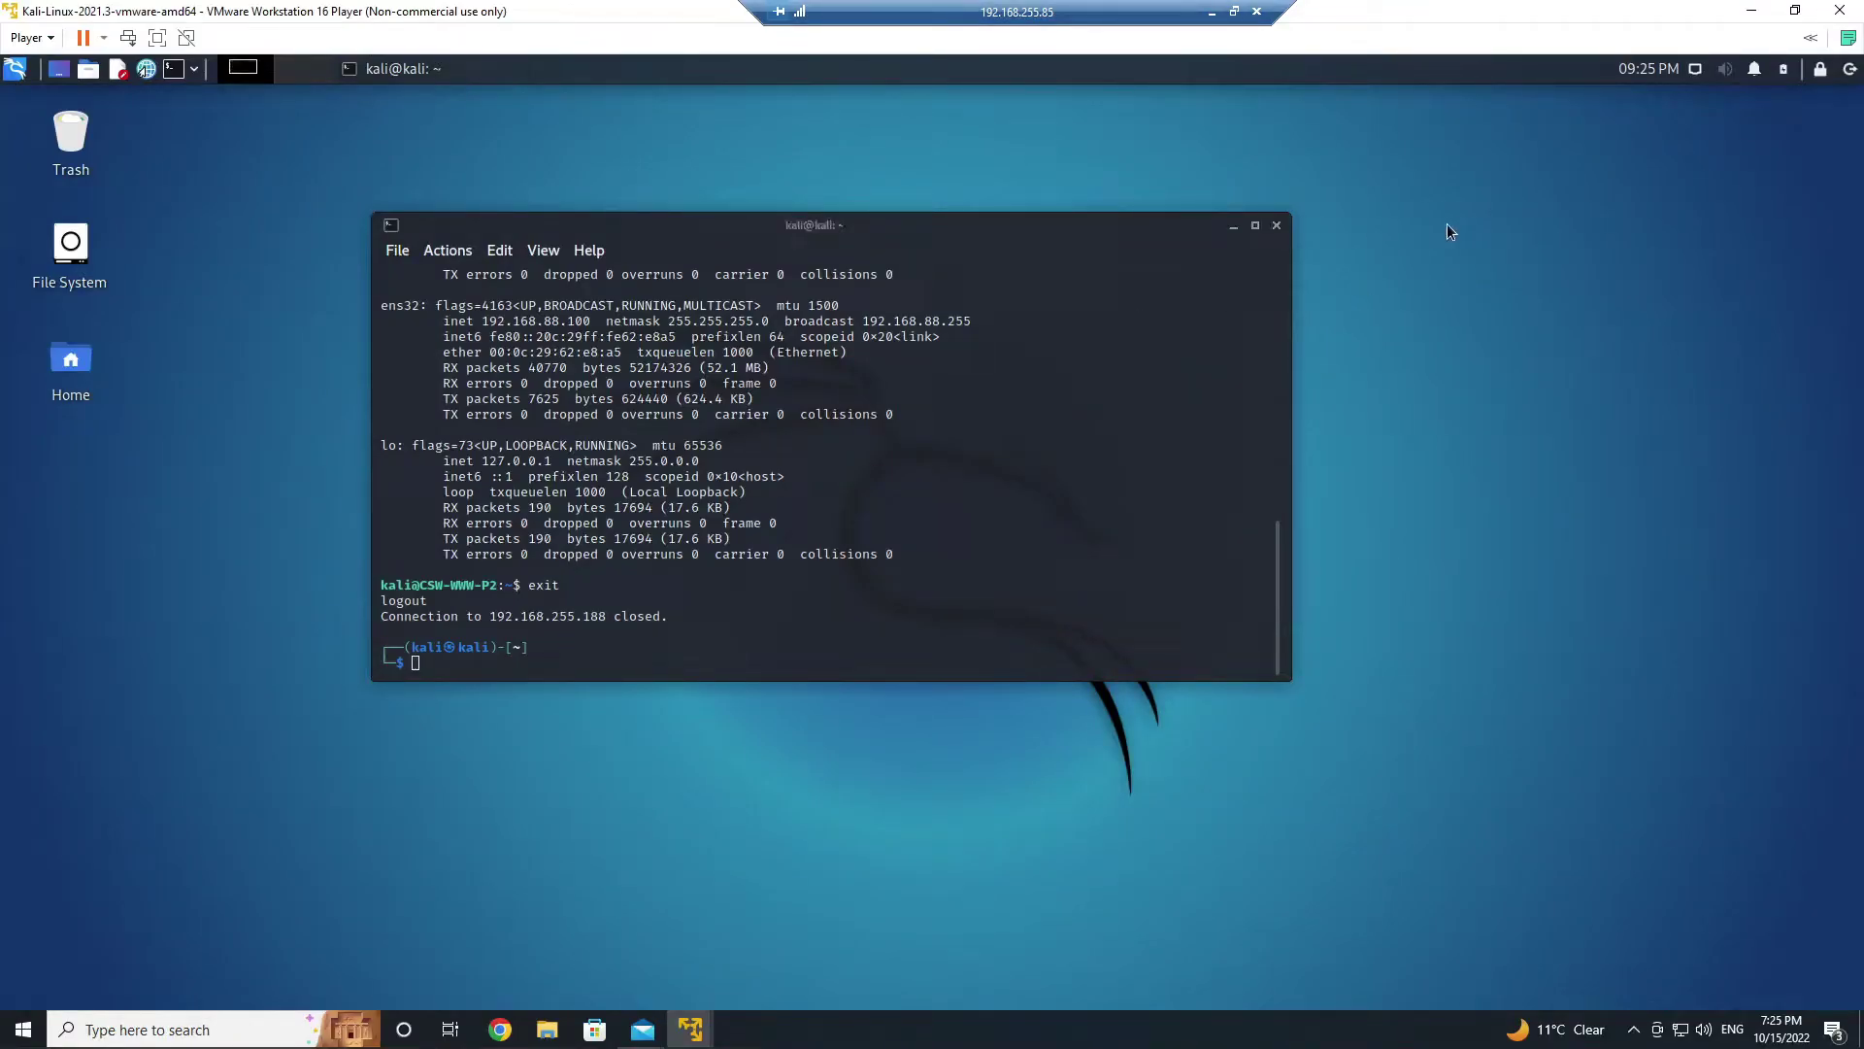
pyautogui.click(1750, 11)
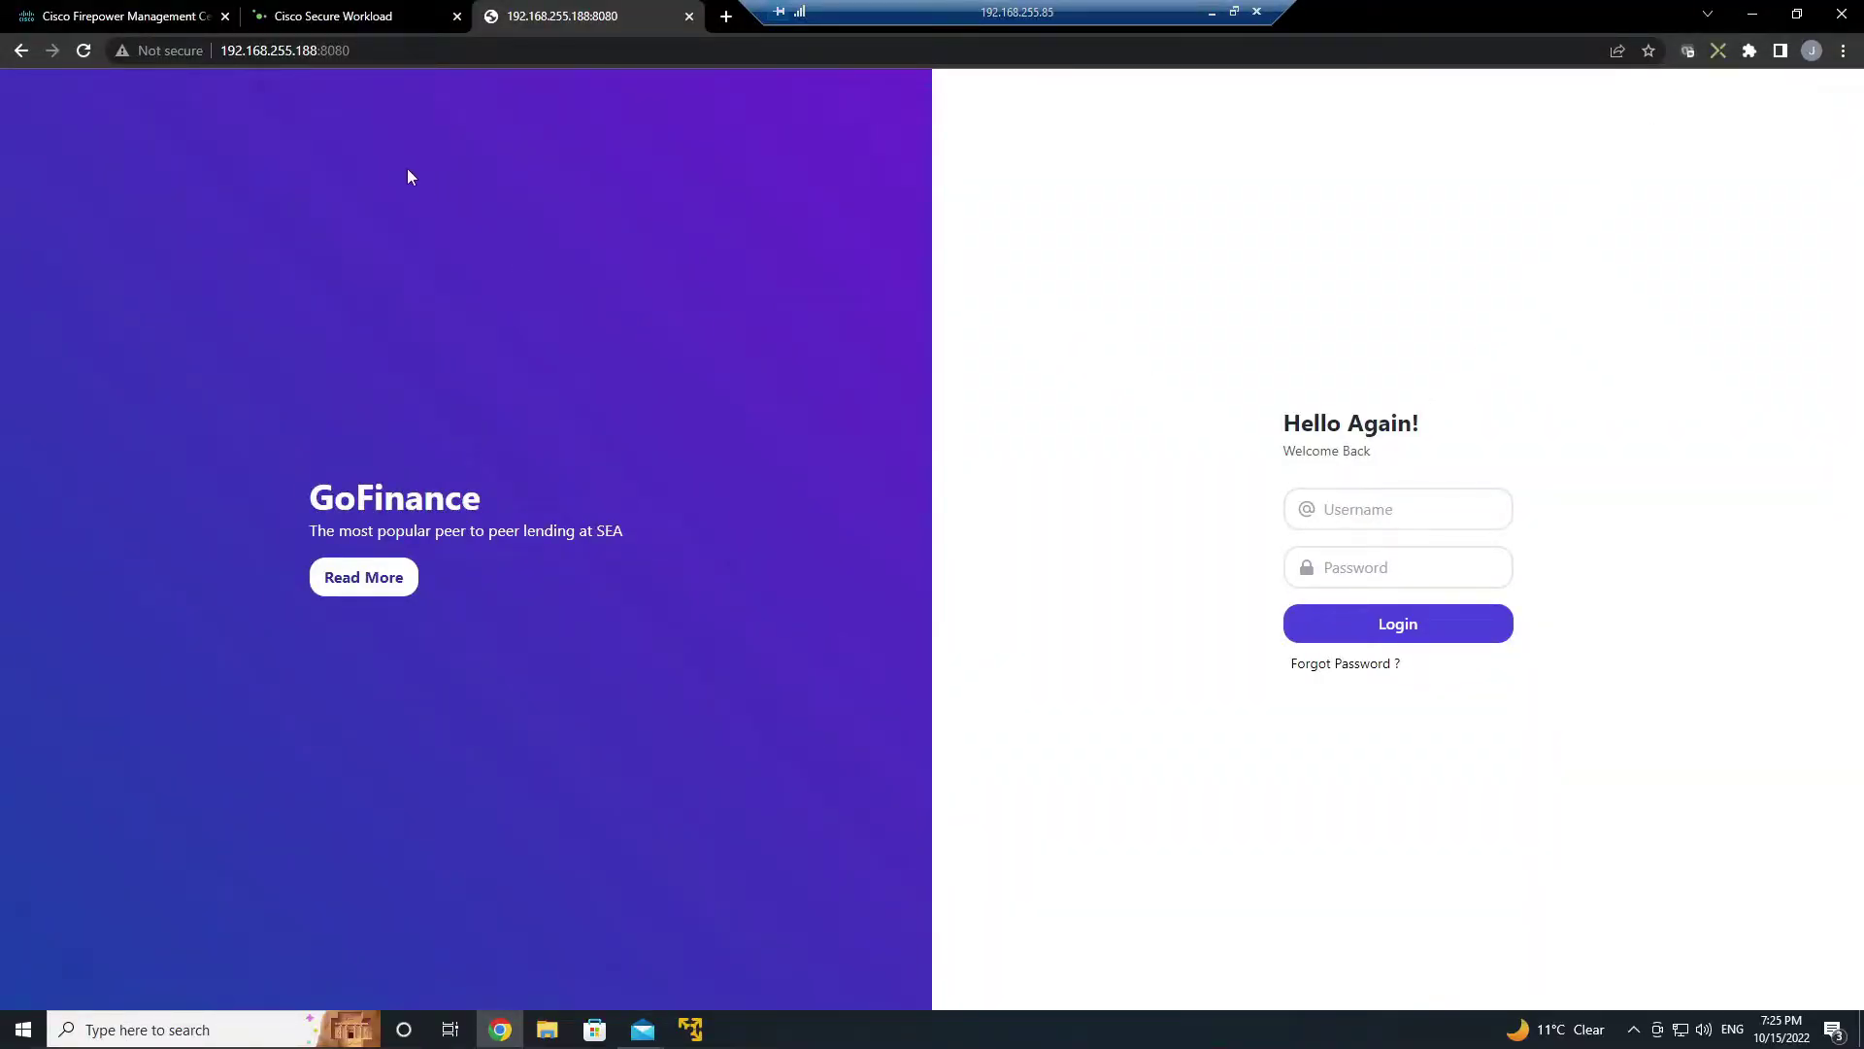
# - Compare Version 1's 12 discovered ALLOW policies against empty v0, then return to the Policies list
pyautogui.click(326, 18)
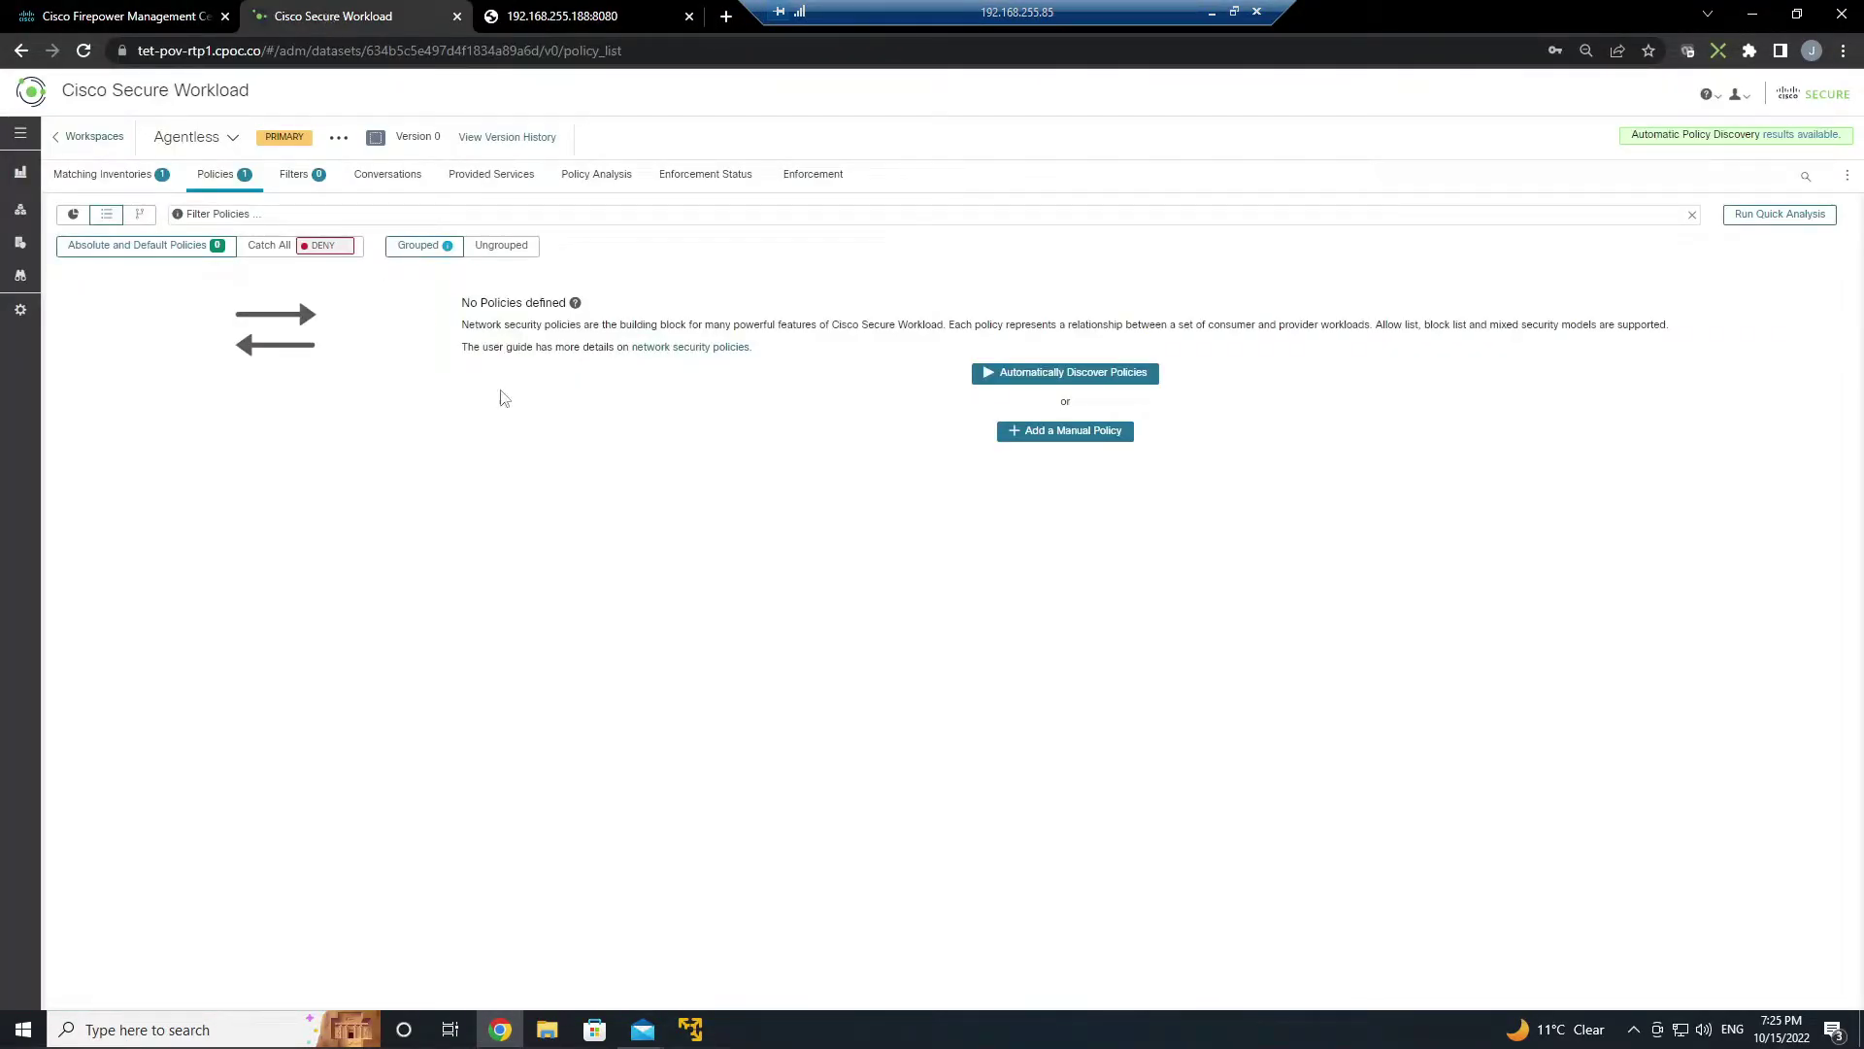
pyautogui.click(1796, 143)
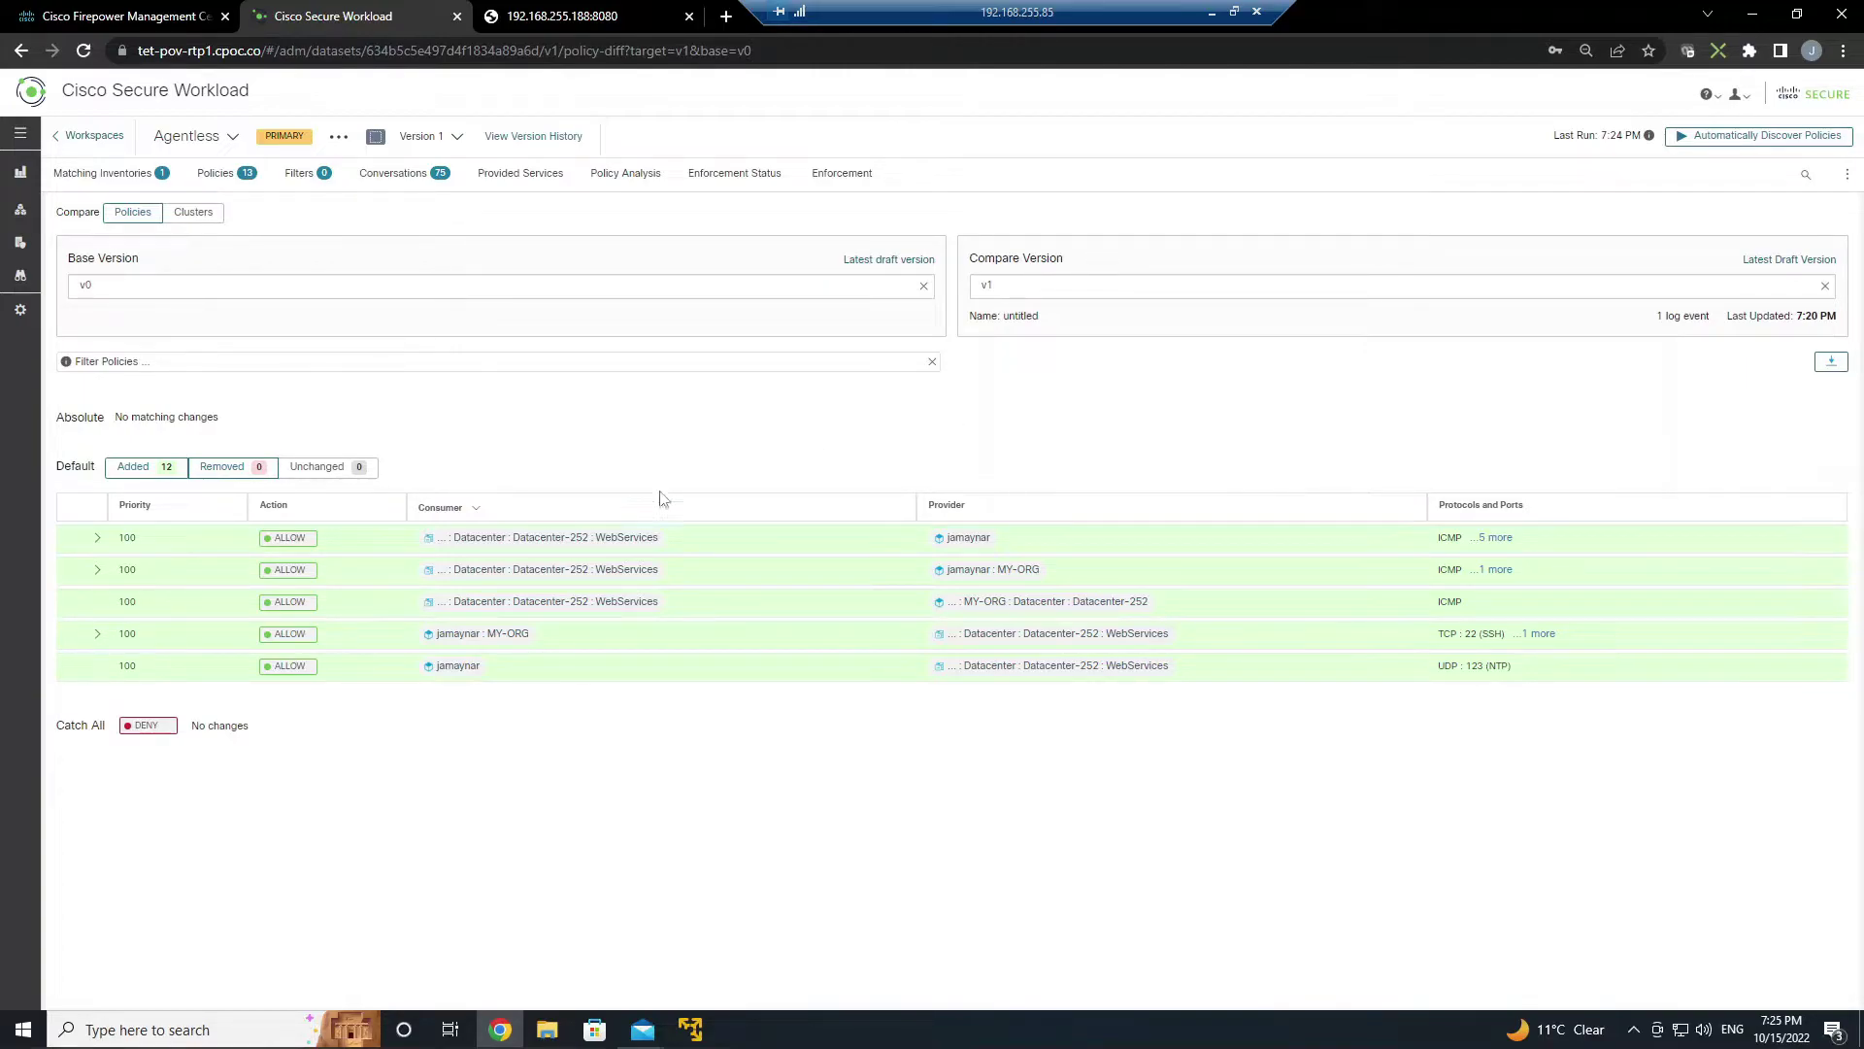
pyautogui.click(216, 173)
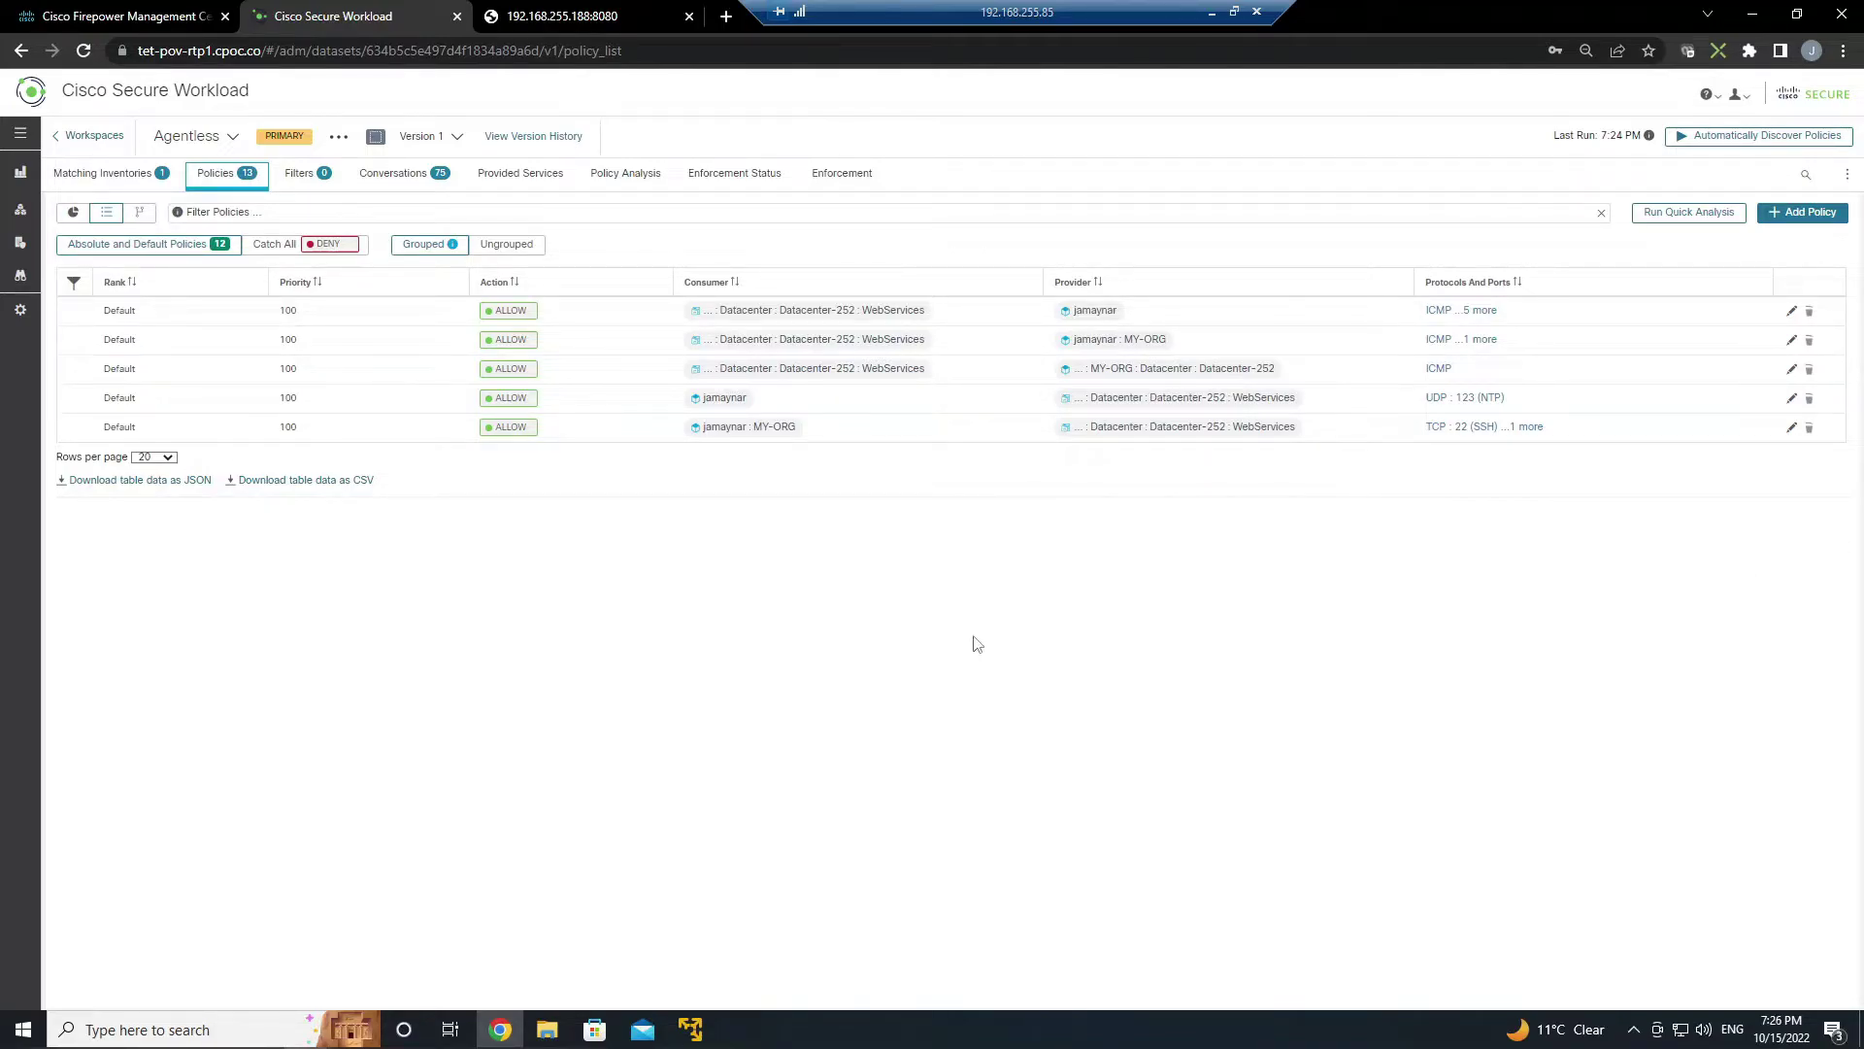
# - Inspect the protocols and ports of the discovered policies
pyautogui.click(1476, 311)
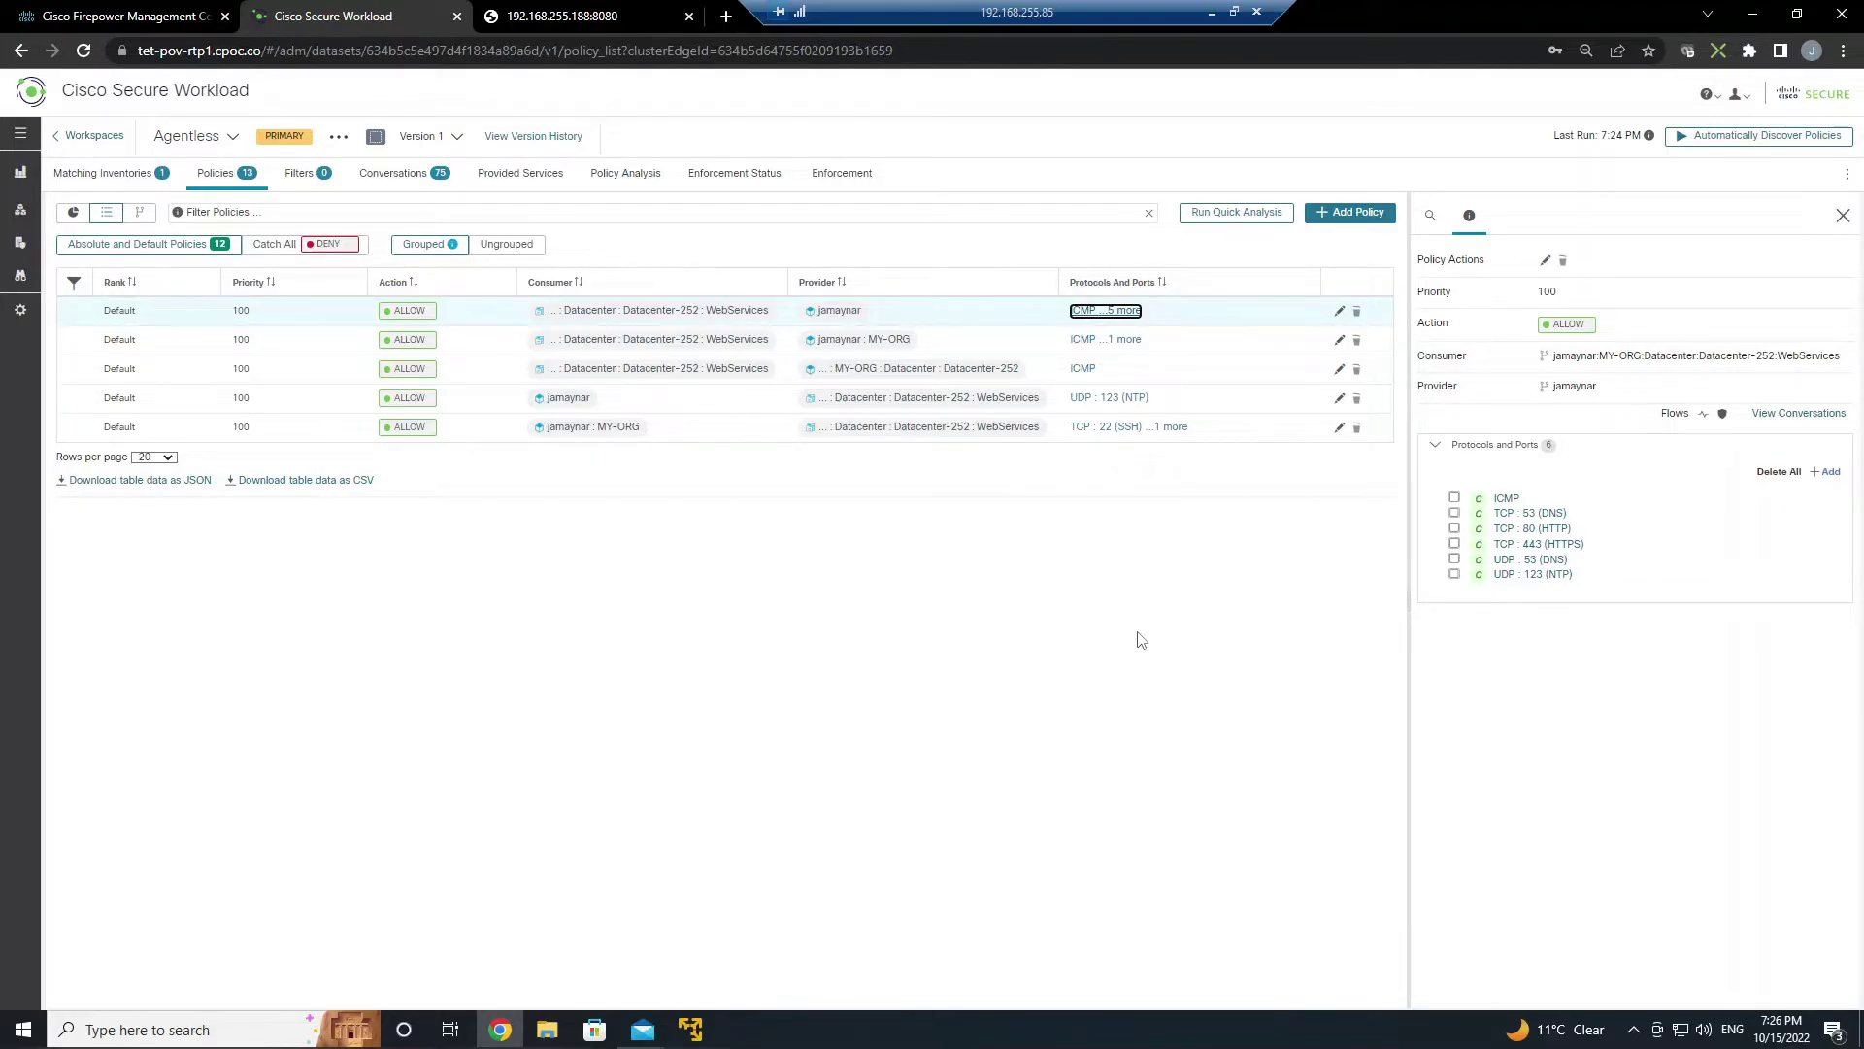
pyautogui.click(1128, 342)
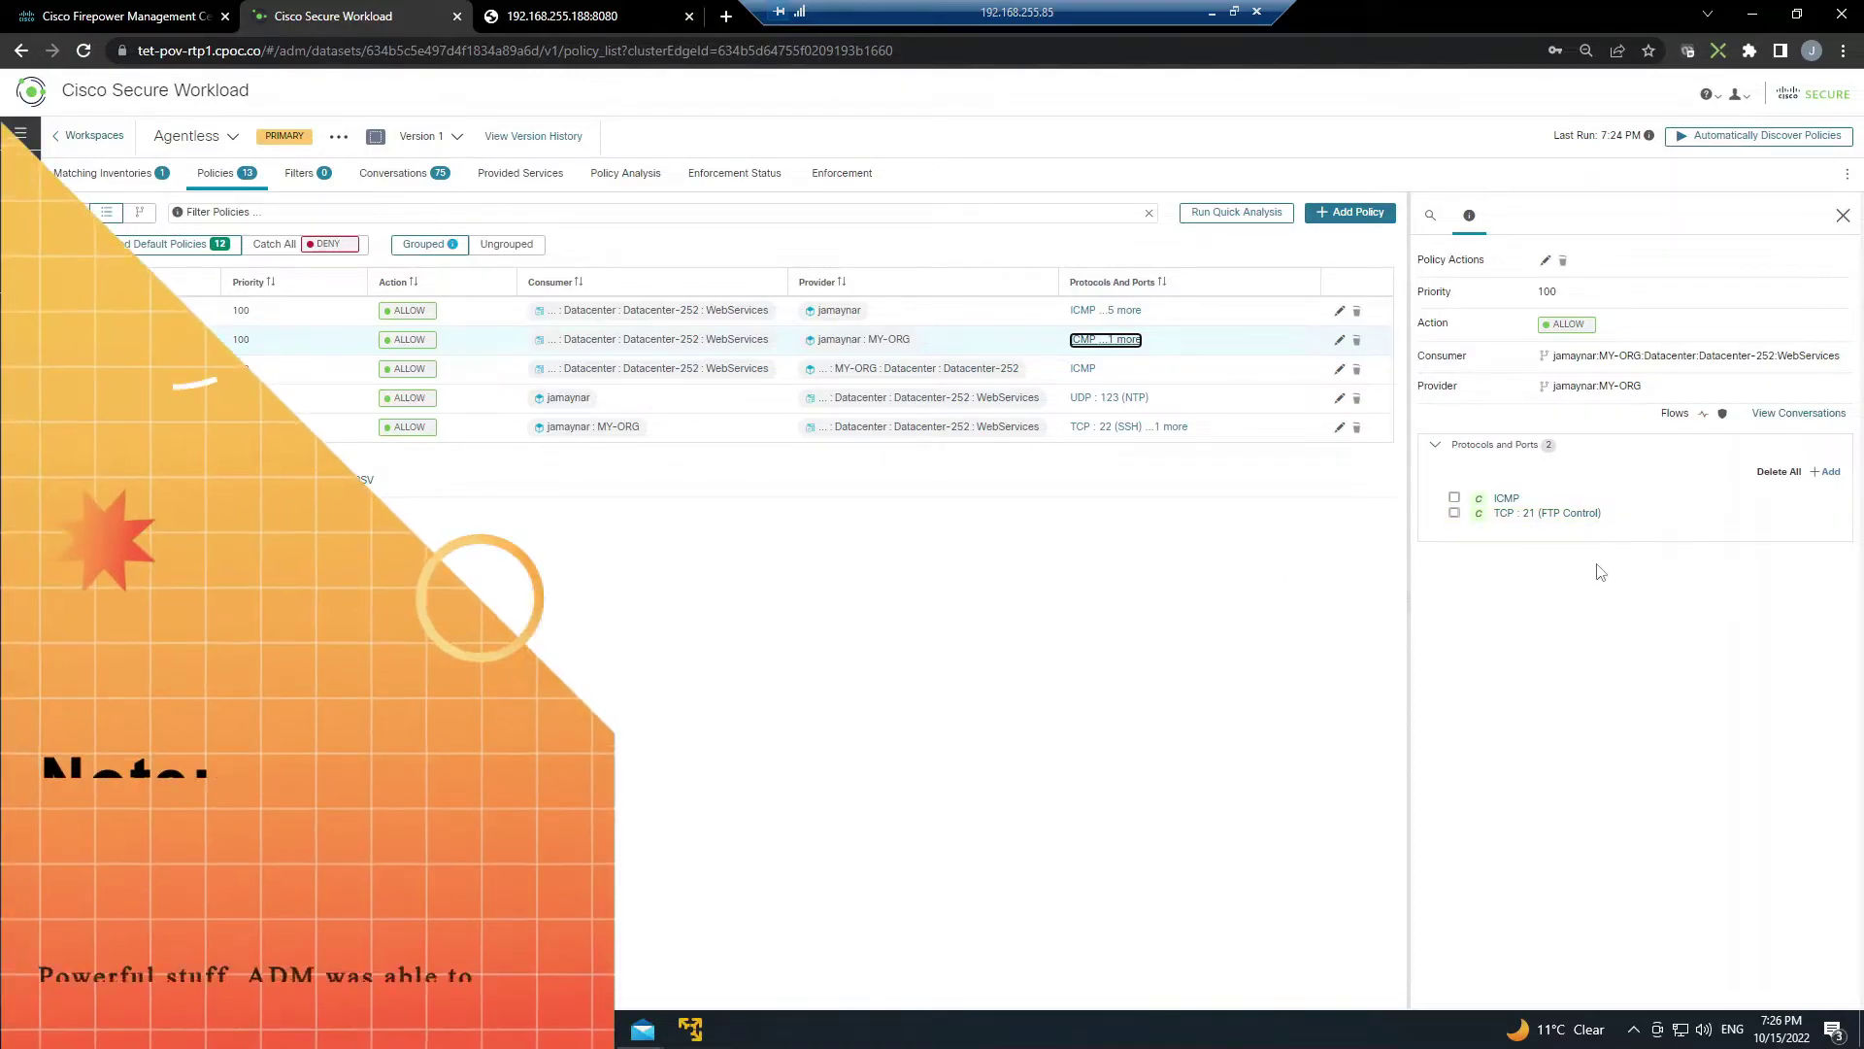
pyautogui.click(1108, 563)
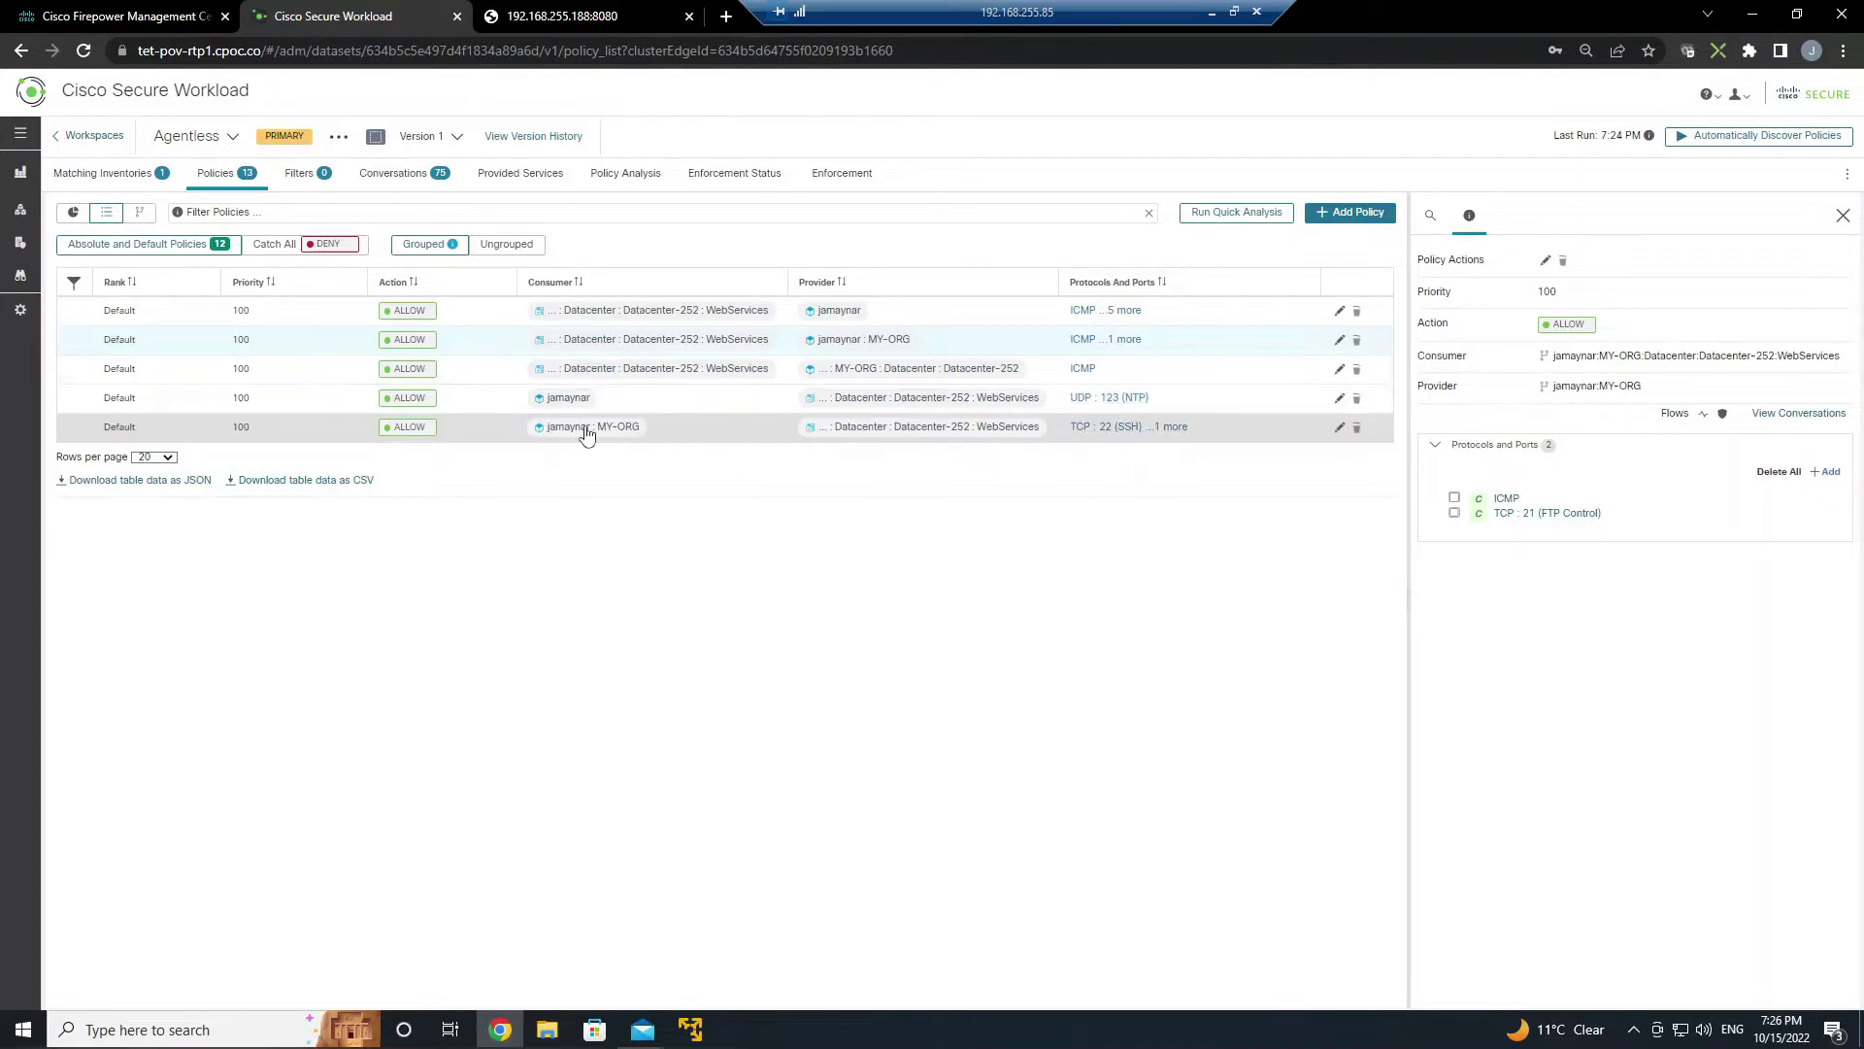
# - Delete the TCP 22 (SSH) port from MY-ORG-to-WebServices, keeping TCP 8080, and start a new policy
pyautogui.click(1174, 433)
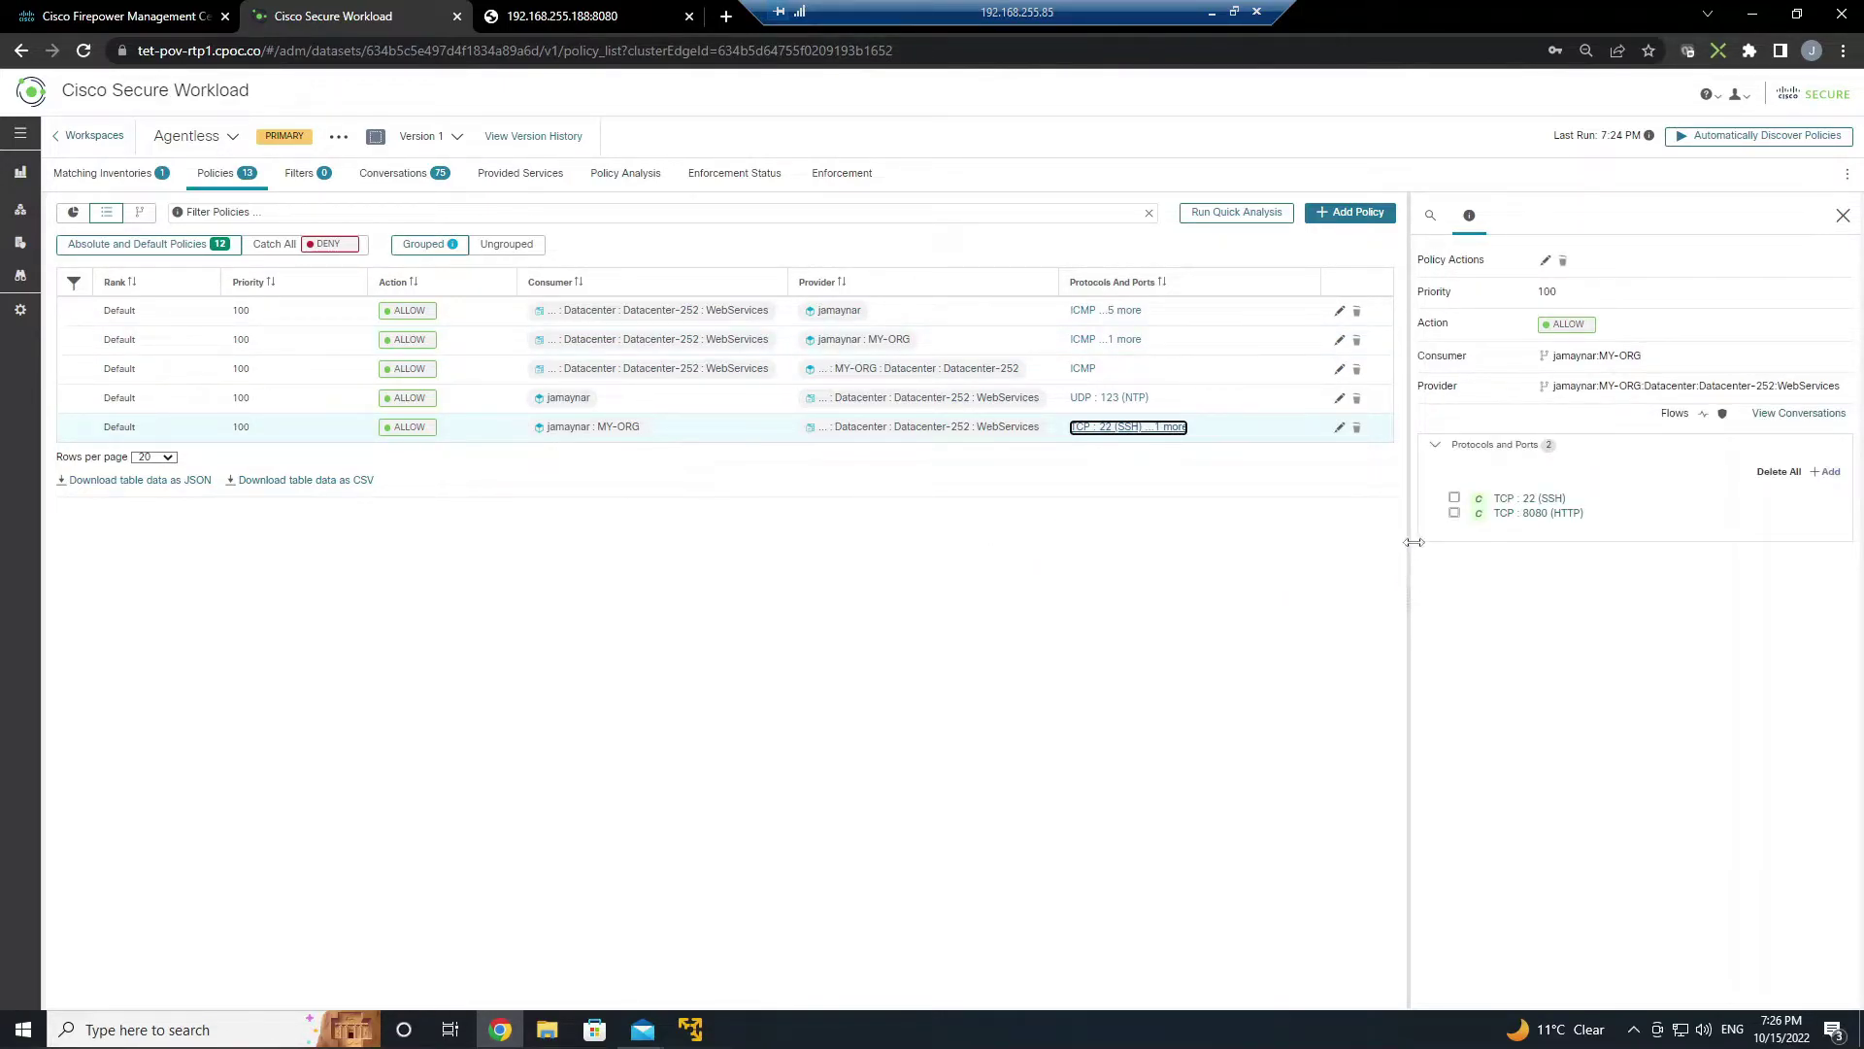
pyautogui.press('Tab')
pyautogui.click(1582, 499)
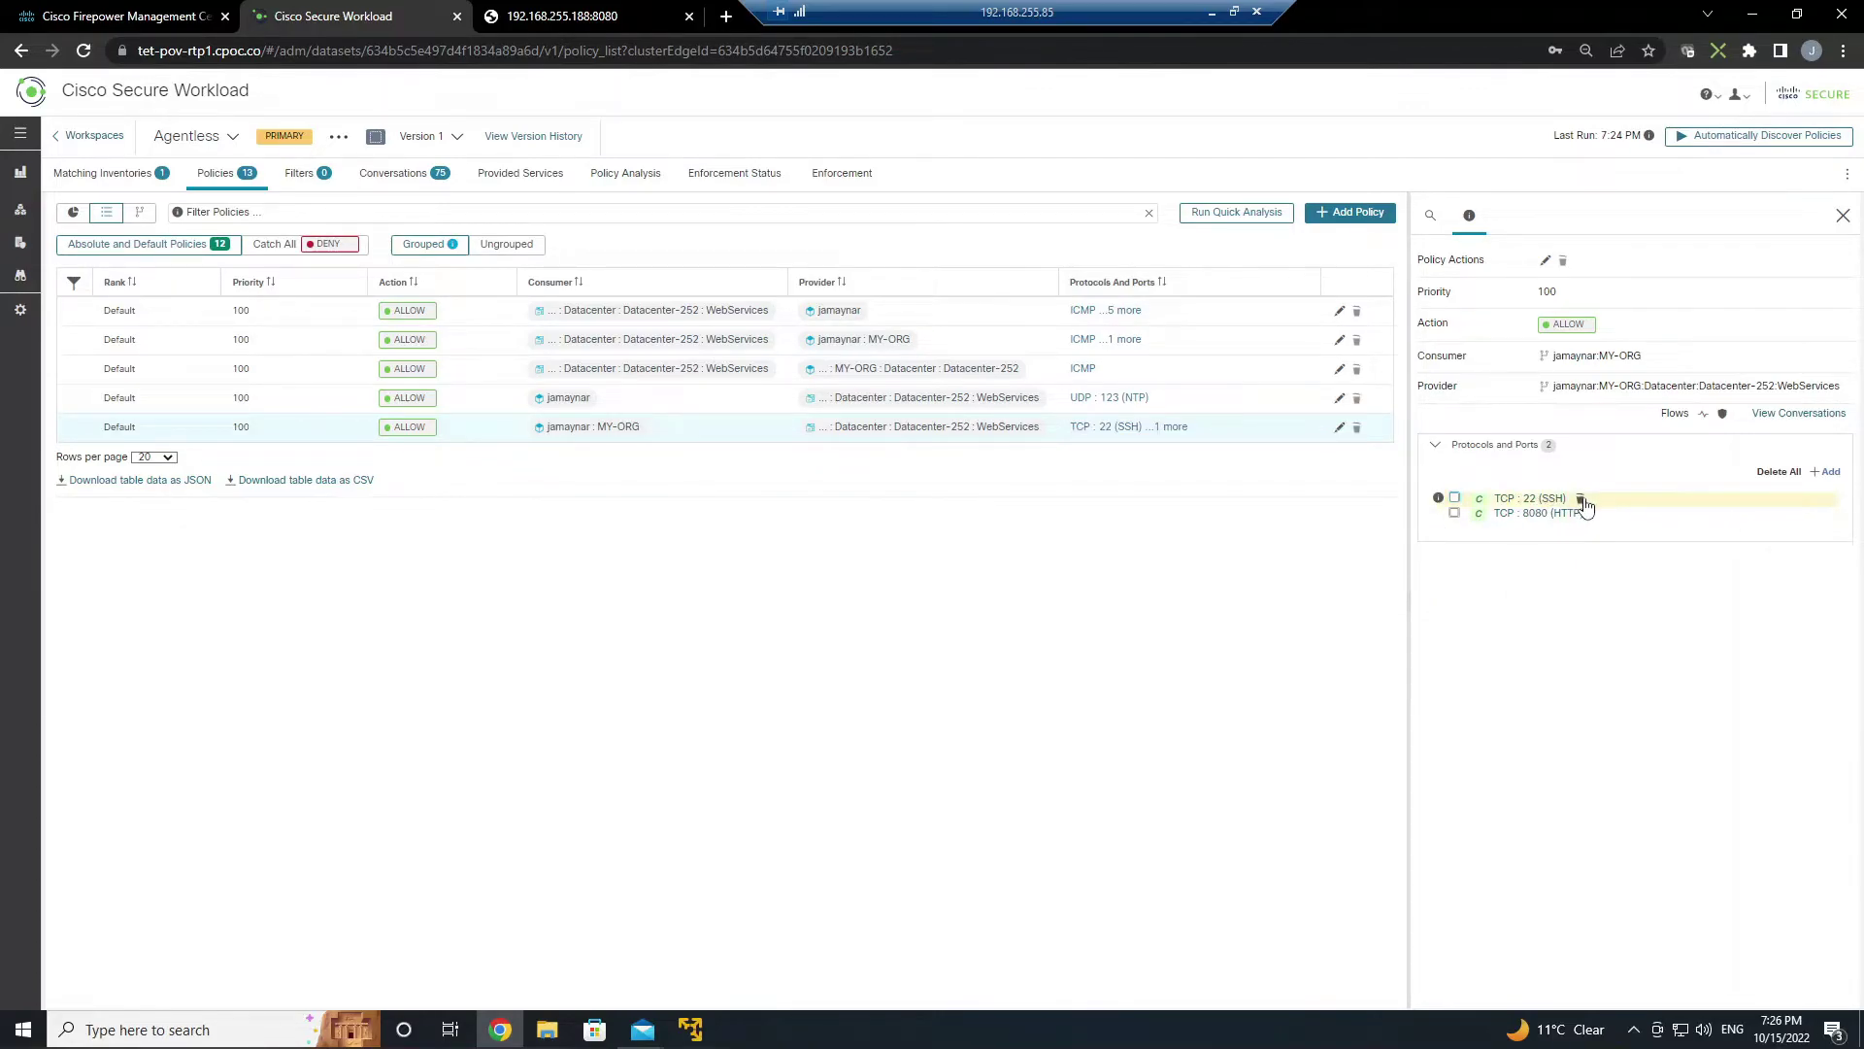
pyautogui.click(1015, 249)
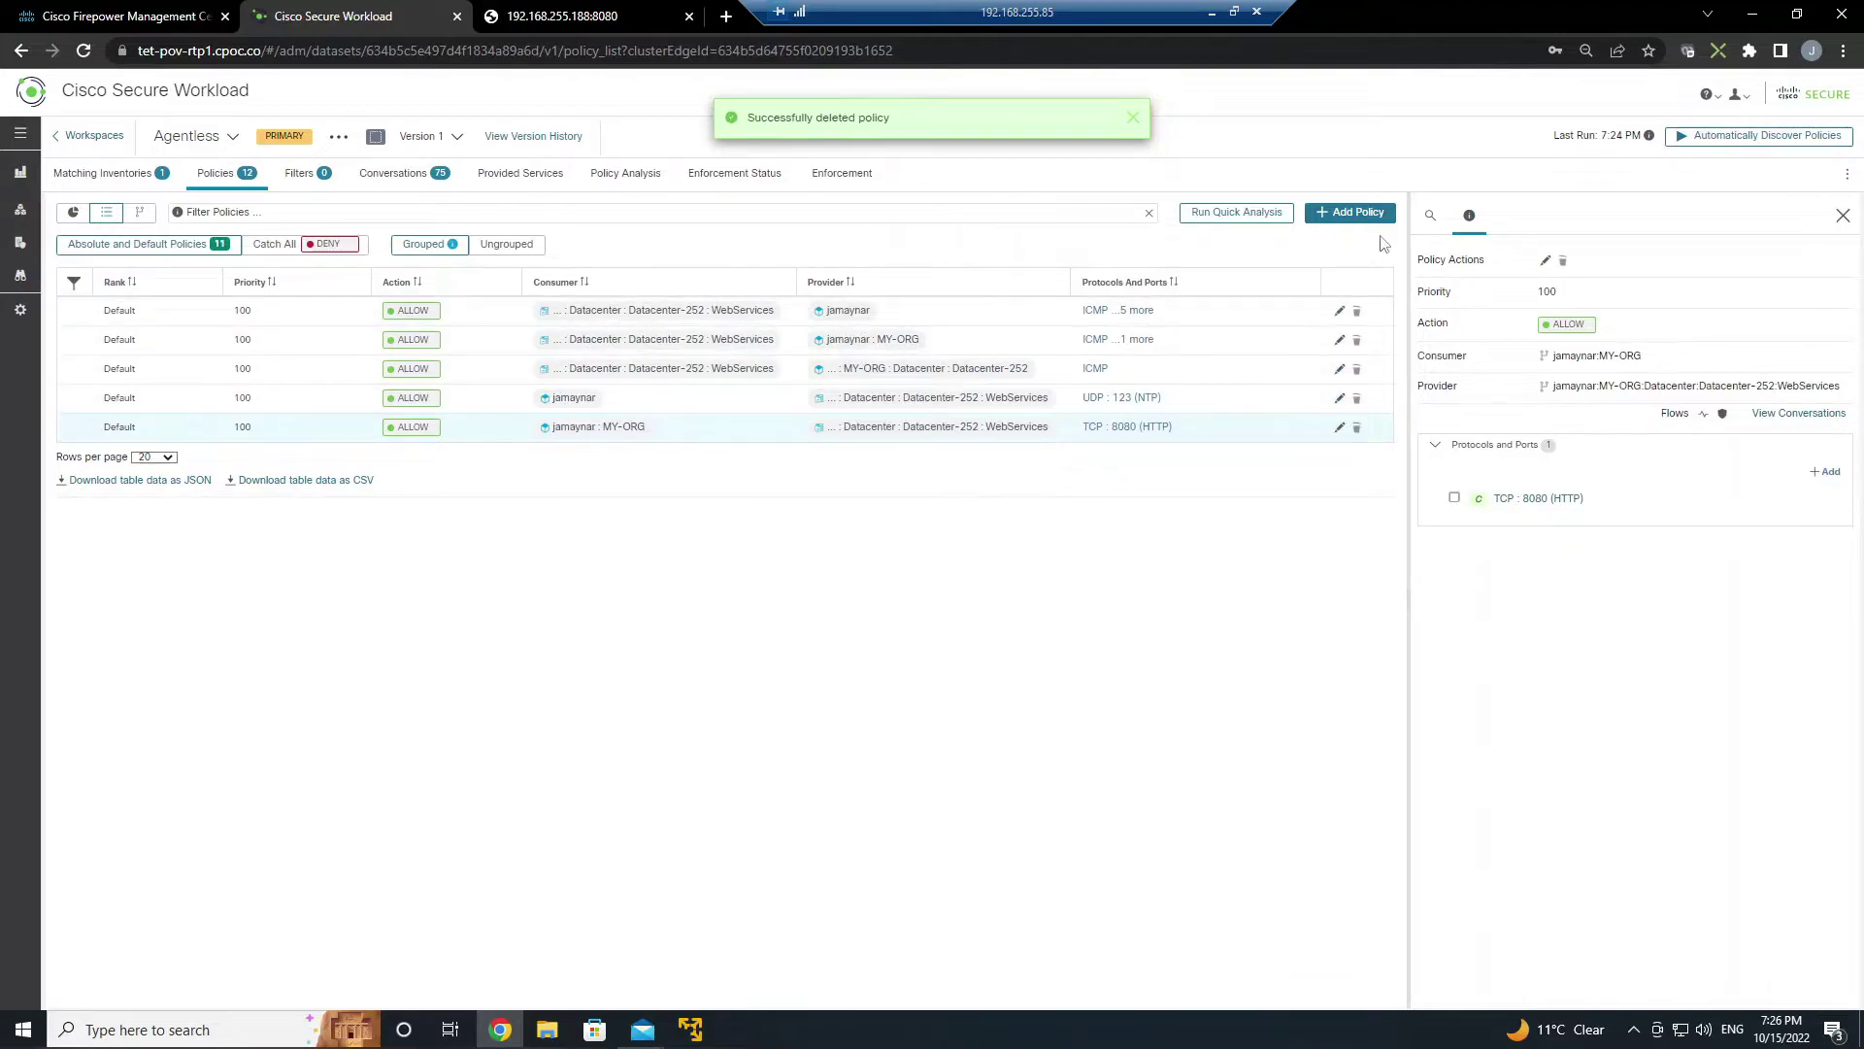
pyautogui.click(1357, 213)
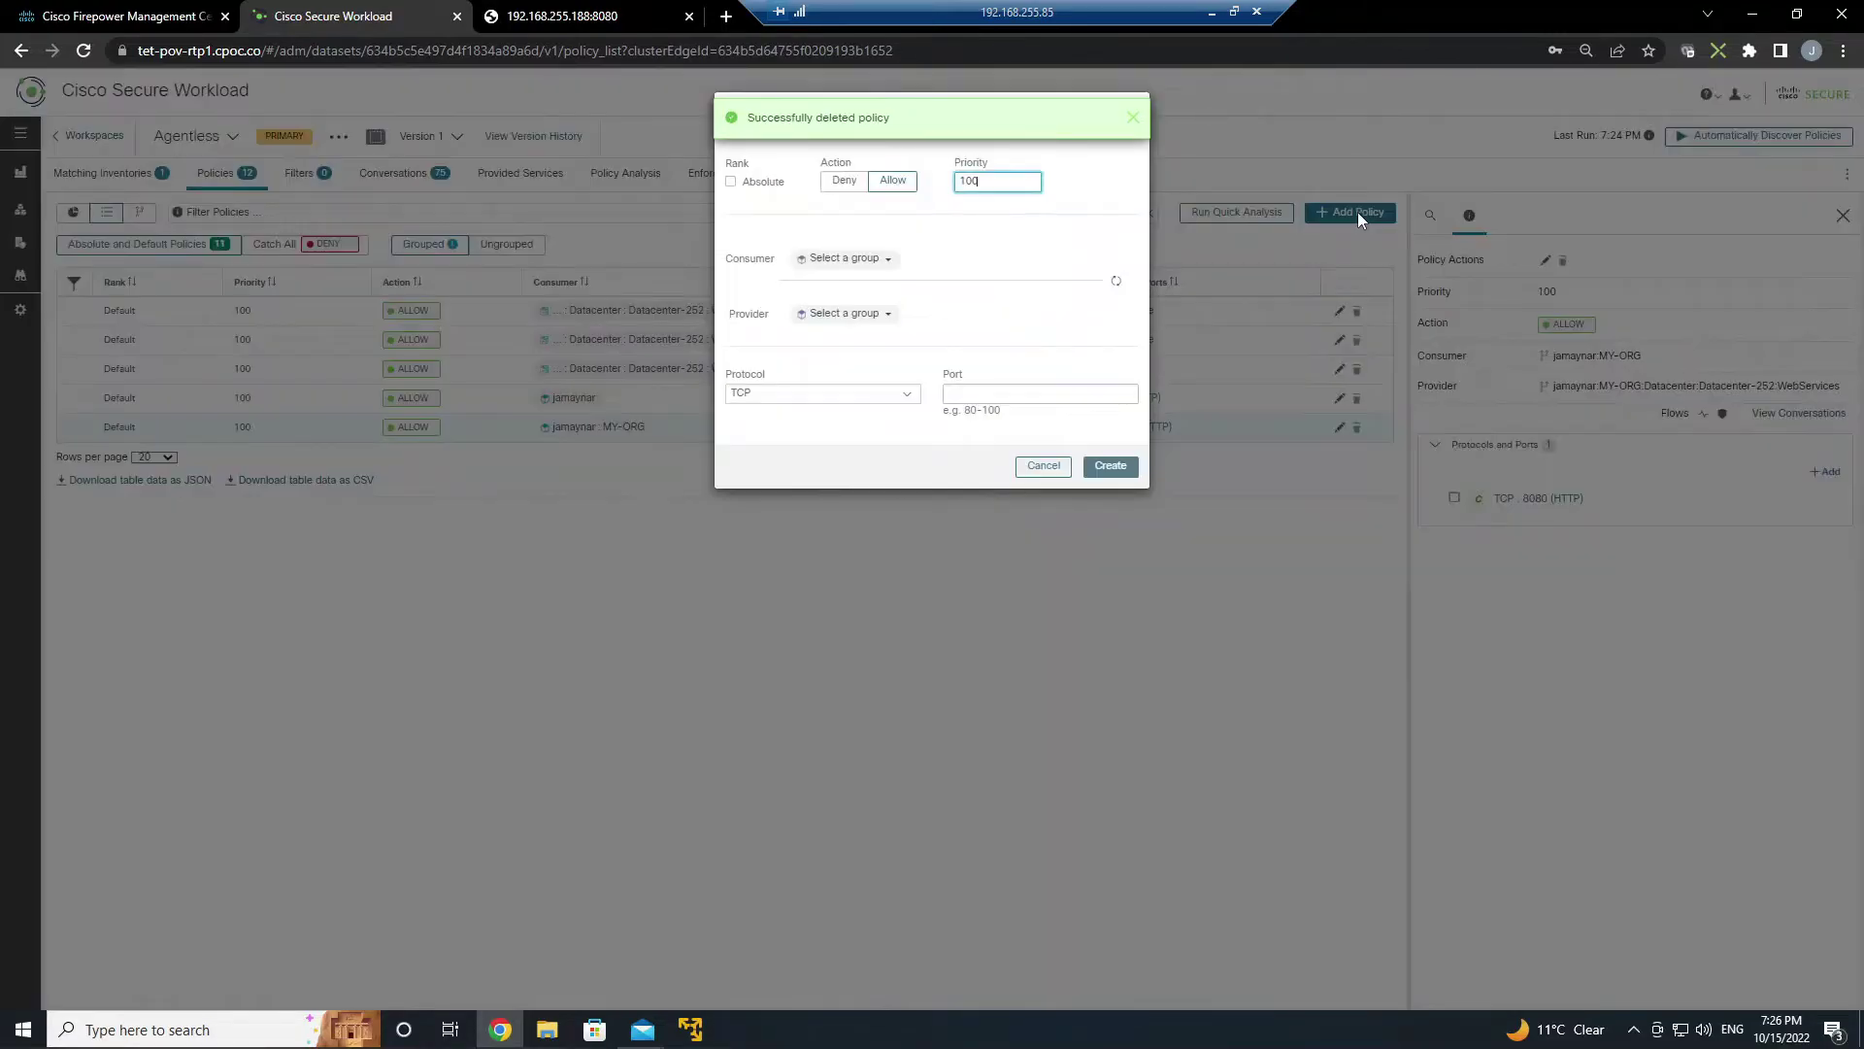
# - Create a priority-90 ALLOW policy from MGMT-ASSETS-129 to WebServices on TCP port 22
pyautogui.click(886, 259)
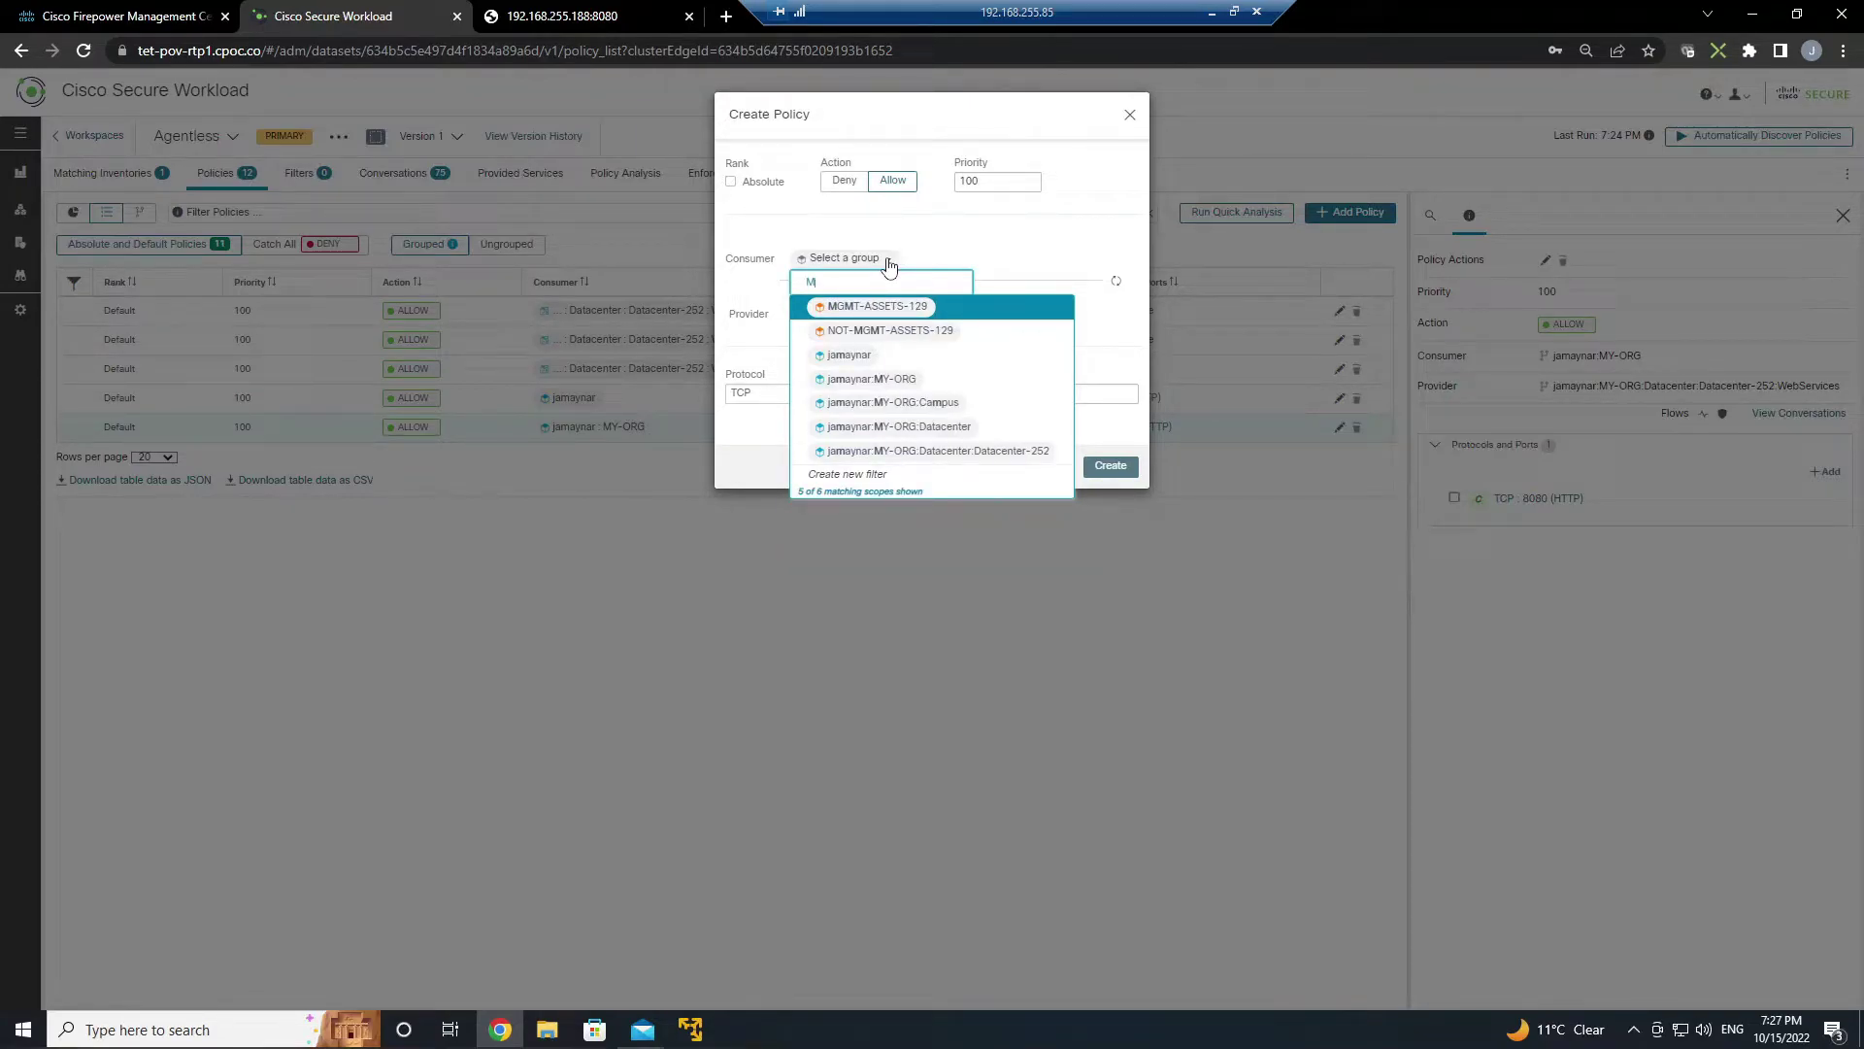
pyautogui.click(885, 306)
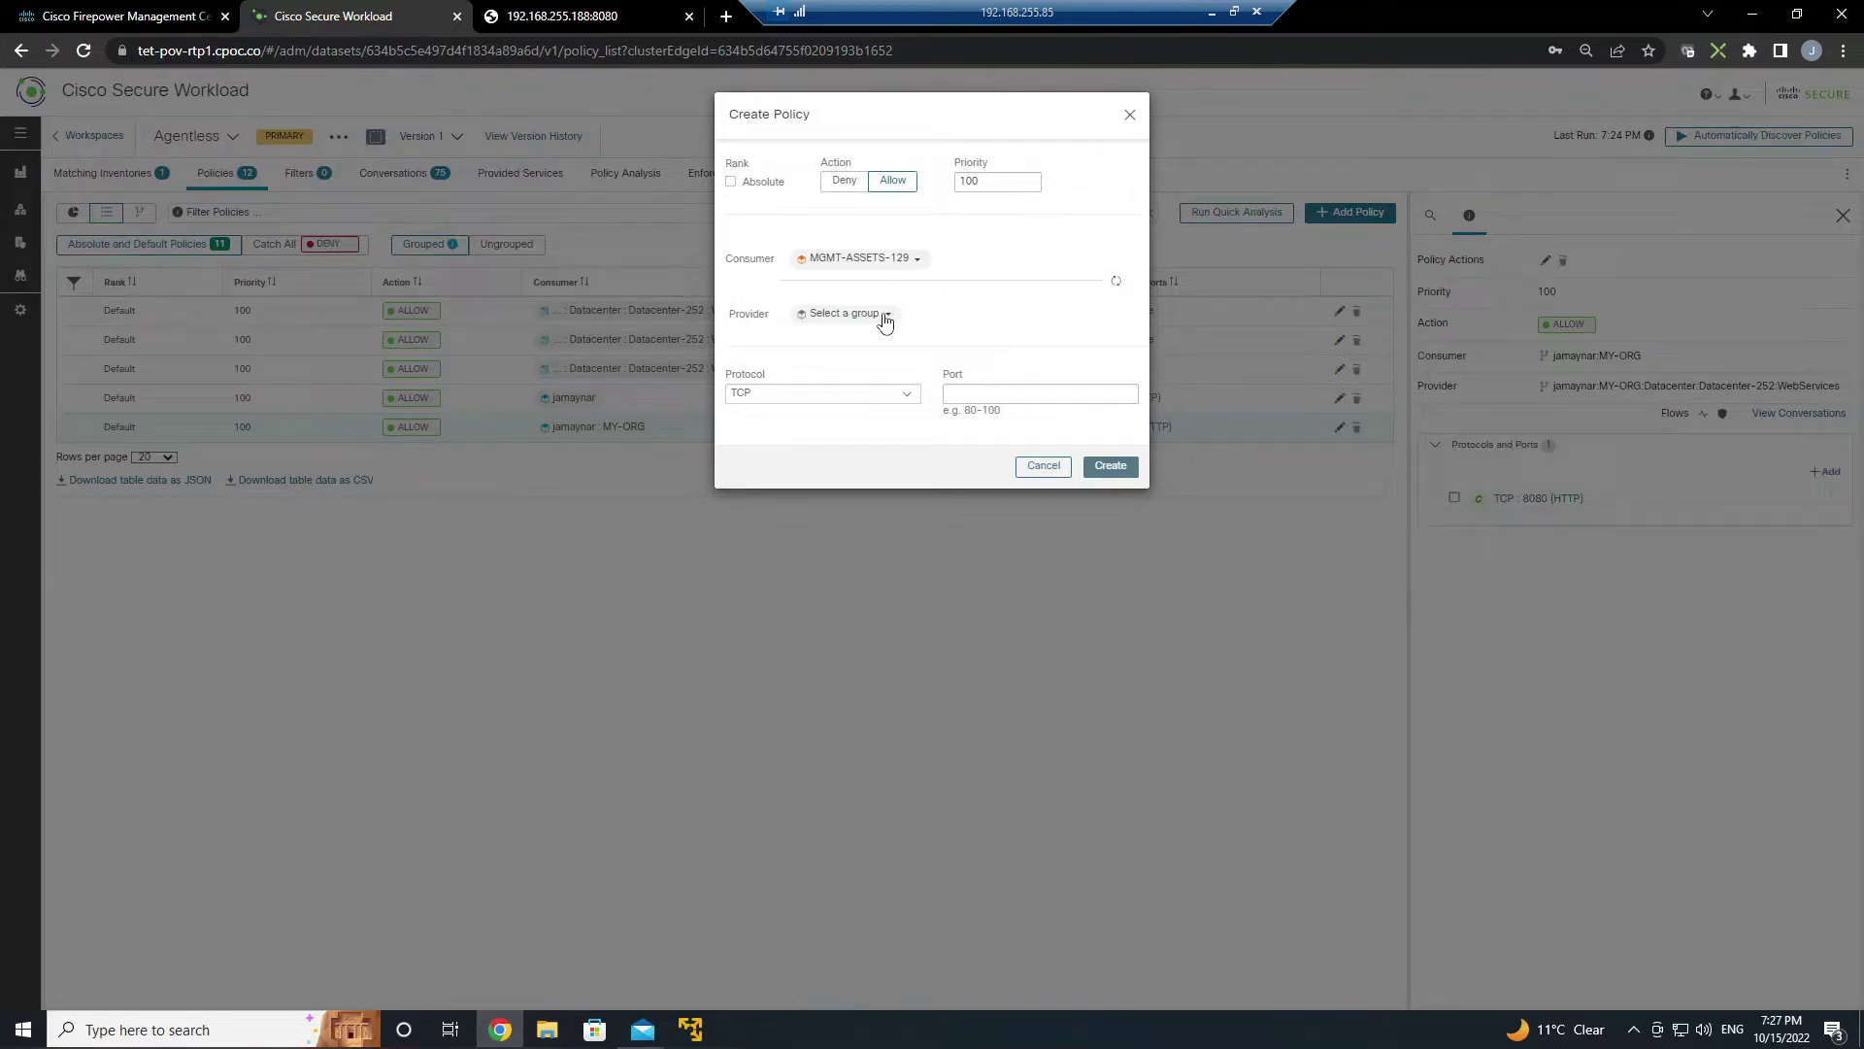
pyautogui.click(883, 316)
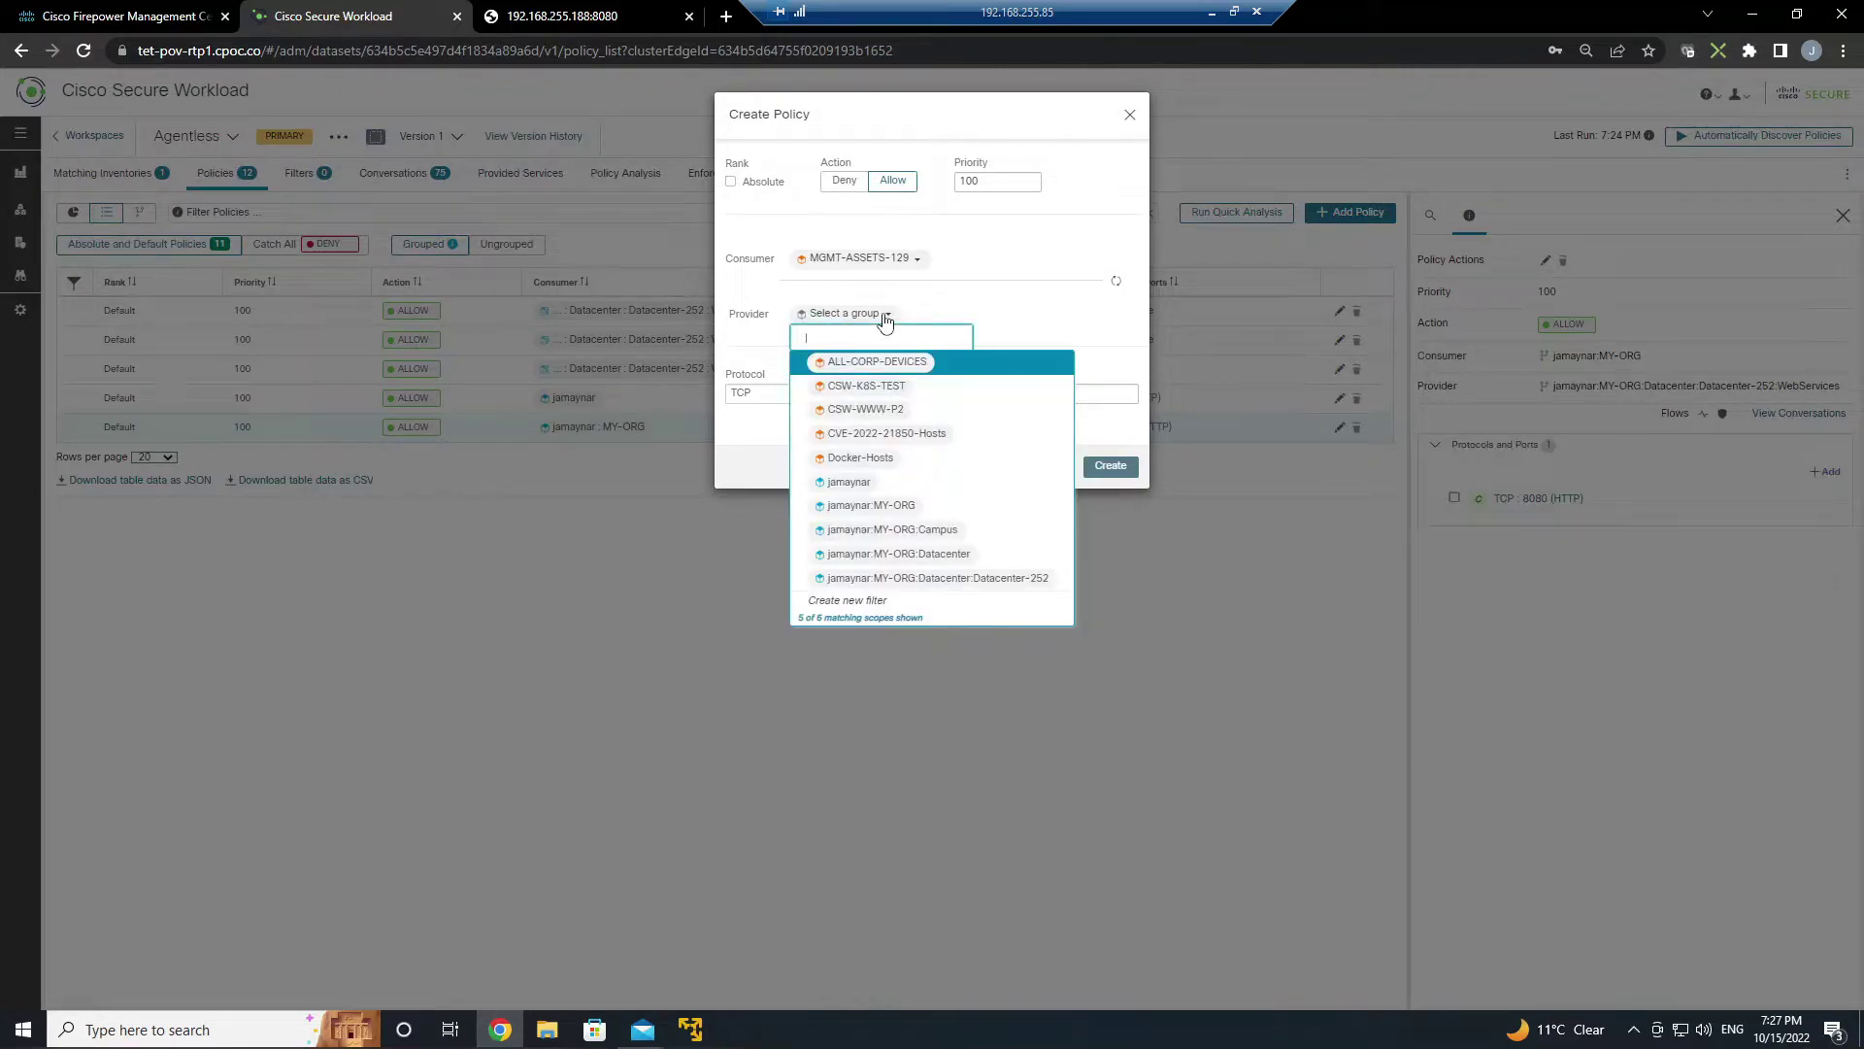
pyautogui.write('web')
pyautogui.click(913, 362)
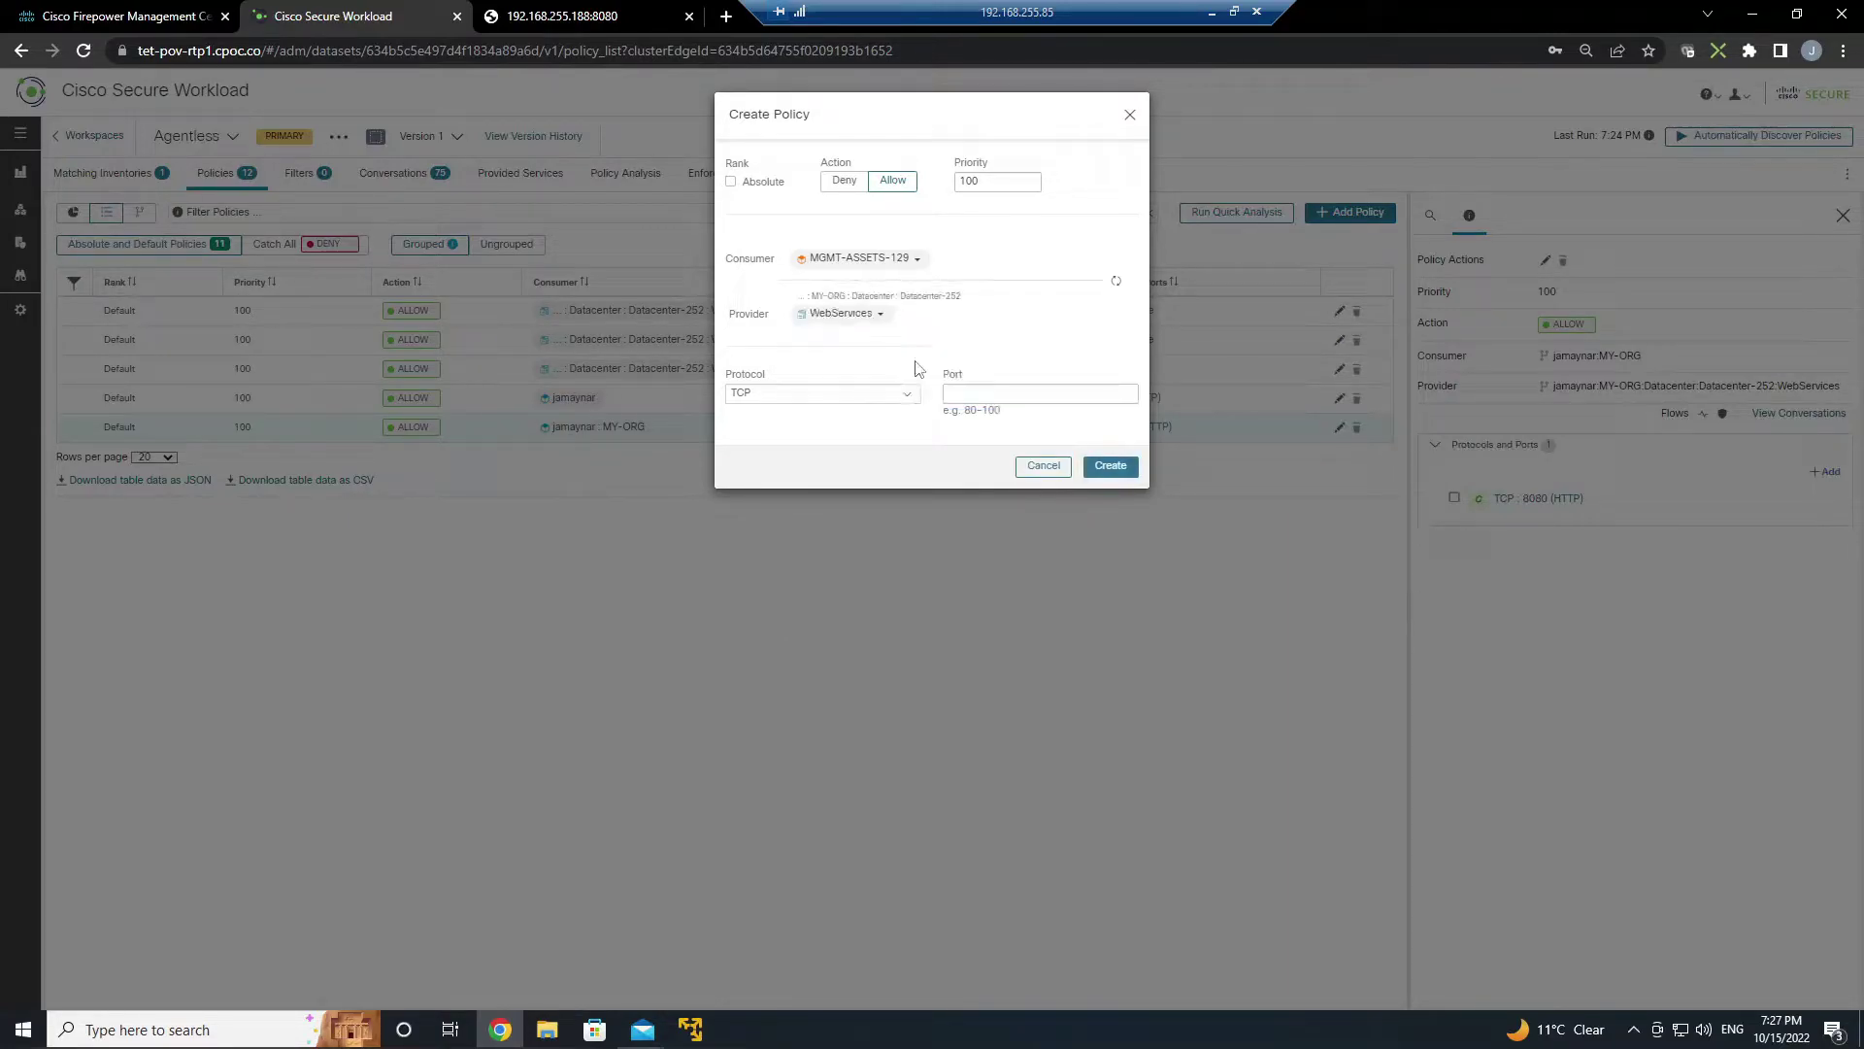
pyautogui.click(1037, 394)
pyautogui.write('22')
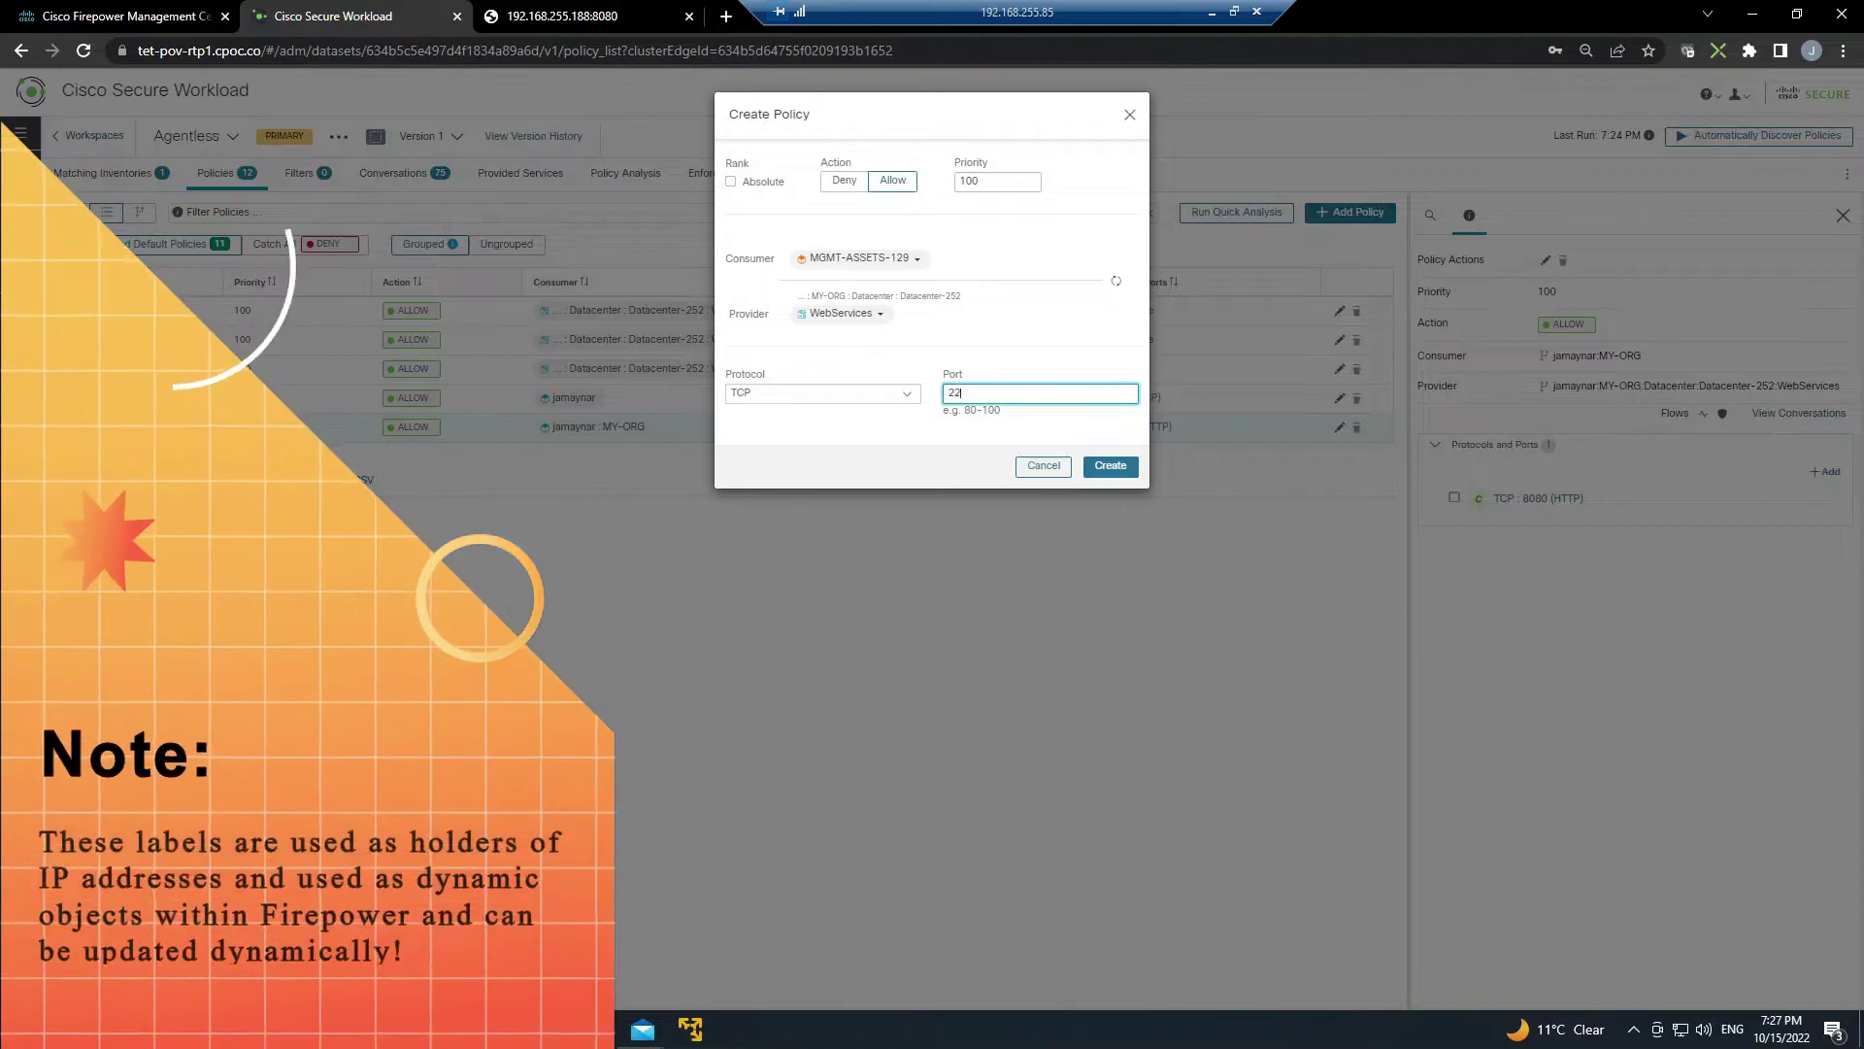
pyautogui.click(901, 185)
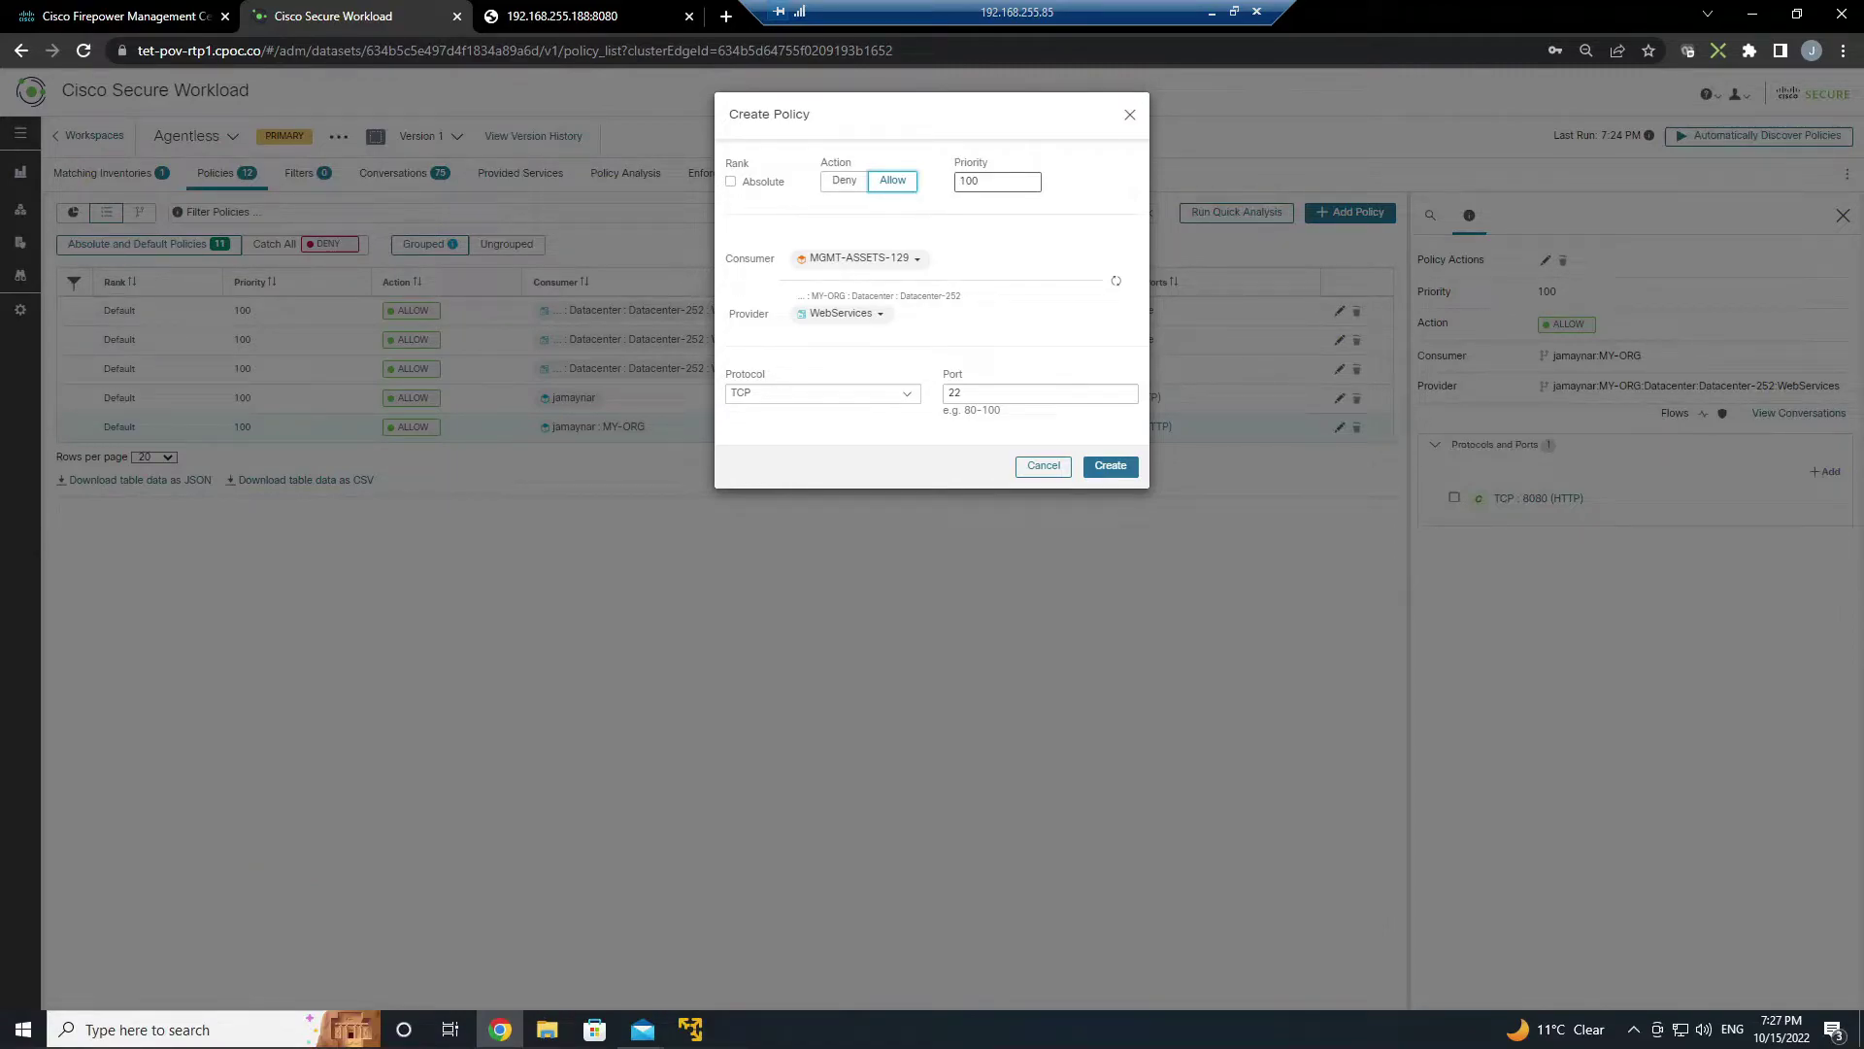
pyautogui.doubleClick(968, 181)
pyautogui.write('90')
pyautogui.click(1108, 470)
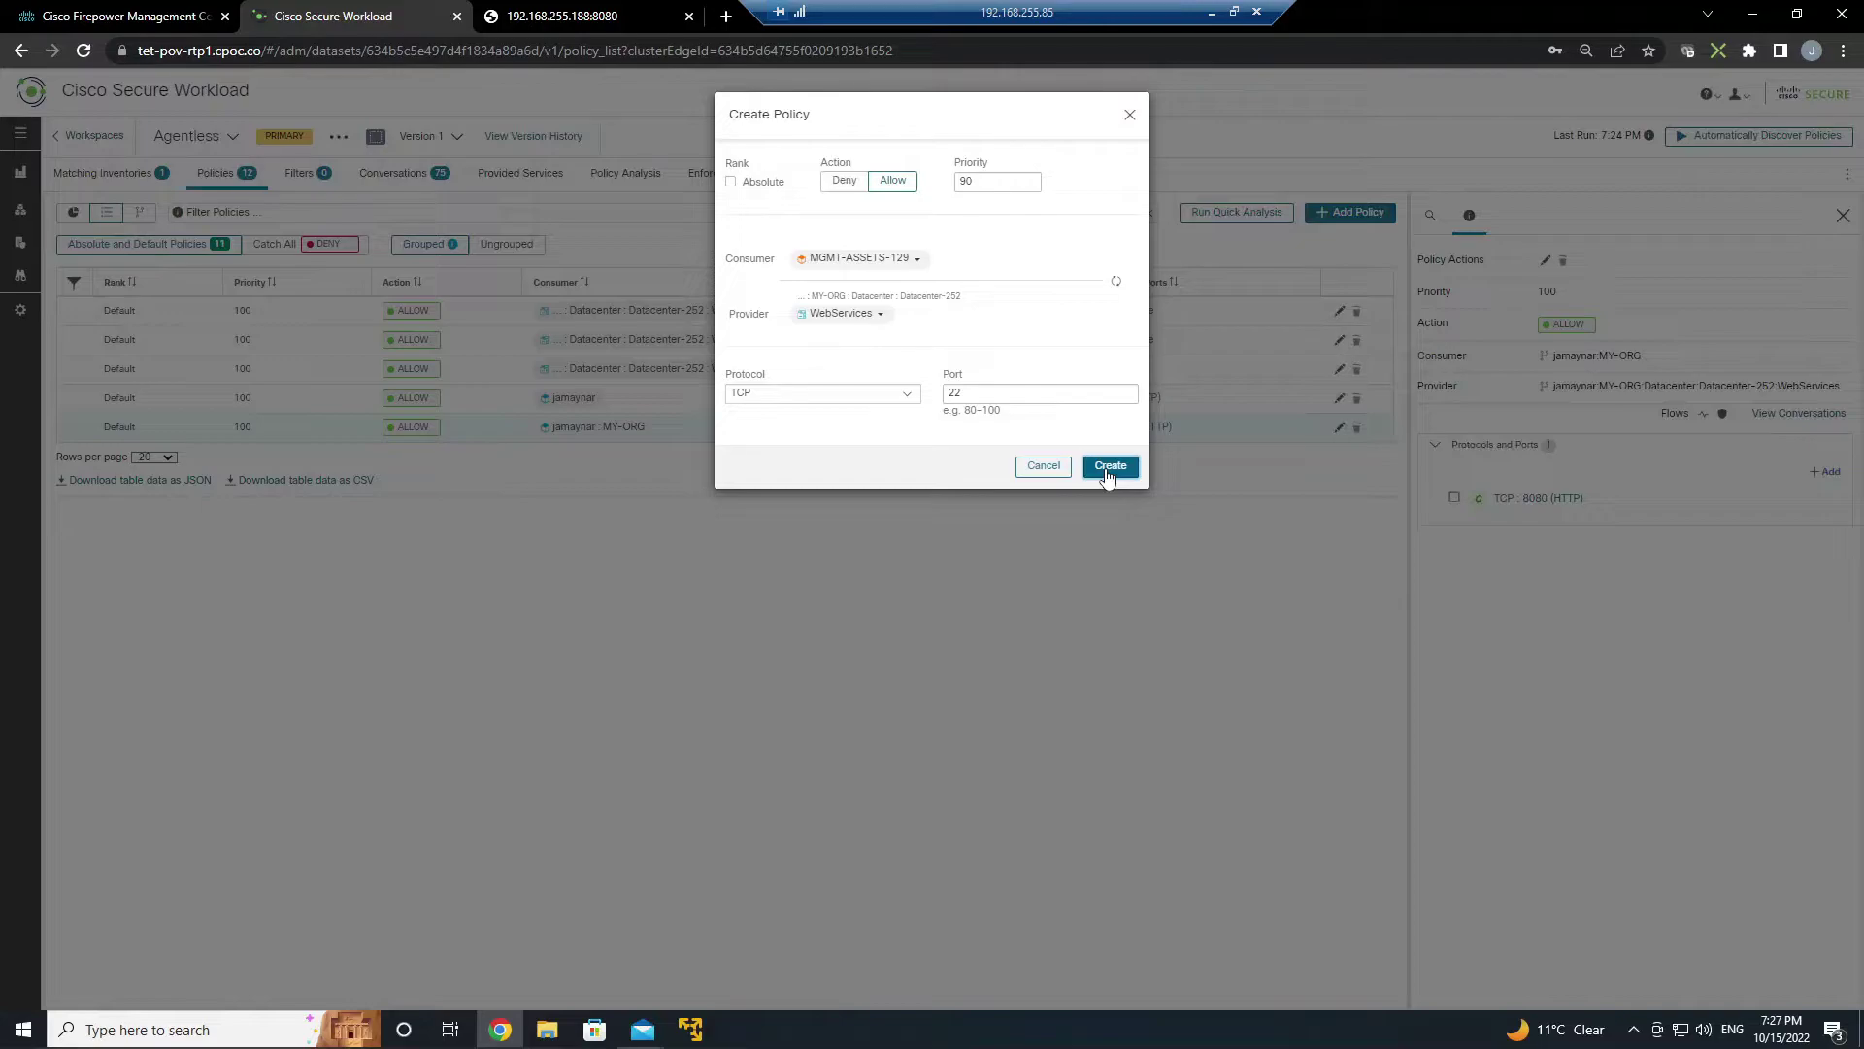
pyautogui.click(1107, 474)
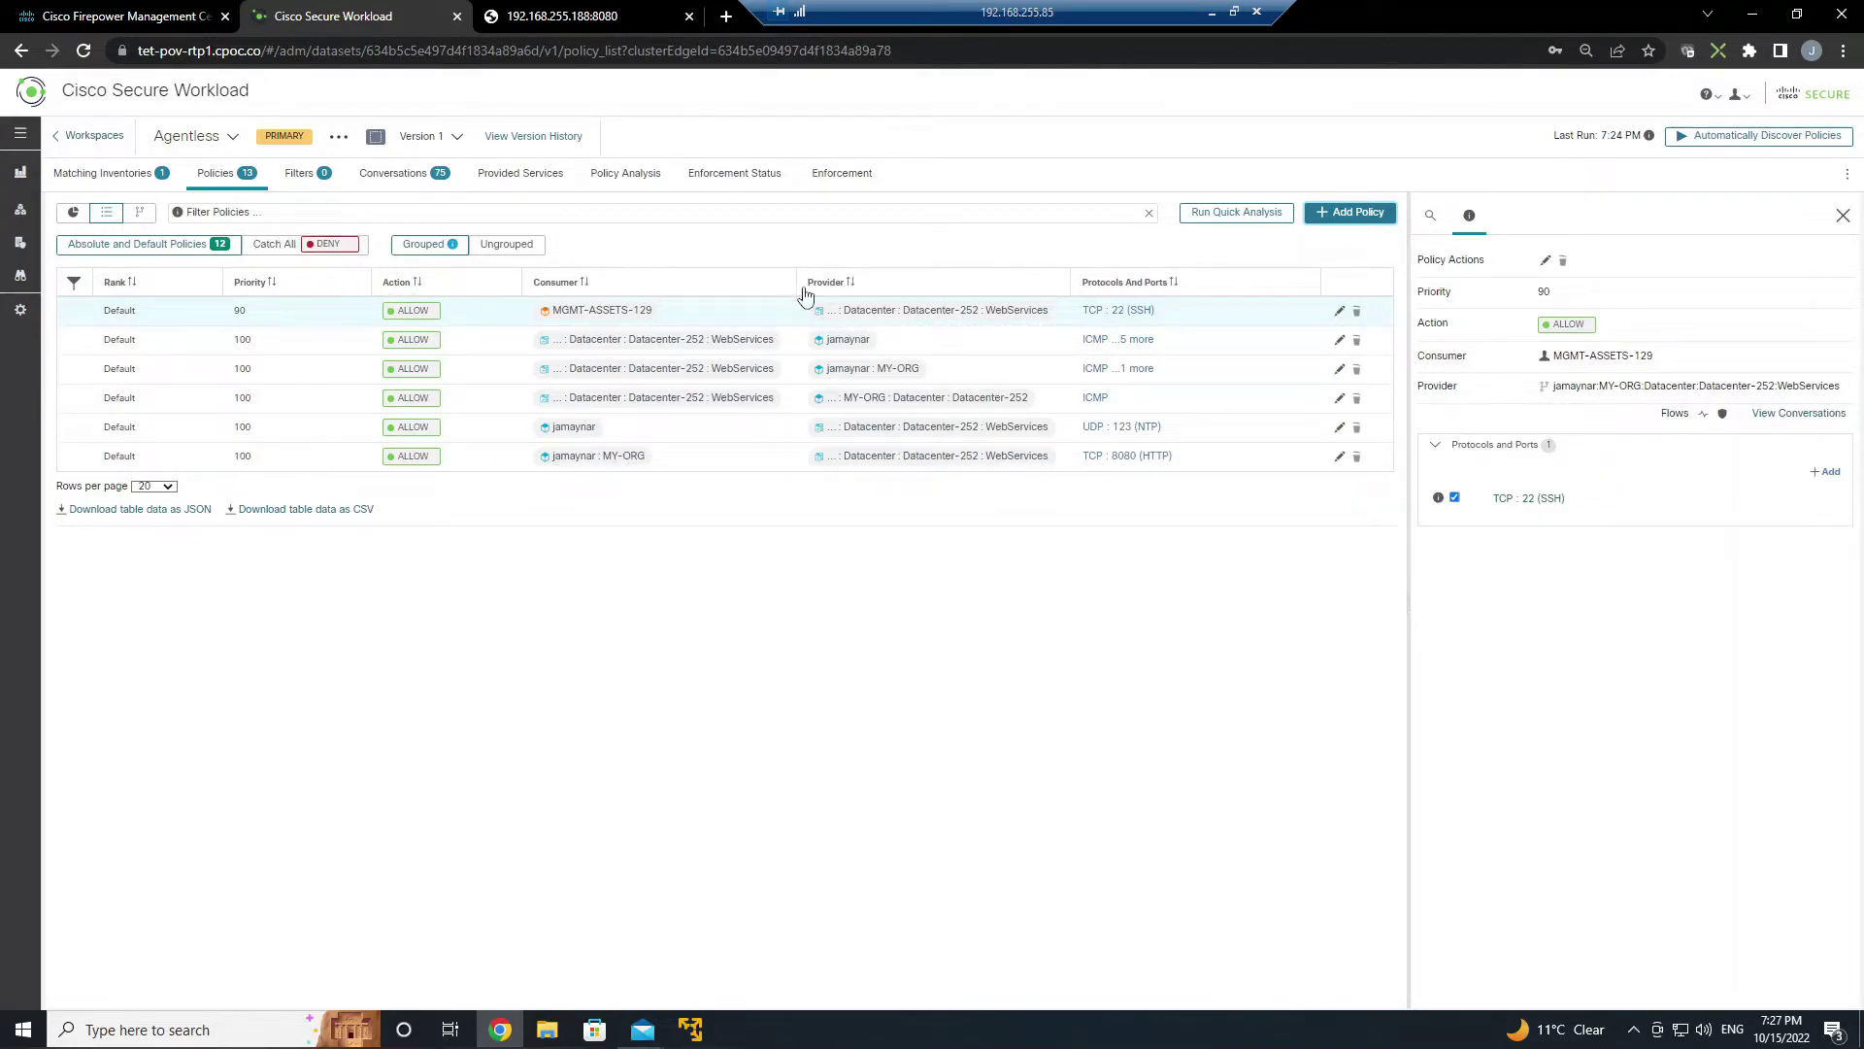
pyautogui.click(852, 182)
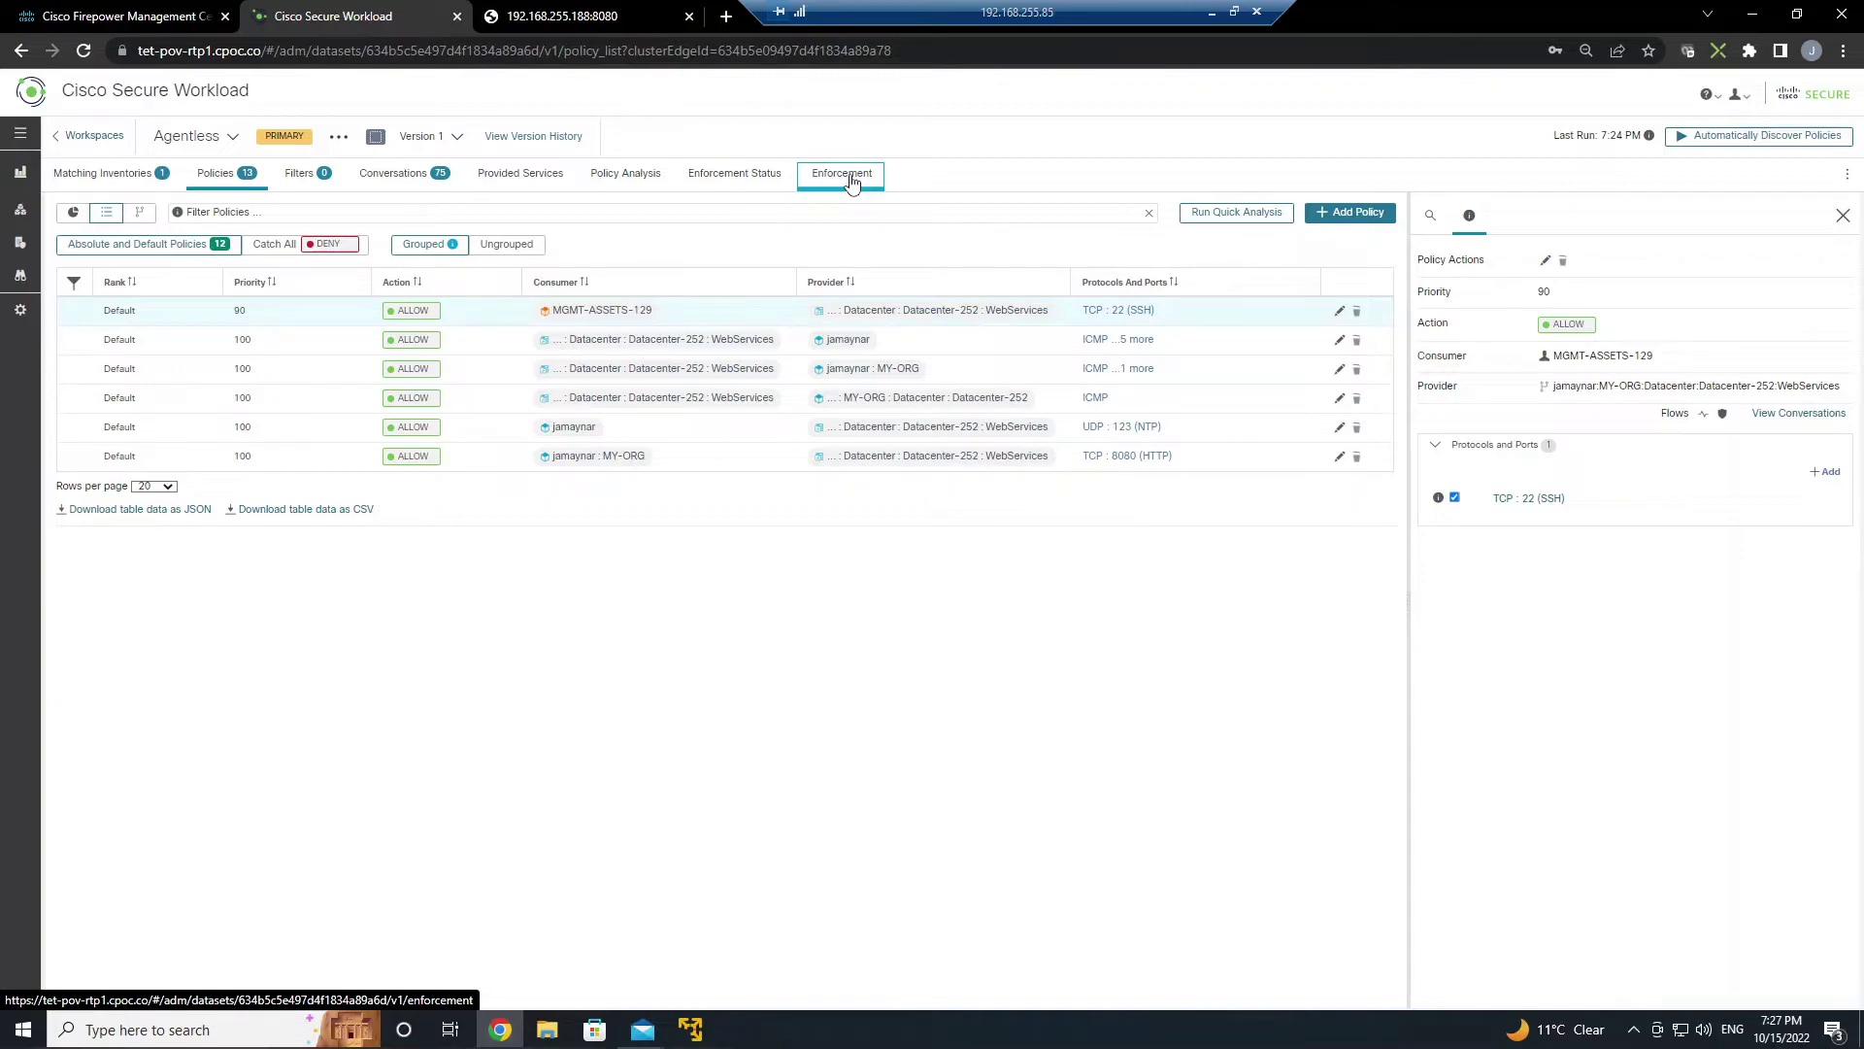
# - Start enforcing the workspace policies and step past the update review and impacted-workloads pages
pyautogui.click(852, 183)
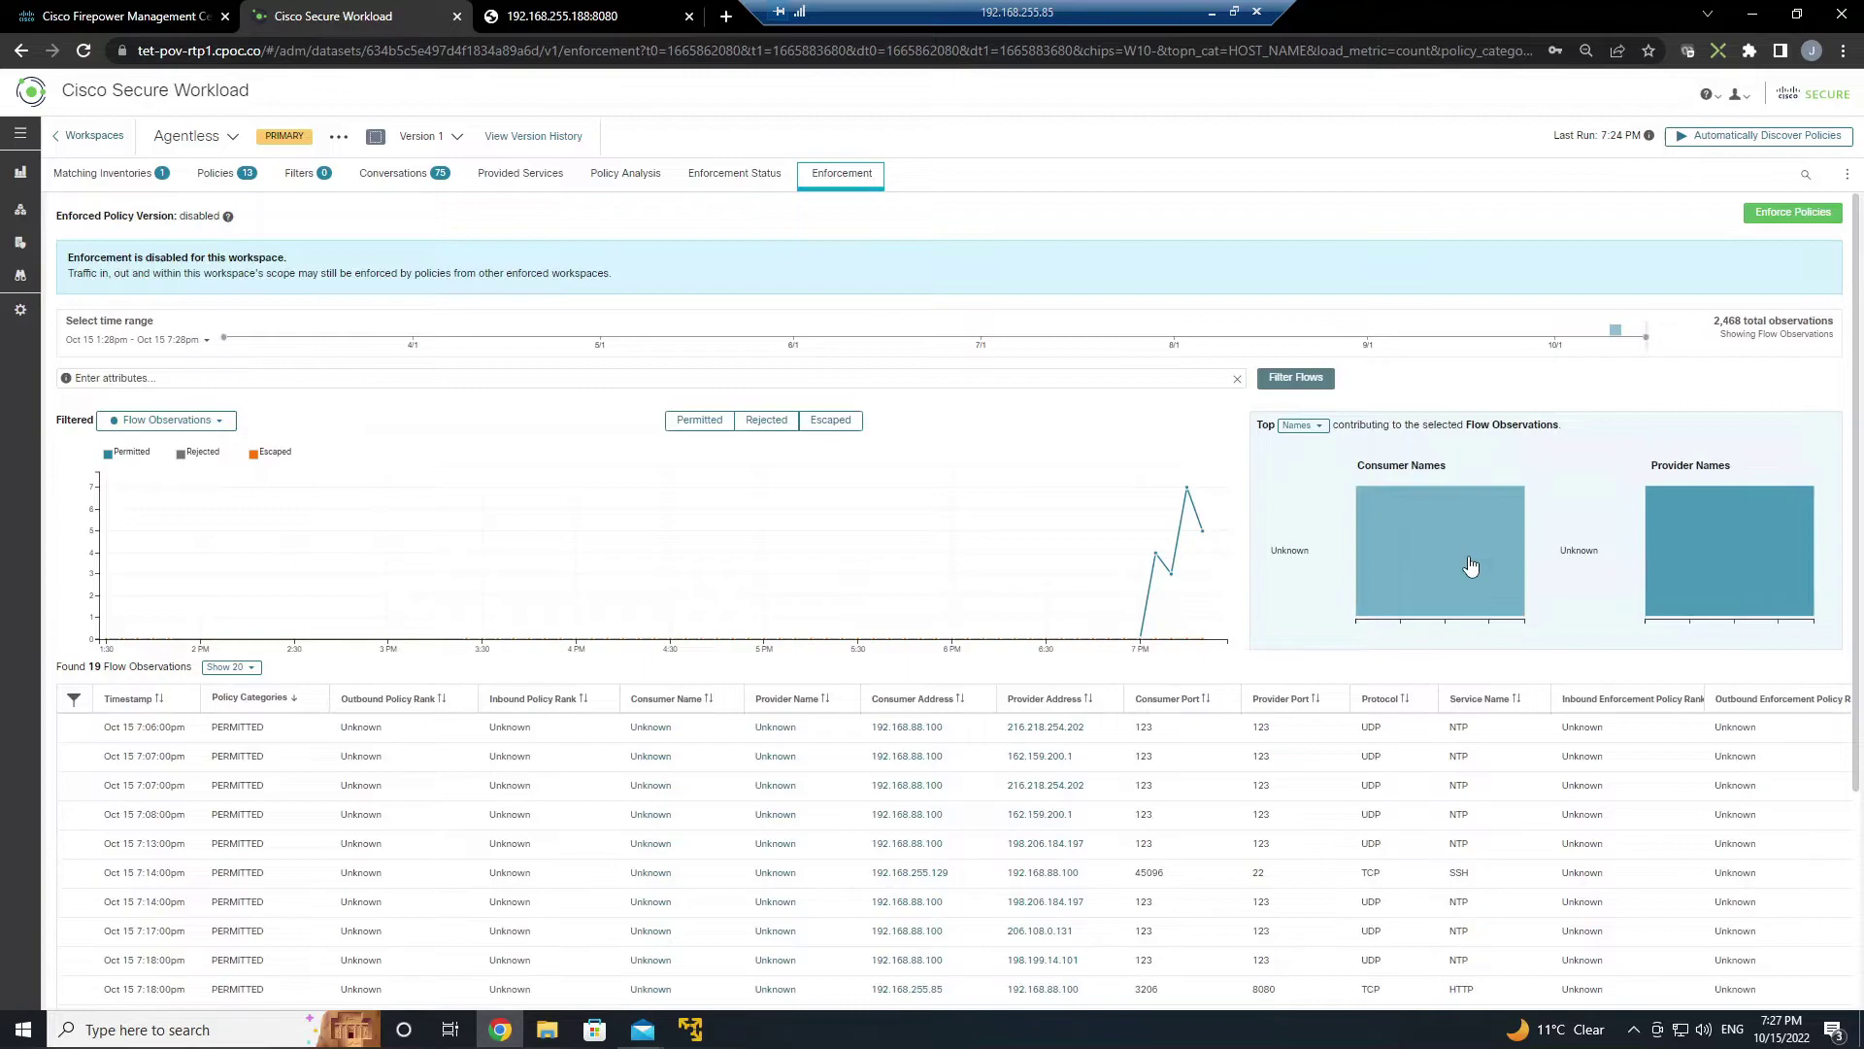
pyautogui.click(1797, 214)
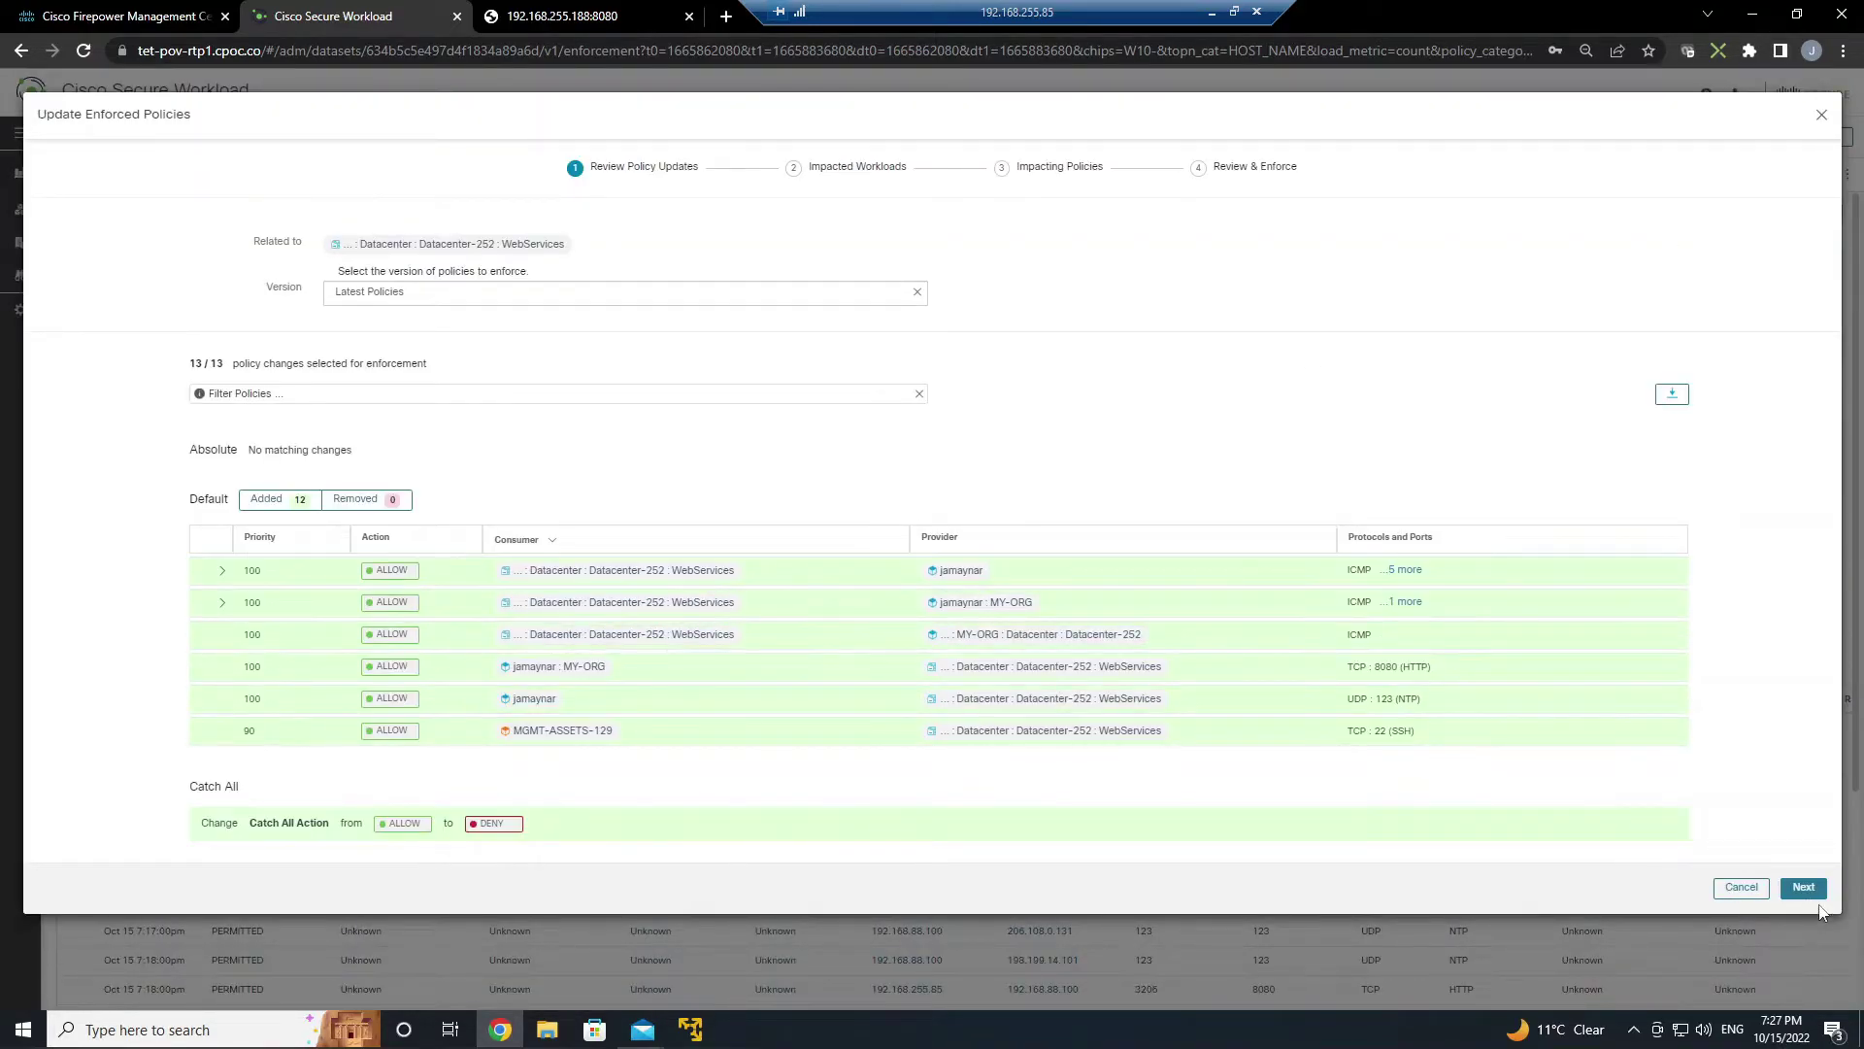
pyautogui.click(1804, 890)
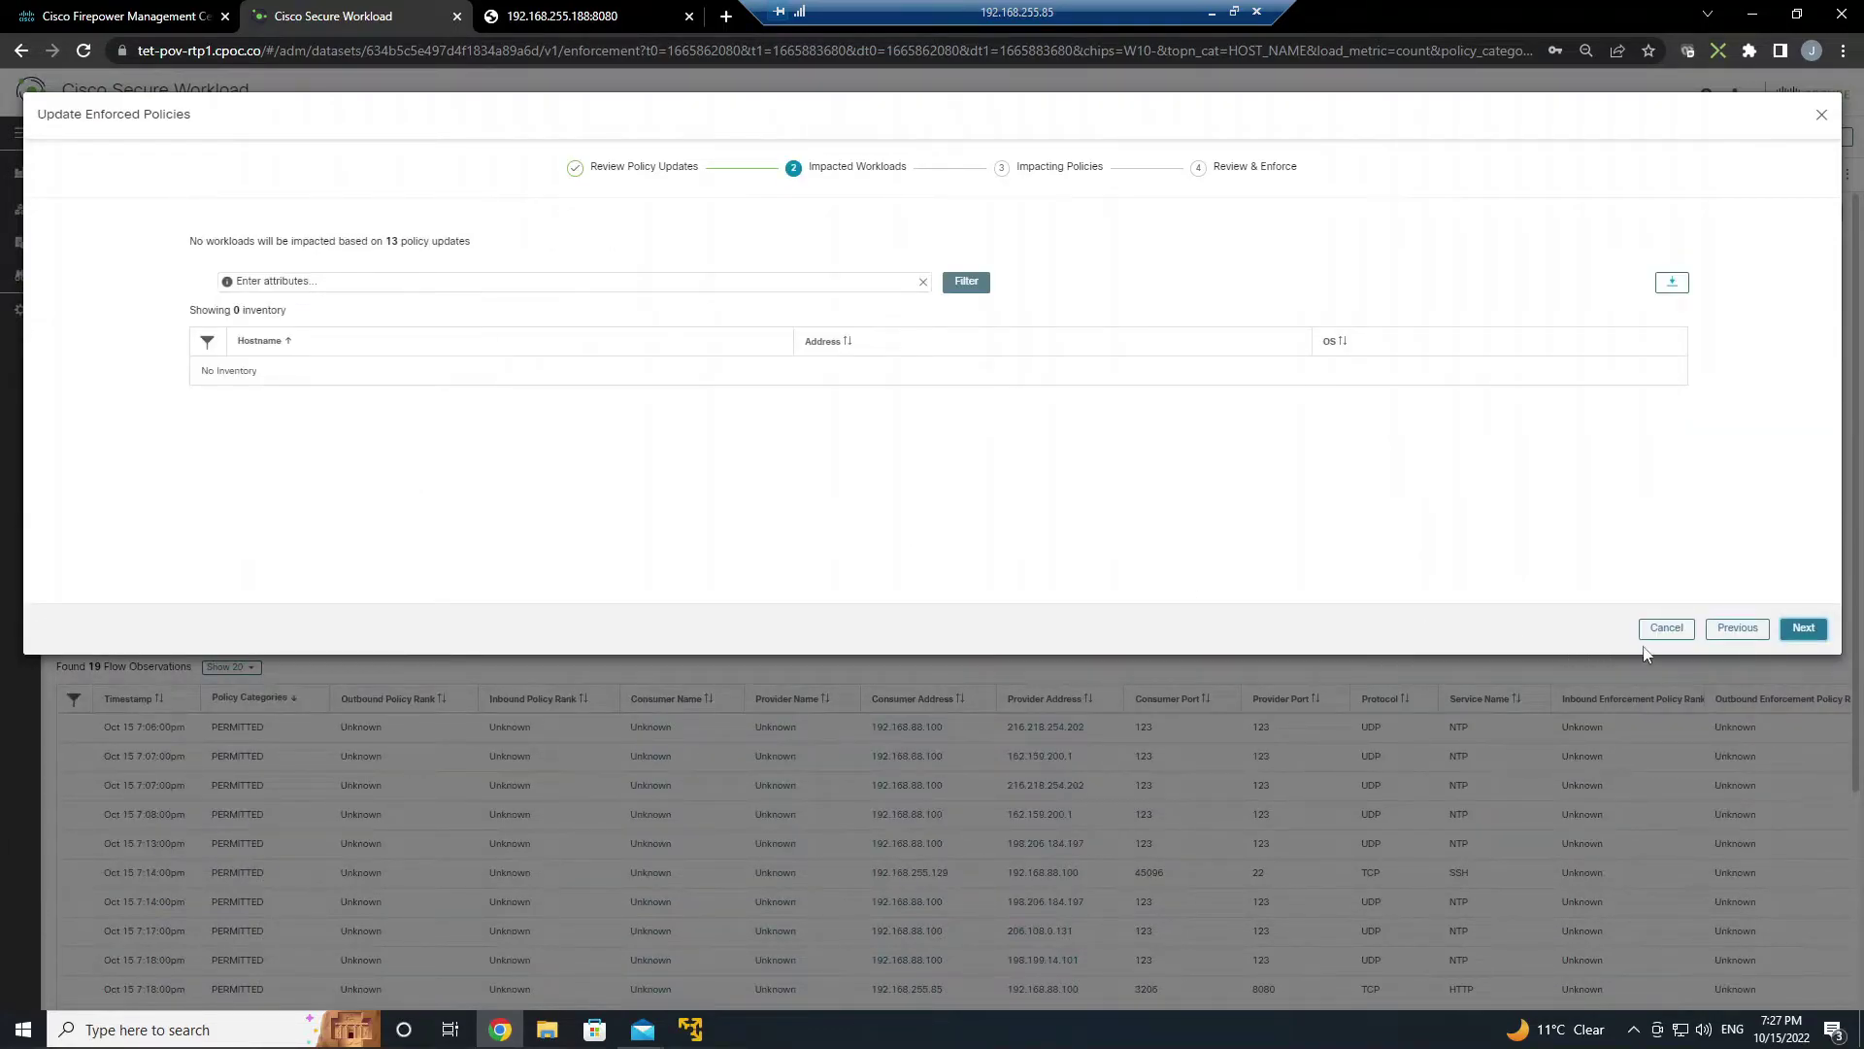
pyautogui.click(1800, 629)
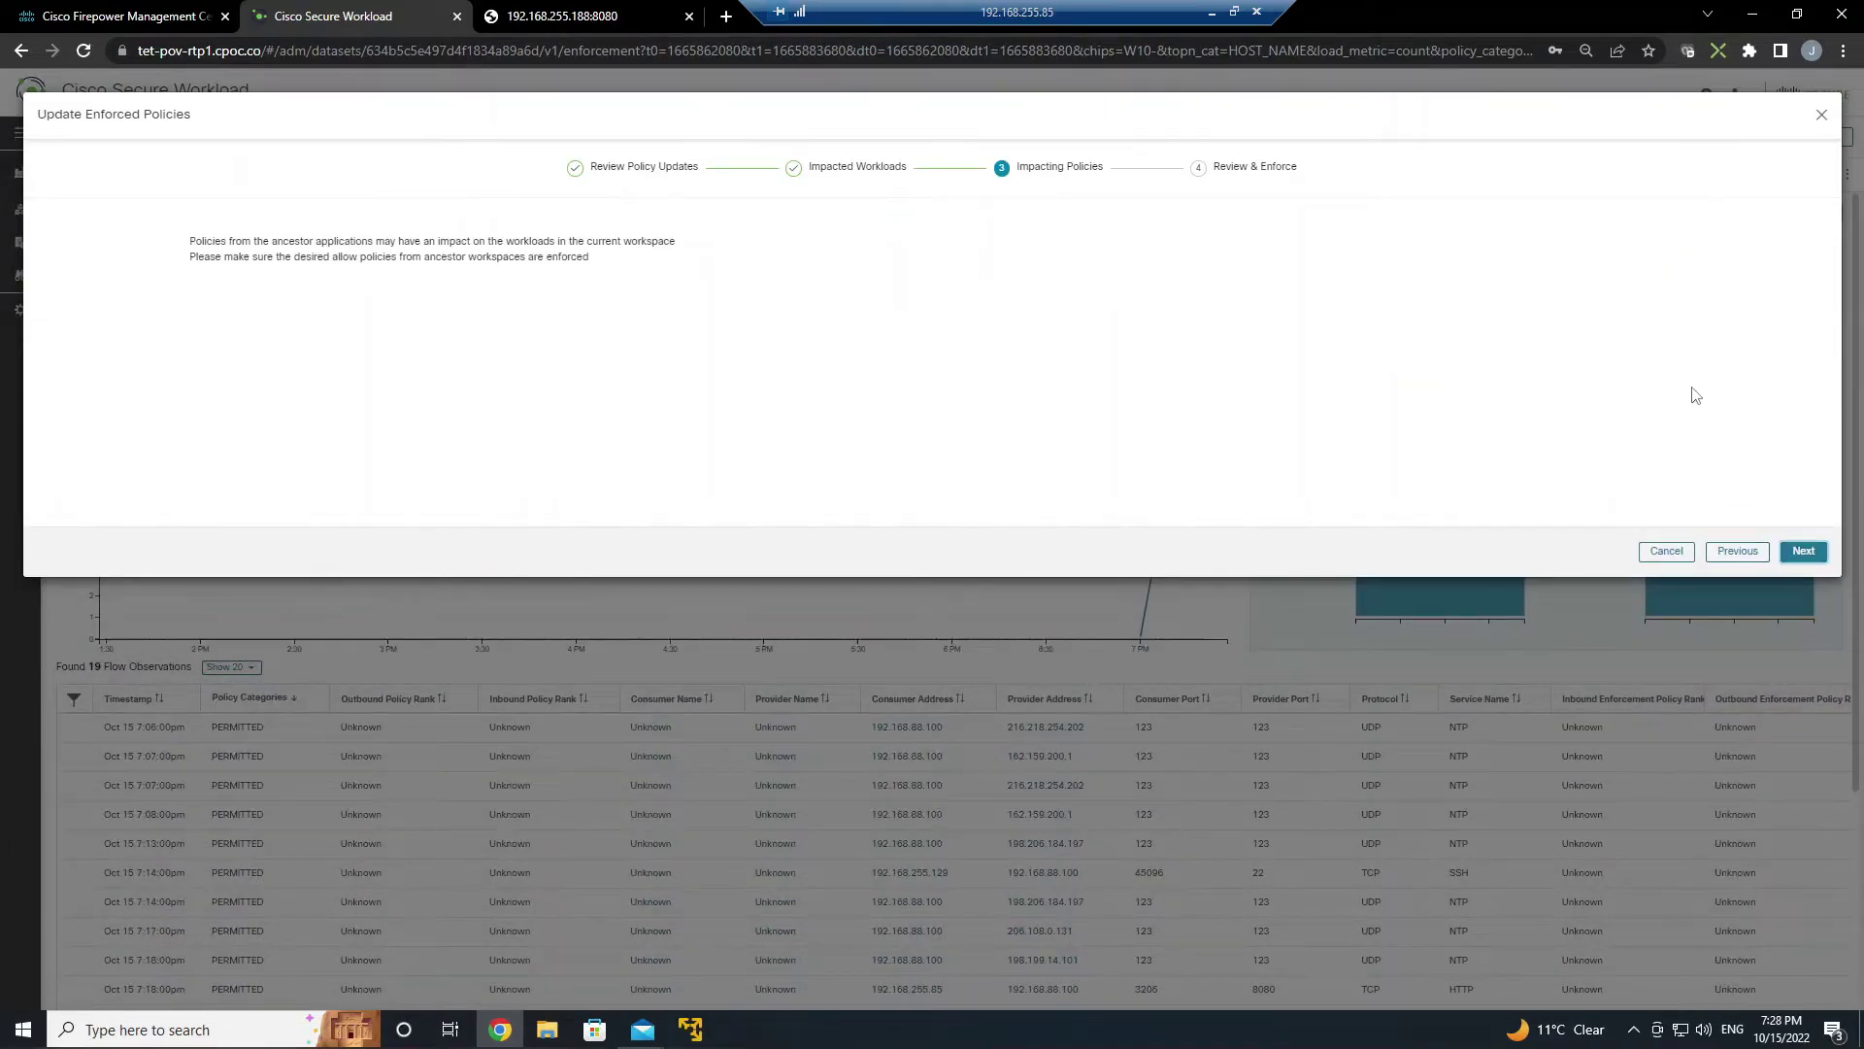
pyautogui.click(1803, 552)
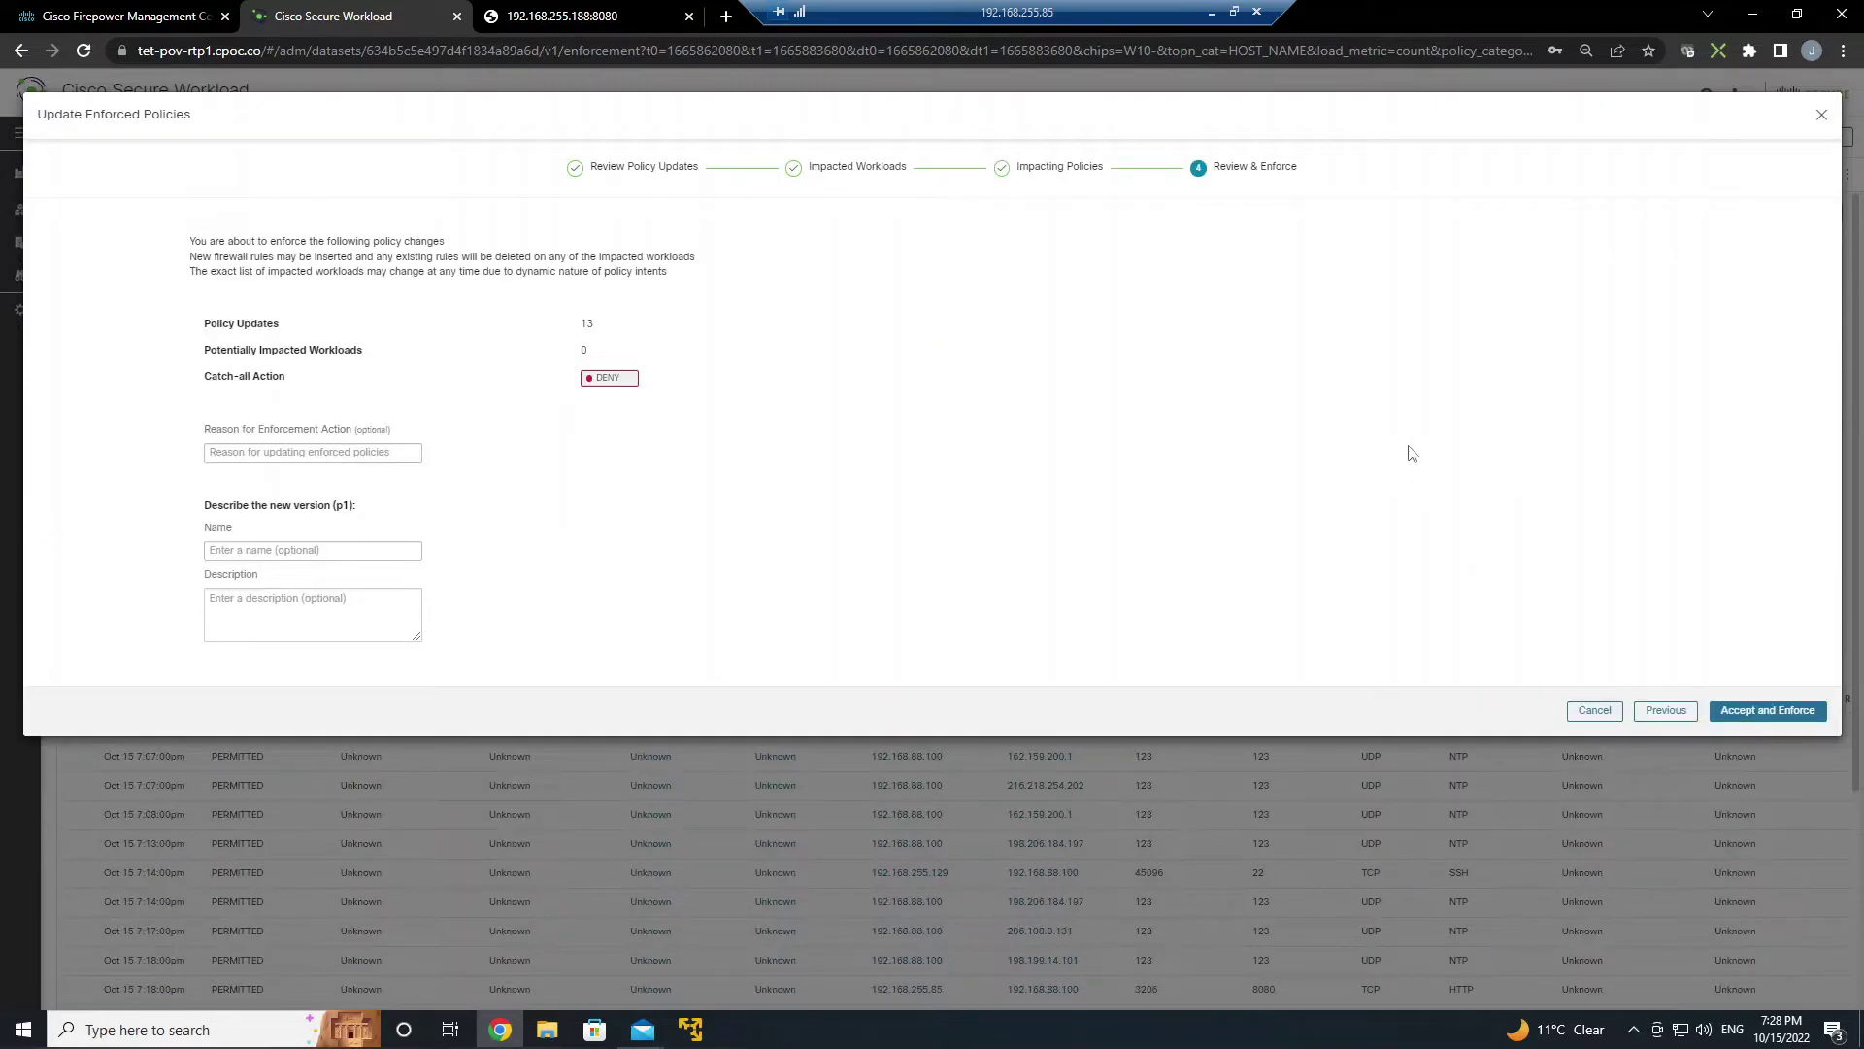
# - Enter the enforcement reason ending in '+ADM Policies' and enforce the policies as version p1
pyautogui.click(268, 451)
pyautogui.write('Agentless-Restrict-SSH-MGMT')
pyautogui.write('+ADM')
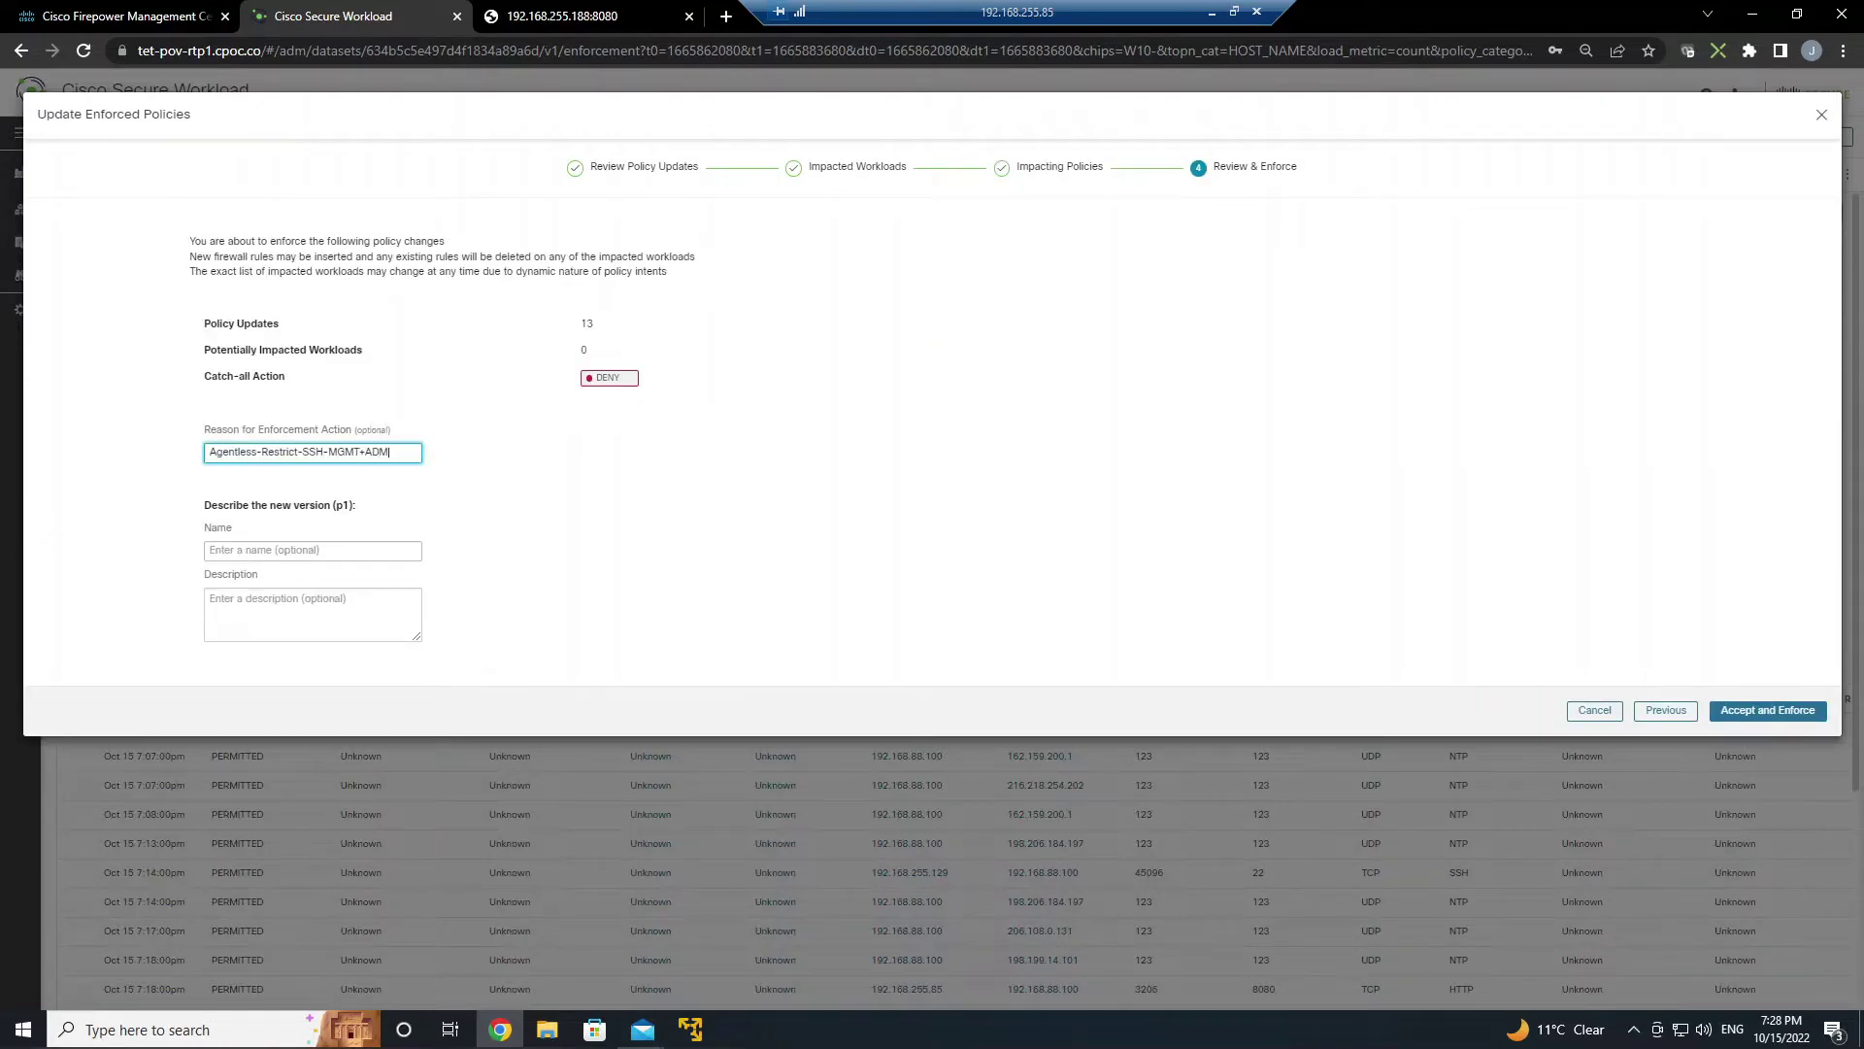
pyautogui.write(' Policies')
pyautogui.hotkey('ctrl', 'a')
pyautogui.click(567, 497)
pyautogui.click(1754, 714)
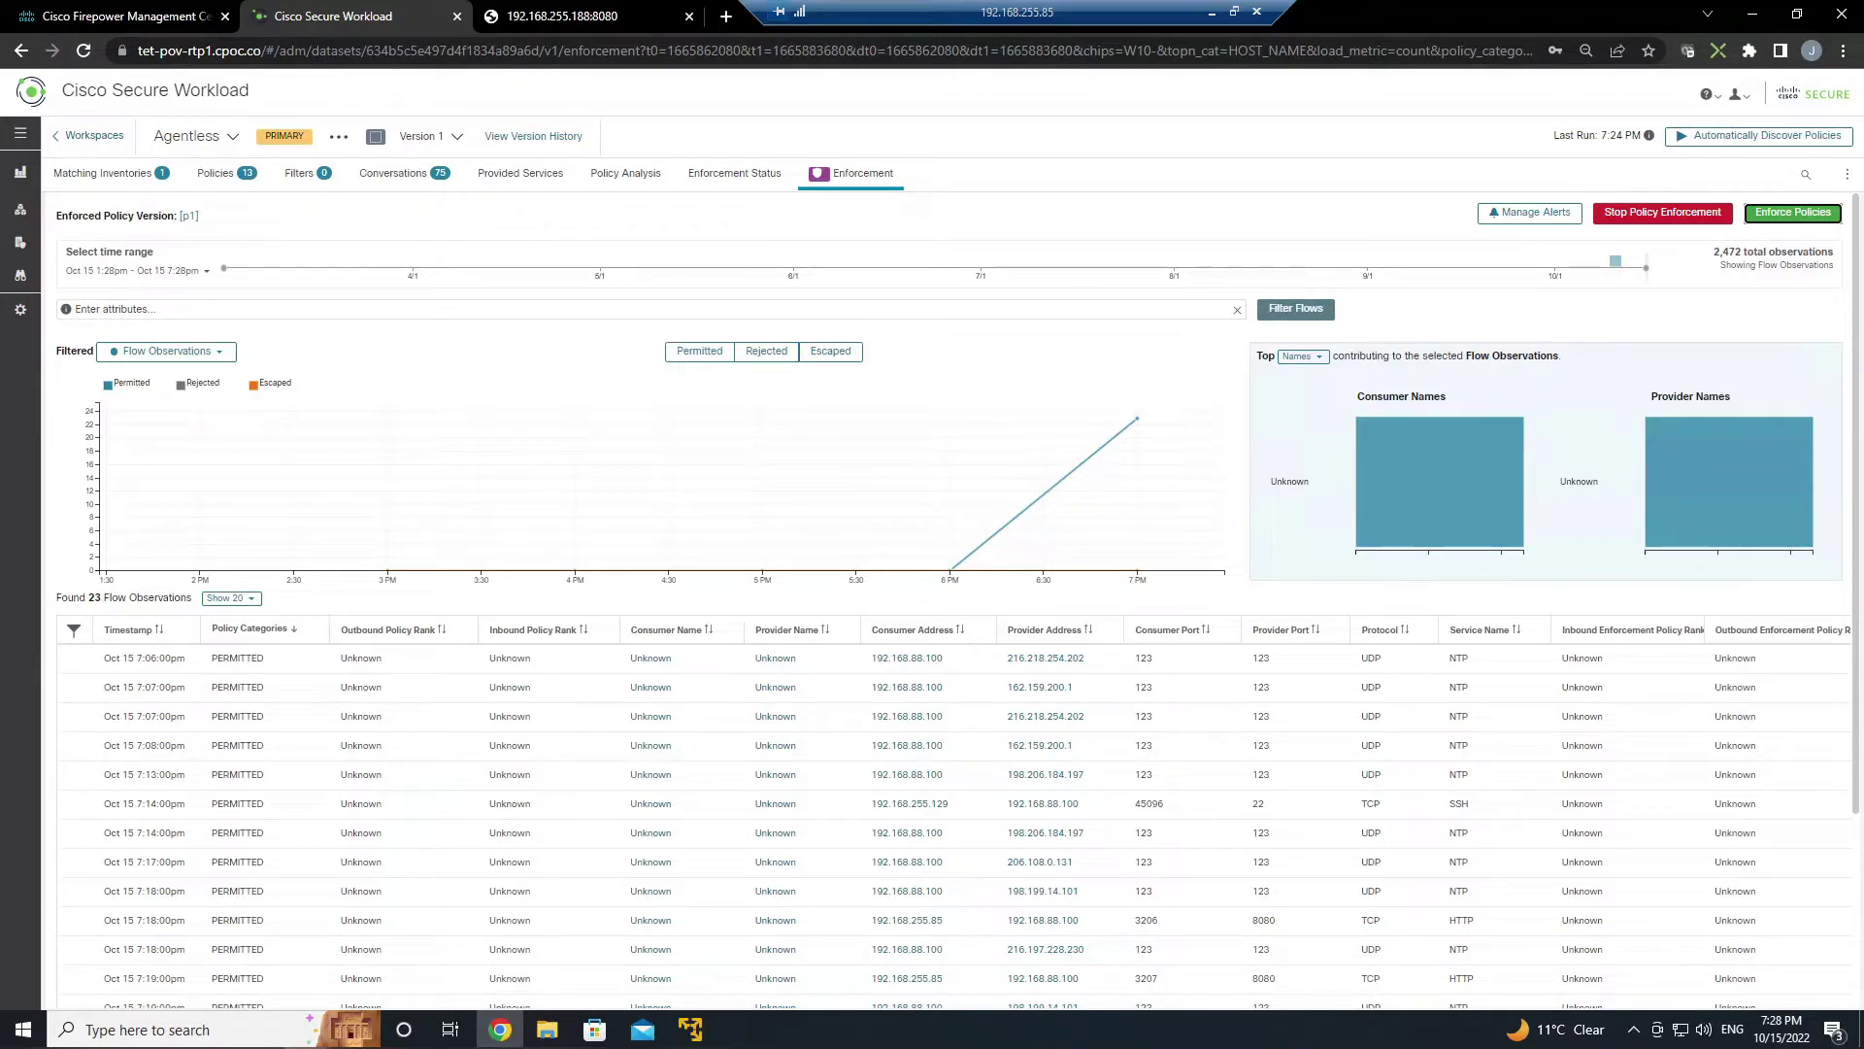
# - Open Lab-CSW-252-Policy in the FMC editor and check the running deployment's progress
pyautogui.hotkey('ctrl', 'shift', 'Tab')
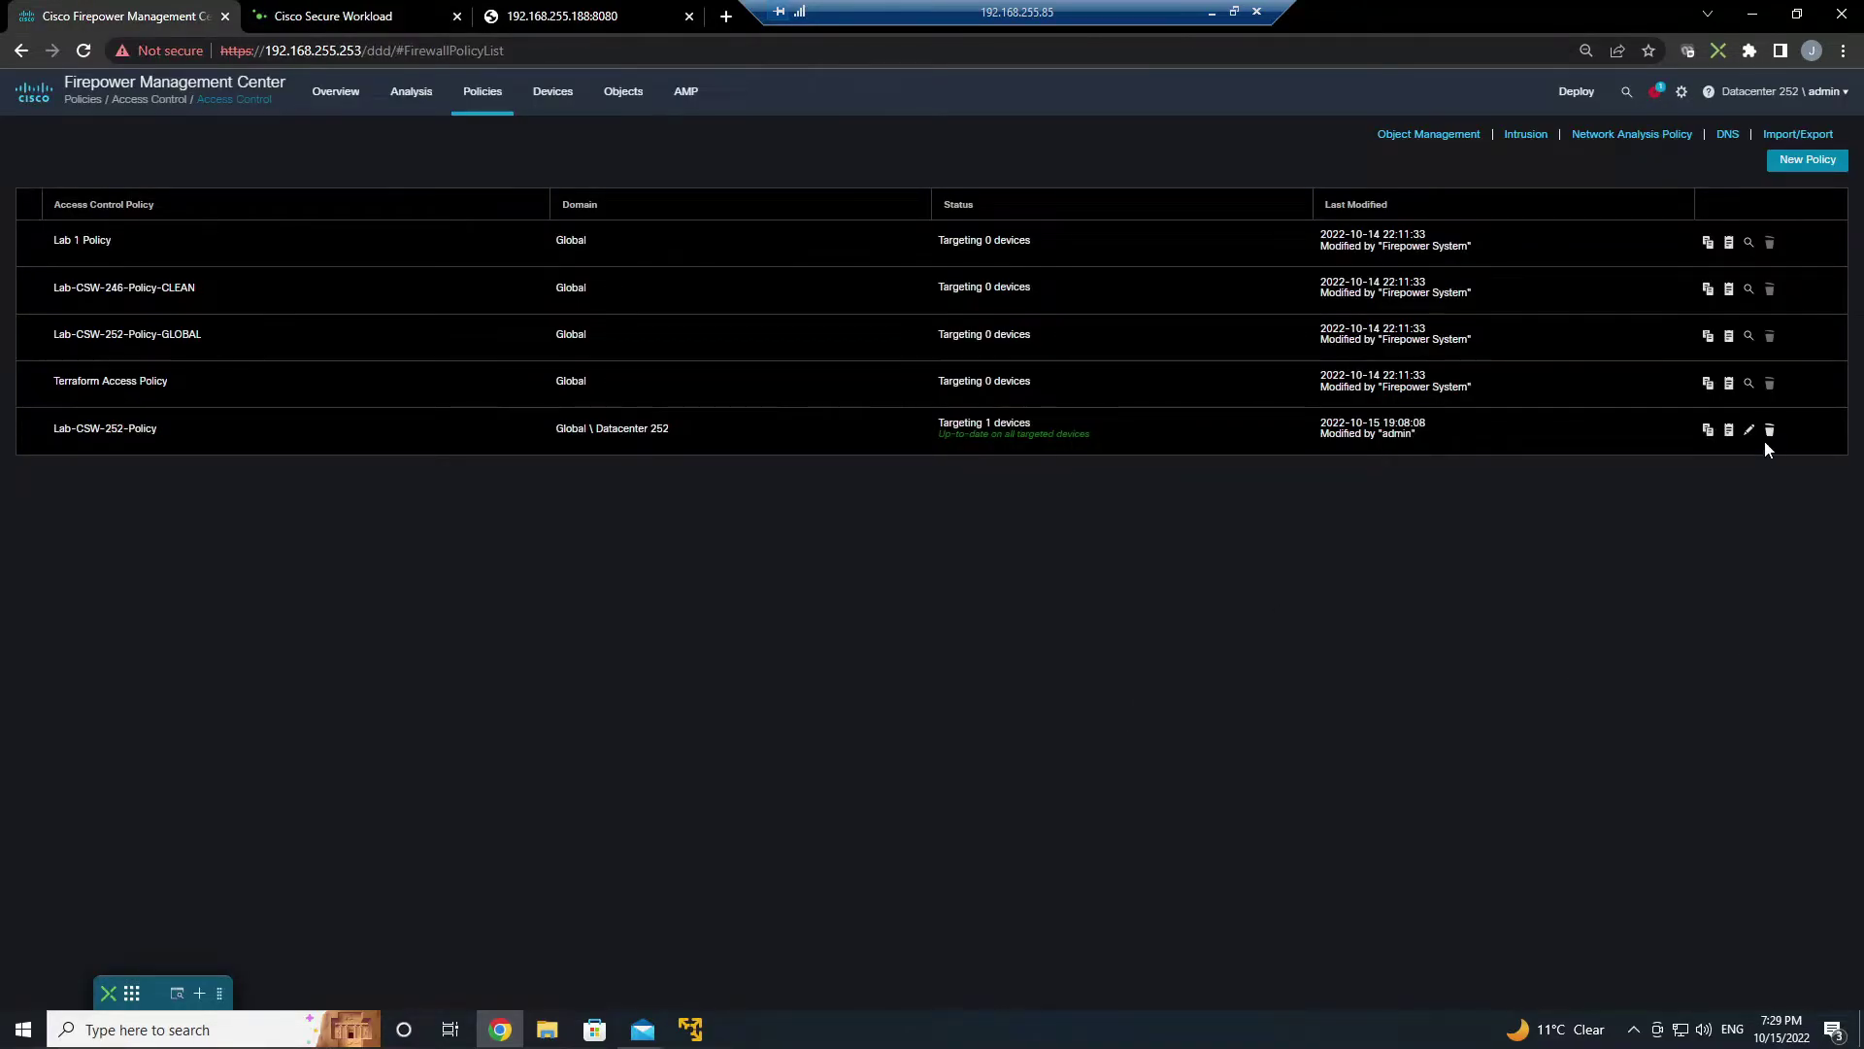
pyautogui.click(1749, 429)
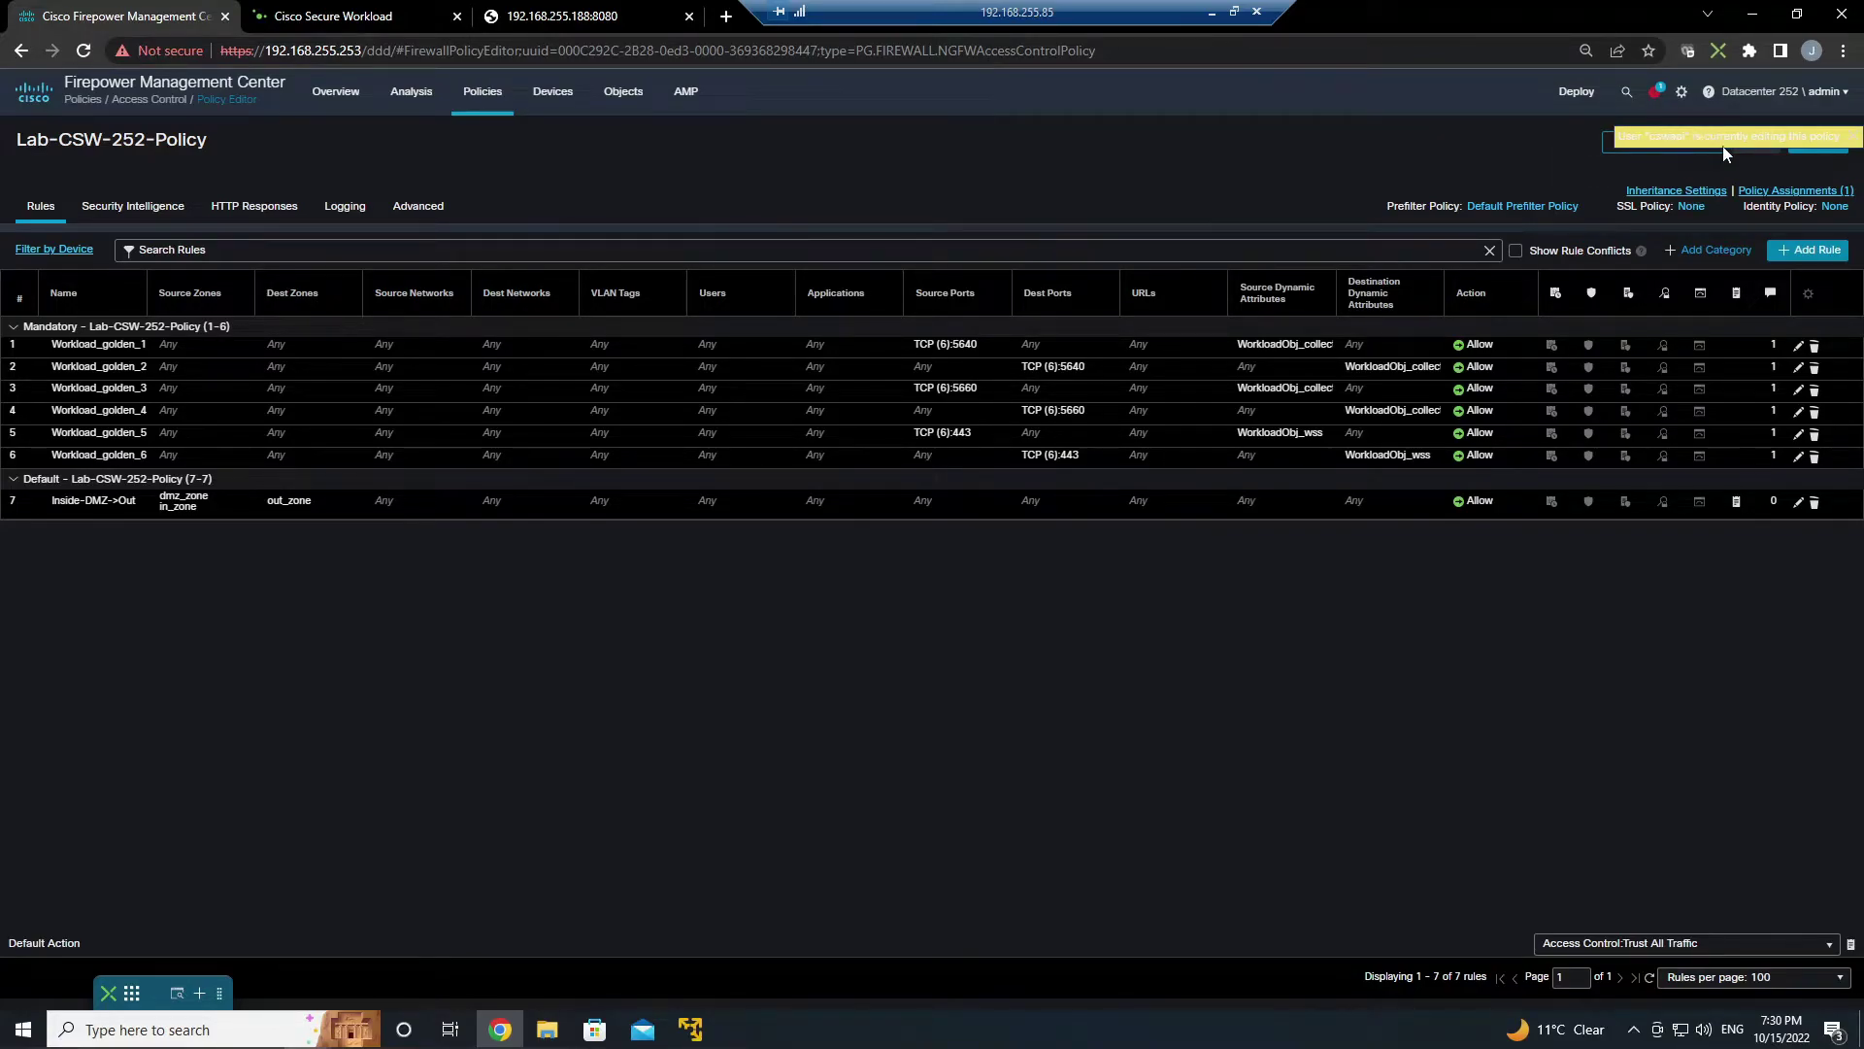
pyautogui.click(1653, 91)
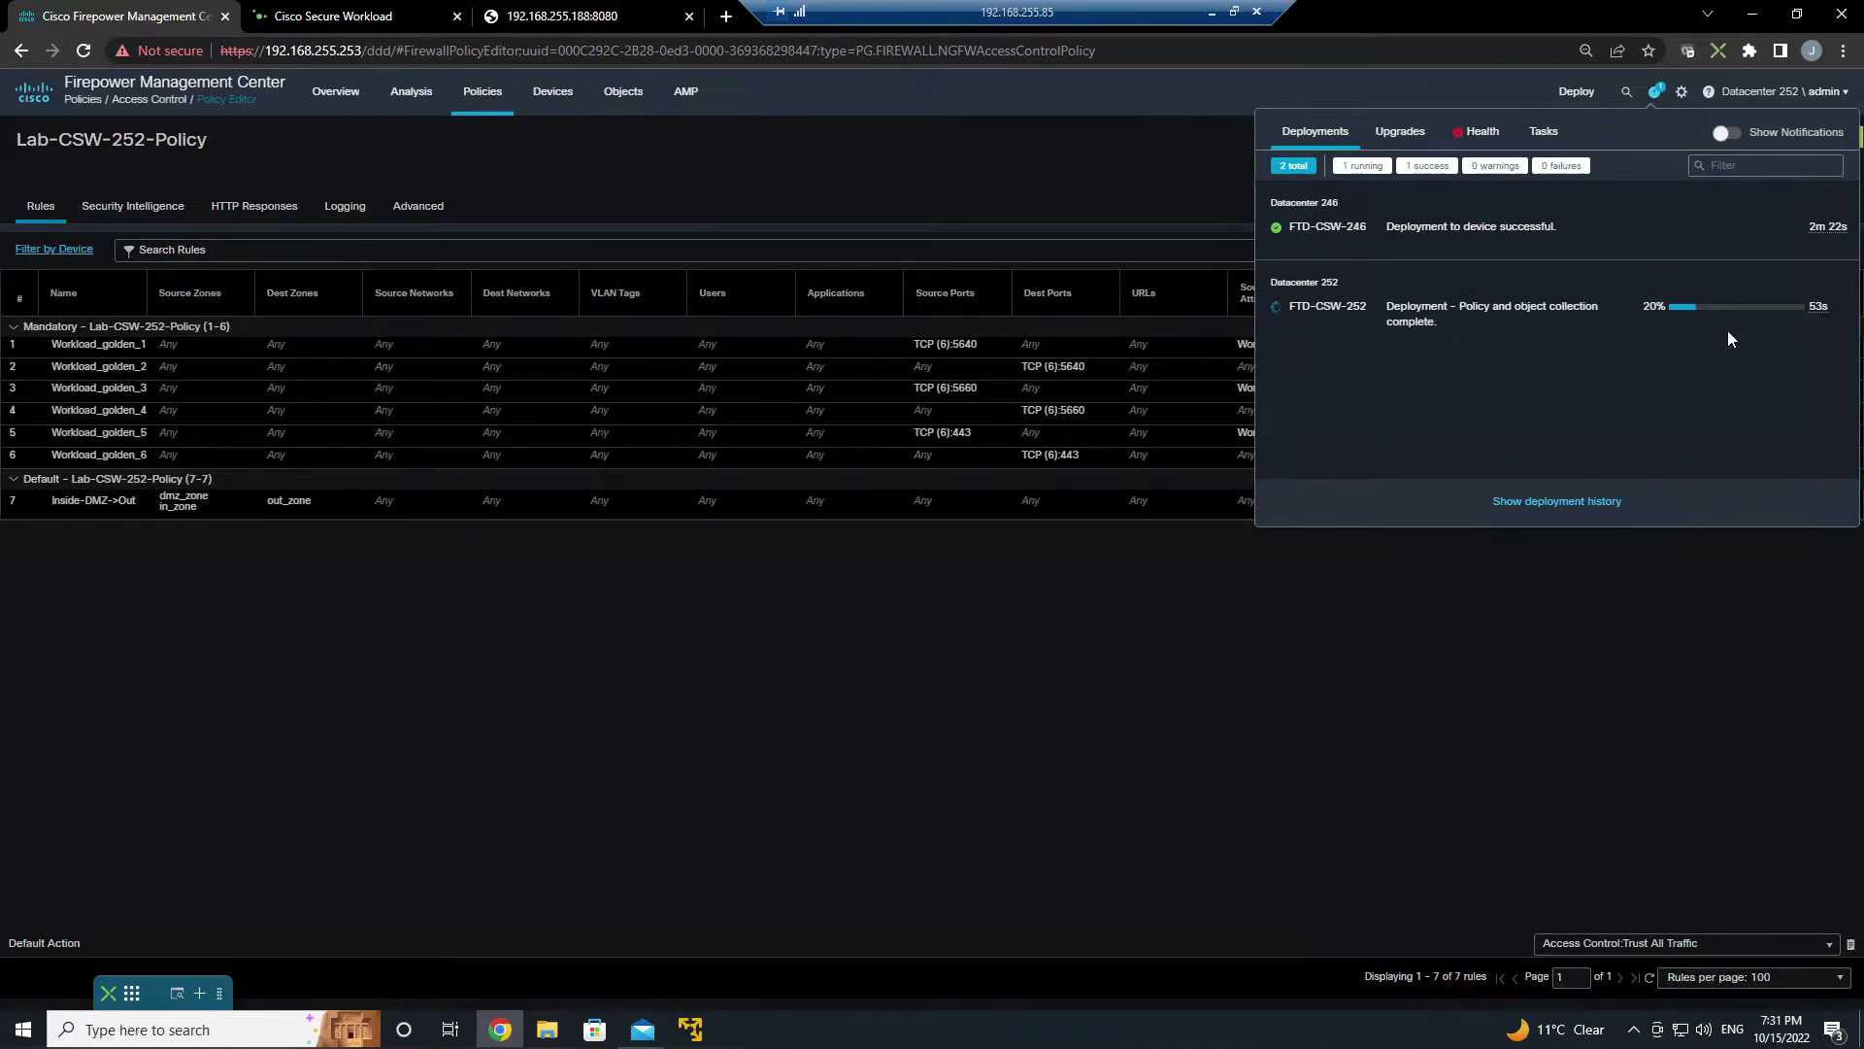
pyautogui.click(1400, 691)
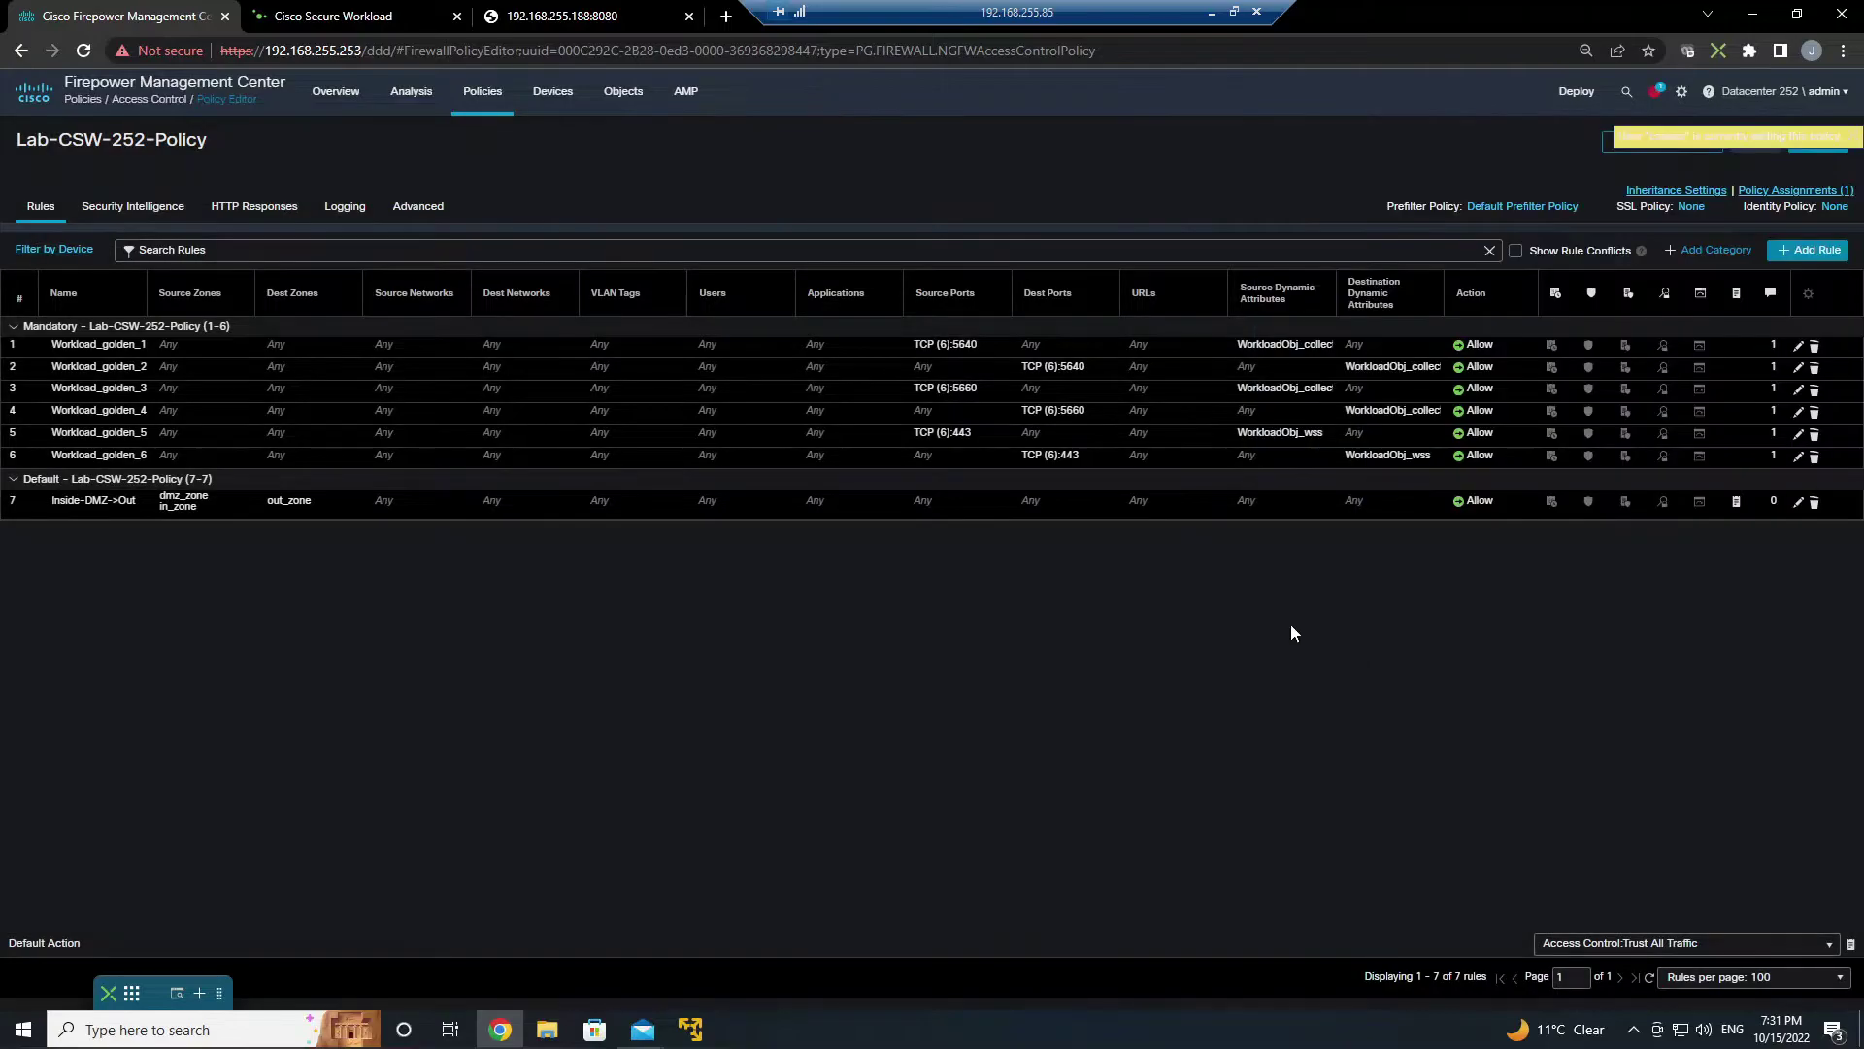
pyautogui.rightClick(1000, 180)
# - Reload the policy editor so Workload_15 (TCP 8080 allow) and the Workload_ca block rules appear
pyautogui.click(1052, 241)
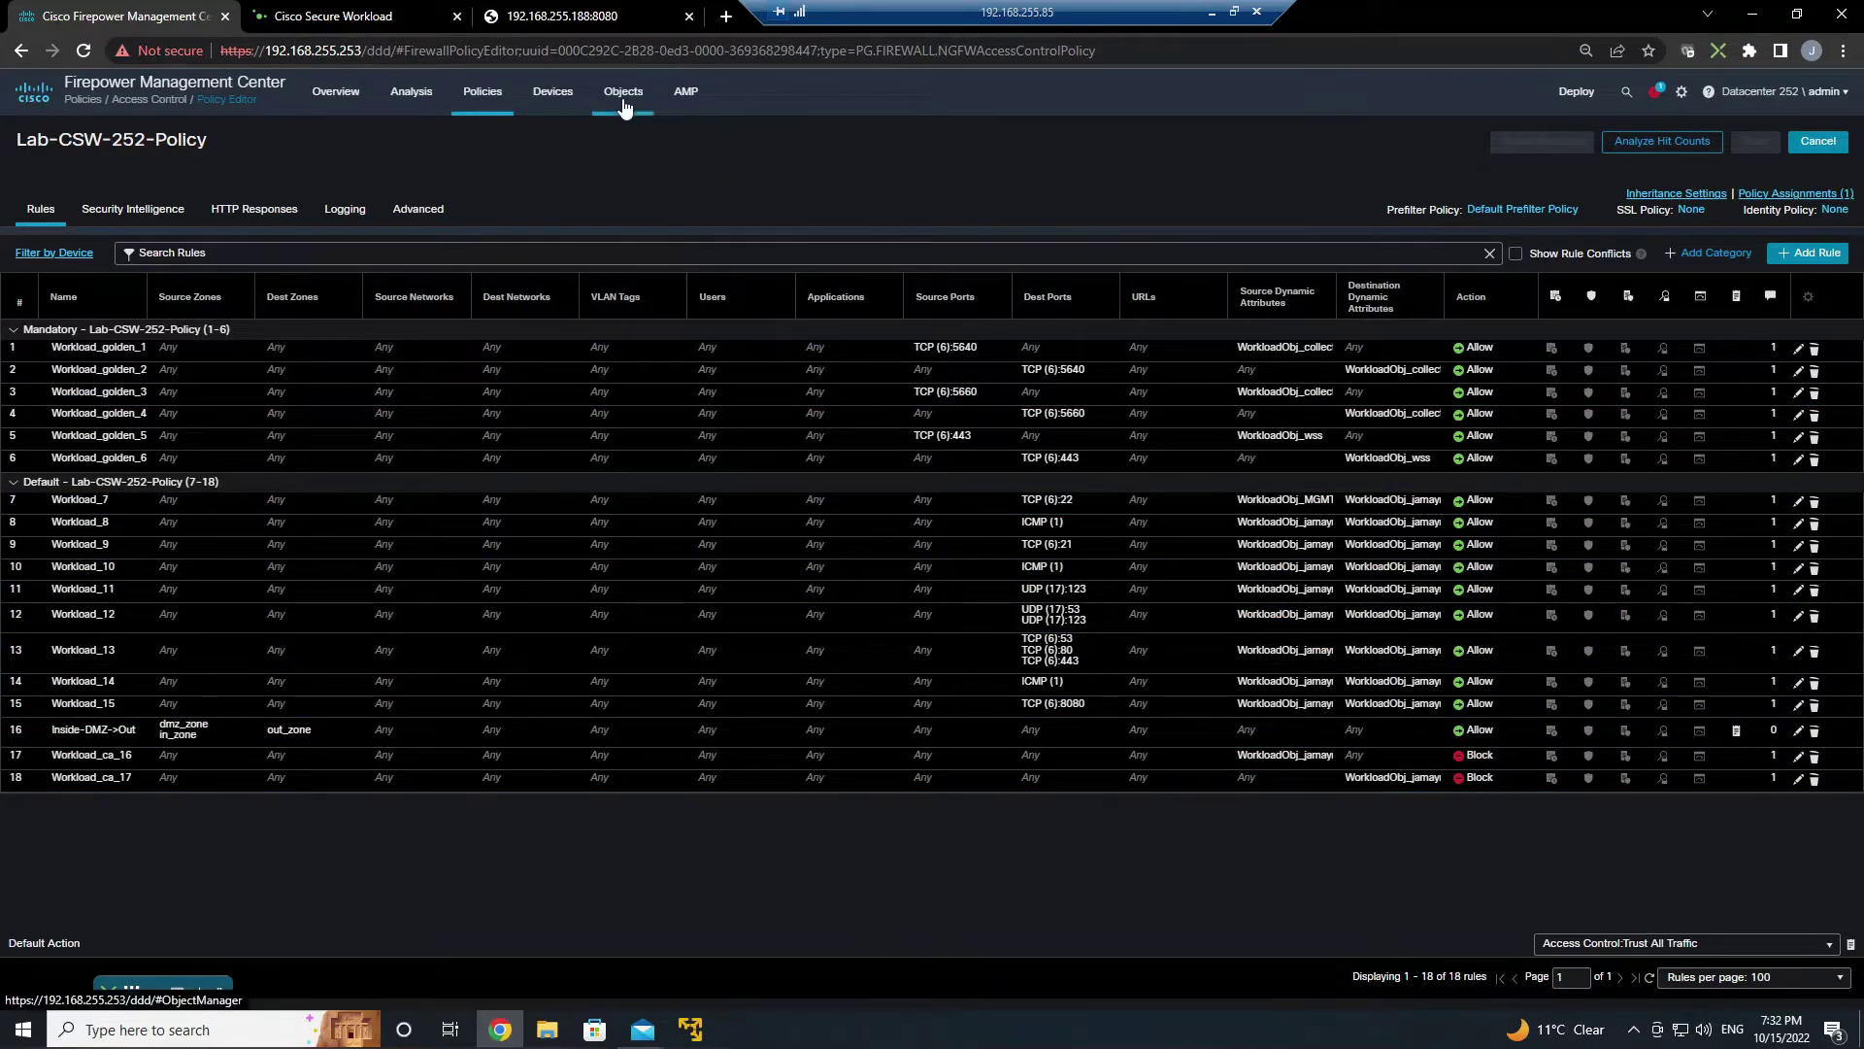
# - Navigate to the Dynamic Objects list under Object Management's External Attributes
pyautogui.moveTo(627, 102)
pyautogui.click(636, 138)
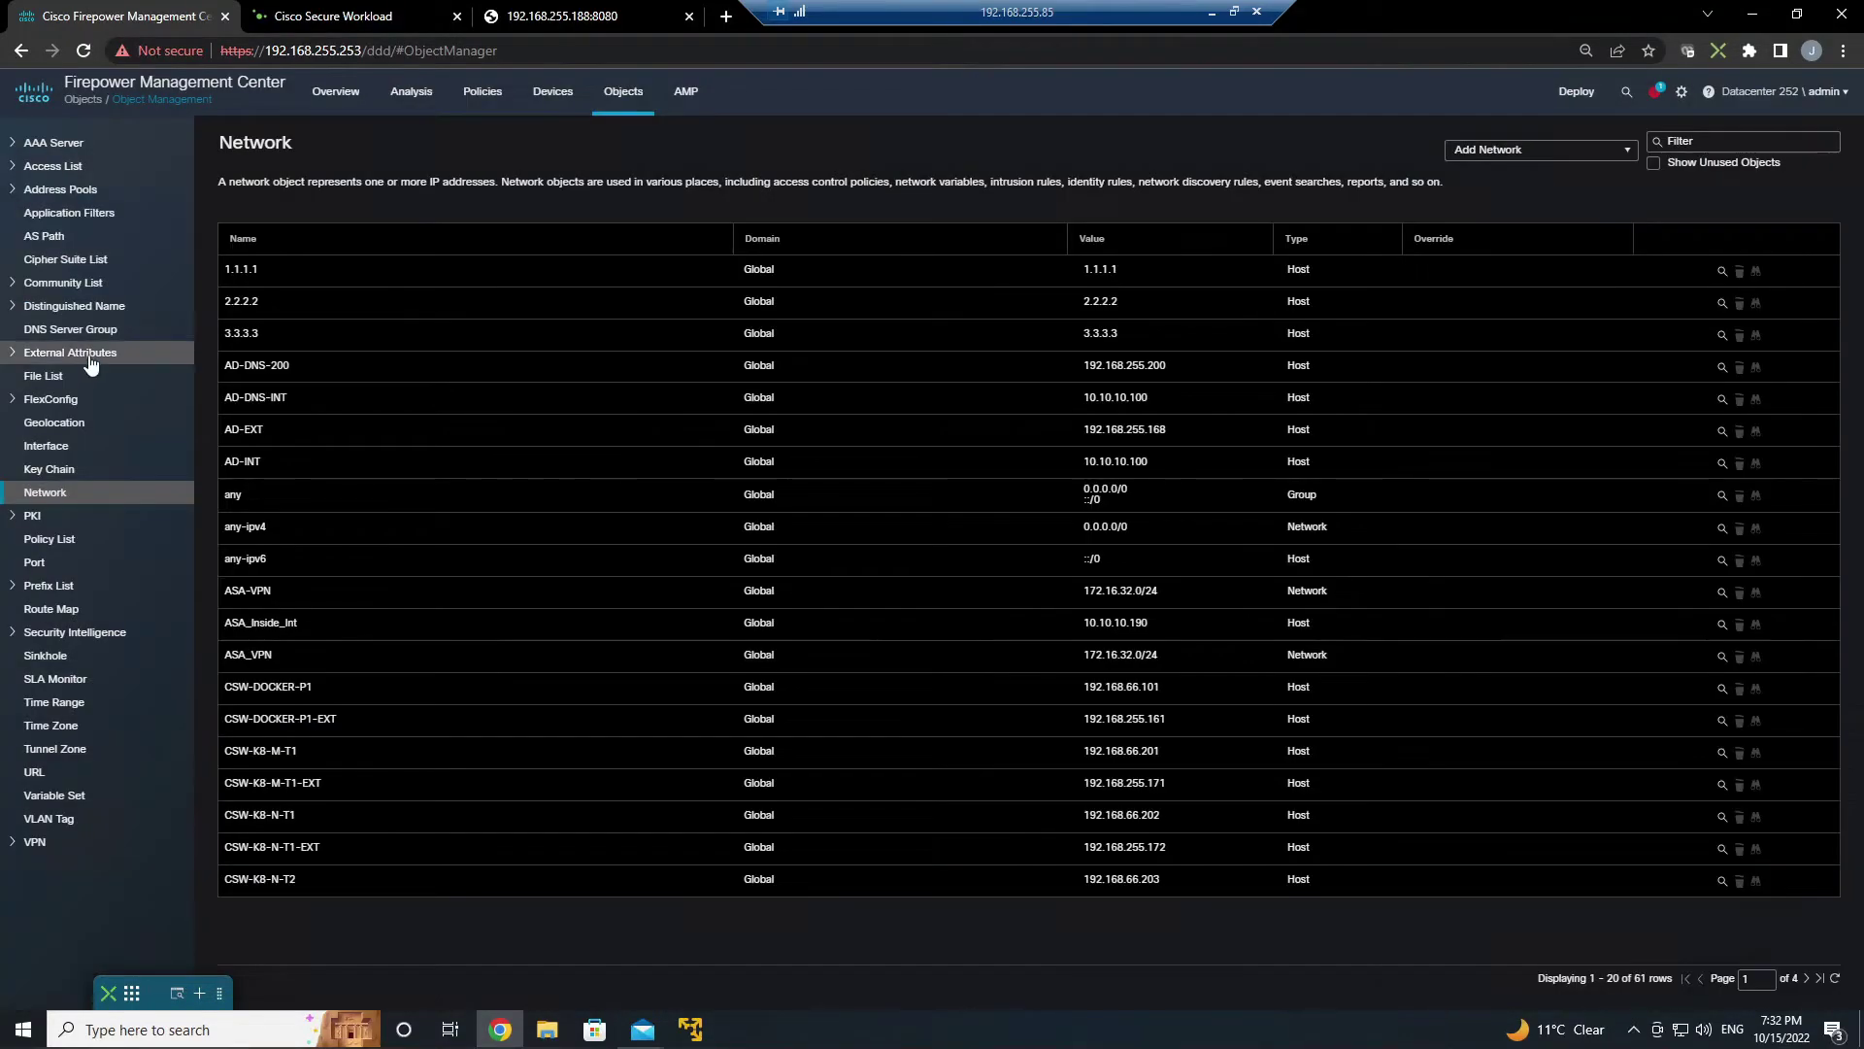
pyautogui.click(92, 352)
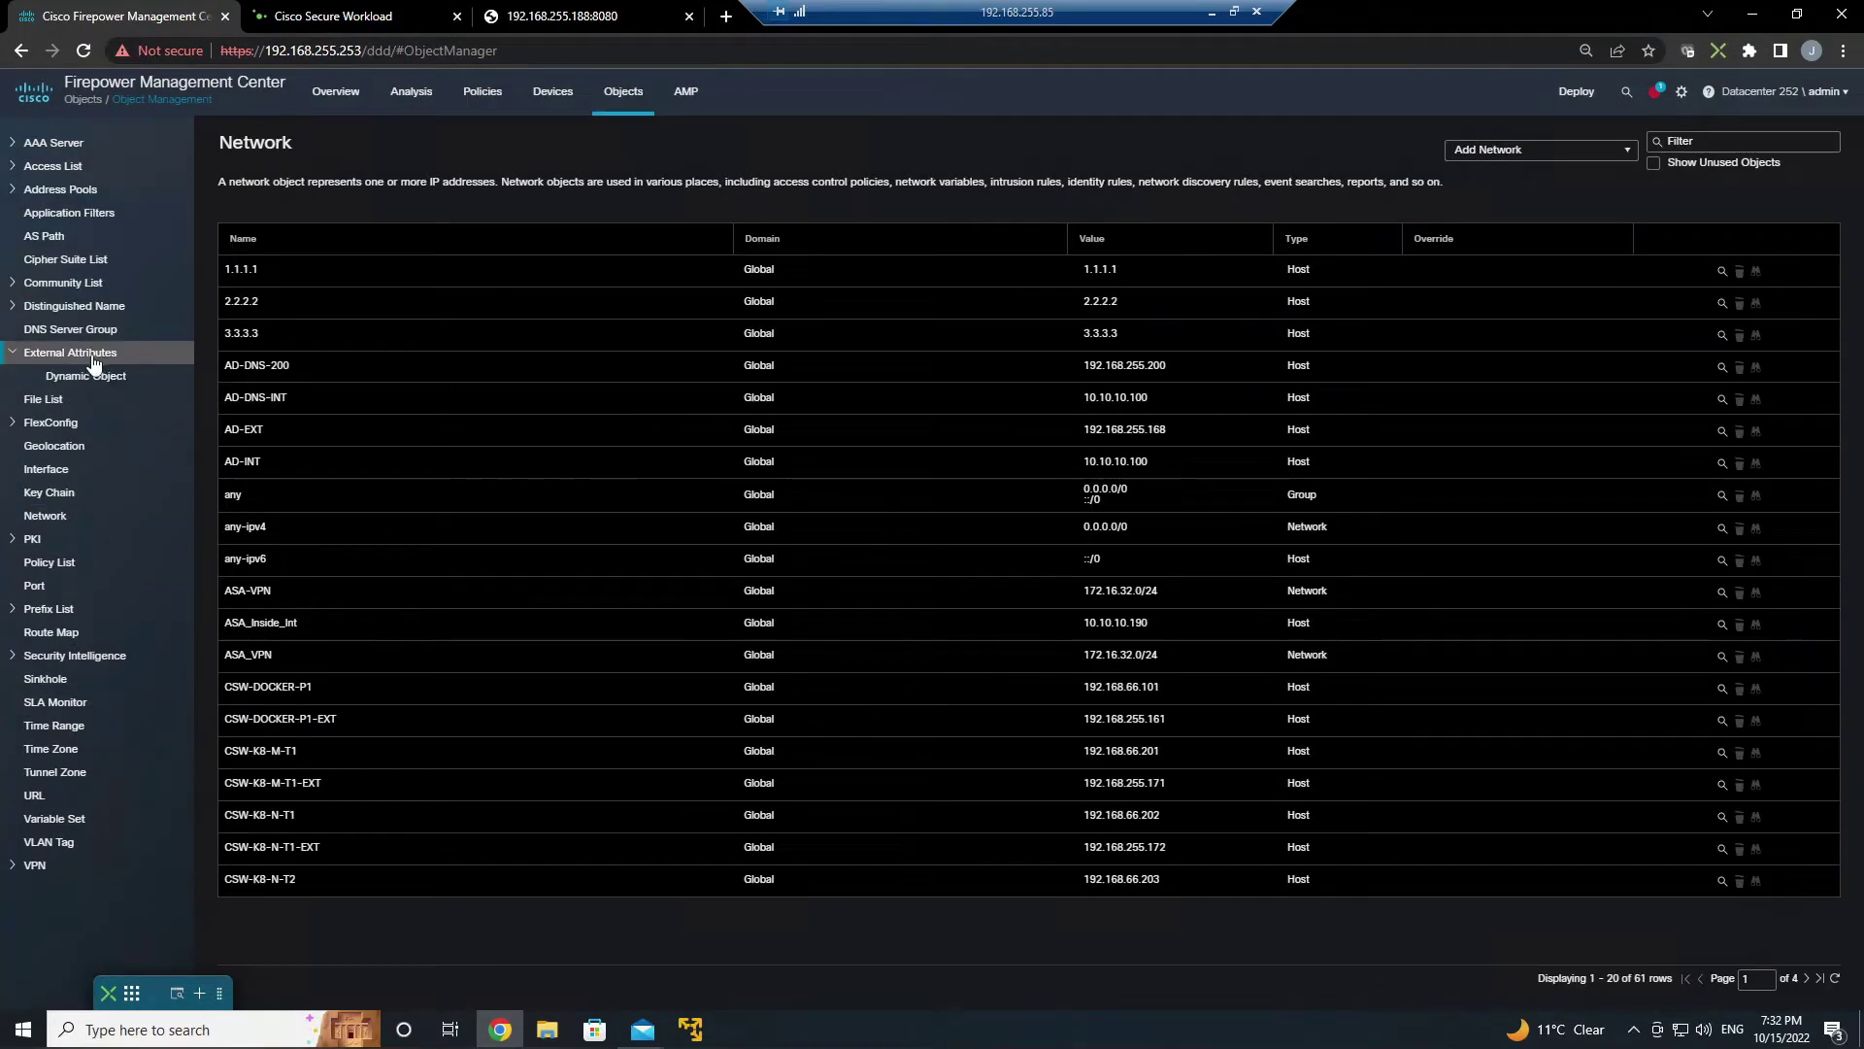
pyautogui.click(77, 378)
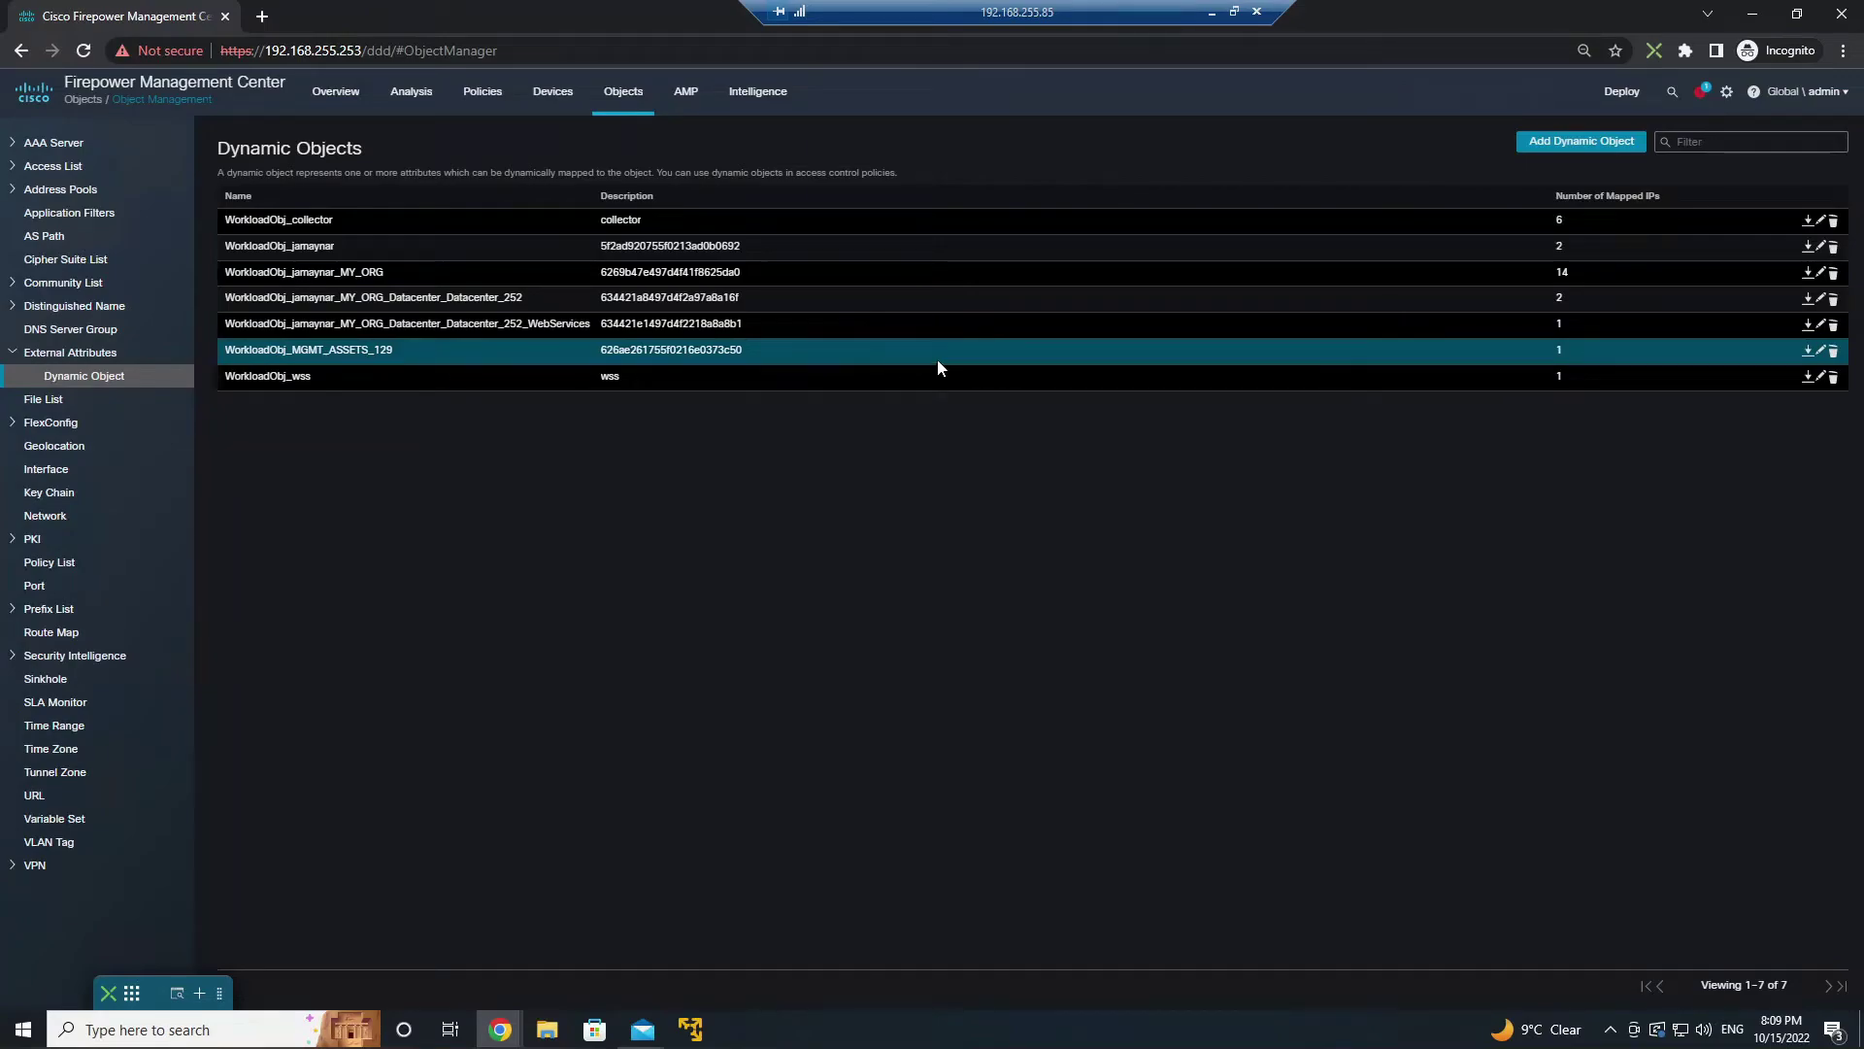
# - Download and view IP mappings for WorkloadObj_MGMT_ASSETS_129 (192.168.255.129) and another dynamic object
pyautogui.click(1806, 352)
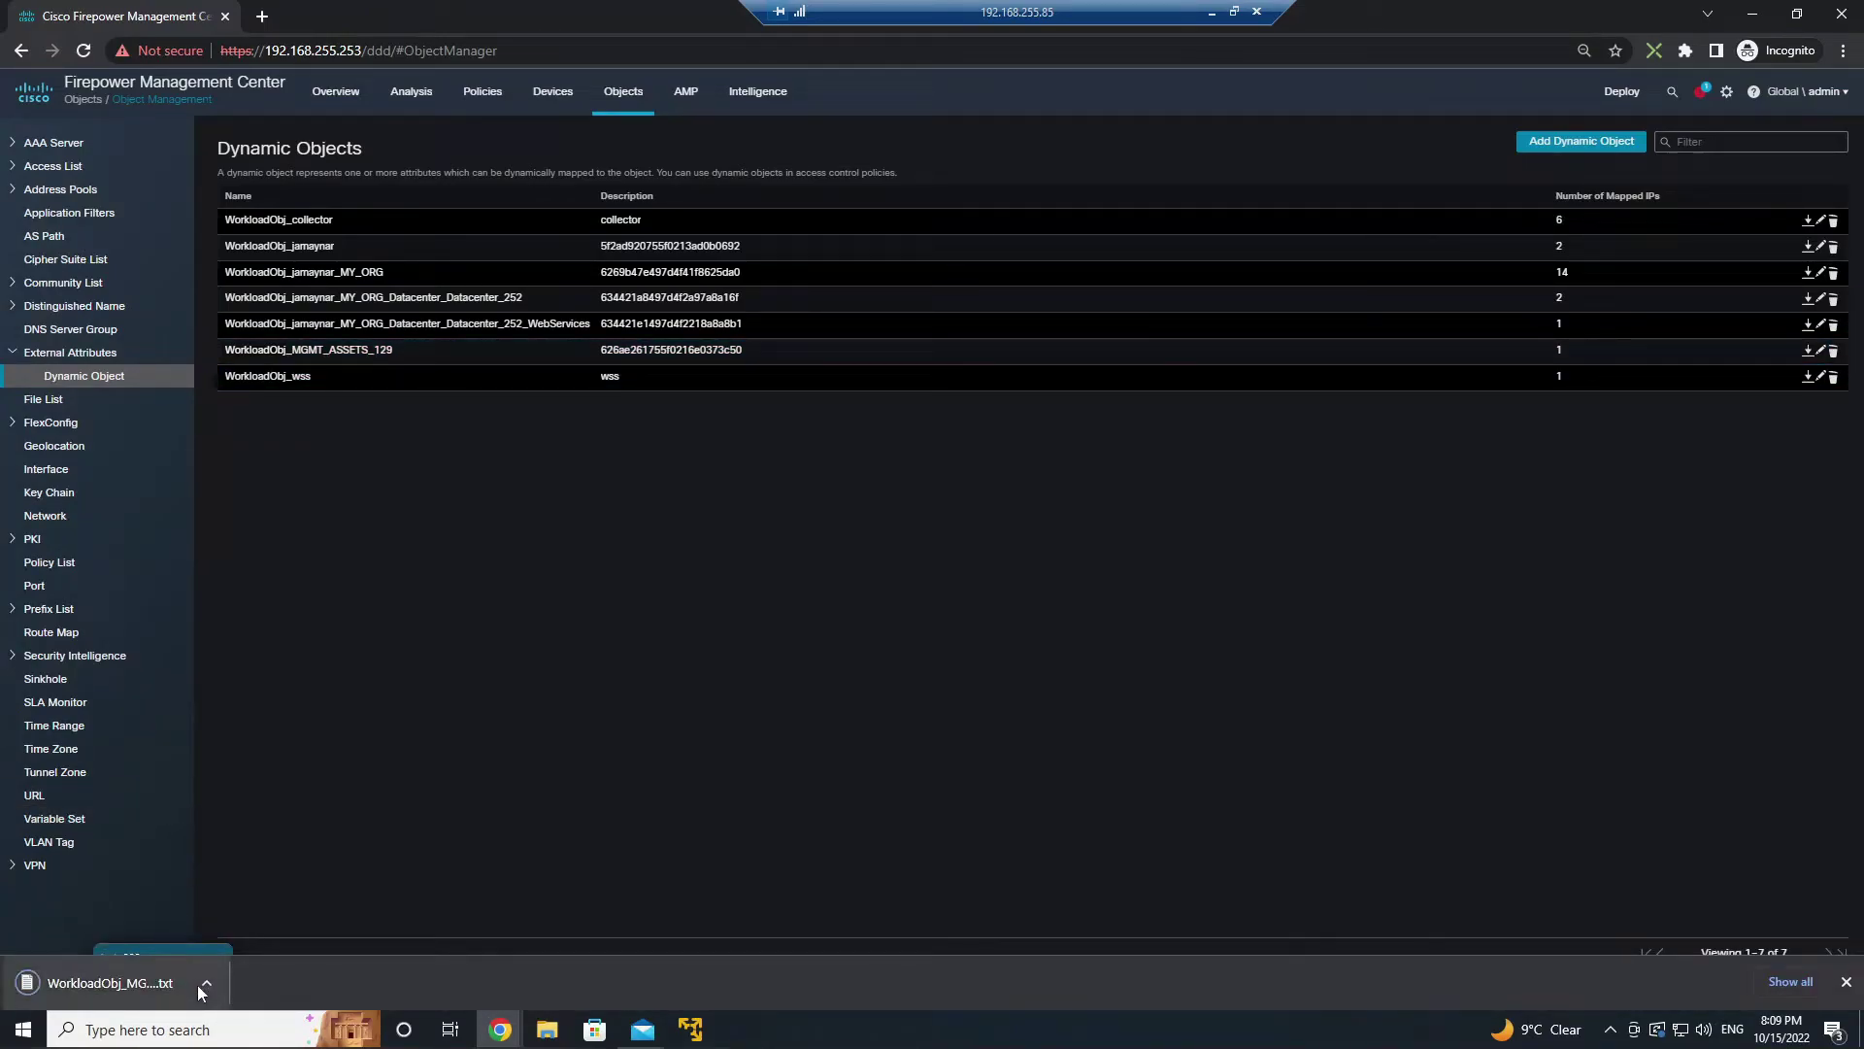
pyautogui.click(206, 984)
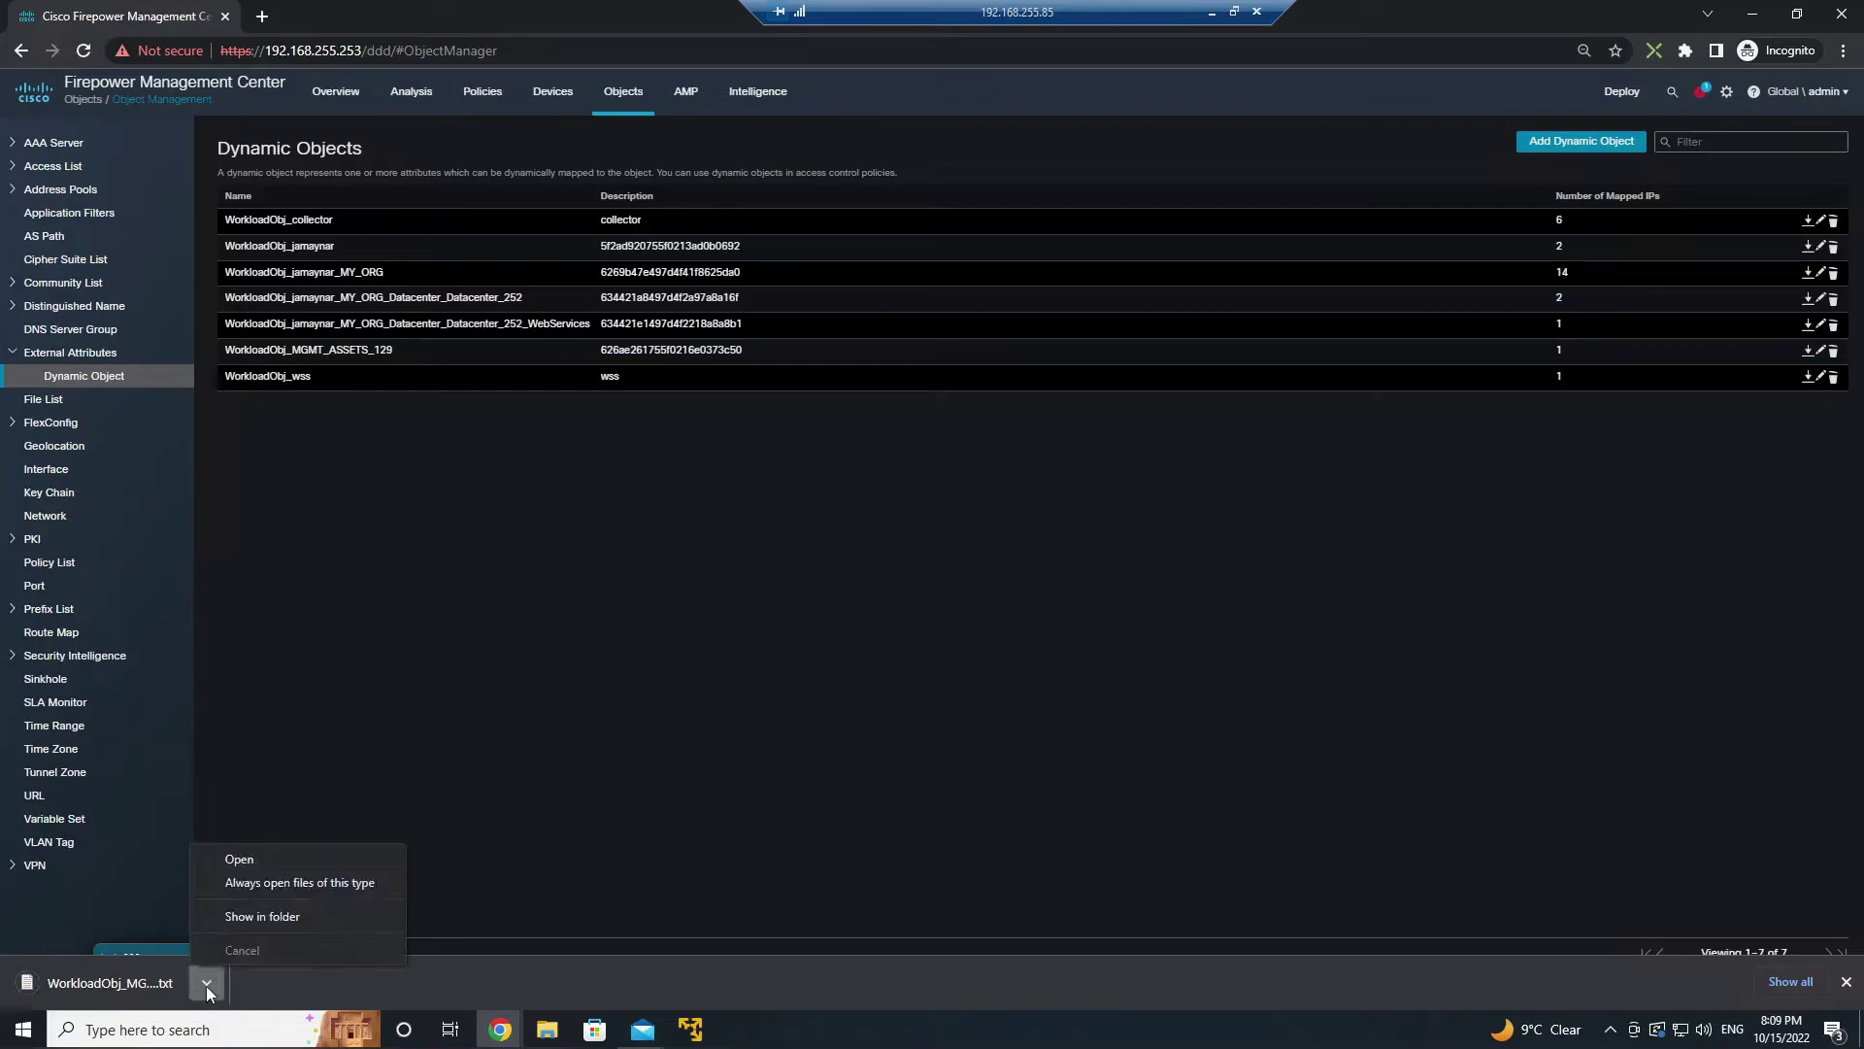
pyautogui.click(240, 861)
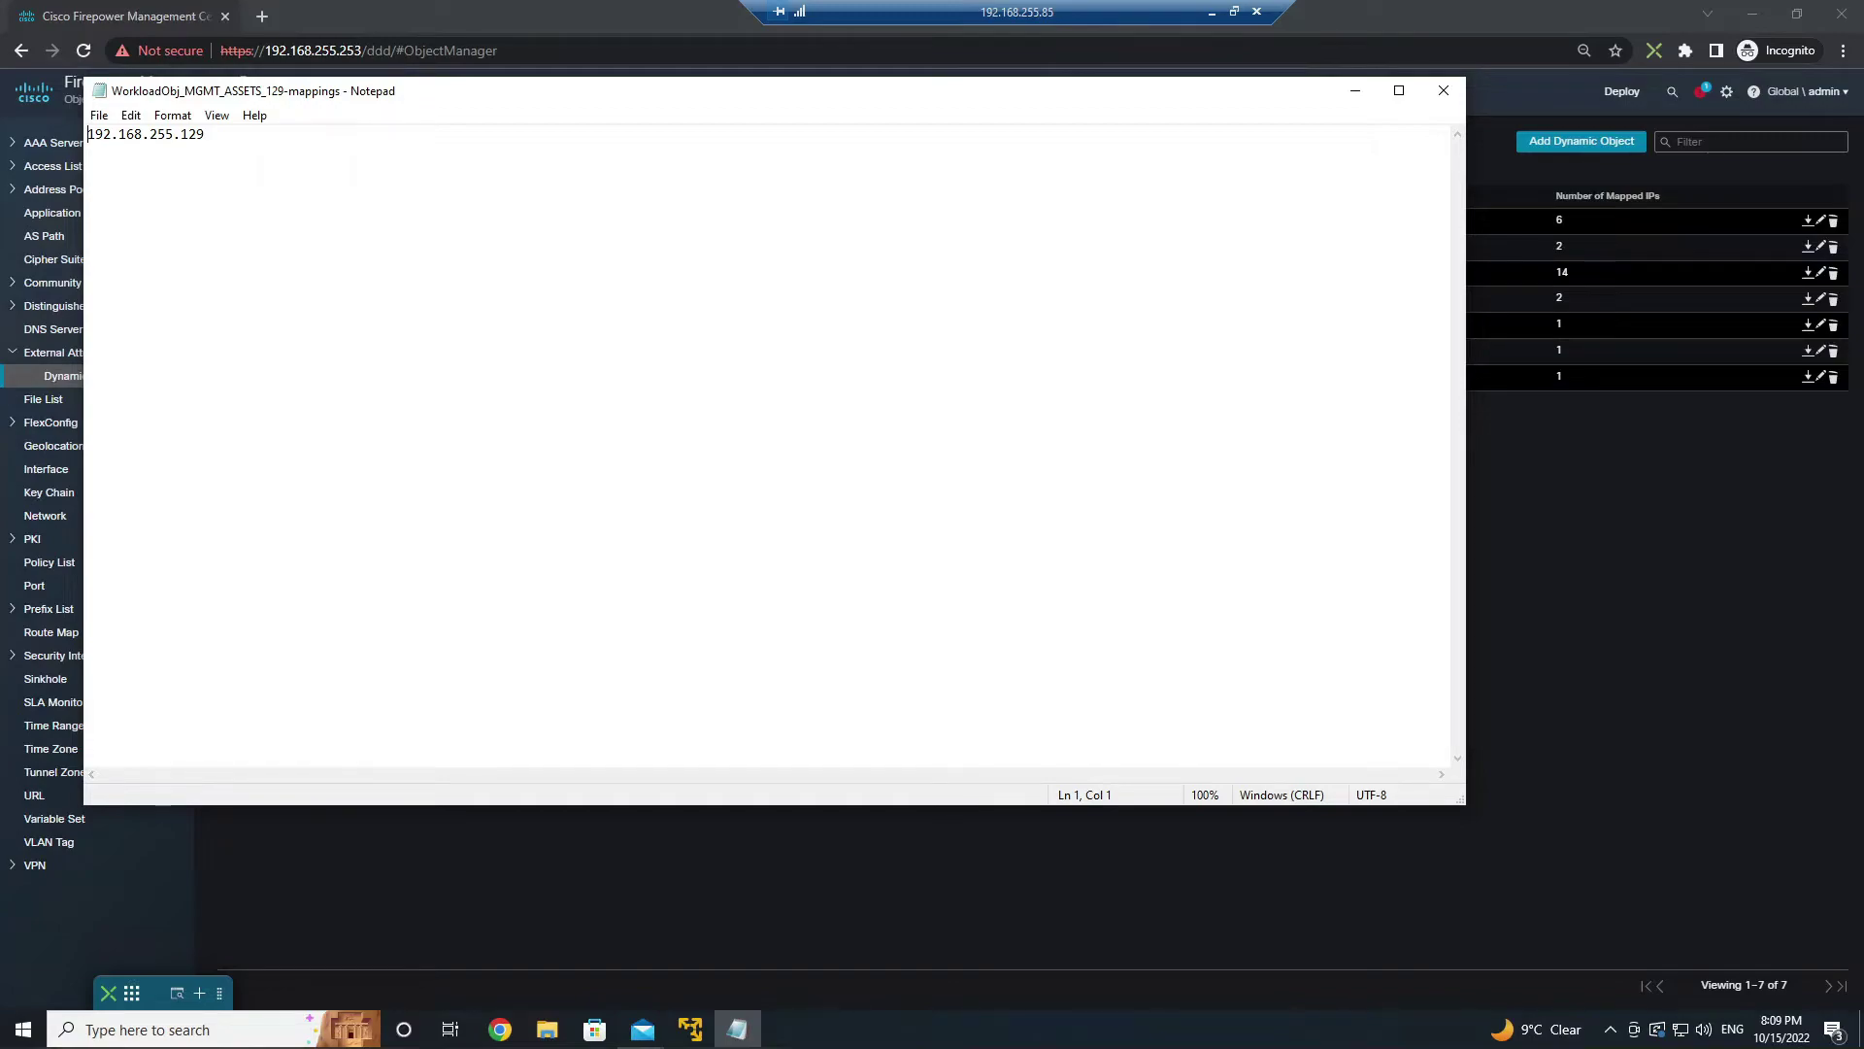
pyautogui.click(1444, 90)
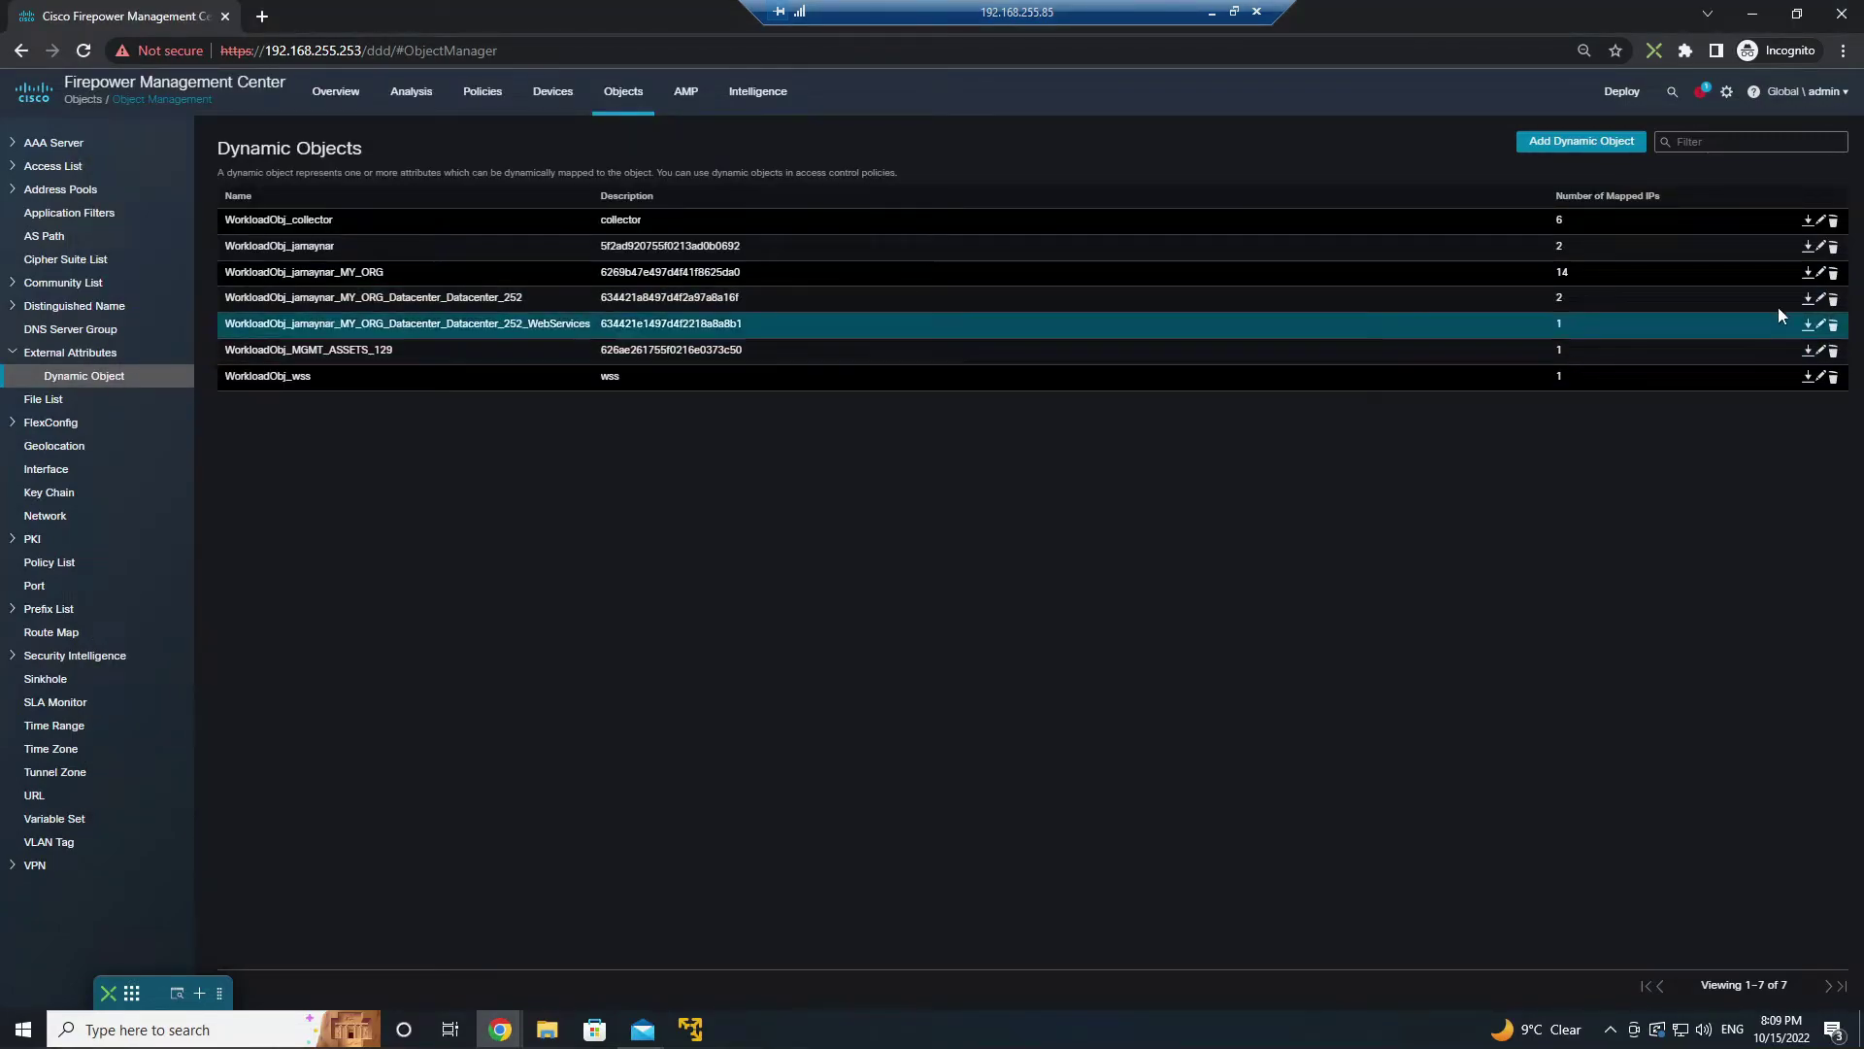
pyautogui.click(1808, 274)
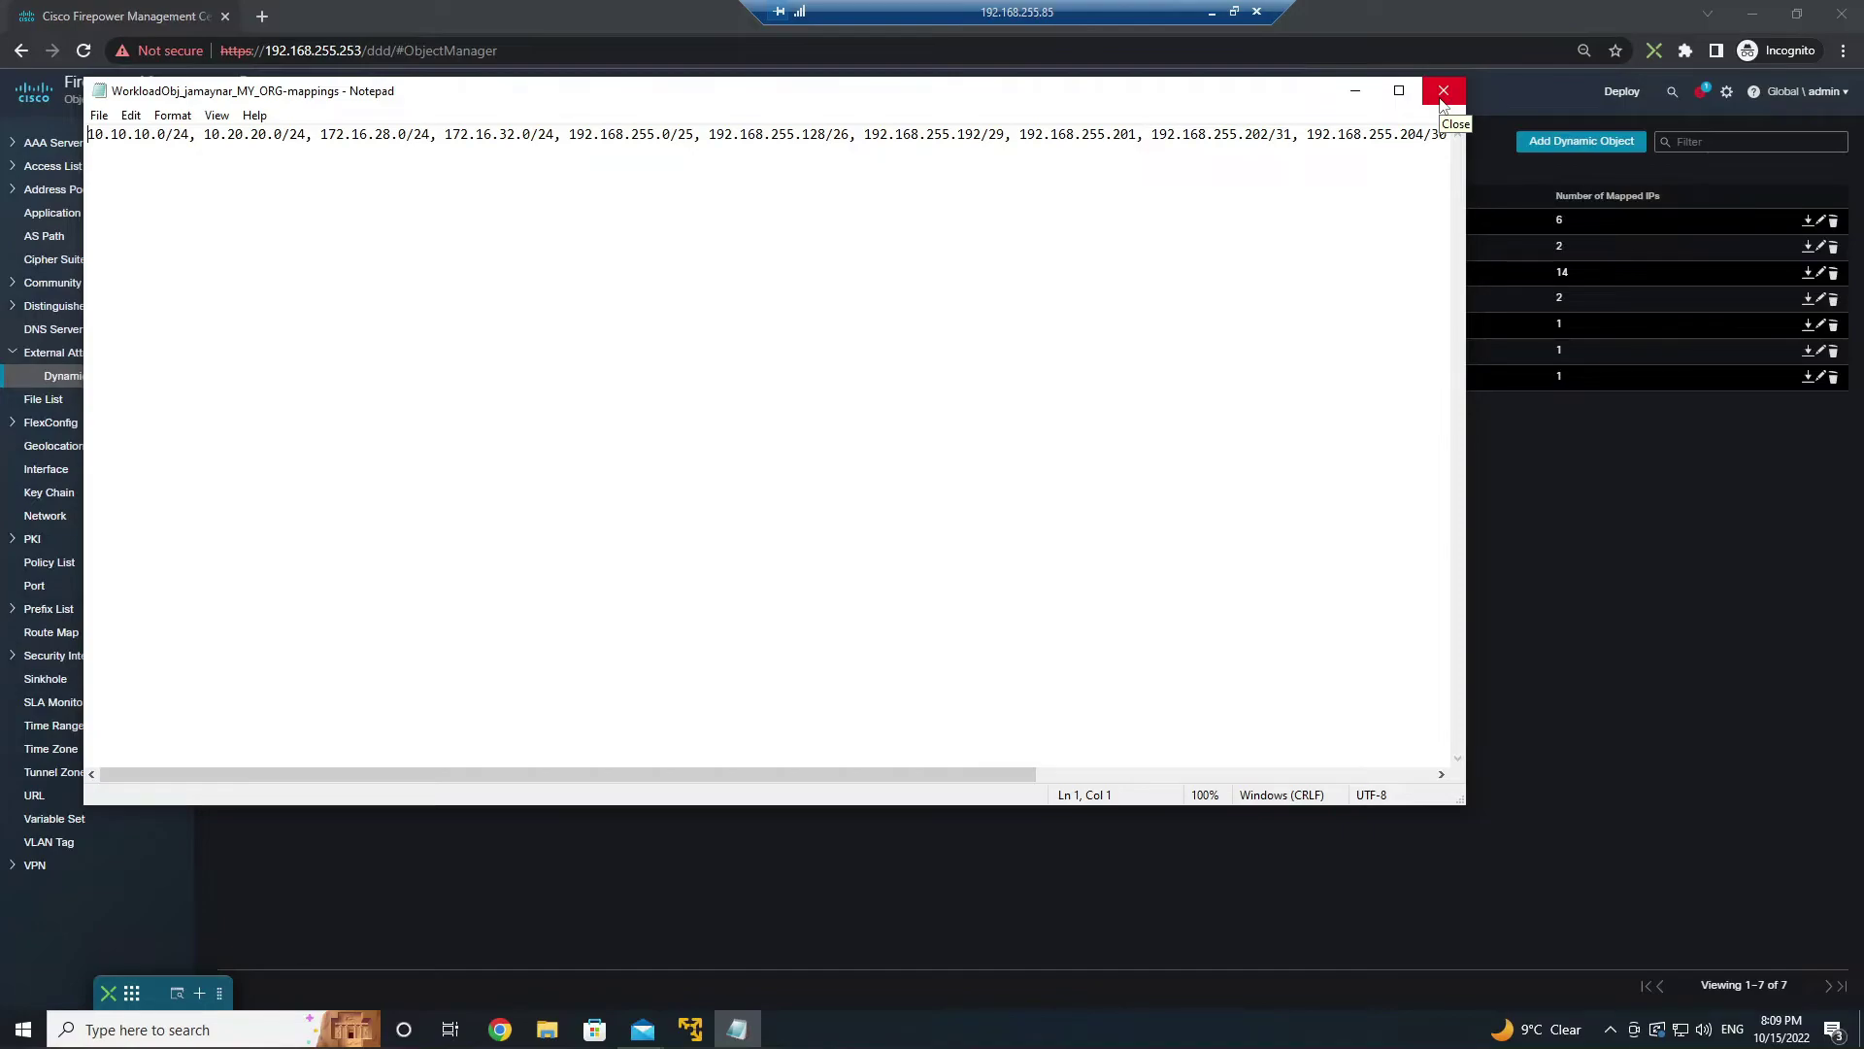
pyautogui.click(1443, 91)
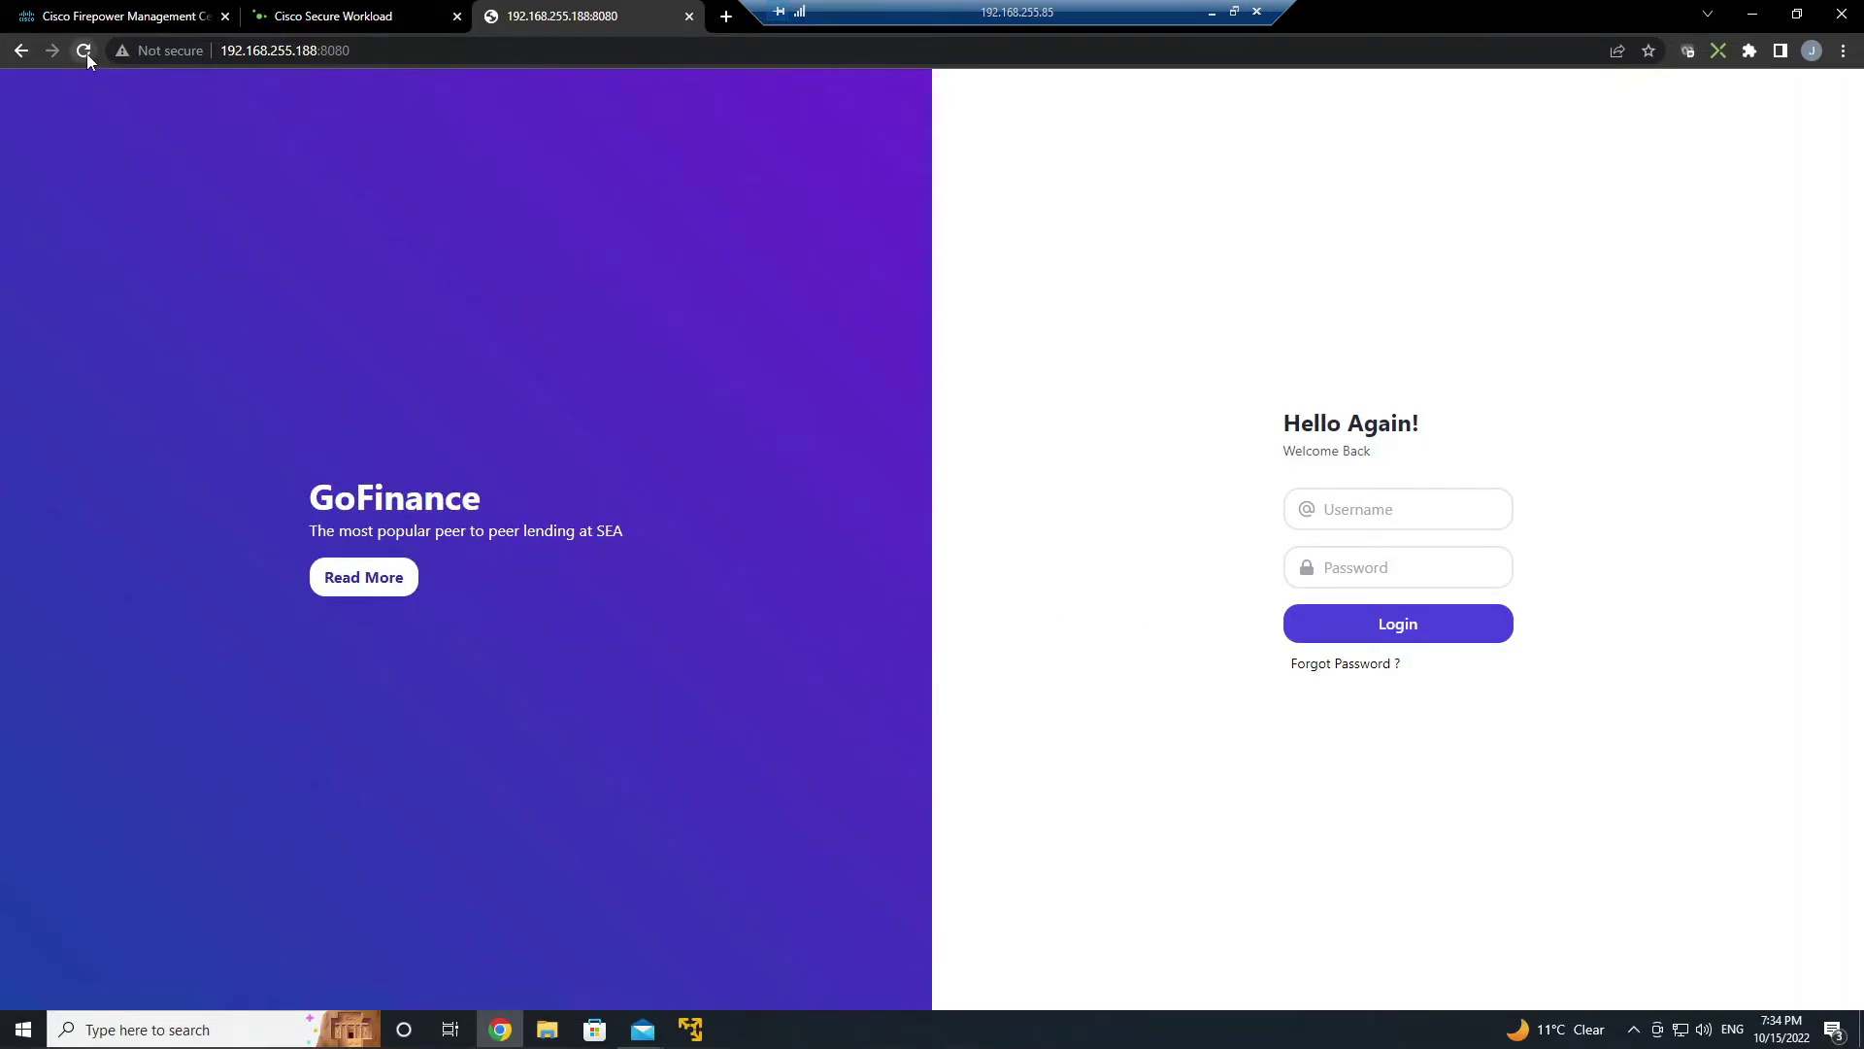
# - Test a GoFinance login with dummy credentials, then rerun the SSH command to 192.168.255.188 from Kali
pyautogui.write('asdasd')
pyautogui.click(1385, 627)
pyautogui.moveTo(690, 1029)
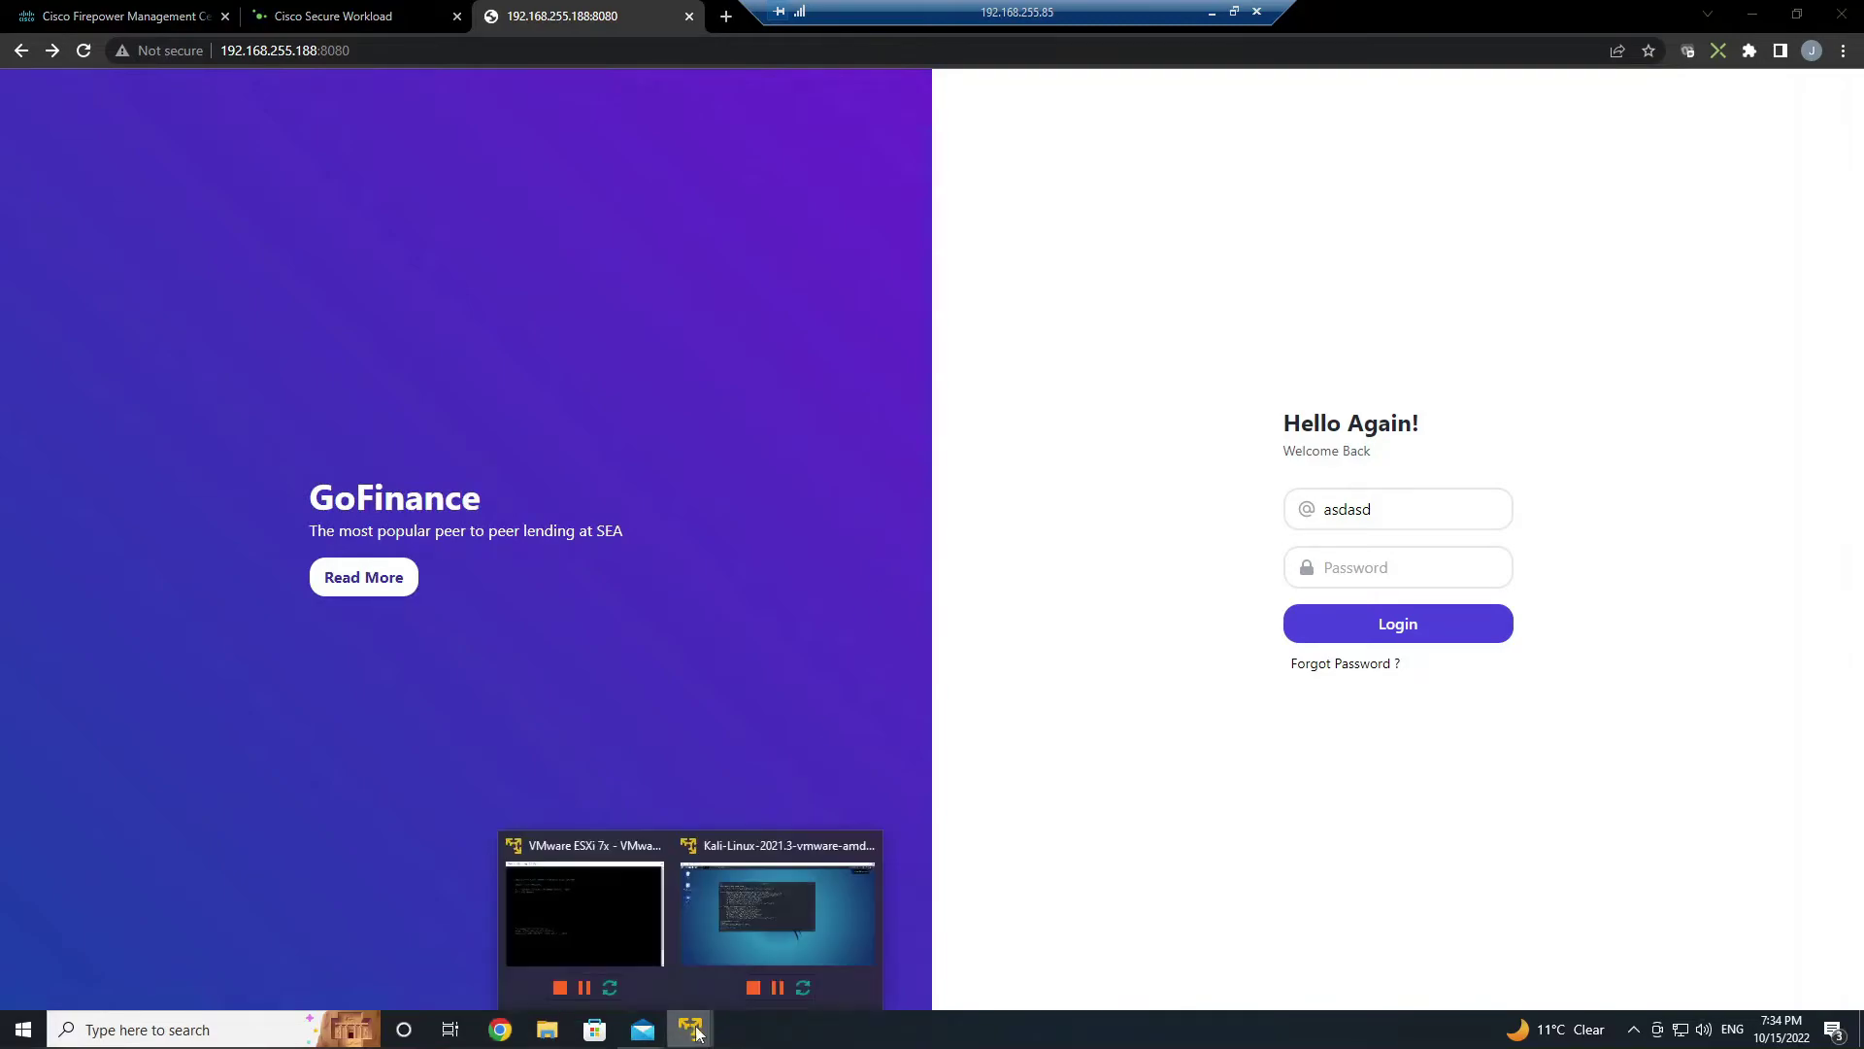
pyautogui.click(794, 931)
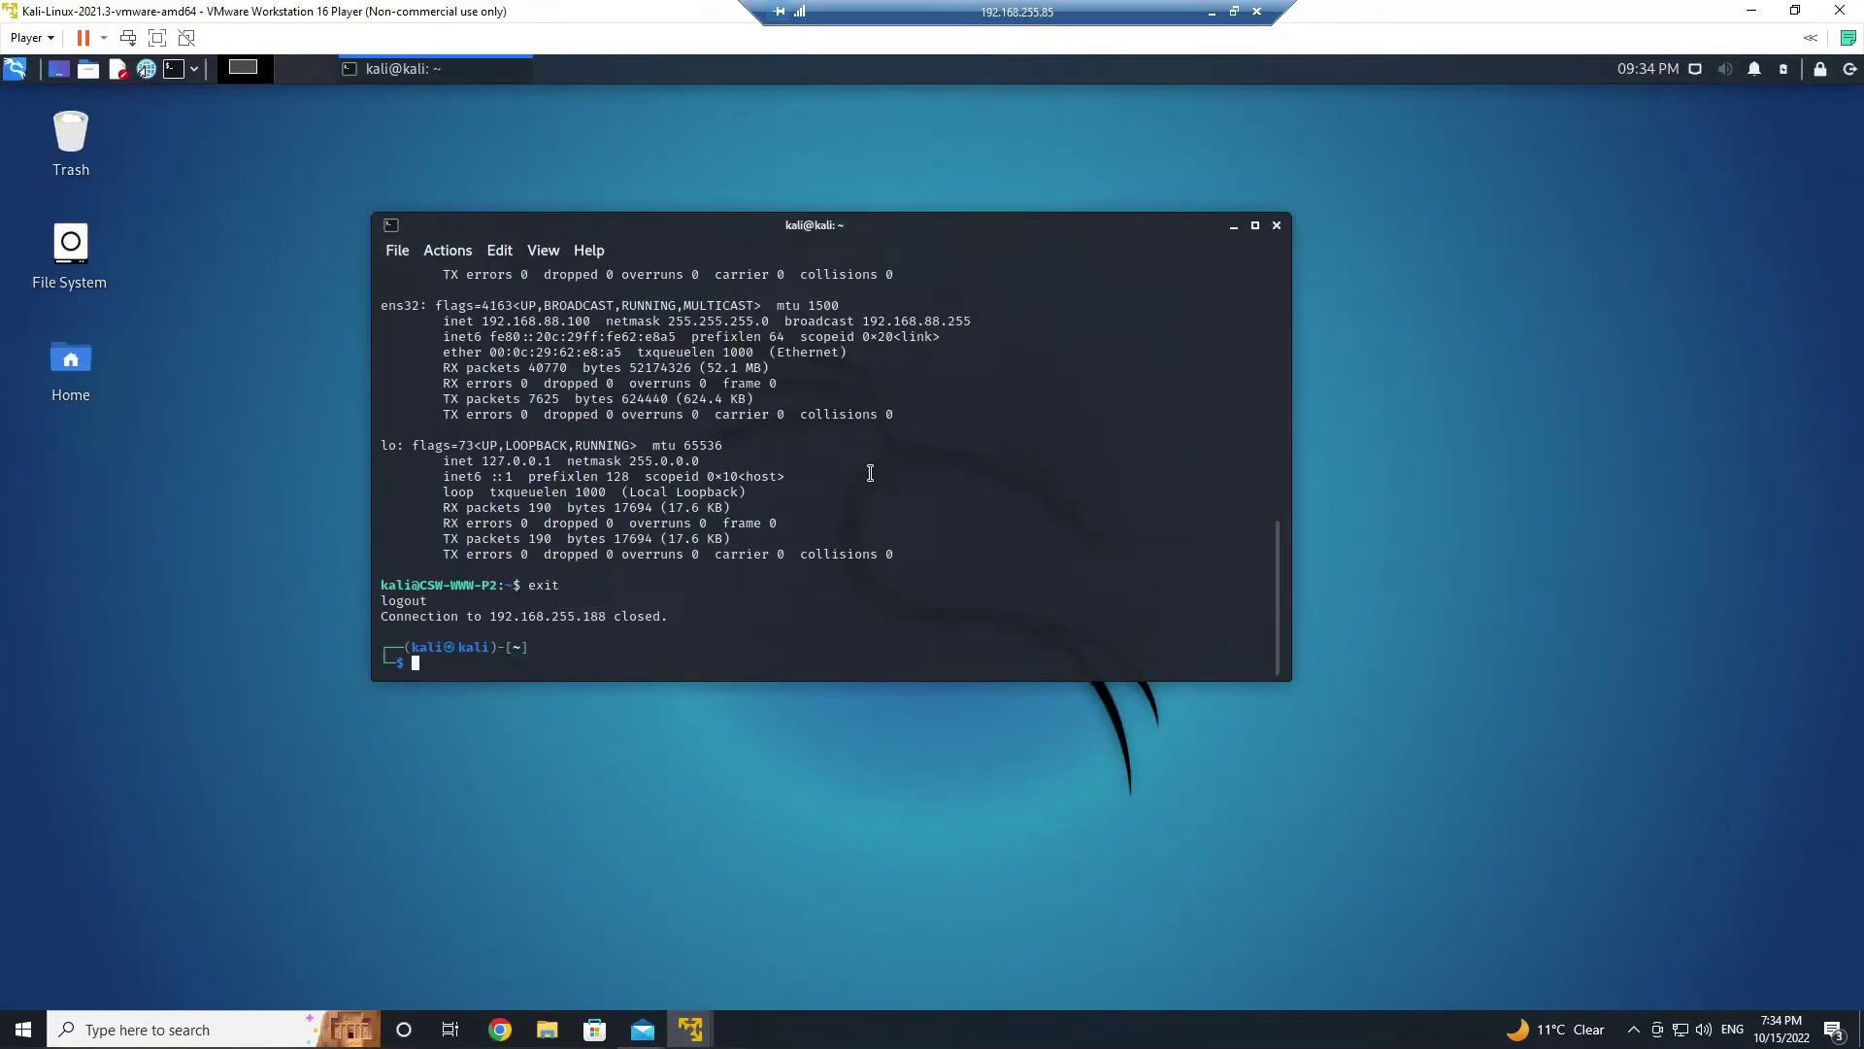
pyautogui.press('Up')
pyautogui.press('Return')
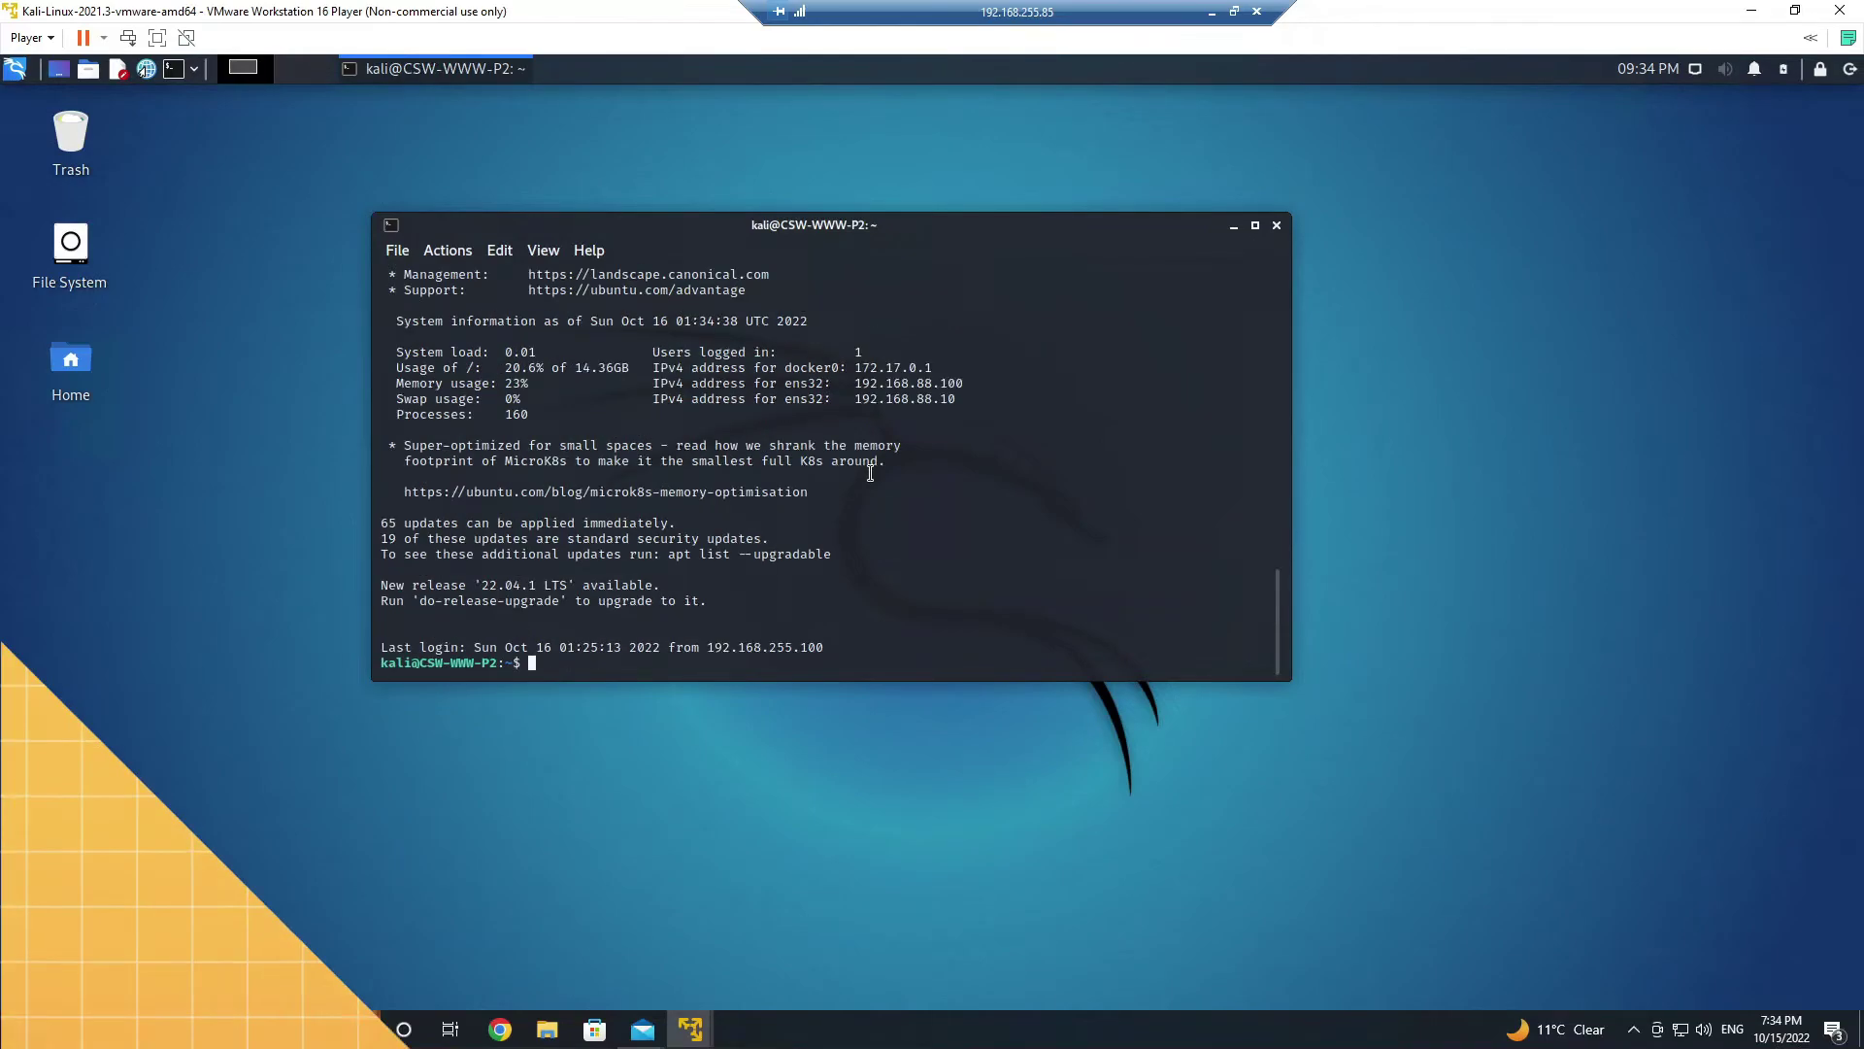
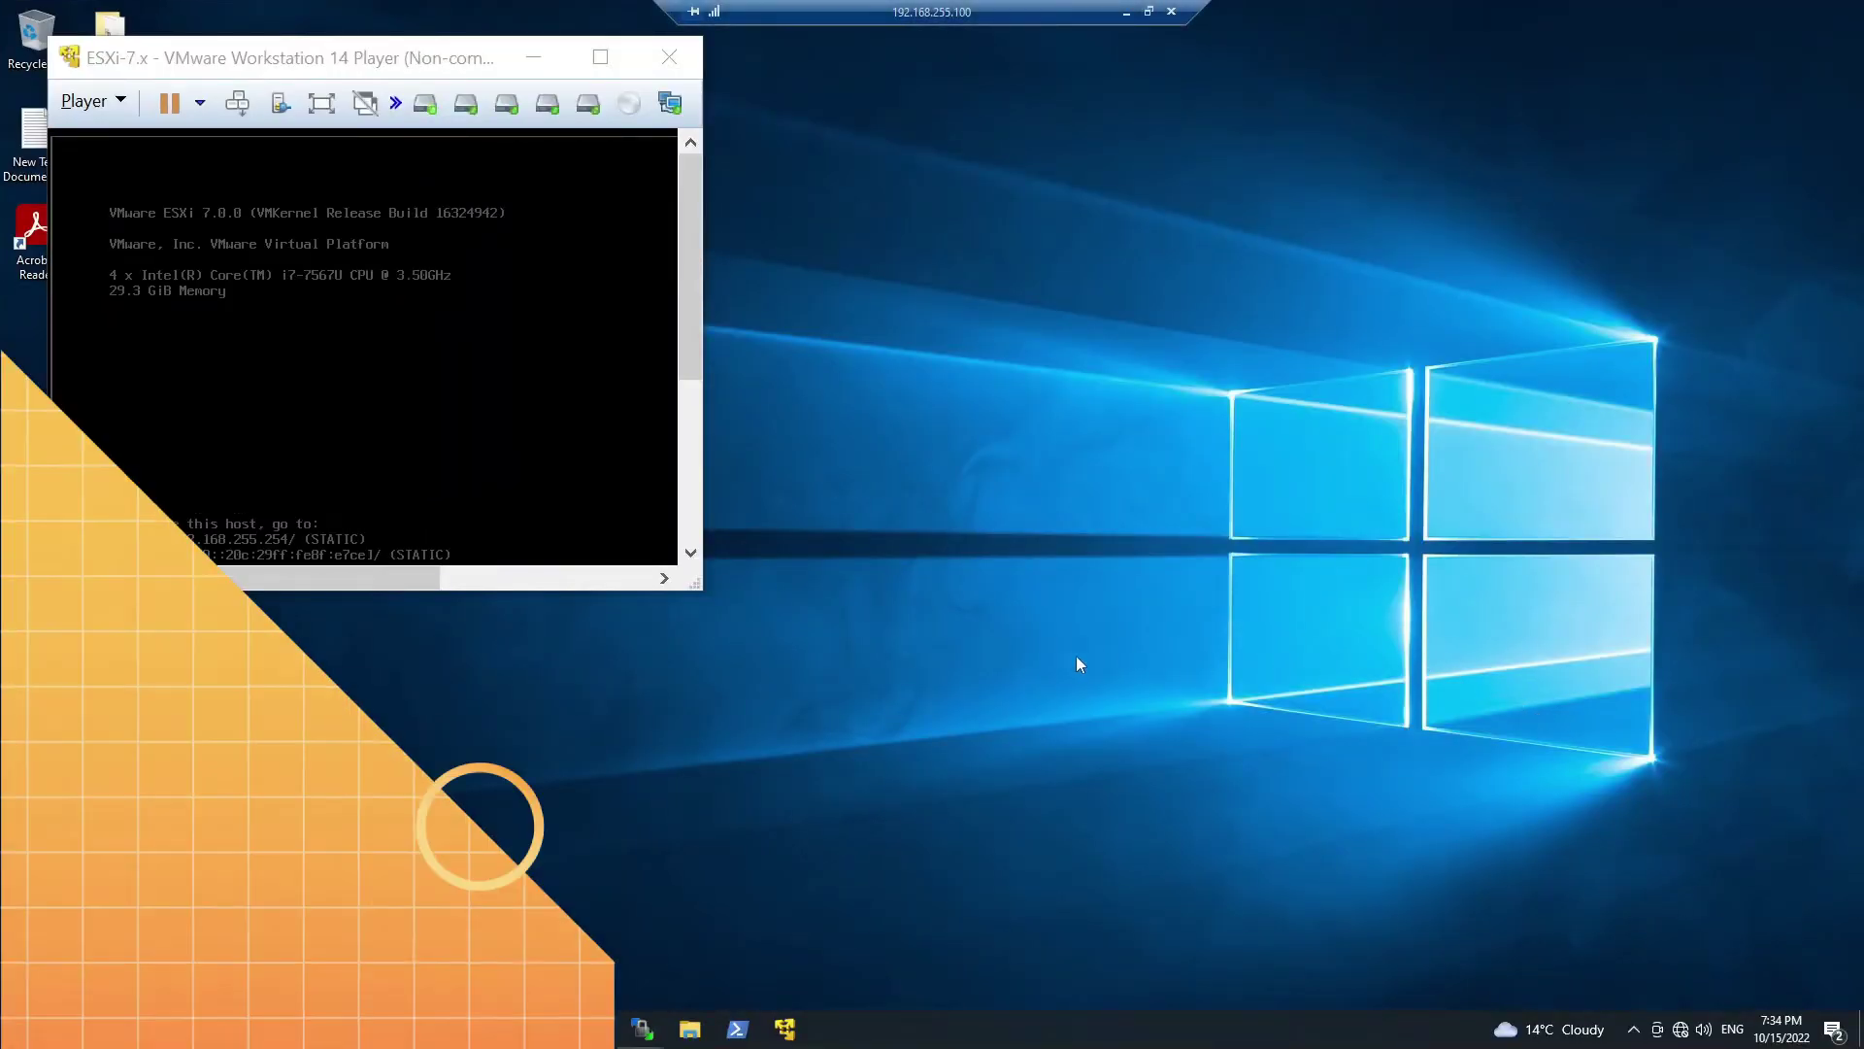
# - Launch PuTTY and load the saved session 'CSW-WWW-P2 (LOG4J)' for 192.168.255.188 port 22
pyautogui.click(641, 1028)
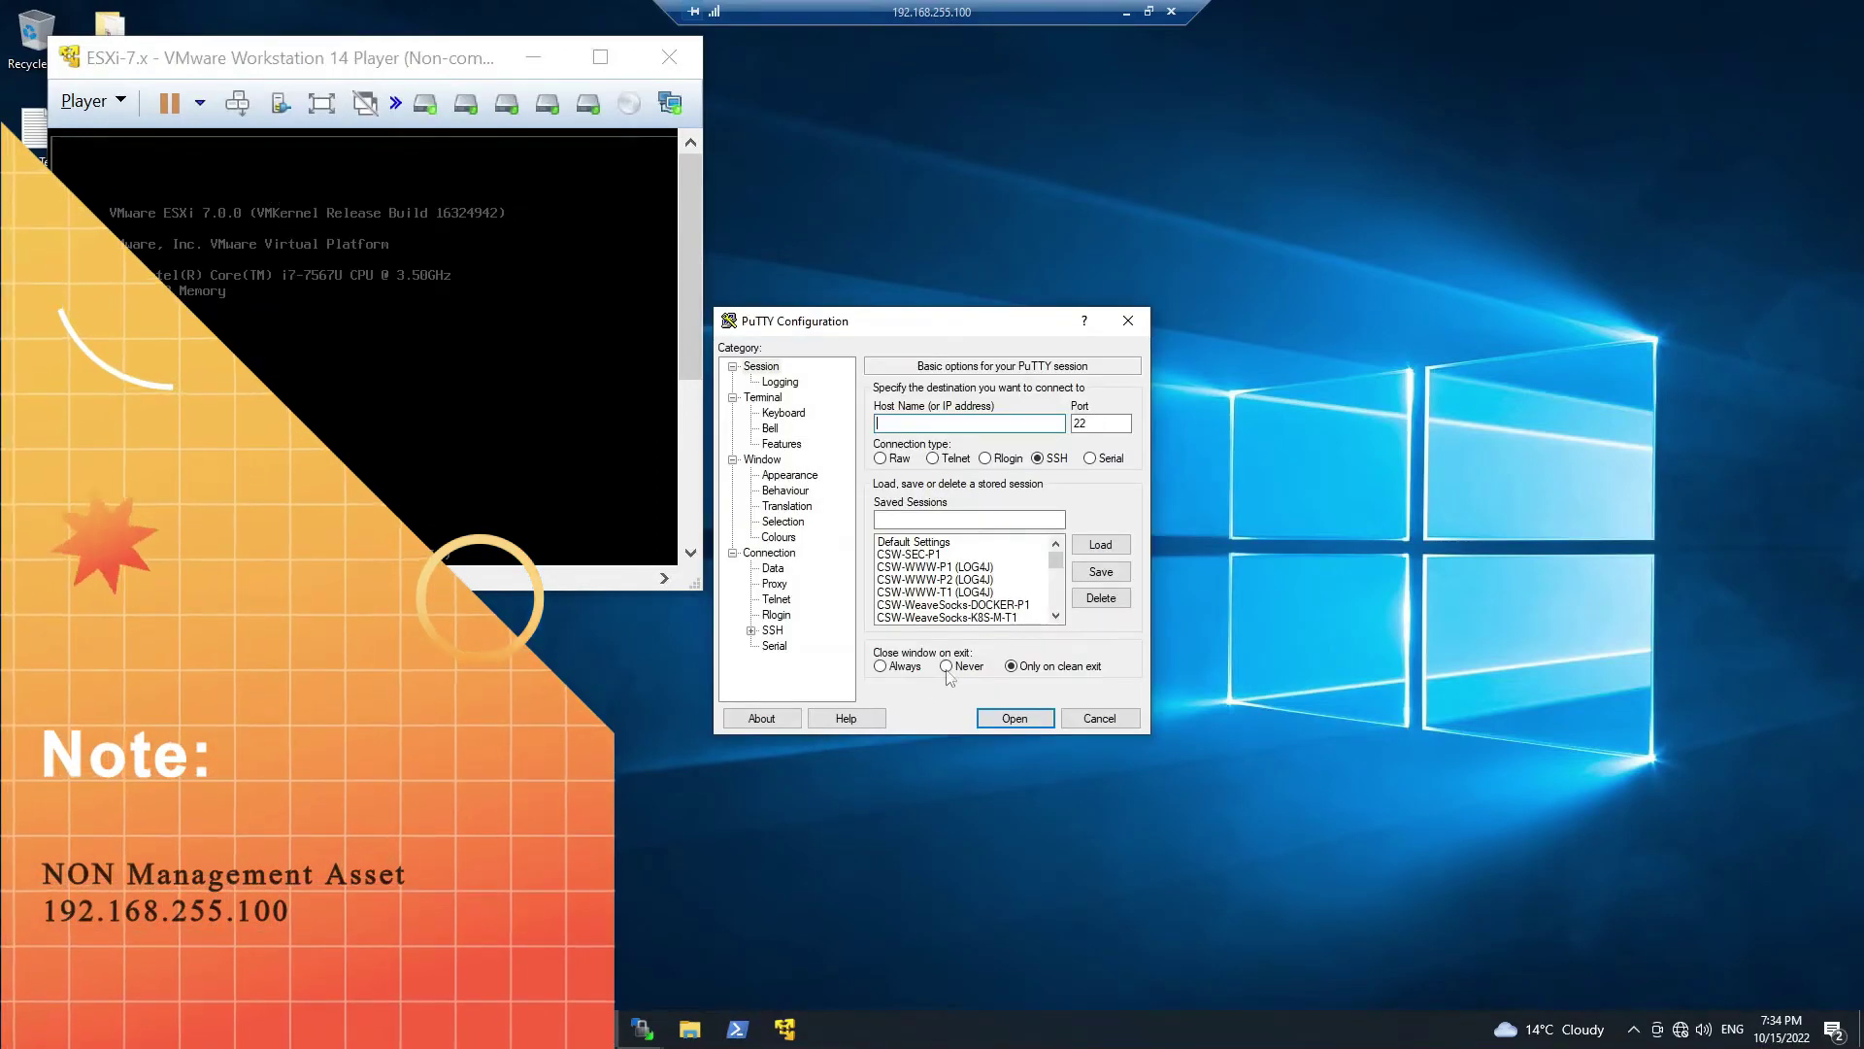
pyautogui.click(947, 579)
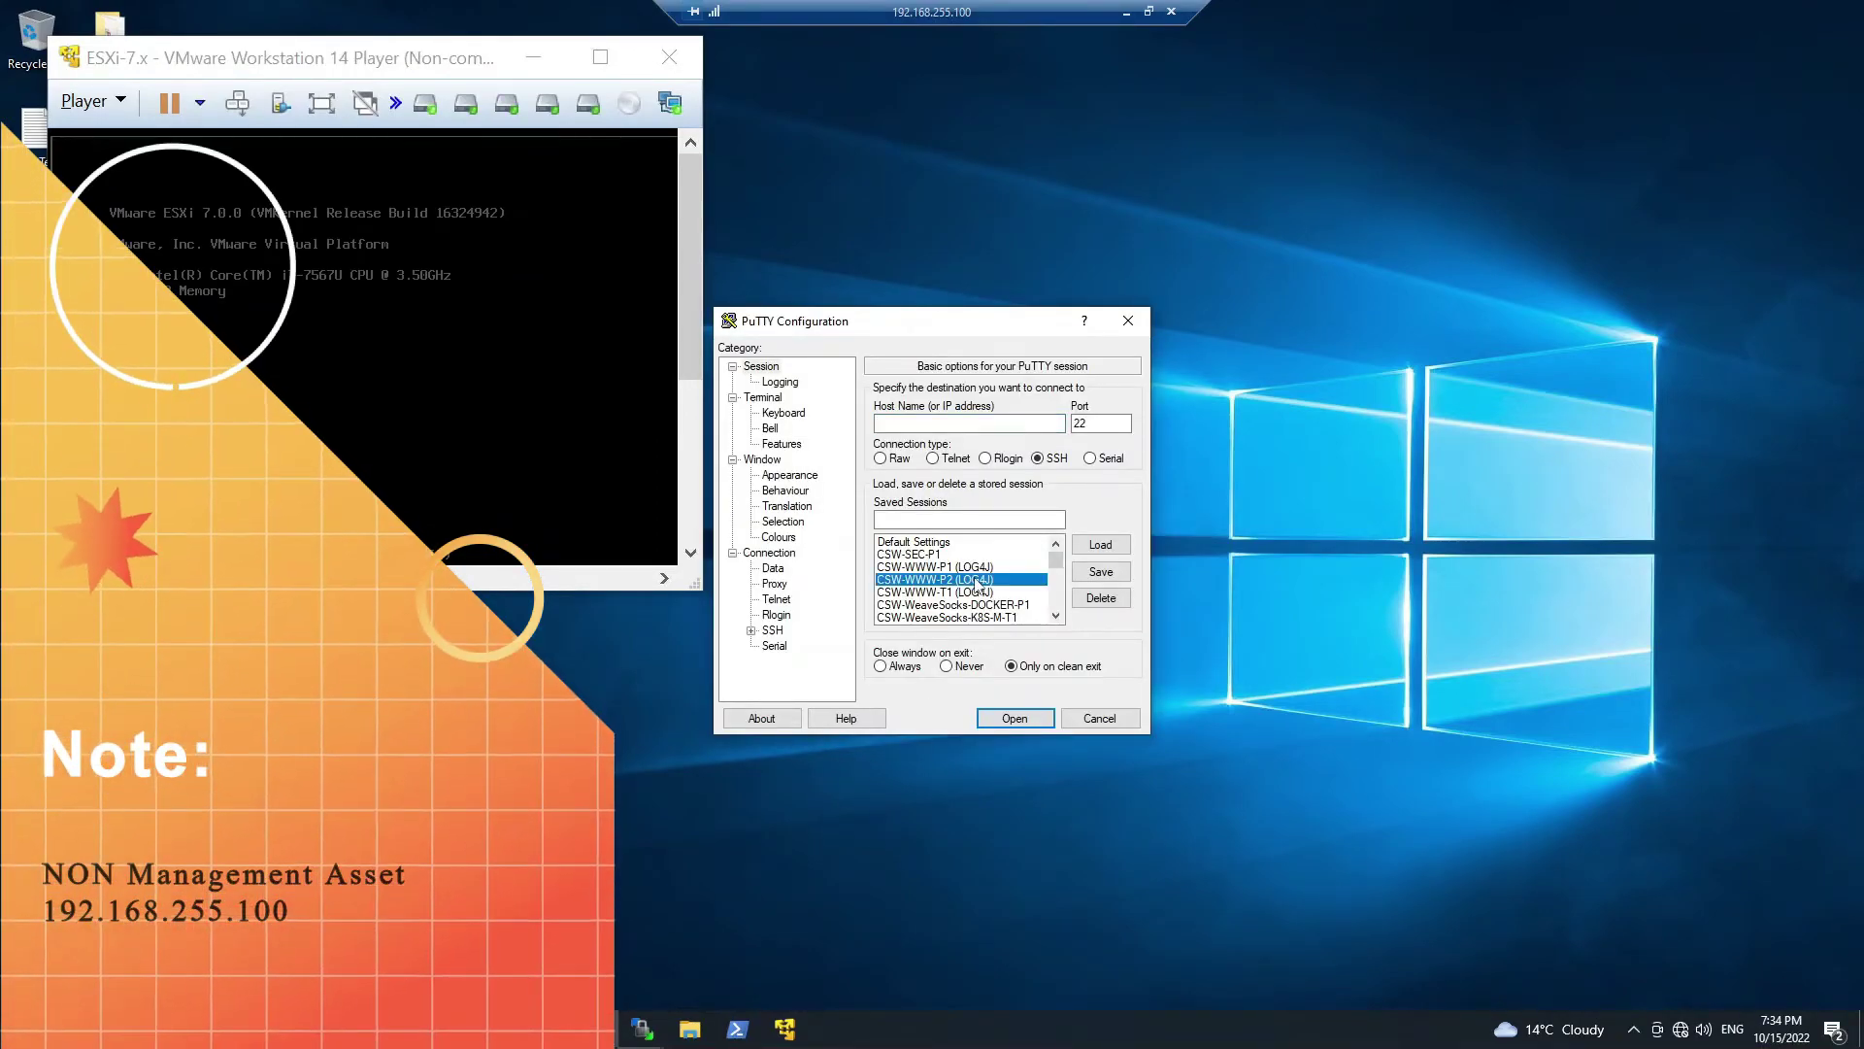
pyautogui.click(1081, 546)
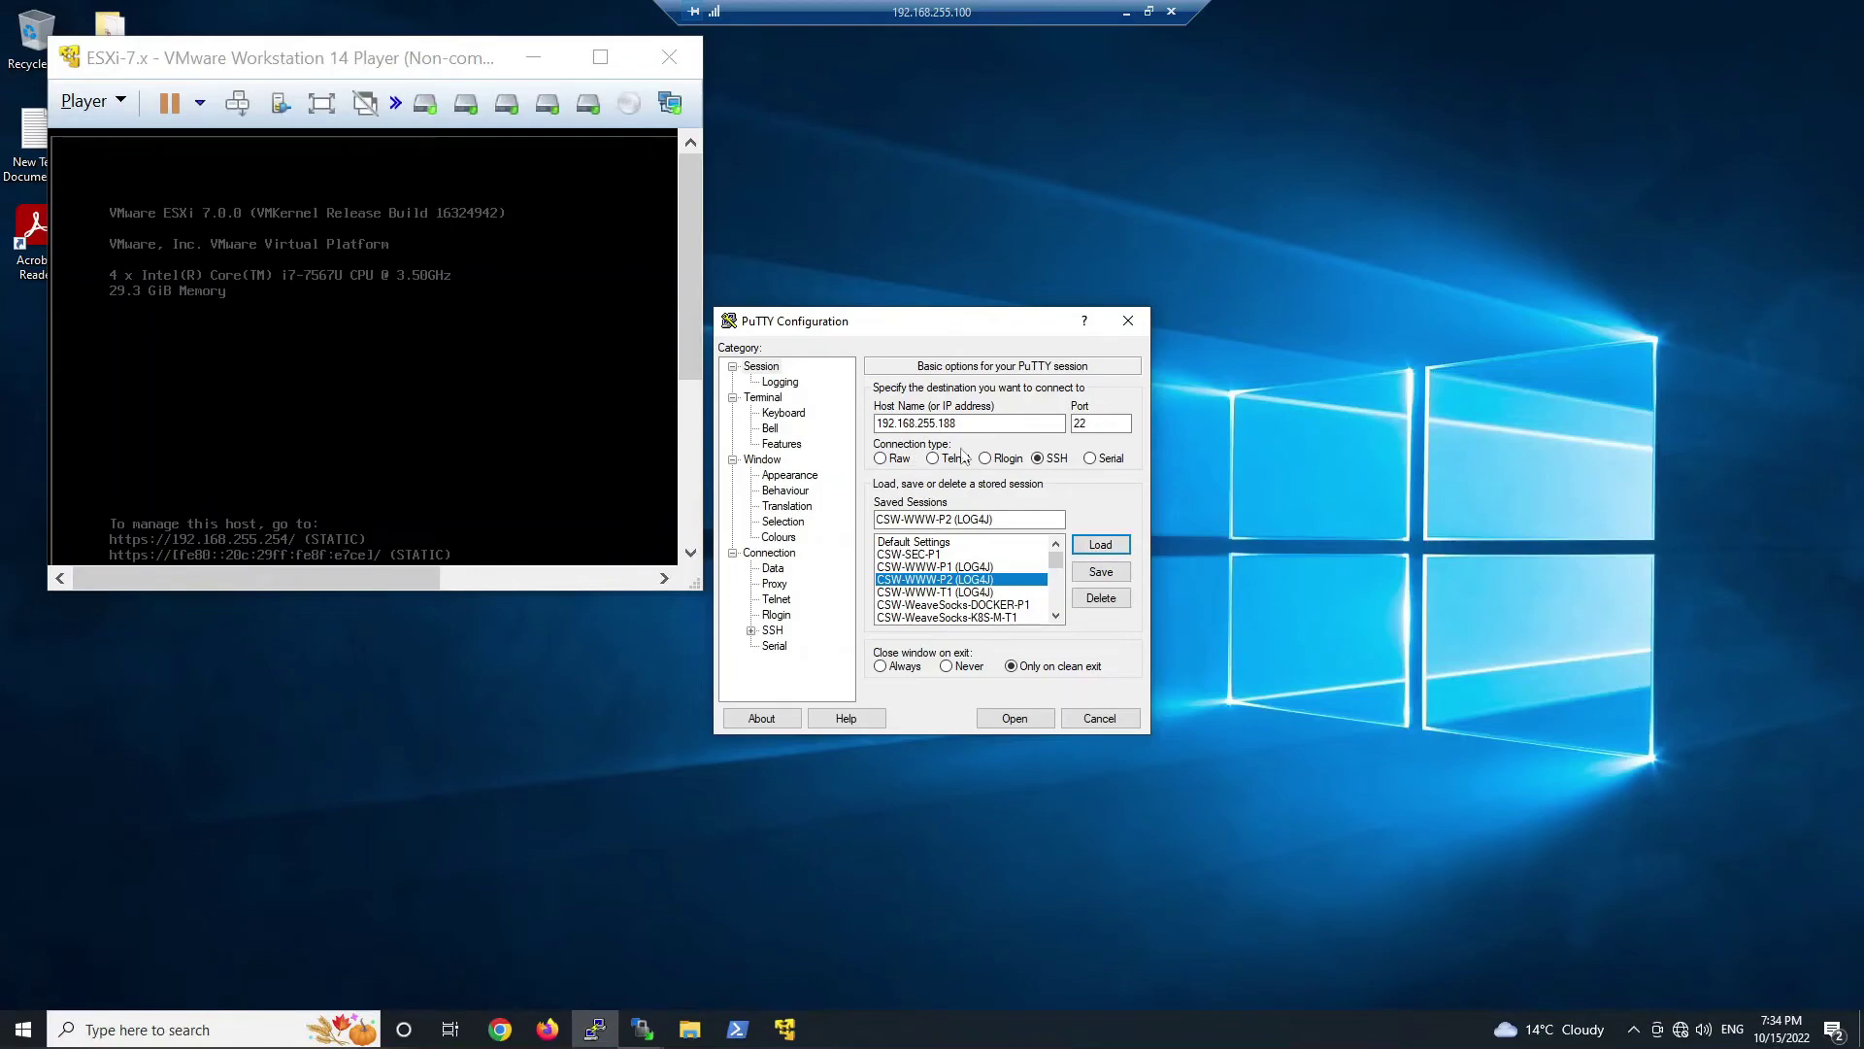
# - Open the SSH connection to 192.168.255.188, observe the blank hanging terminal, then minimize this remote session
pyautogui.click(1015, 718)
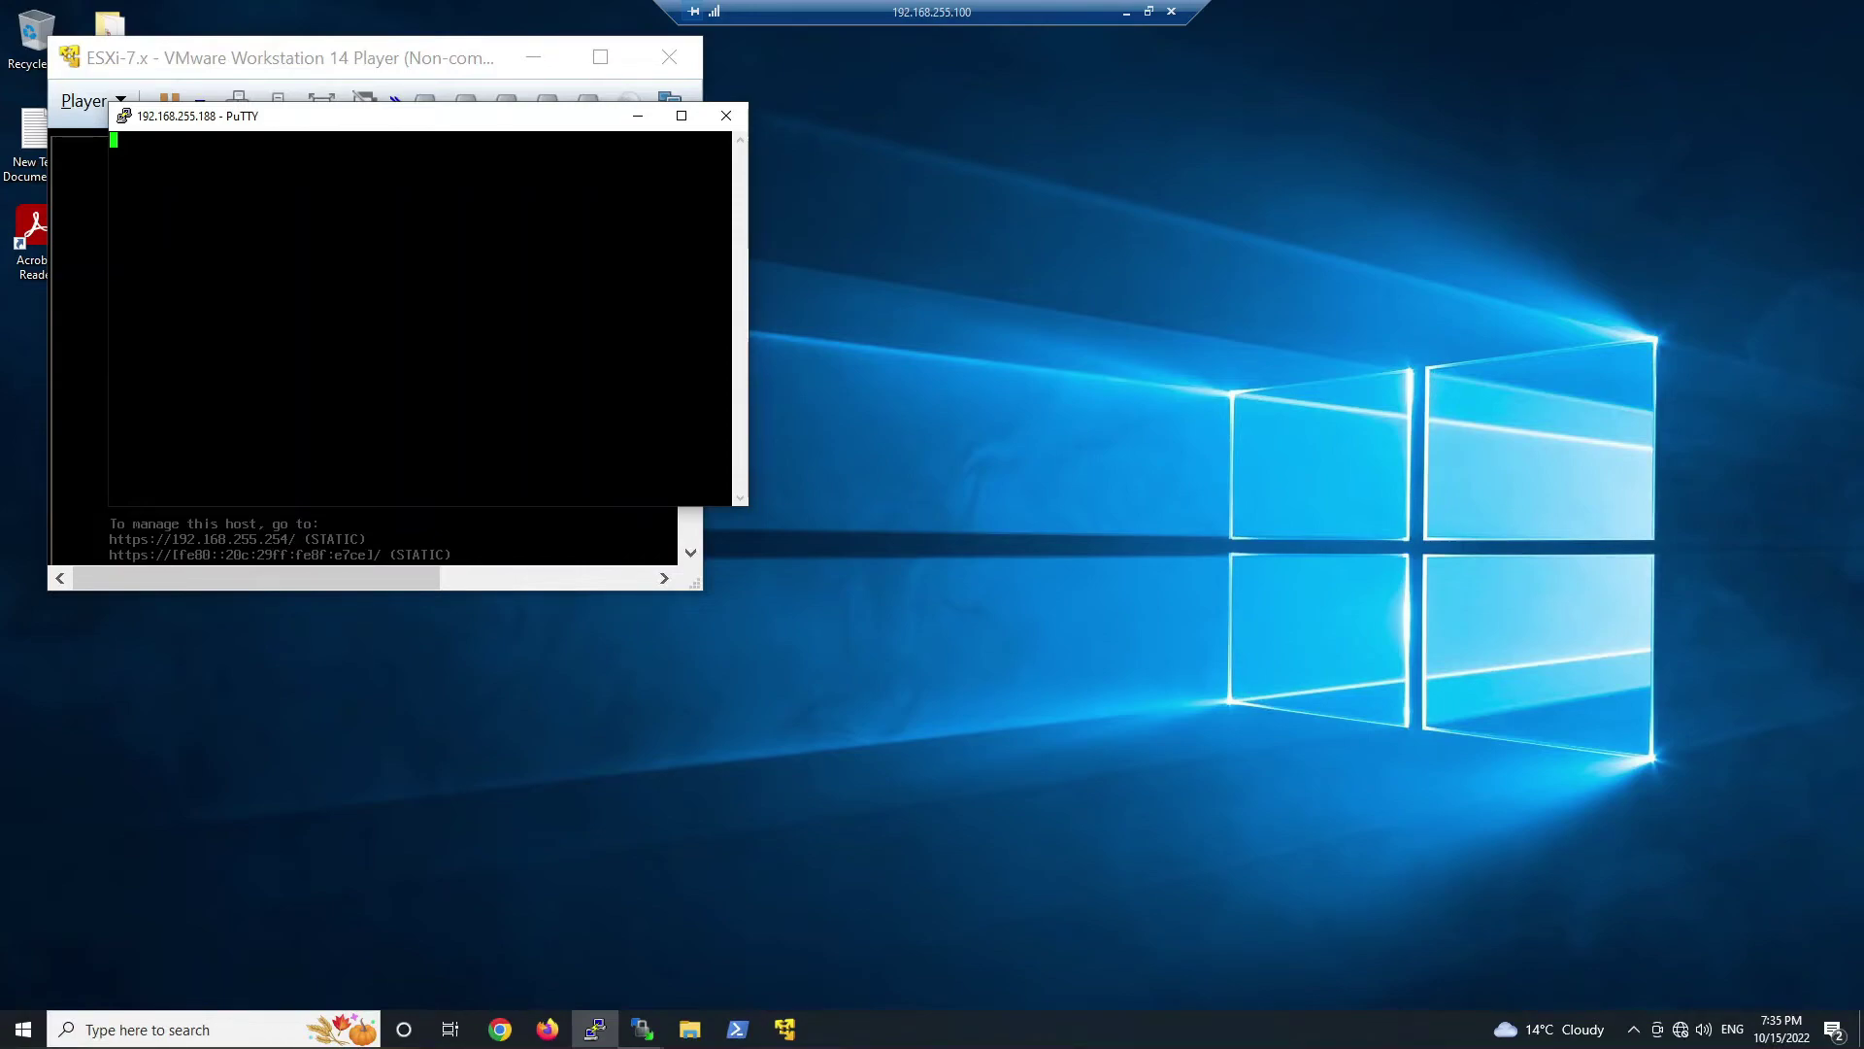
pyautogui.click(1199, 366)
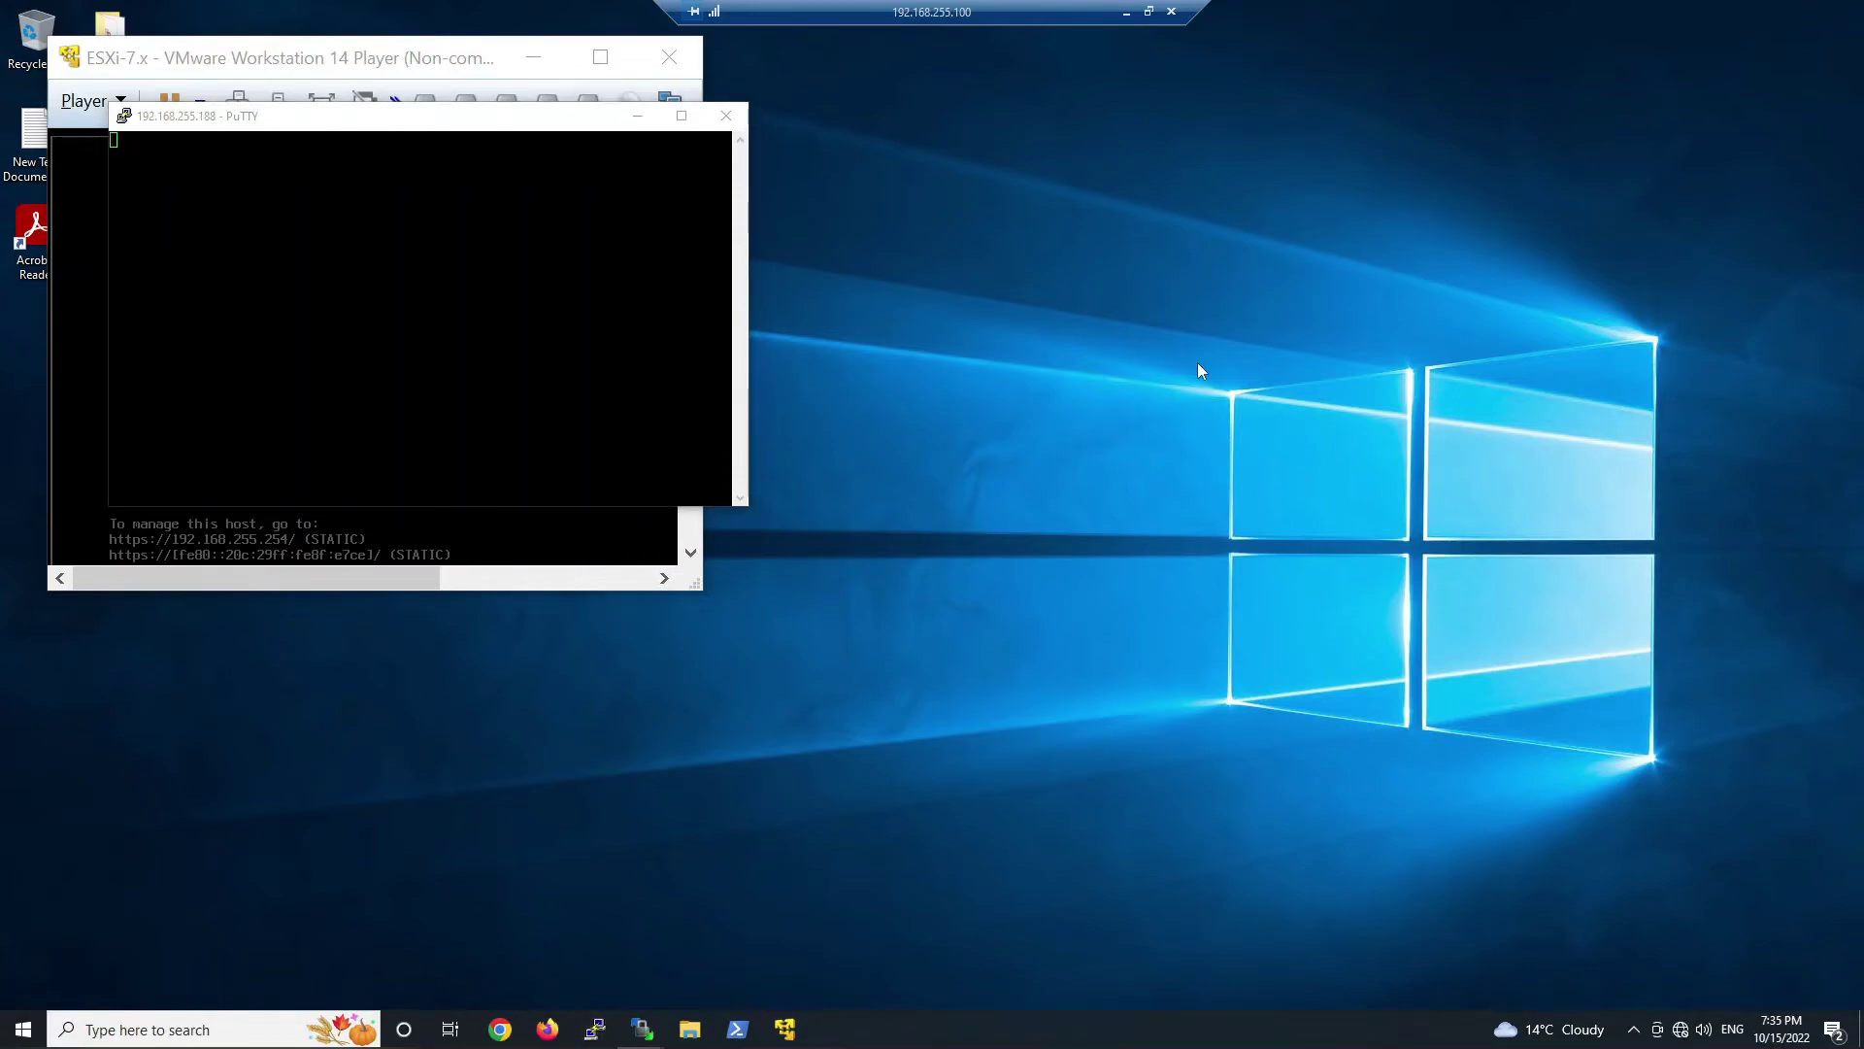
pyautogui.click(1126, 11)
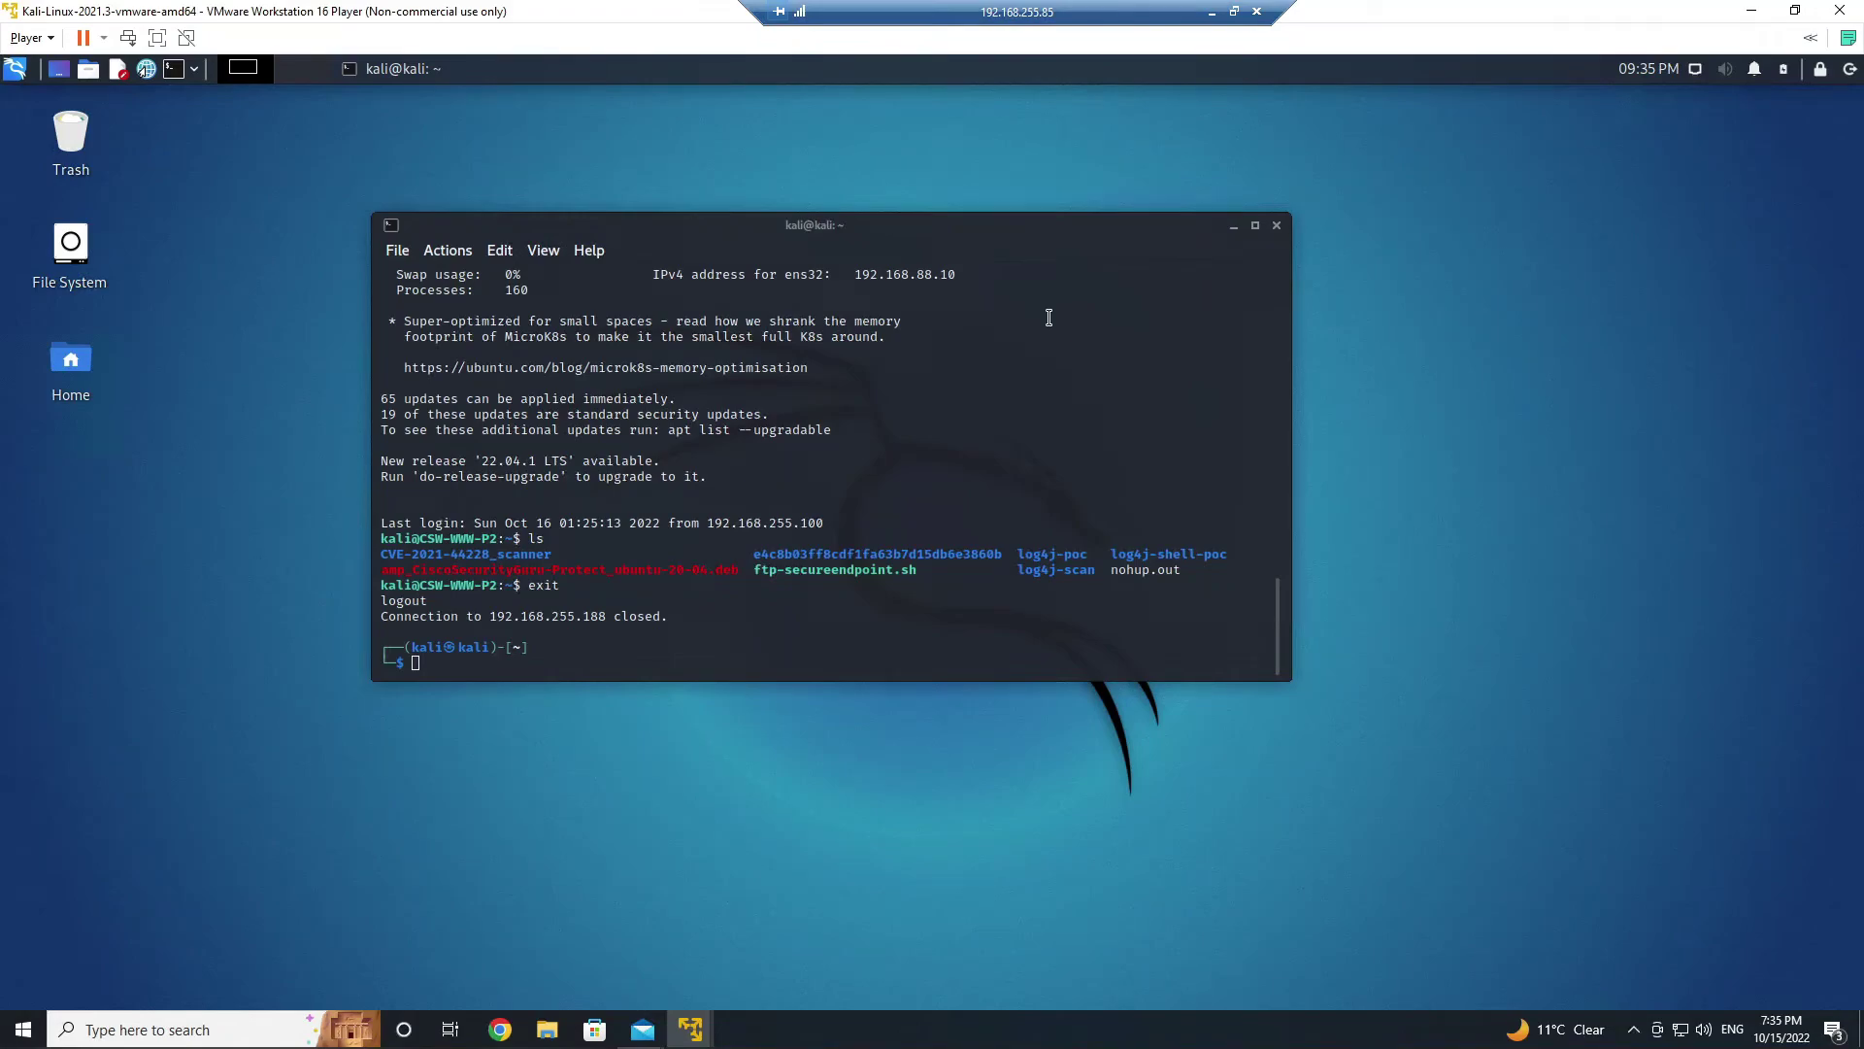
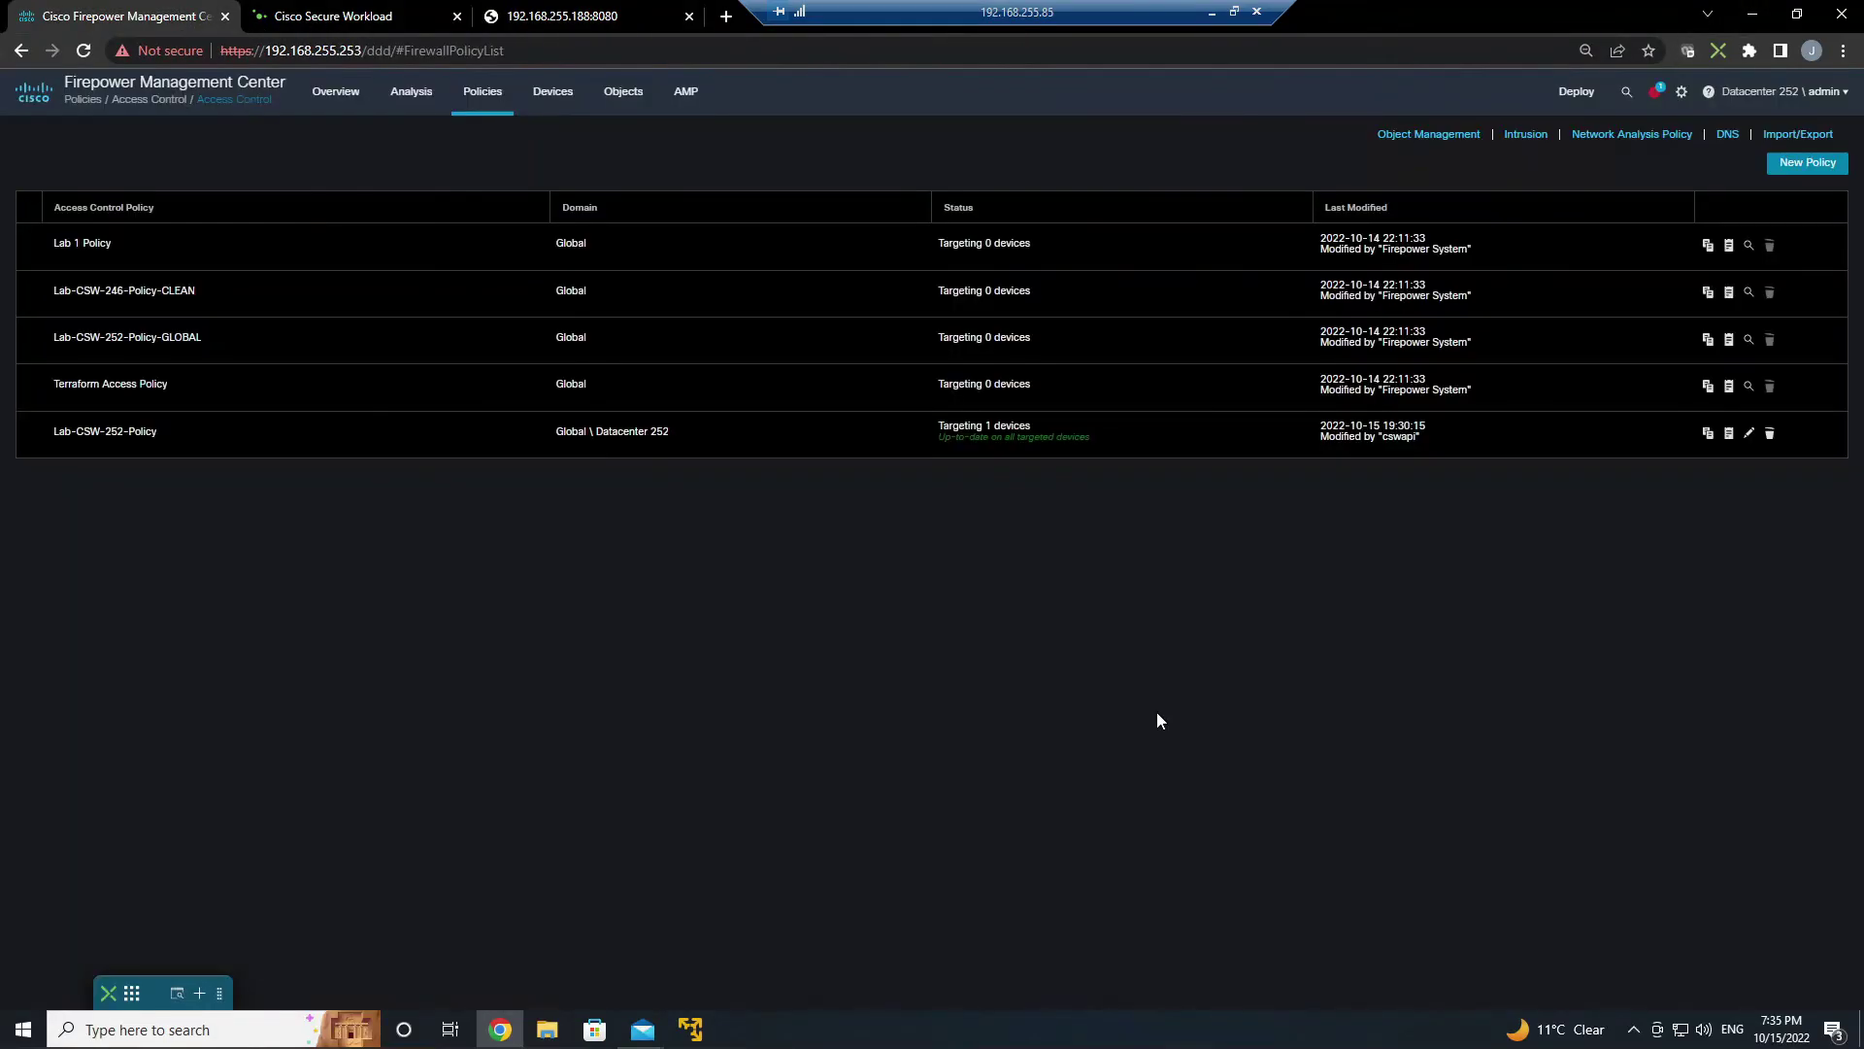
# - Open Lab-CSW-252-Policy in the policy editor to view its 18 access rules
pyautogui.click(1747, 435)
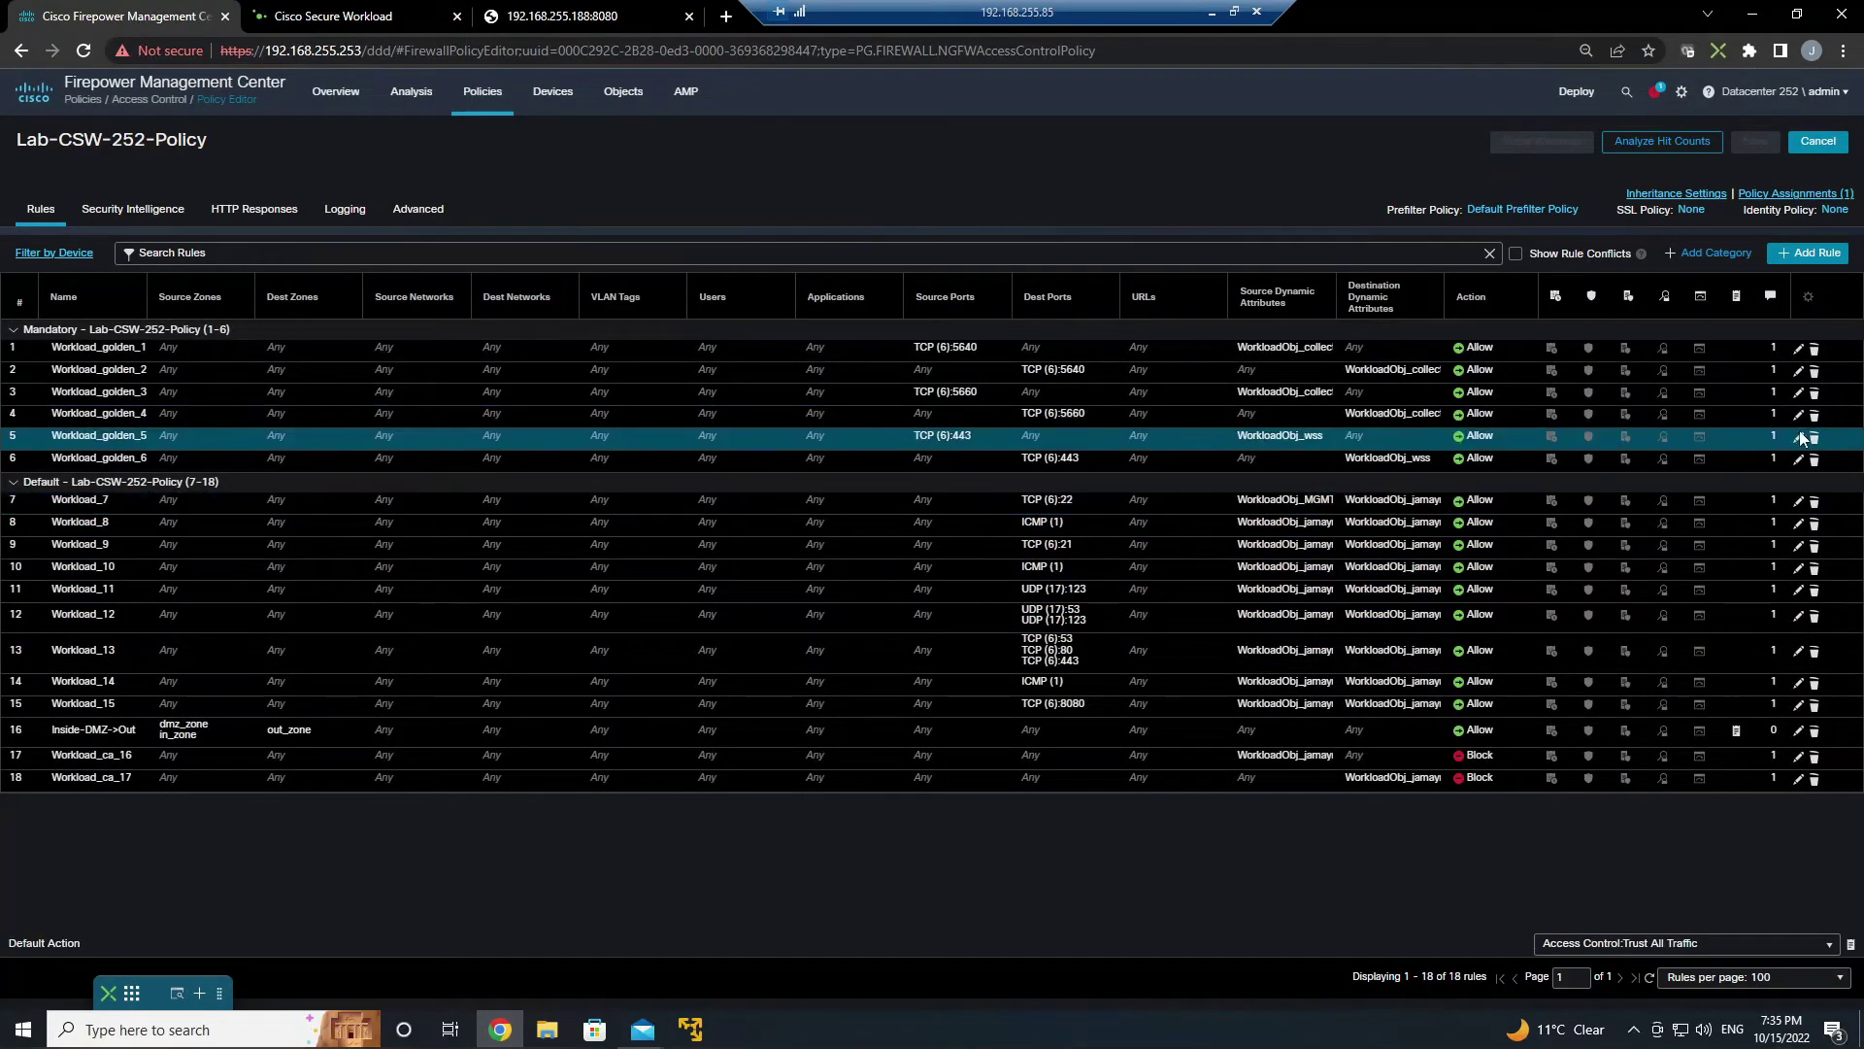
# - Delete the Workload_golden_5 rule, confirm, and save the policy
pyautogui.click(1815, 439)
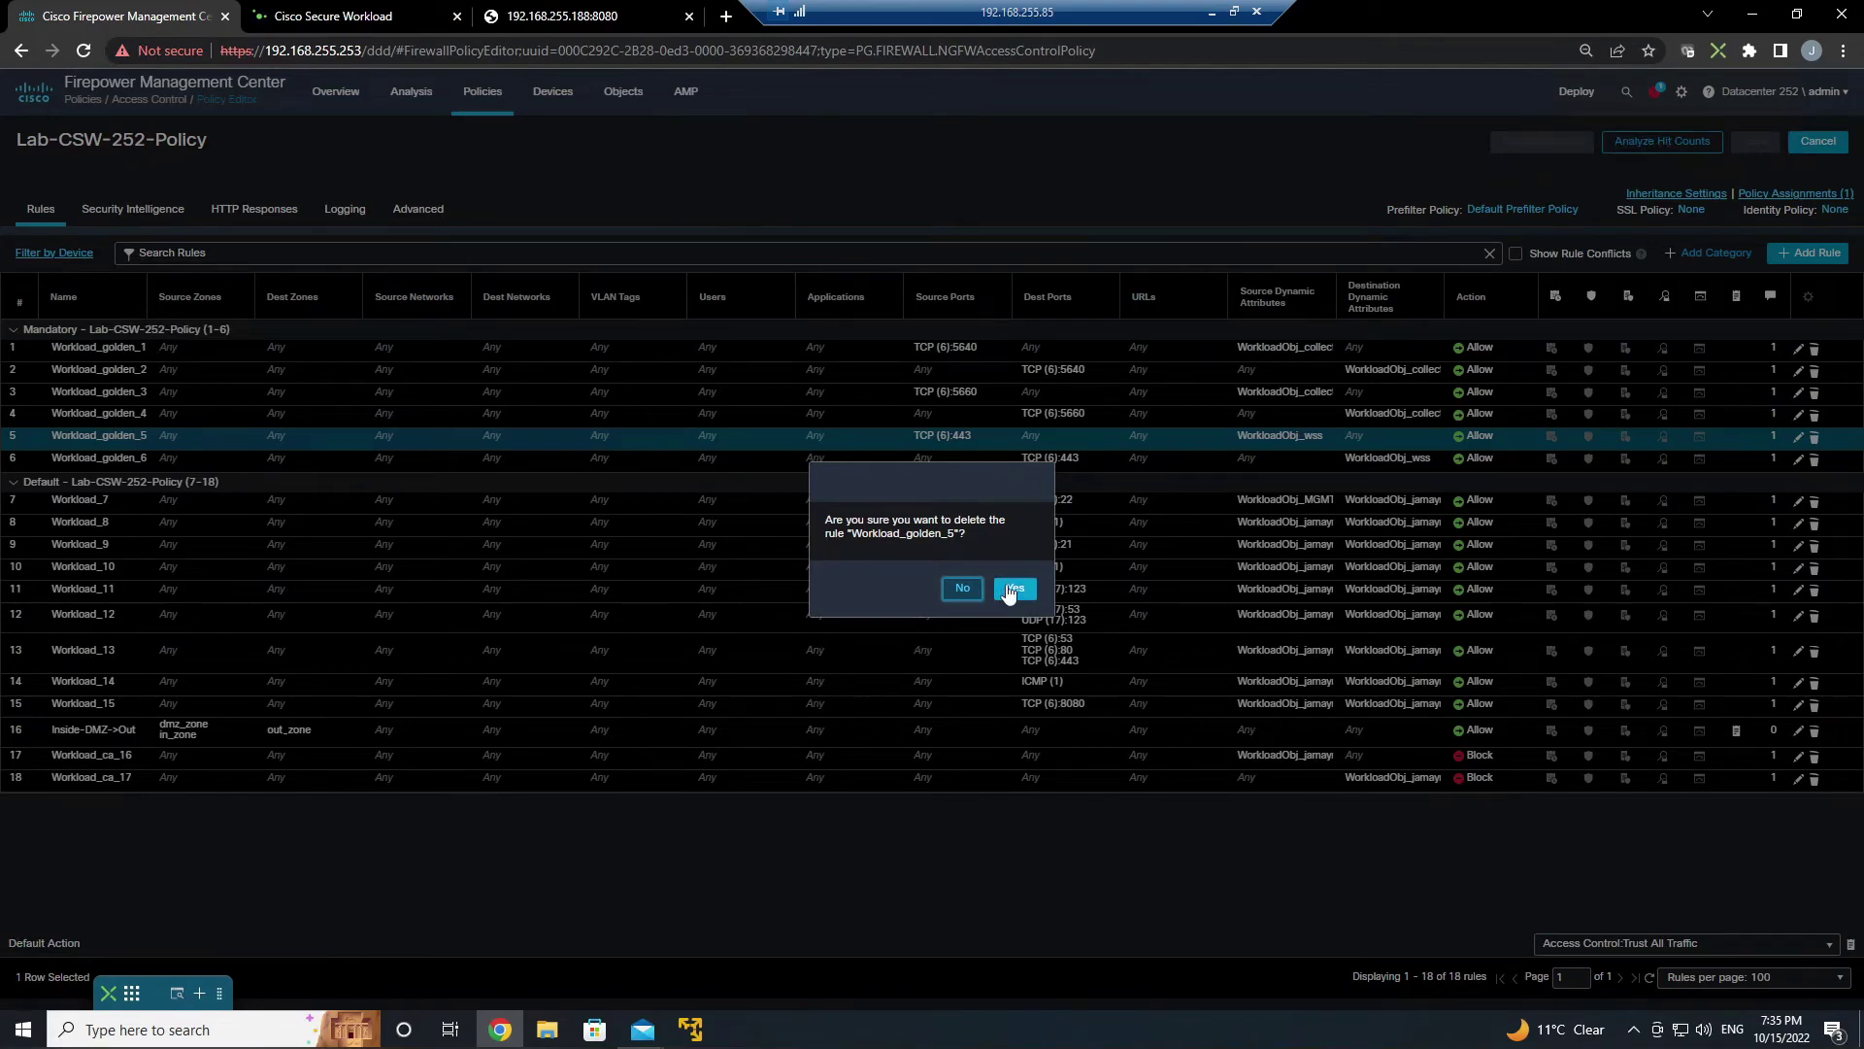
pyautogui.click(1010, 587)
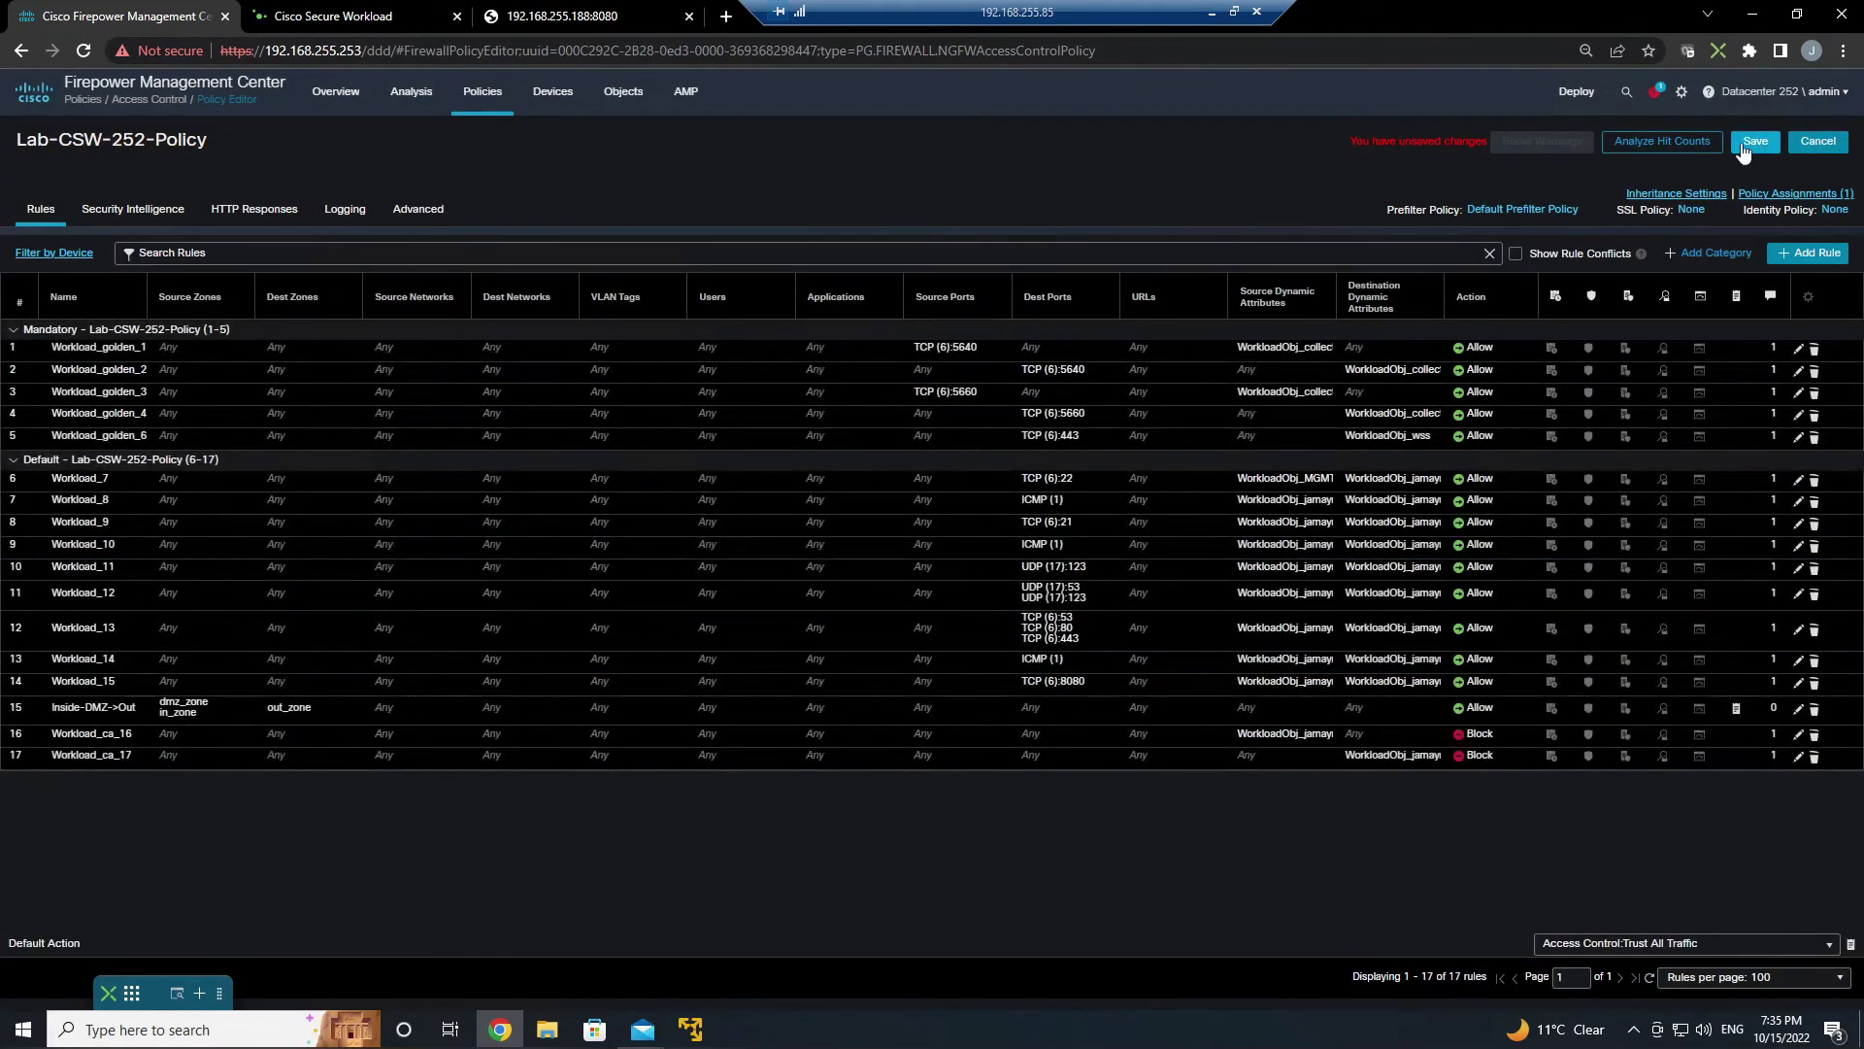
pyautogui.click(1752, 142)
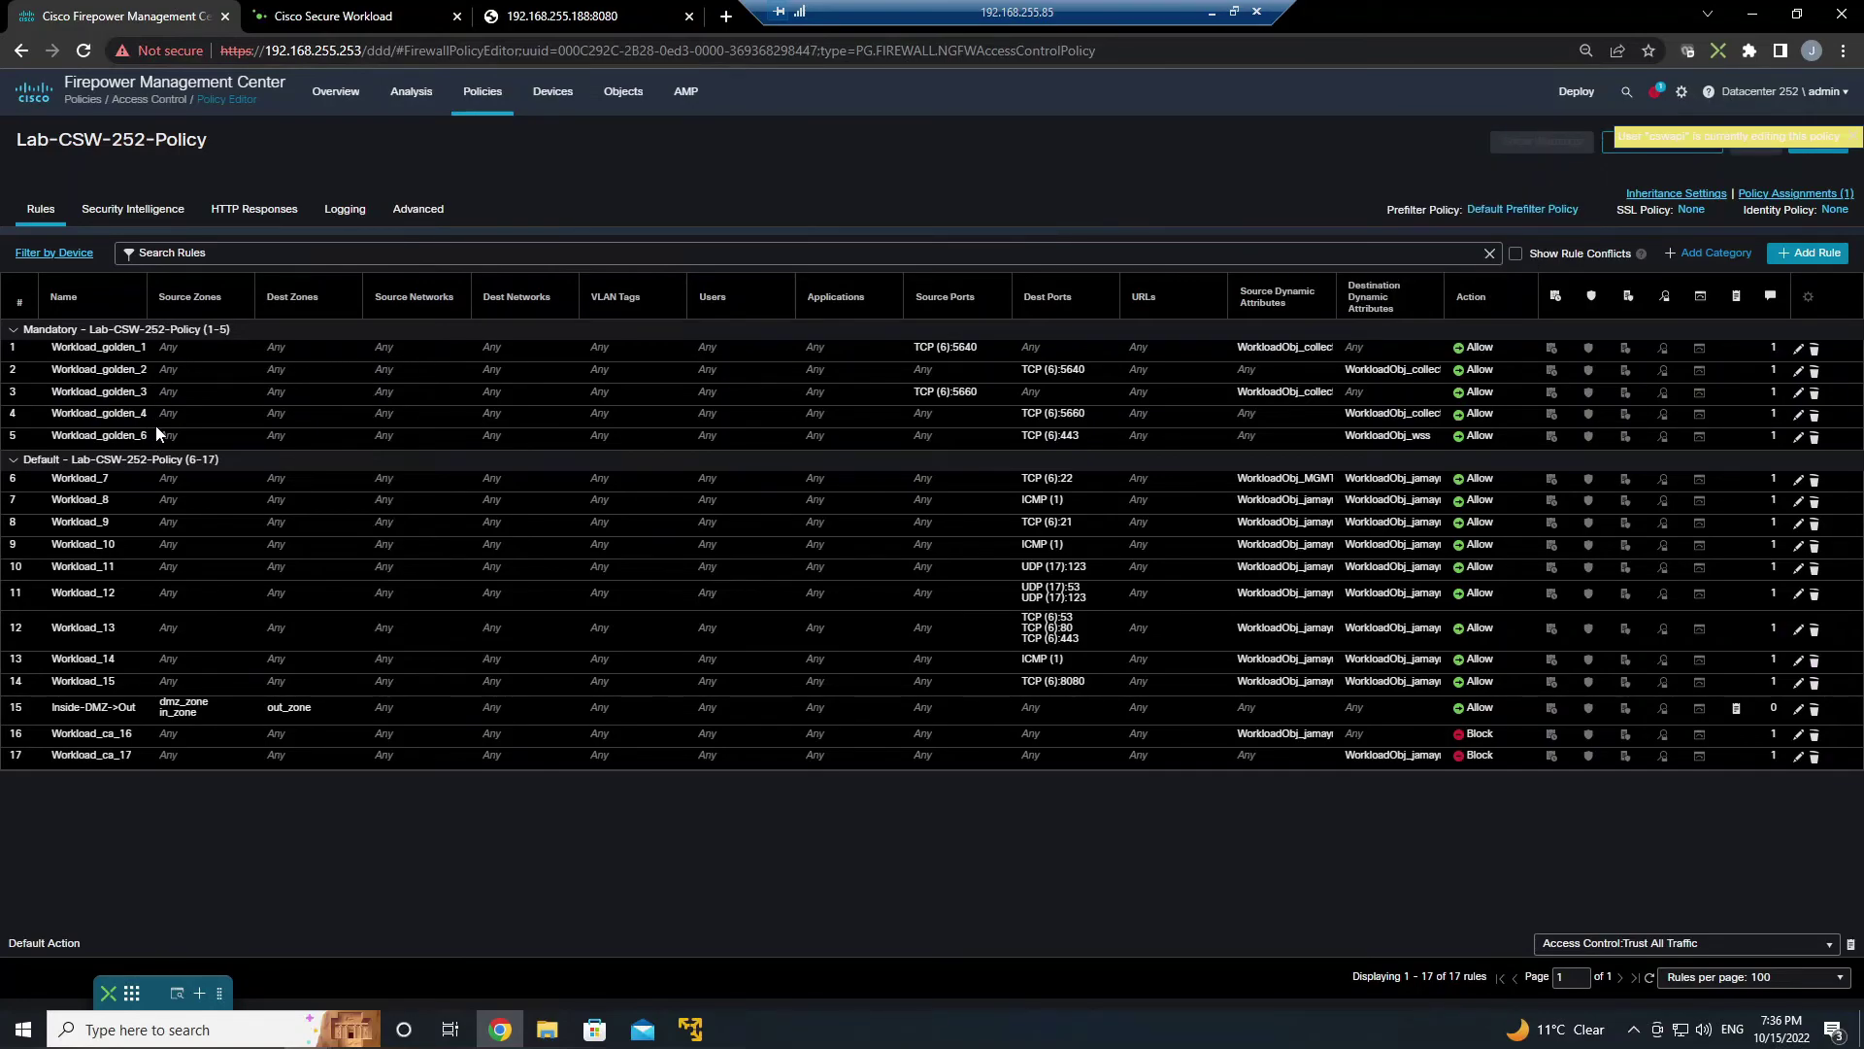
# - Reload the policy page to see 18 rules restored and view FTD-CSW-252 deployment progress
pyautogui.rightClick(886, 165)
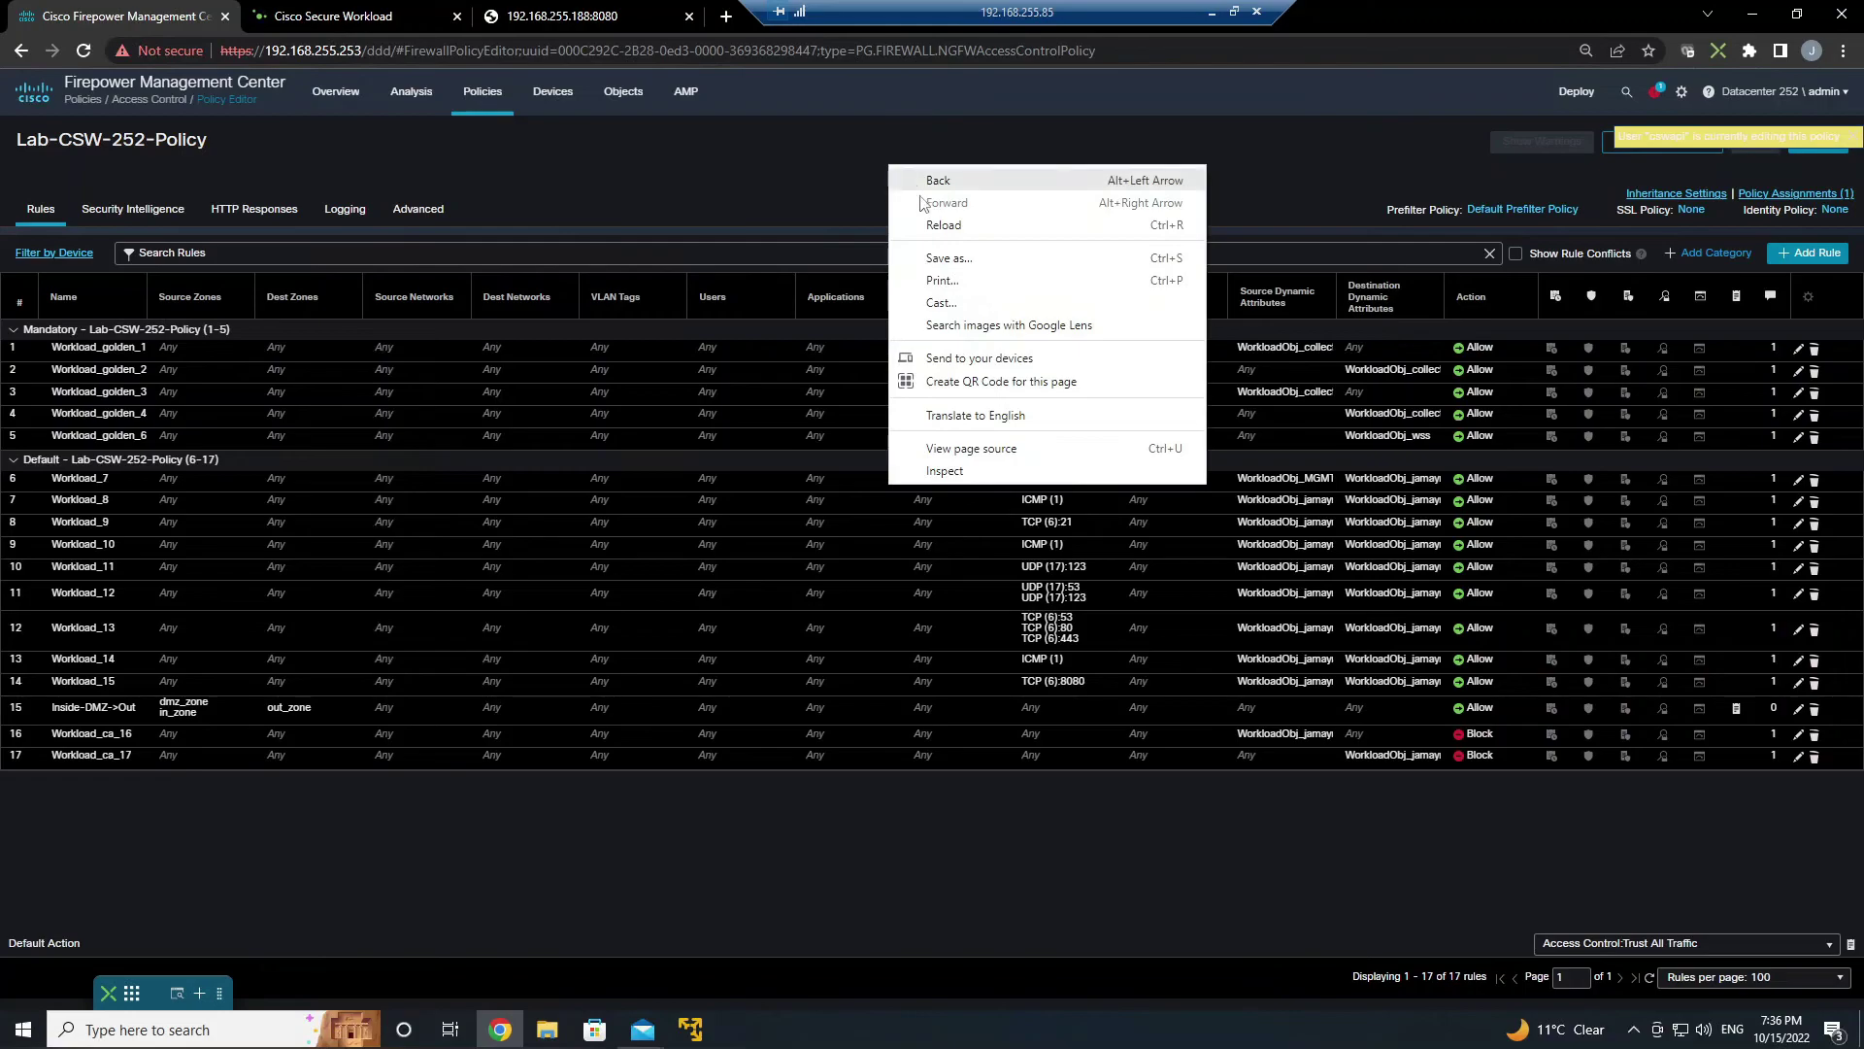
pyautogui.click(919, 215)
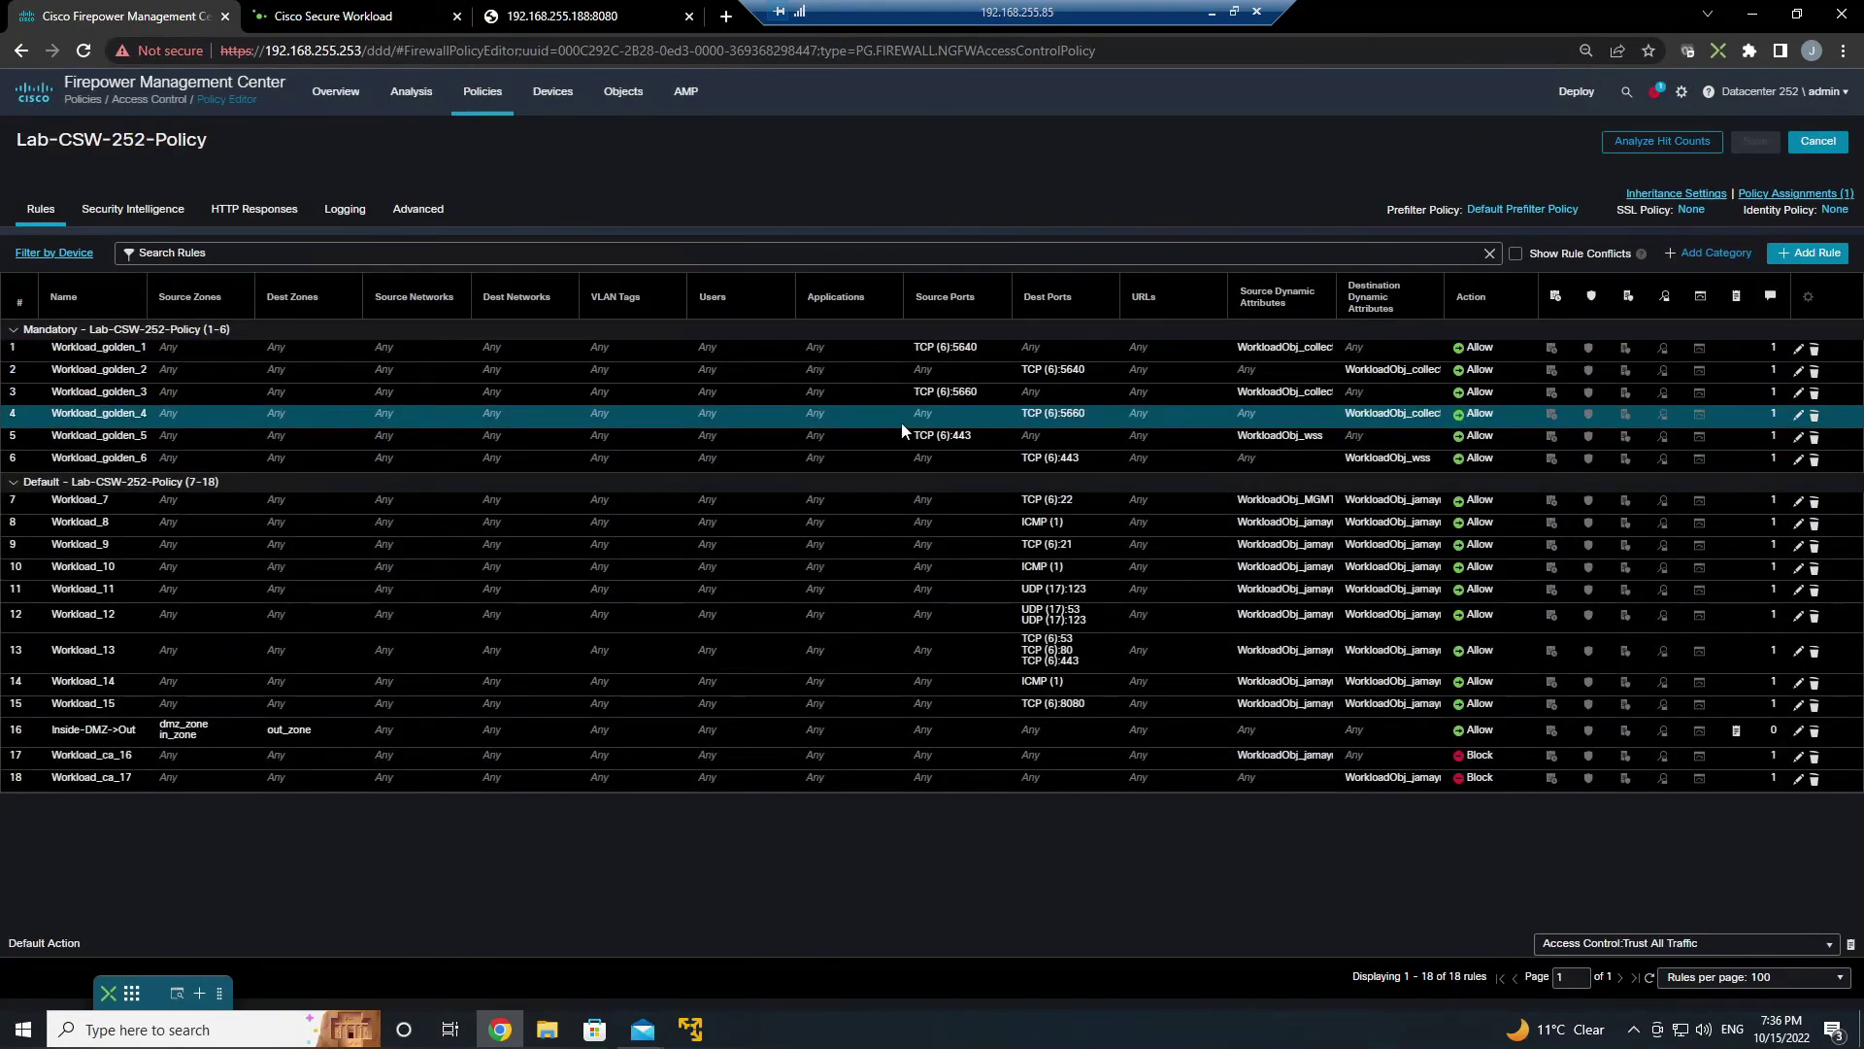
pyautogui.click(1657, 94)
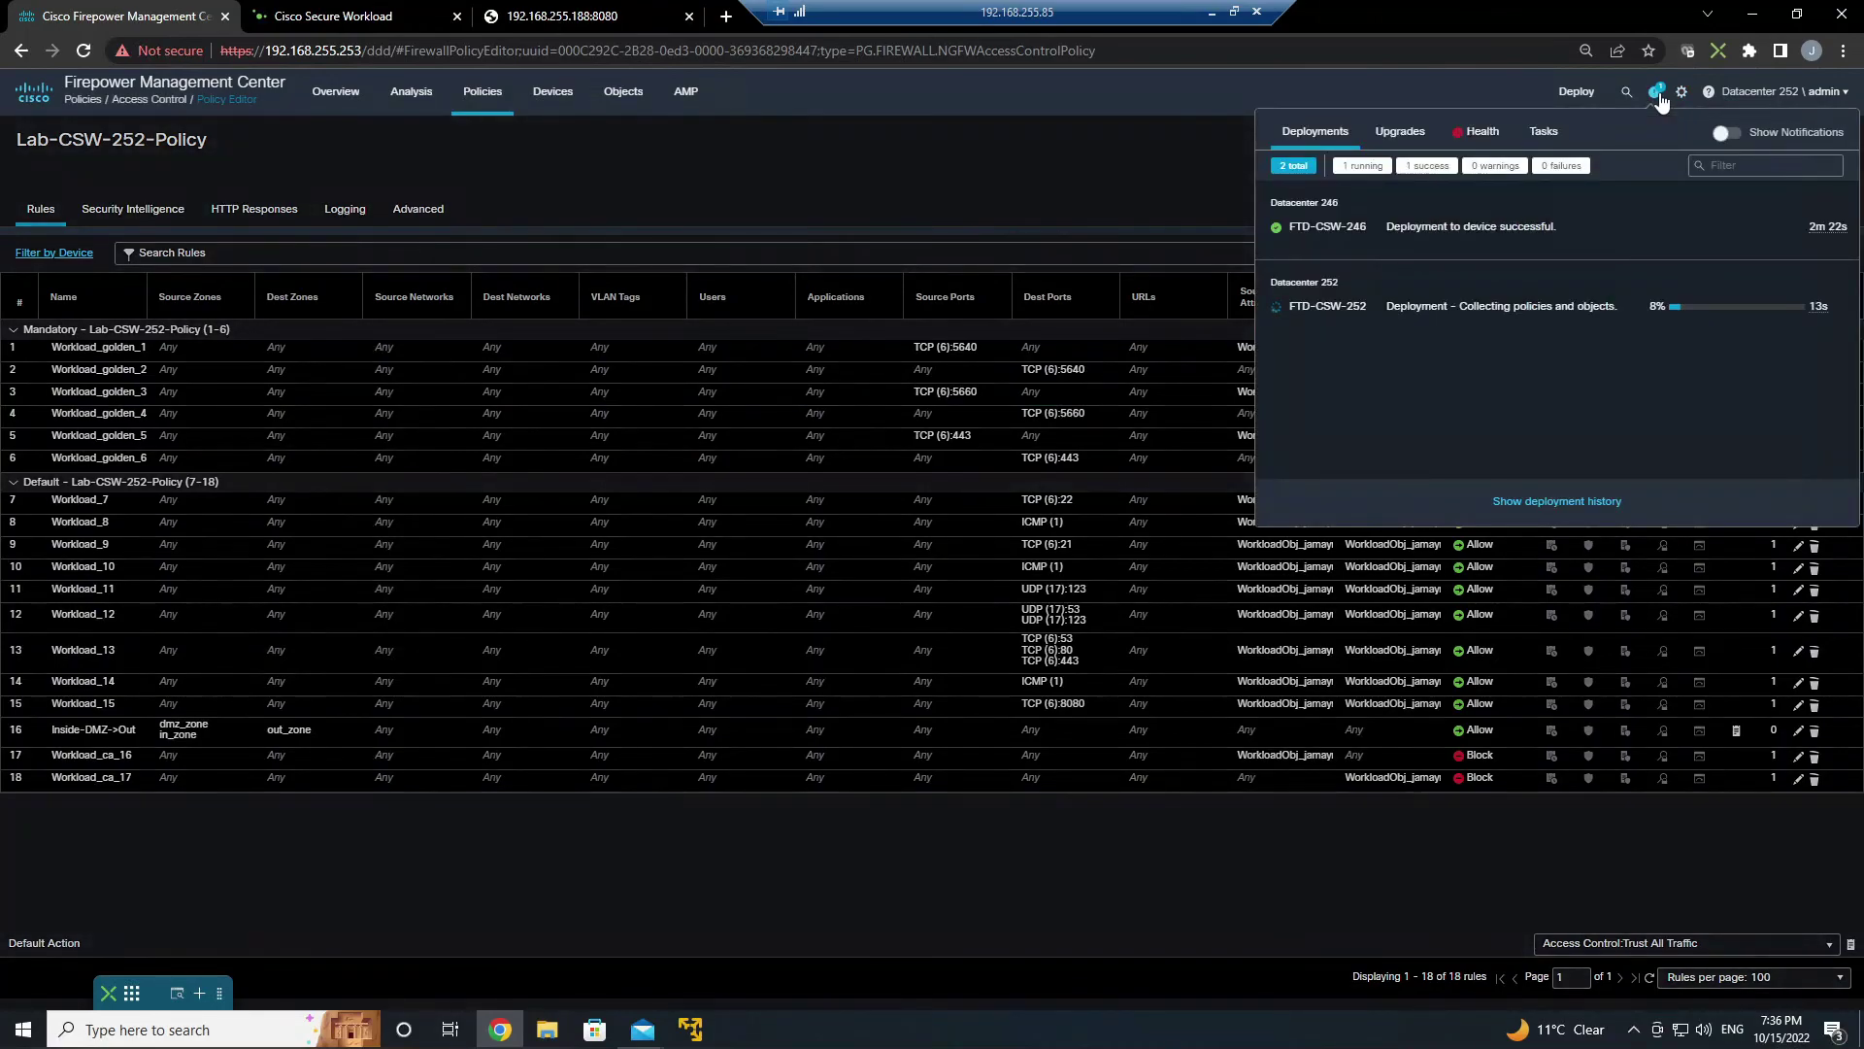